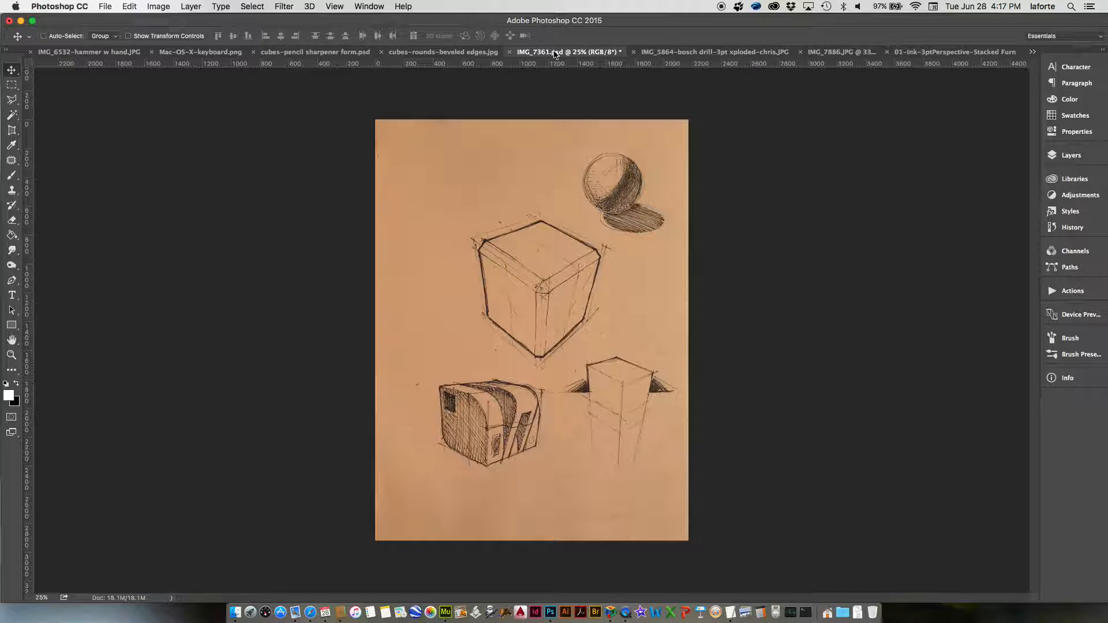
In cubes-rounds-beveled edges.jpg, delete all layers and the layer group above the Background layer.
left_click(451, 51)
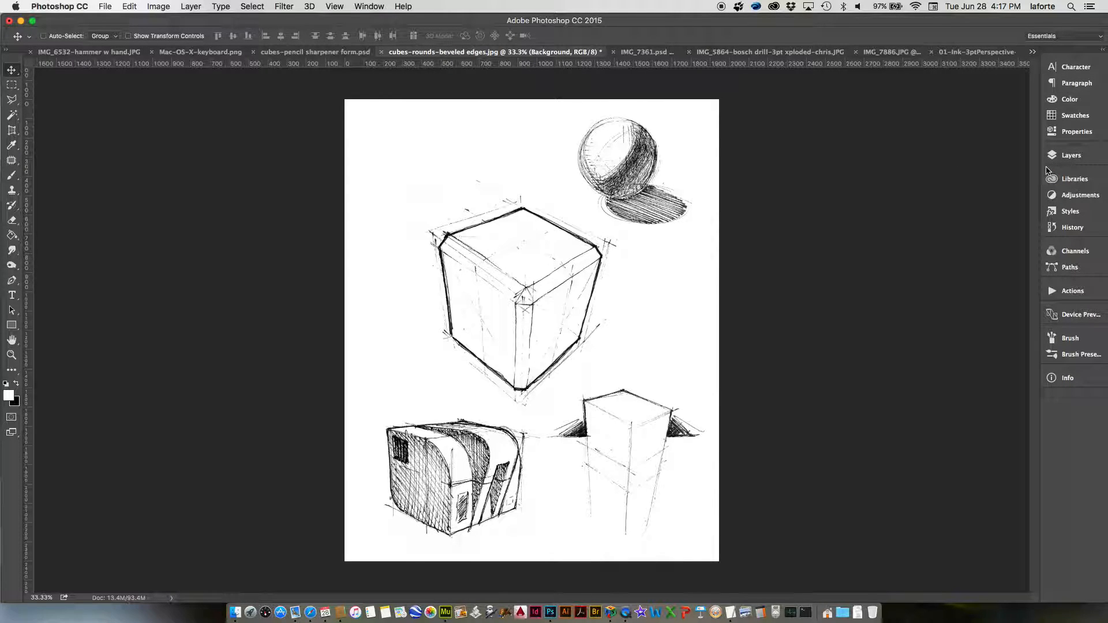
left_click(1067, 155)
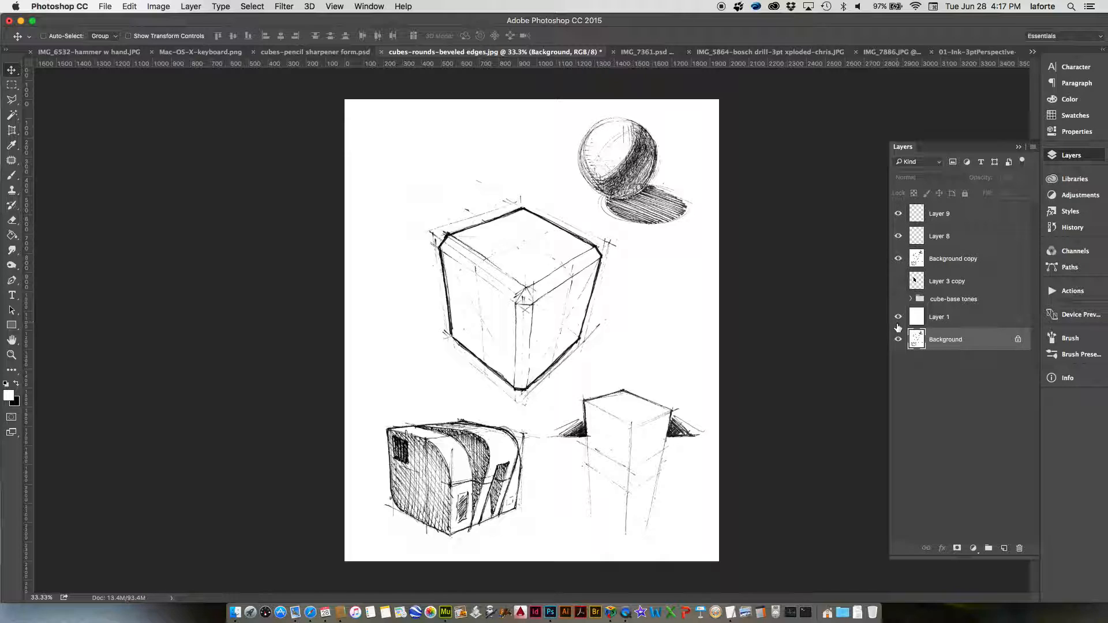
left_click(957, 322)
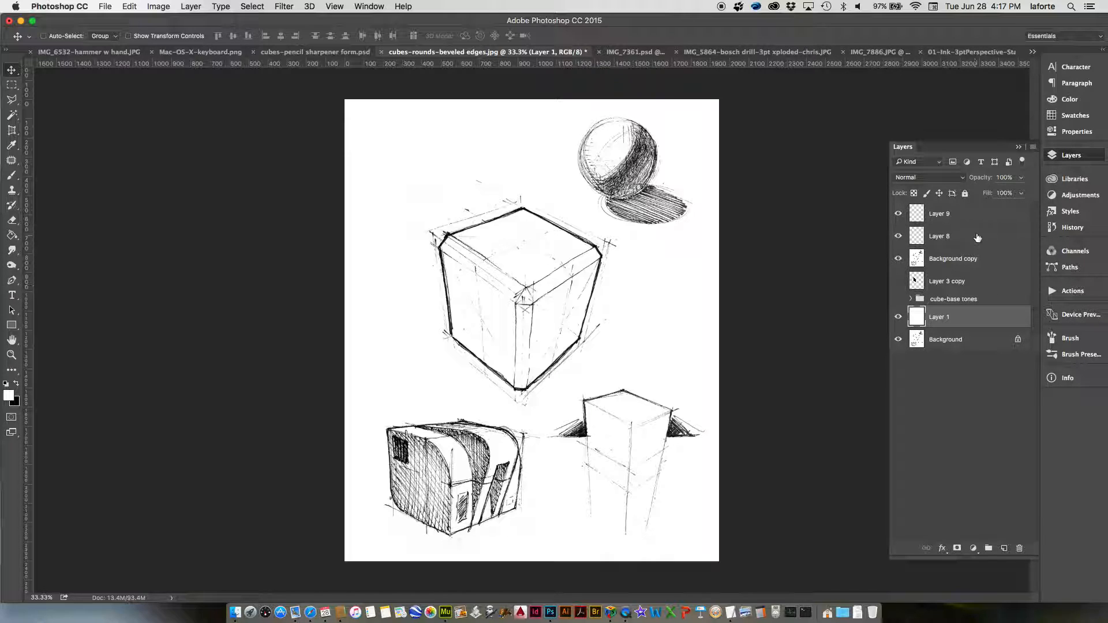
left_click(966, 216, "shift")
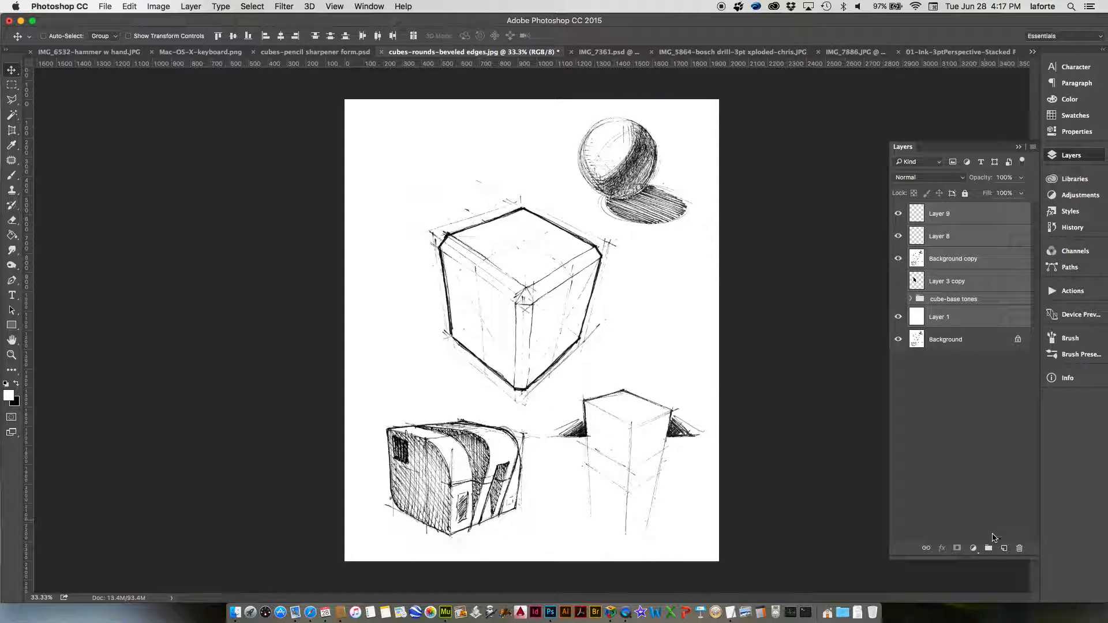
left_click(1019, 550)
left_click(639, 279)
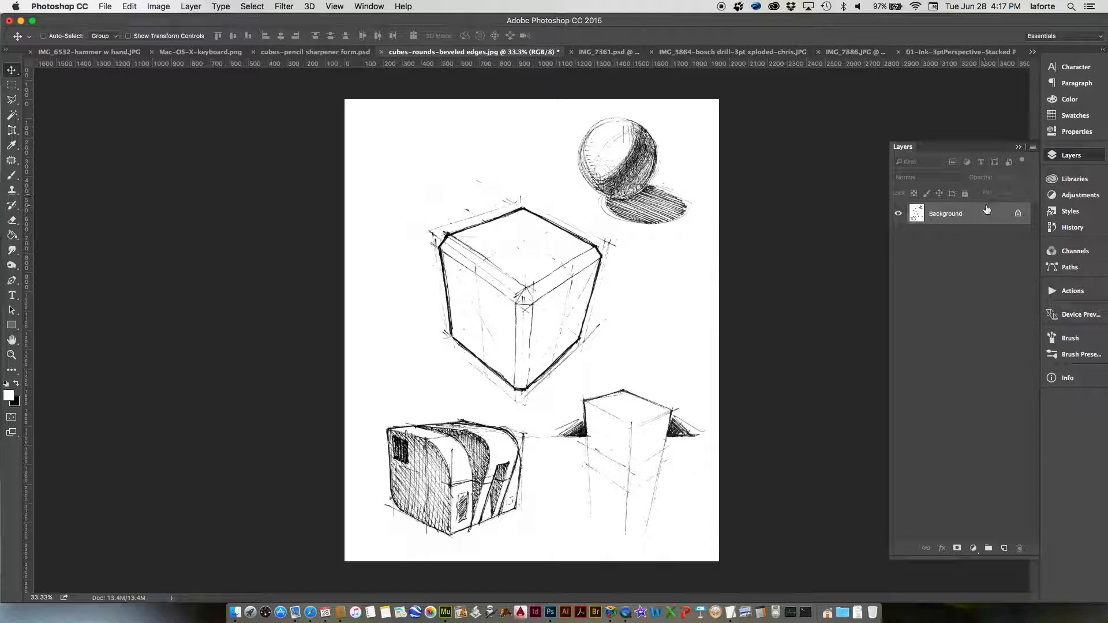
Duplicate the Background layer under its default name and check the copy by toggling its visibility.
right_click(944, 218)
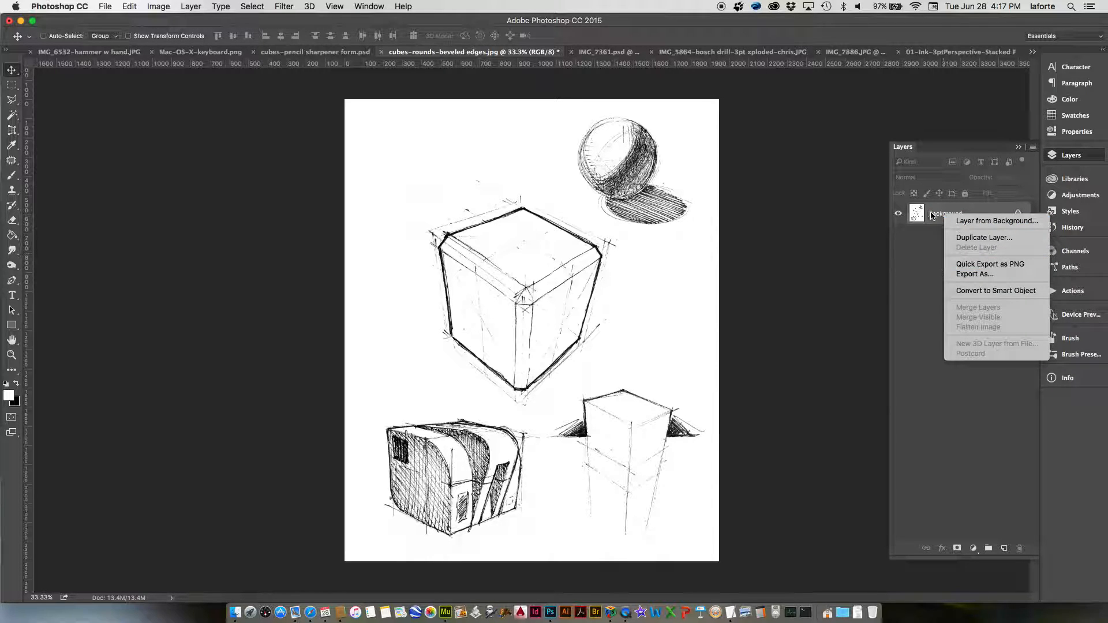
left_click(968, 242)
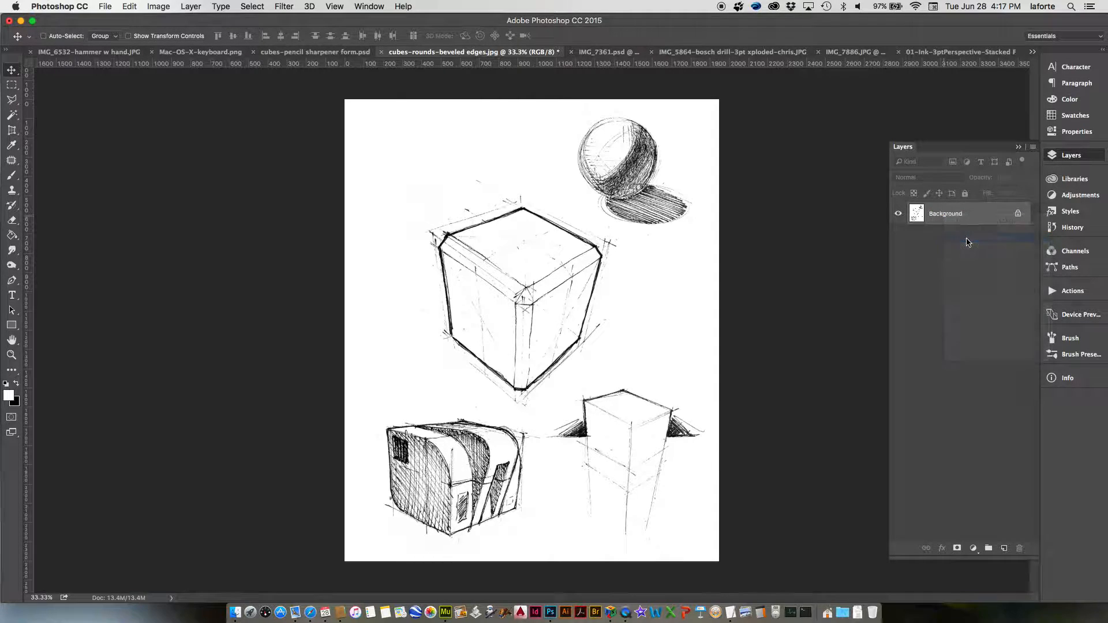
left_click(403, 38)
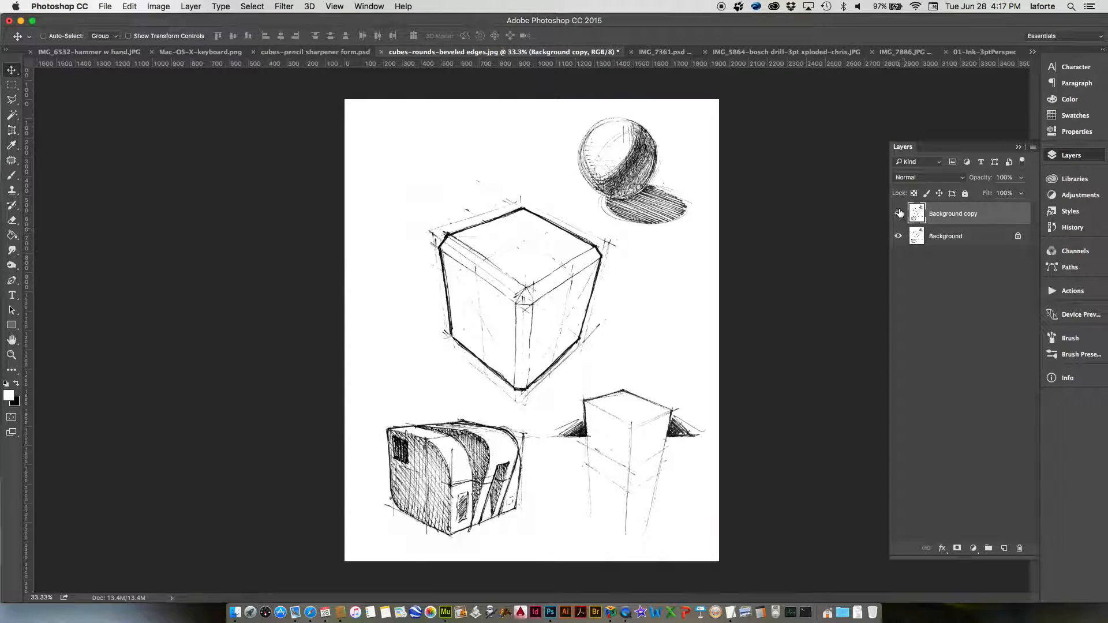
left_click(897, 214)
left_click(897, 214)
left_click(898, 214)
left_click(898, 214)
Add a layer between the Background and its copy, and fill it with white while both sketch layers are hidden.
left_click(962, 240)
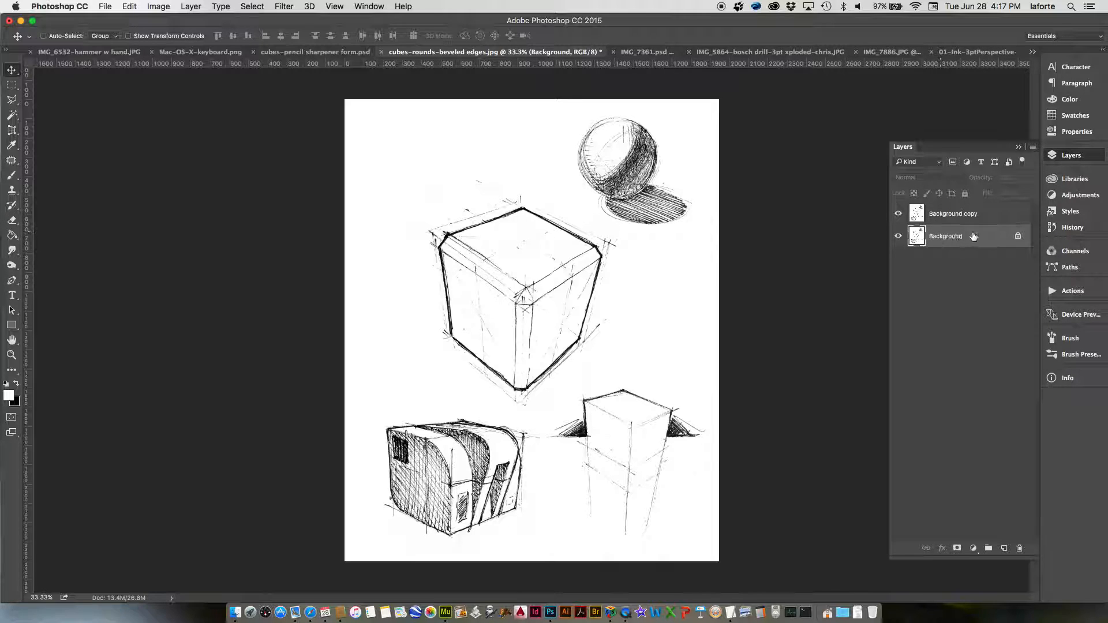
left_click(1004, 547)
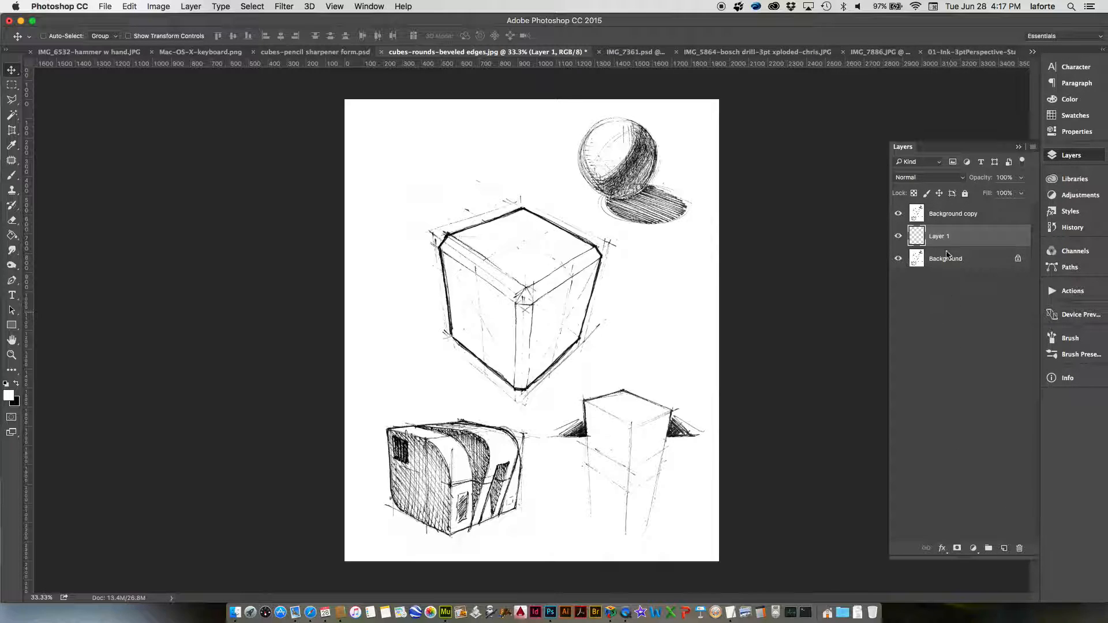
left_click(898, 213)
left_click(898, 259)
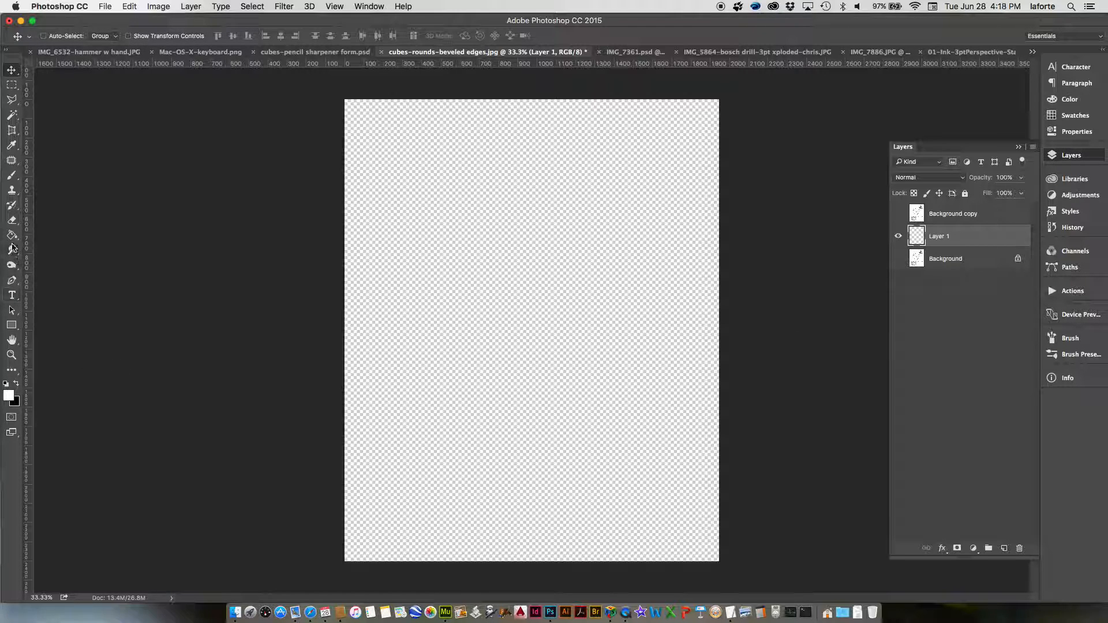
left_click(11, 236)
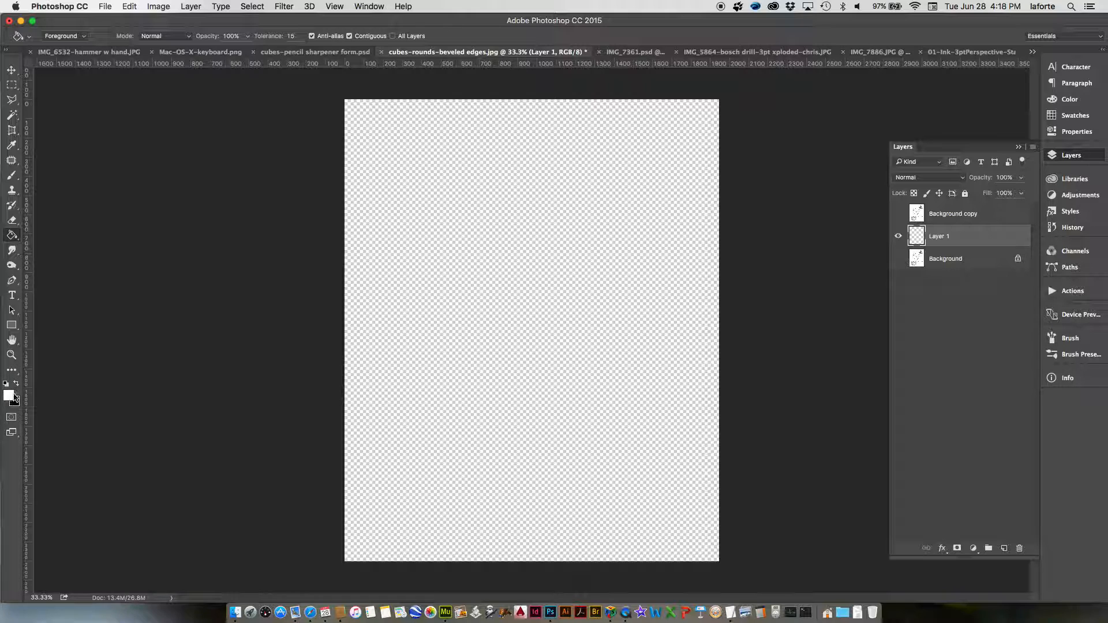
left_click(502, 304)
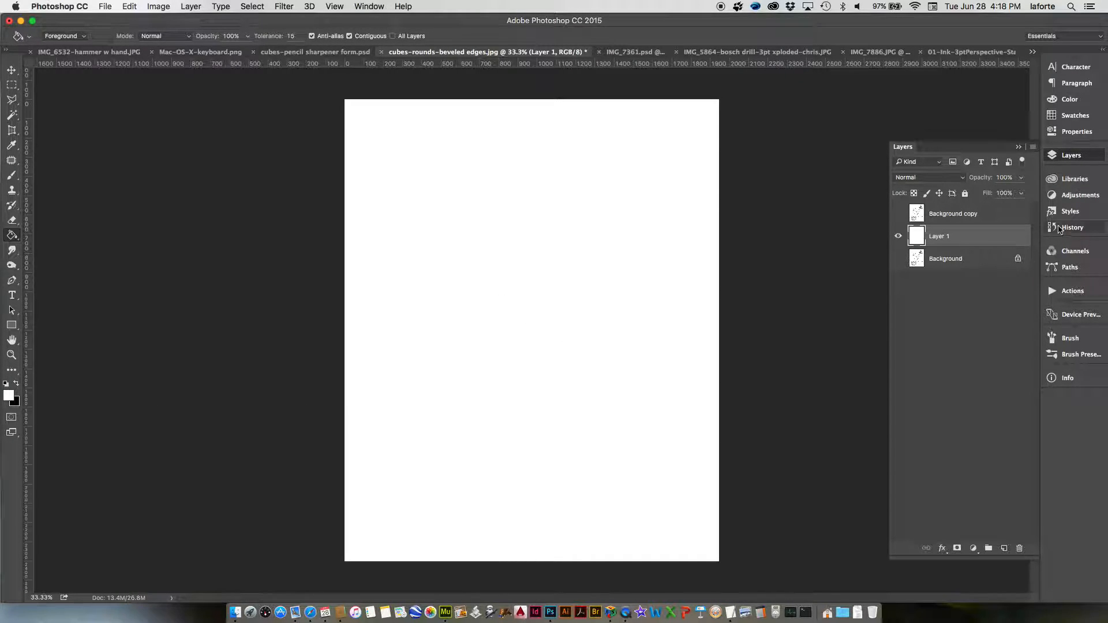
Show the Background copy layer again and set its blend mode to Multiply.
left_click(898, 214)
left_click(952, 215)
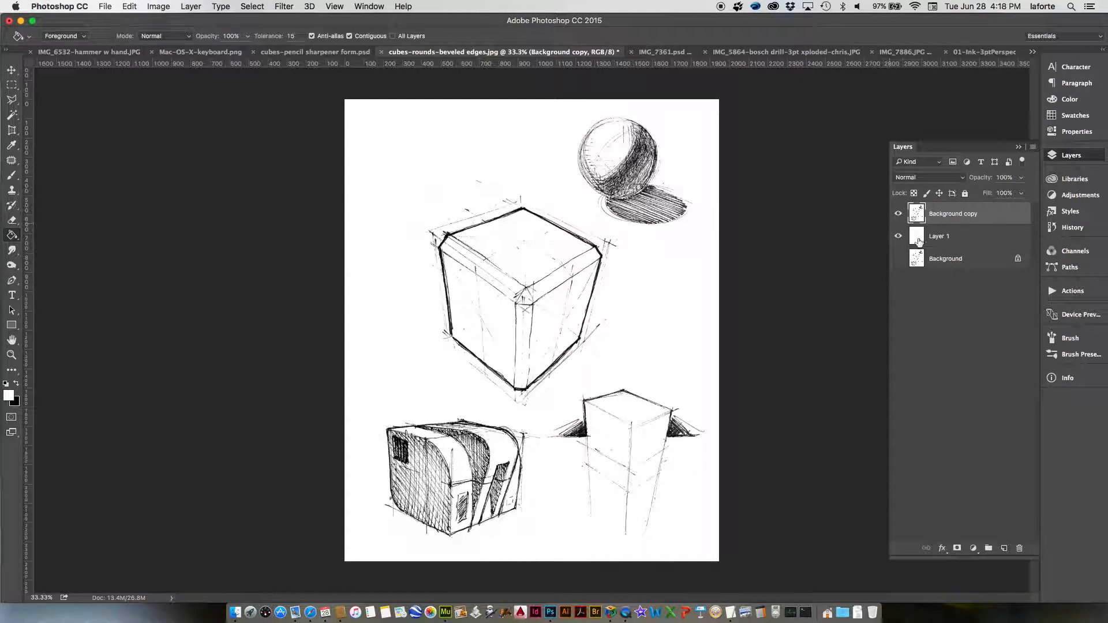
left_click(944, 179)
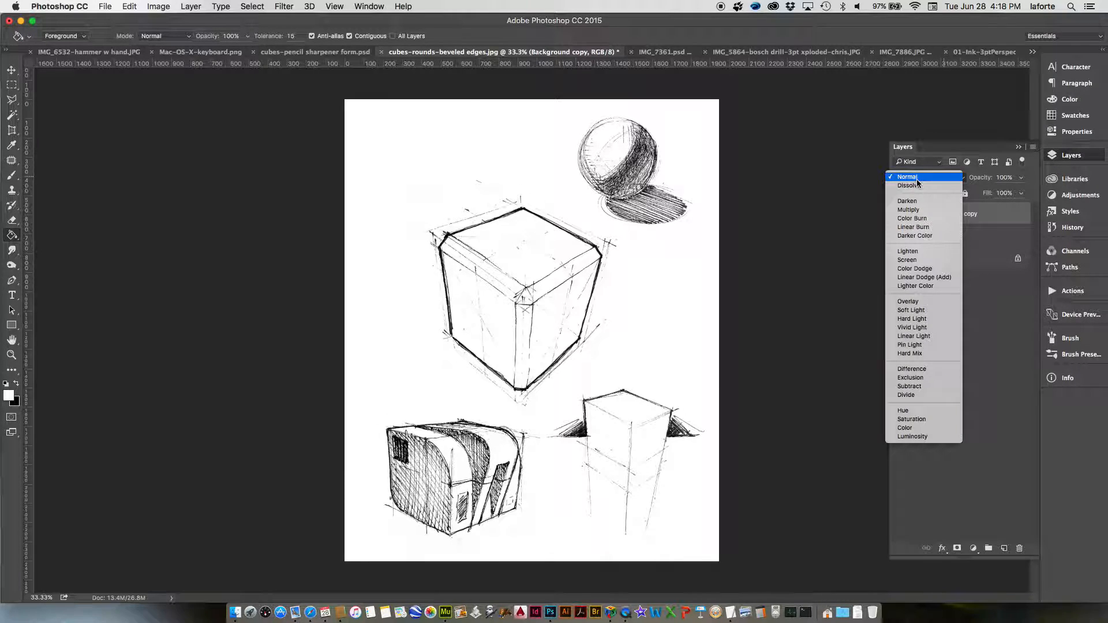
left_click(914, 210)
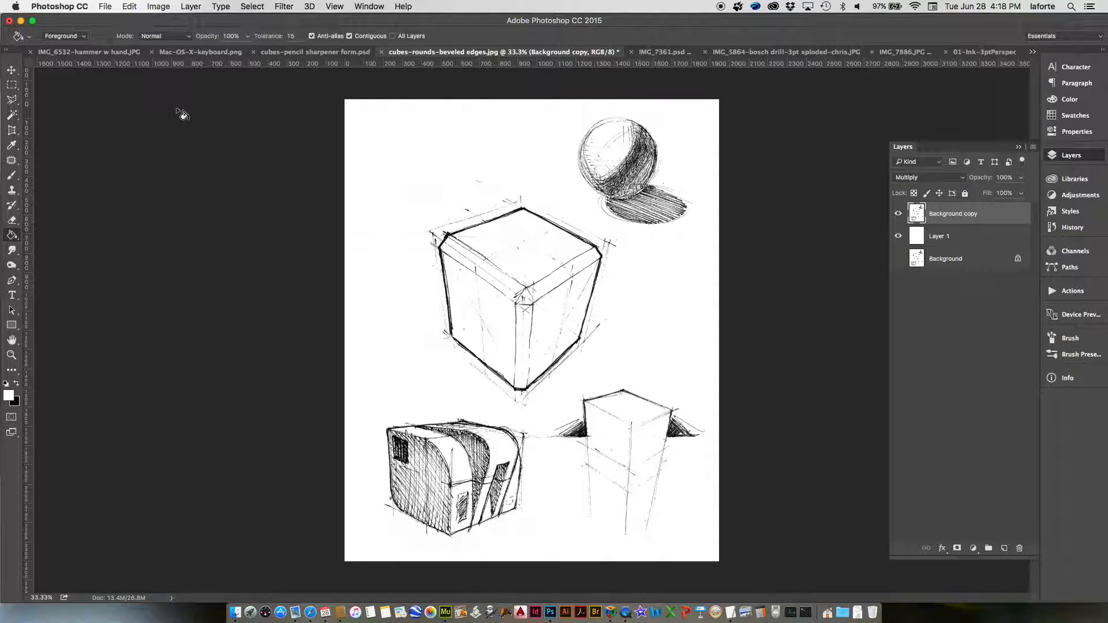
left_click(11, 70)
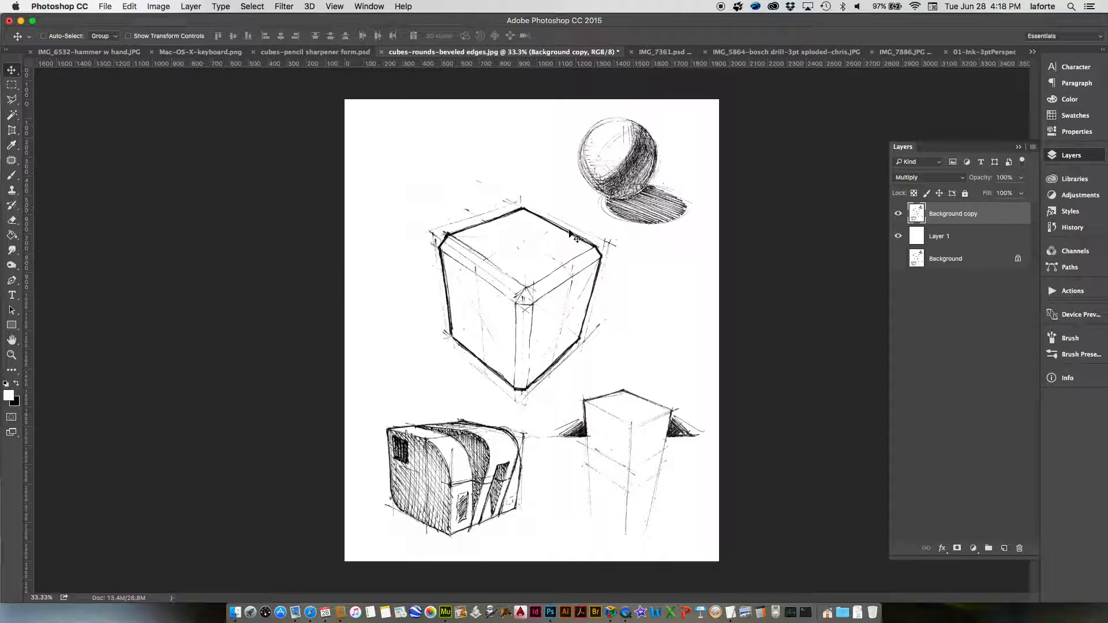
Add a new empty layer directly above the white layer for the cube's colour.
left_click(954, 240)
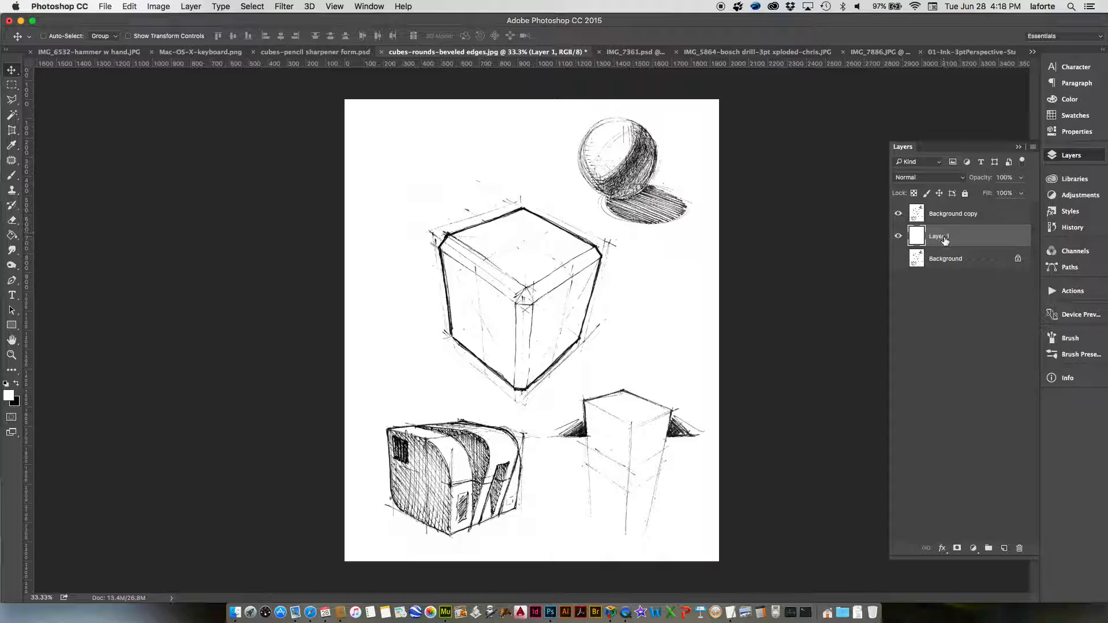
left_click_drag(988, 559, 978, 442)
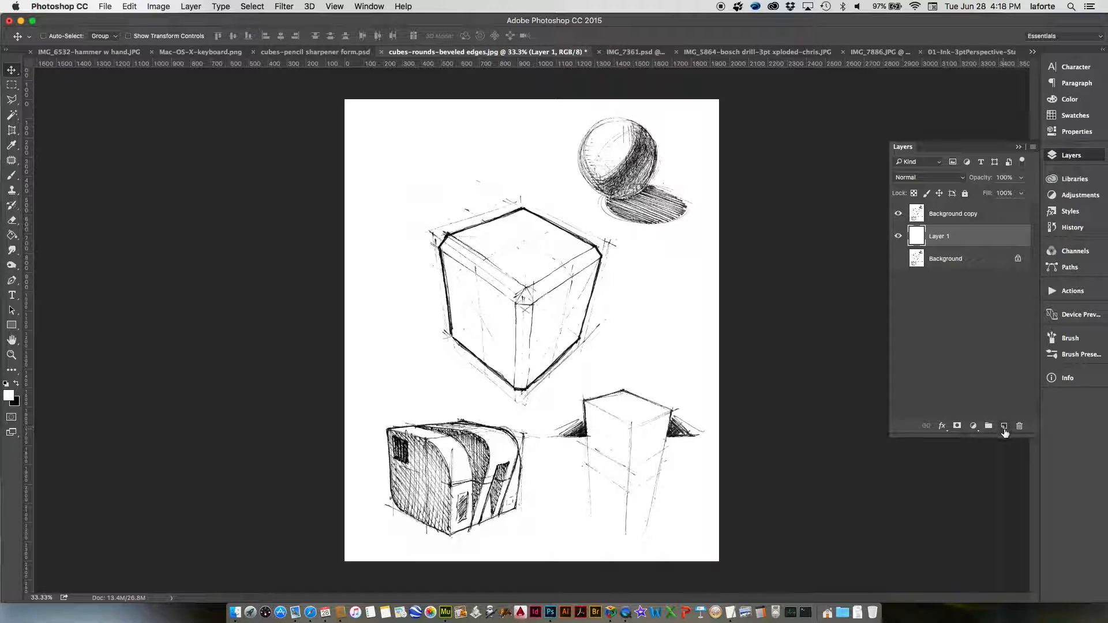
left_click(1004, 427)
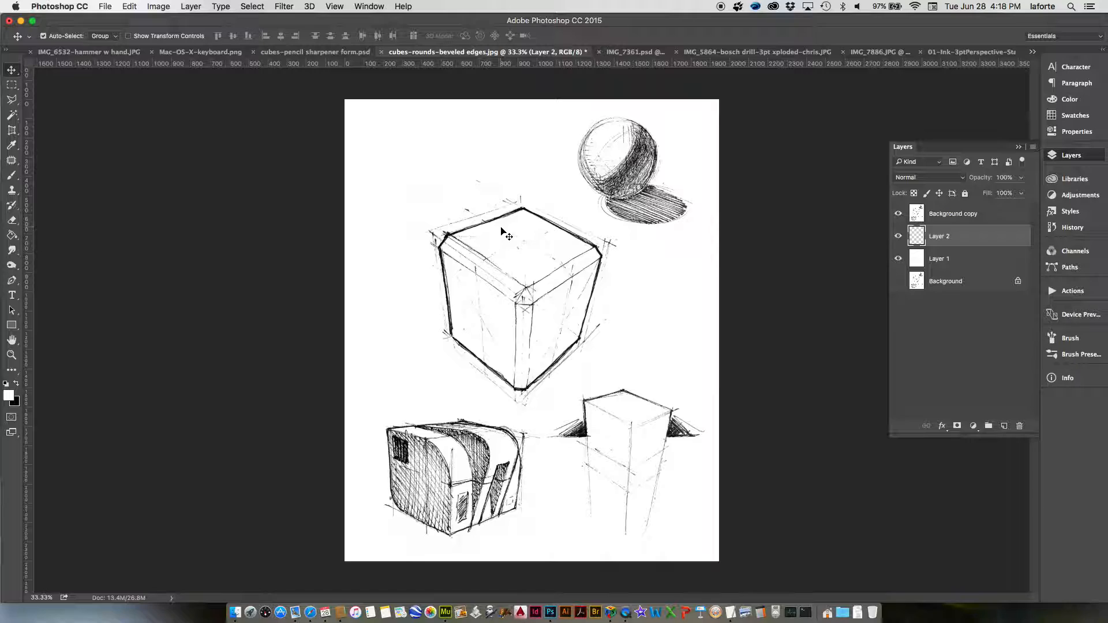
Select the full outer silhouette of the large beveled cube with the Polygonal Lasso, including its clipped corners.
key("super+equal")
key("super+equal")
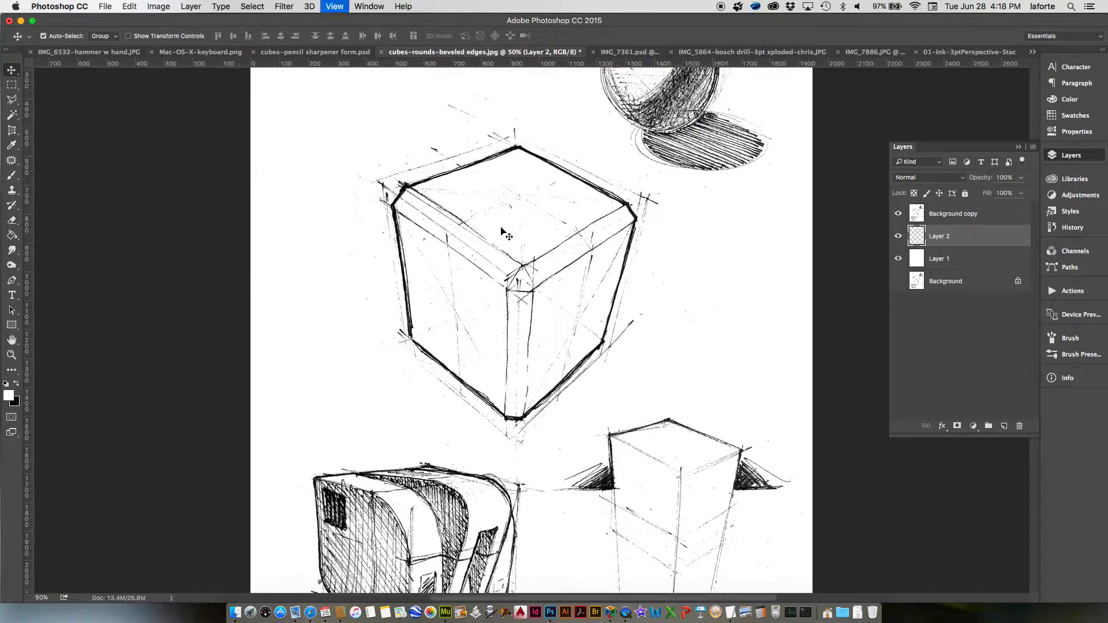
mouse_move(601, 210)
left_mouse_down()
mouse_move(586, 316)
mouse_move(590, 251)
left_mouse_up()
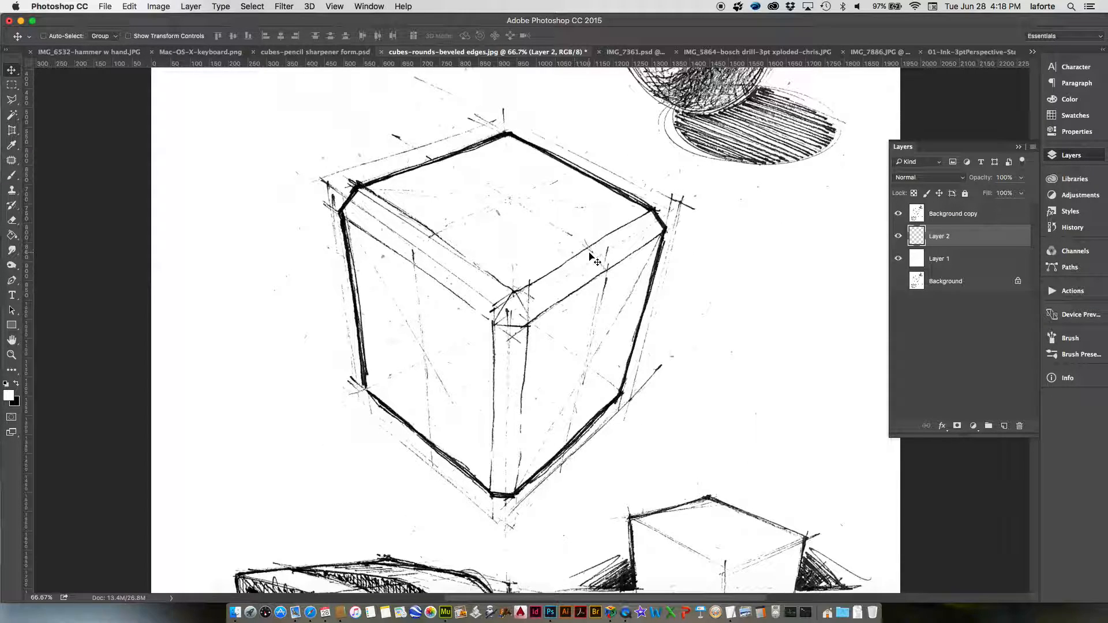
left_click(11, 100)
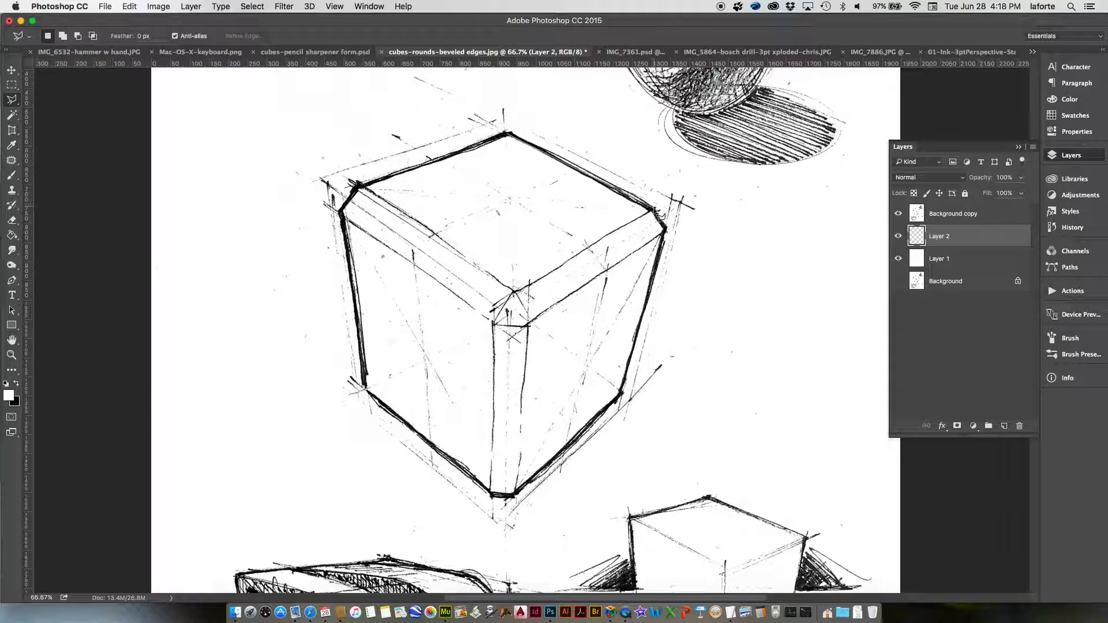
left_click(665, 231)
left_click(622, 396)
left_click(514, 497)
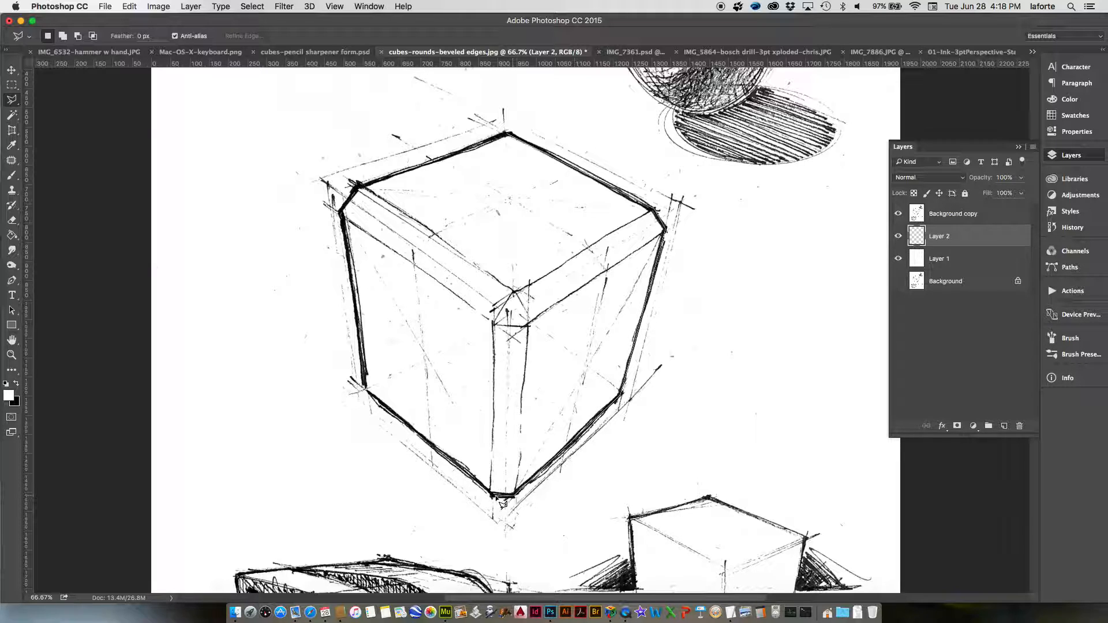
left_click(491, 496)
left_click(367, 395)
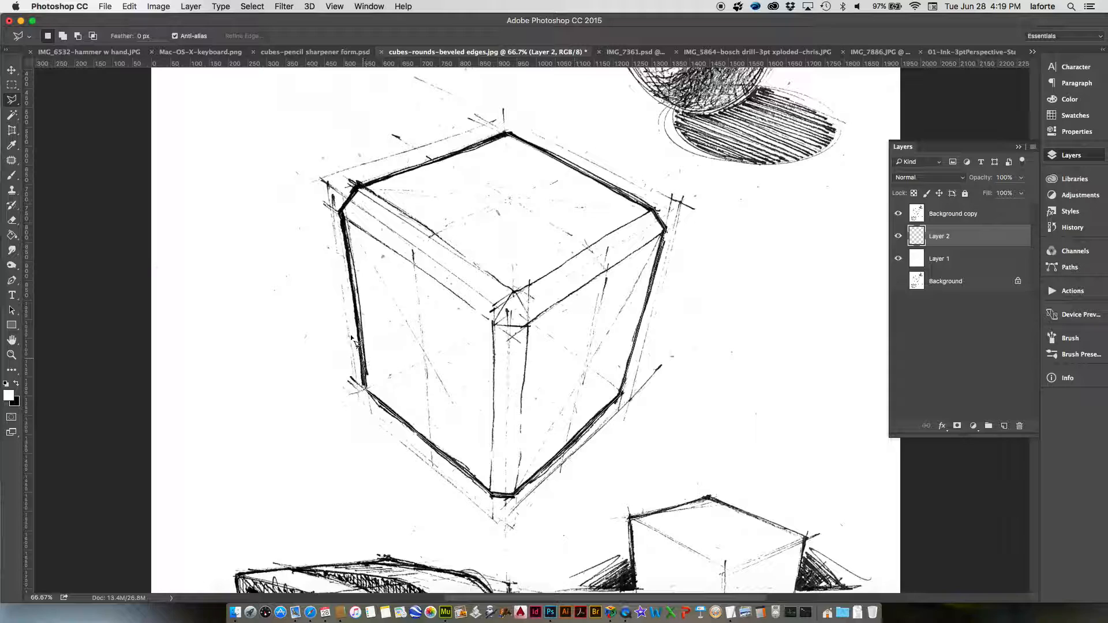
left_click(341, 213)
left_click(359, 186)
left_click(507, 134)
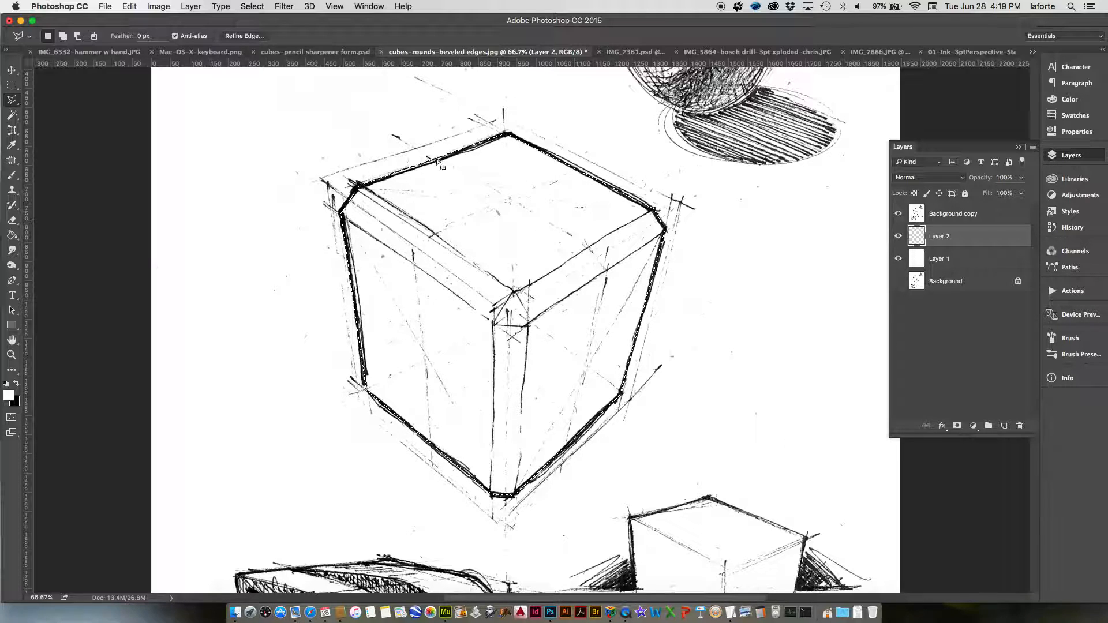
Fill the cube silhouette with bright red using the Paint Bucket, and clear the selection.
left_click(9, 393)
left_click_drag(427, 120, 453, 56)
left_click(553, 51)
left_click(11, 234)
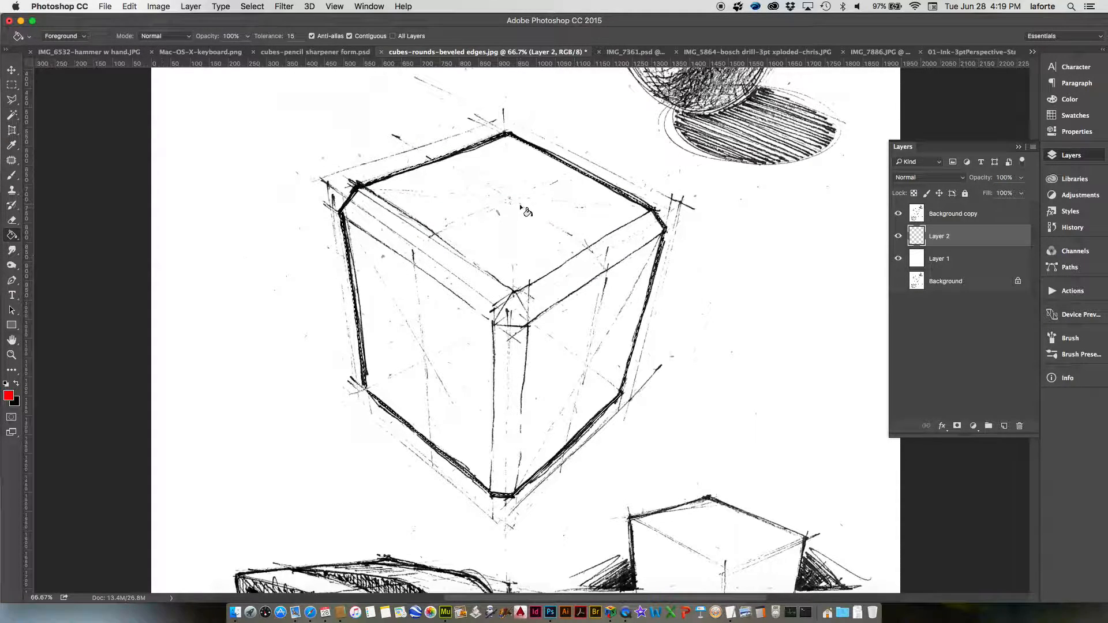
left_click(526, 211)
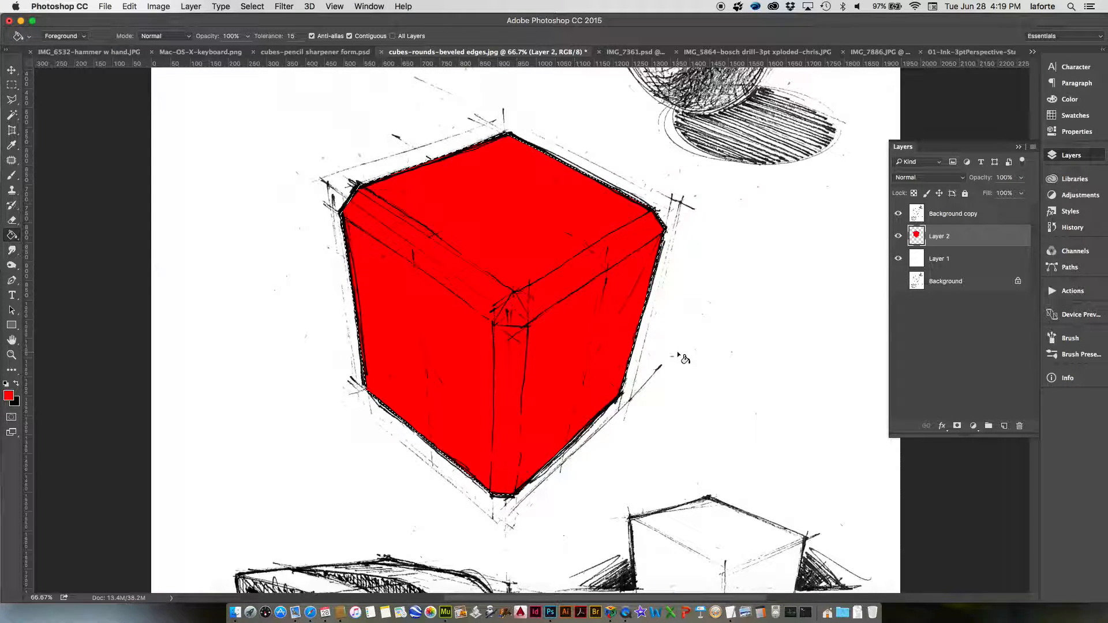
key("super+minus")
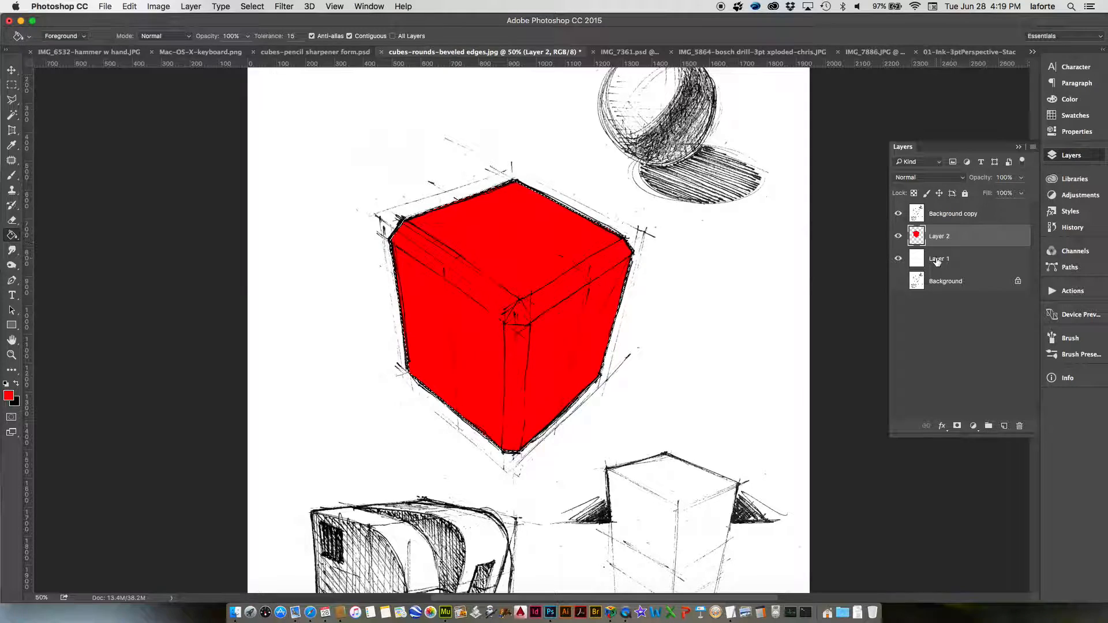
key("super+d")
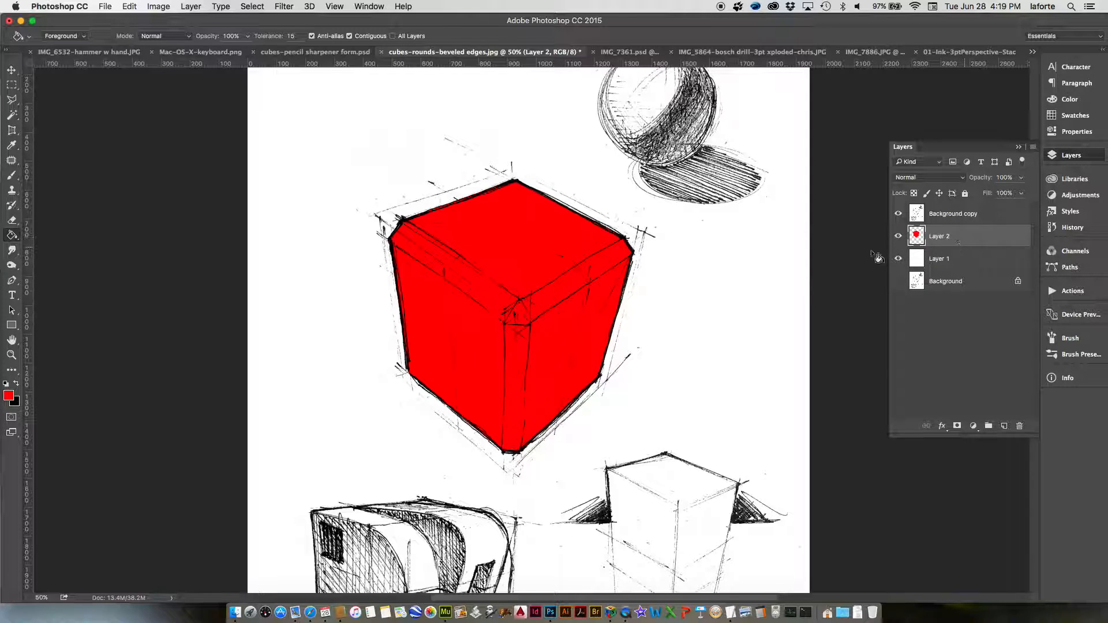
Duplicate the red cube layer under its default name and hide the original red layer.
left_click(11, 99)
right_click(952, 236)
left_click(842, 181)
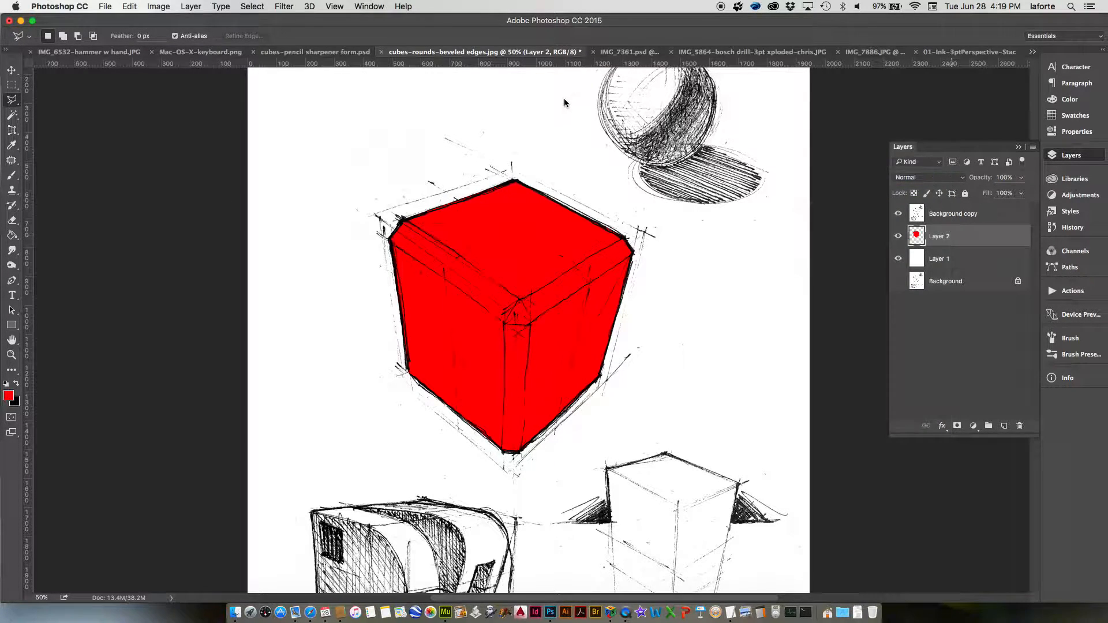
key("Return")
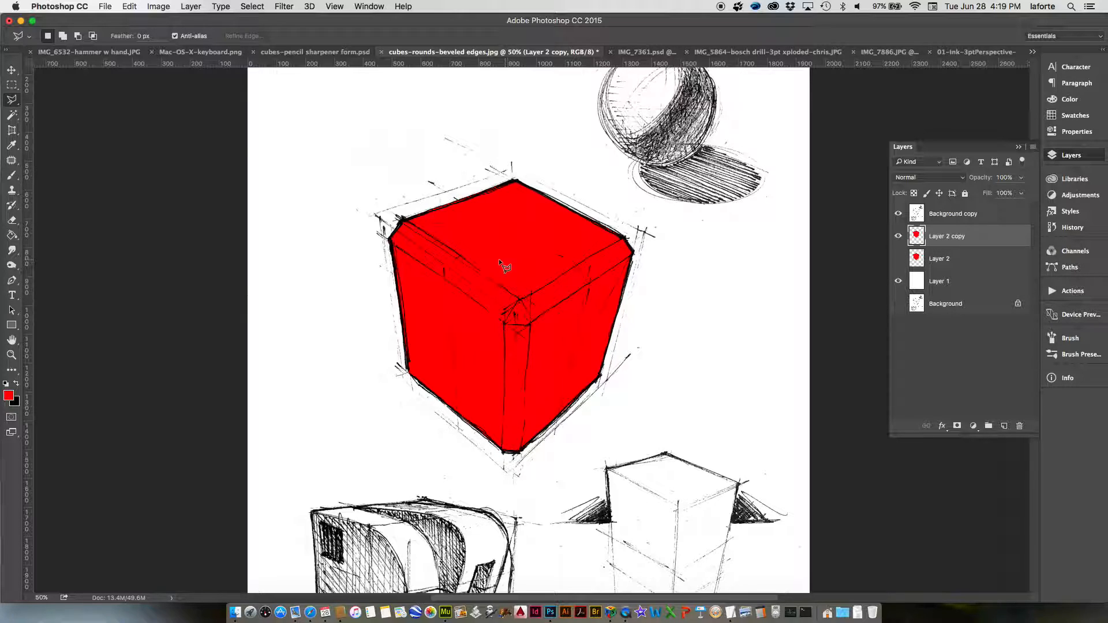
Select the cube's four-sided top face on the duplicate red layer with the Polygonal Lasso.
left_click(403, 220)
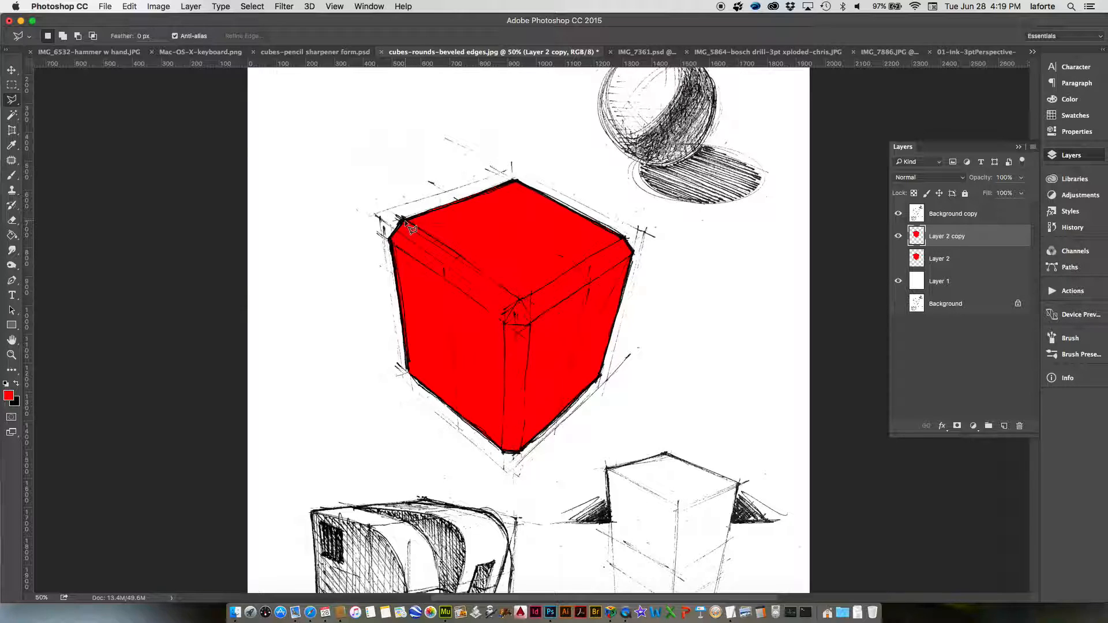
left_click(519, 299)
left_click(628, 237)
left_click(516, 182)
left_click(407, 223)
Hide the line-art layer and try to adjust the selected top face's tone with Levels.
left_click(898, 214)
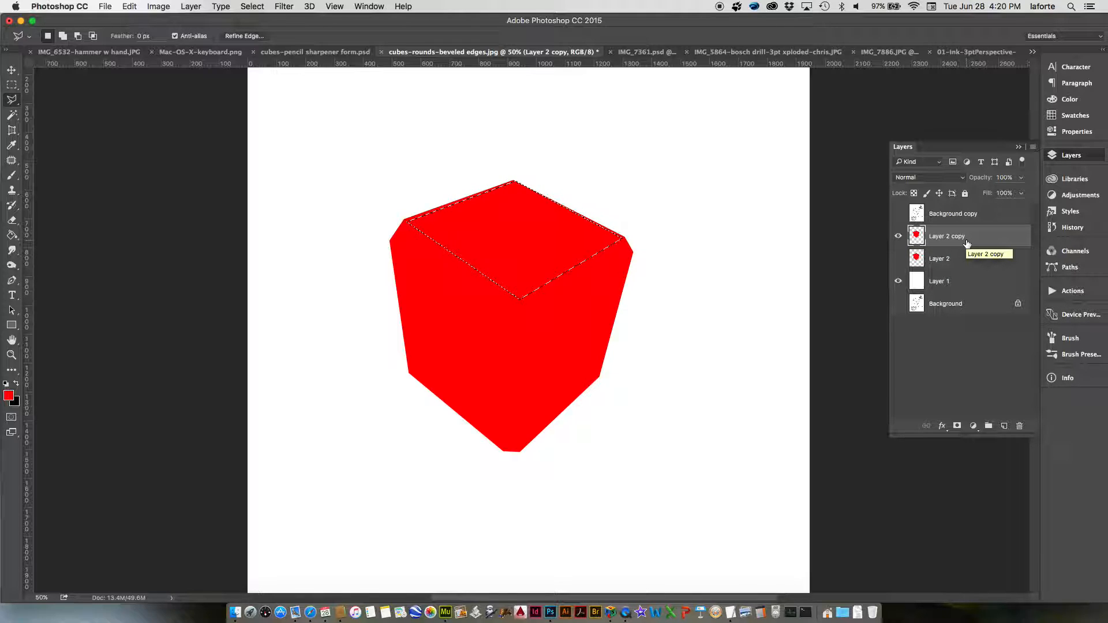
key("super+l")
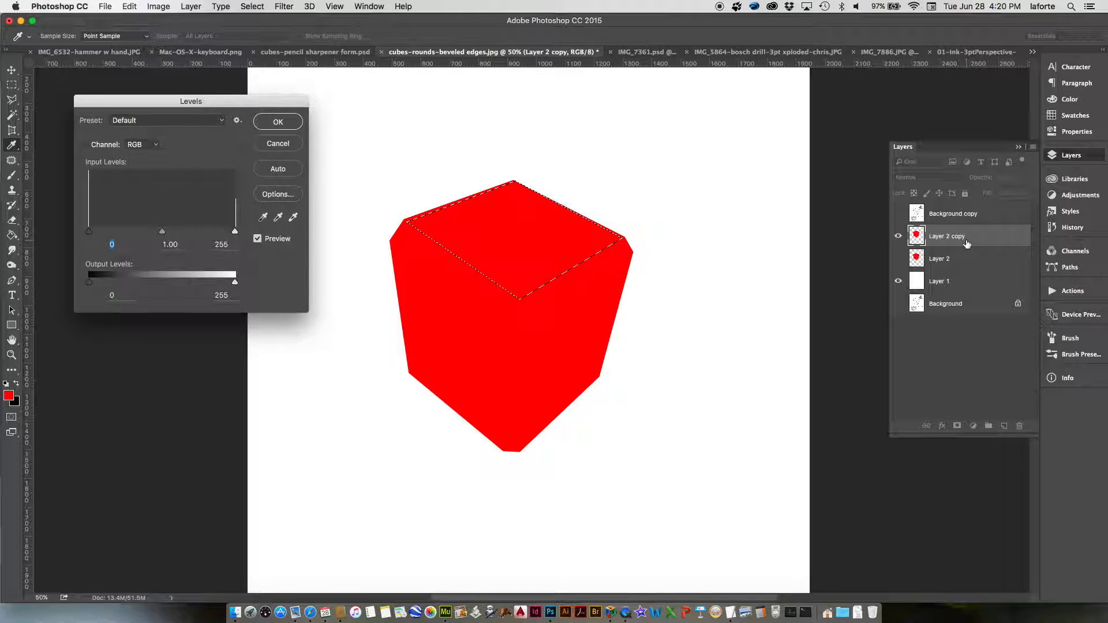
mouse_move(161, 231)
left_mouse_down()
mouse_move(116, 231)
mouse_move(163, 232)
left_mouse_up()
mouse_move(234, 232)
left_mouse_down()
mouse_move(182, 233)
mouse_move(219, 234)
left_mouse_up()
left_click(277, 122)
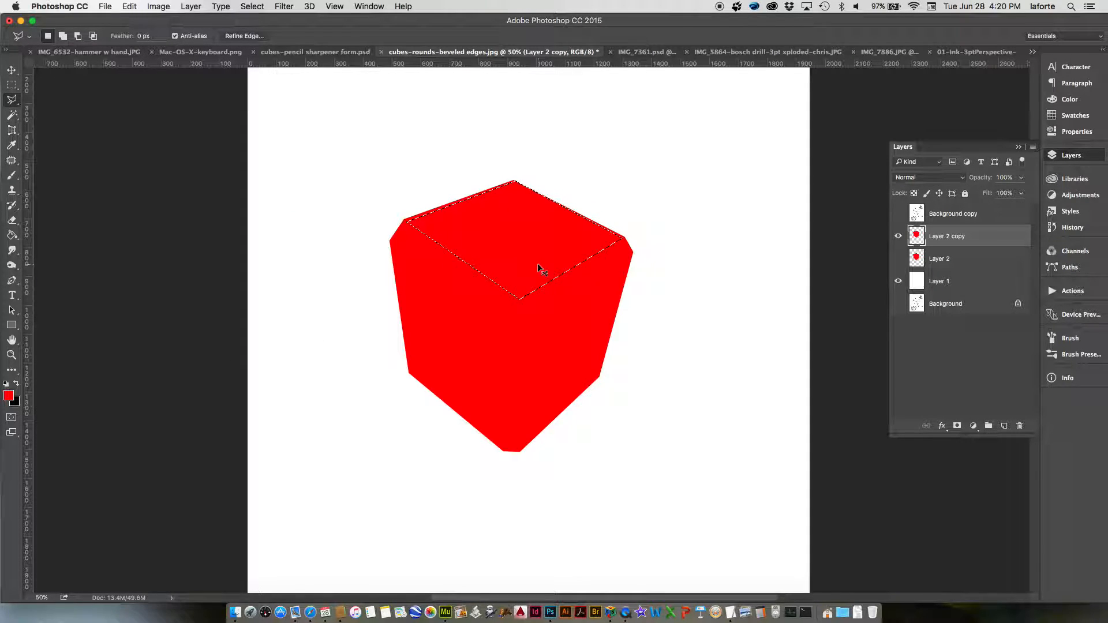
Lighten the selected top face with Hue/Saturation at Lightness +40, dismissing the Calendar account error that interrupts.
left_click(158, 7)
mouse_move(176, 38)
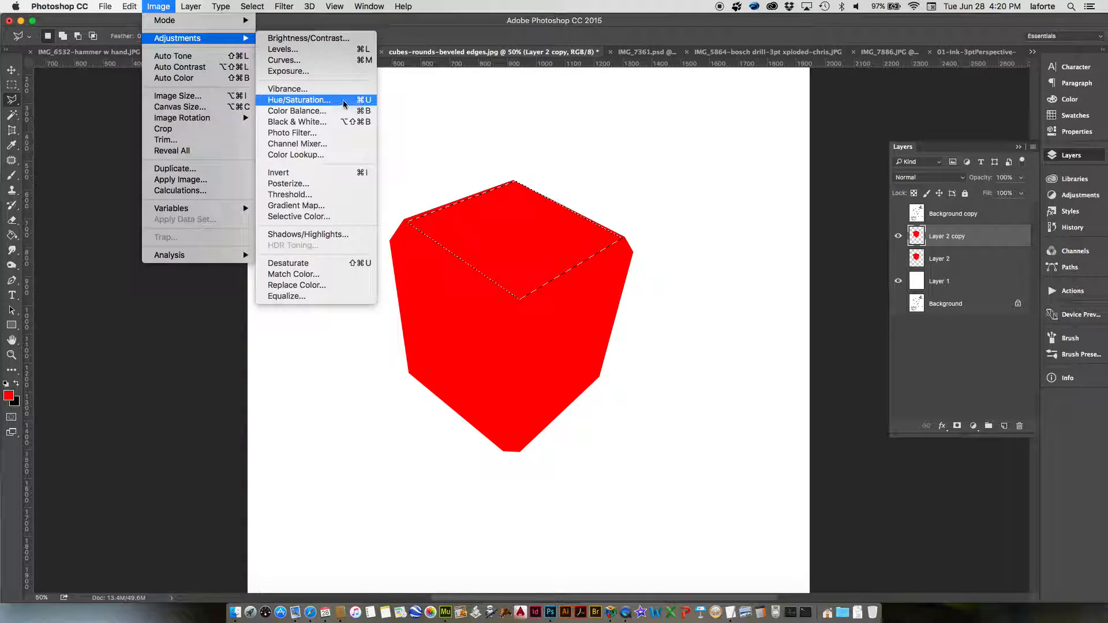
left_click(324, 103)
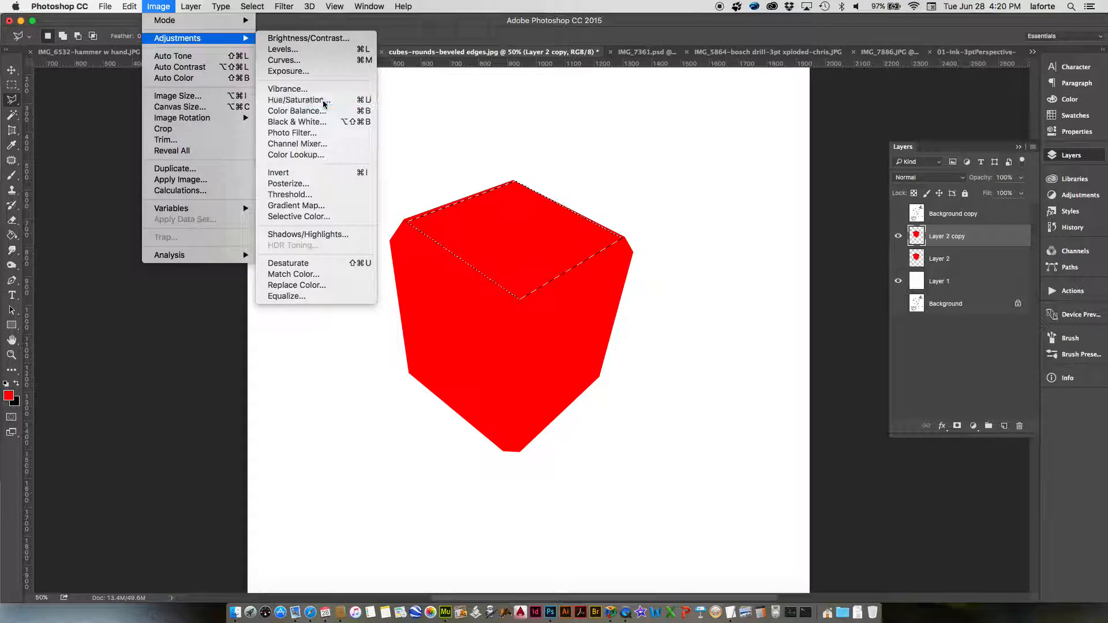
left_click_drag(201, 211, 224, 239)
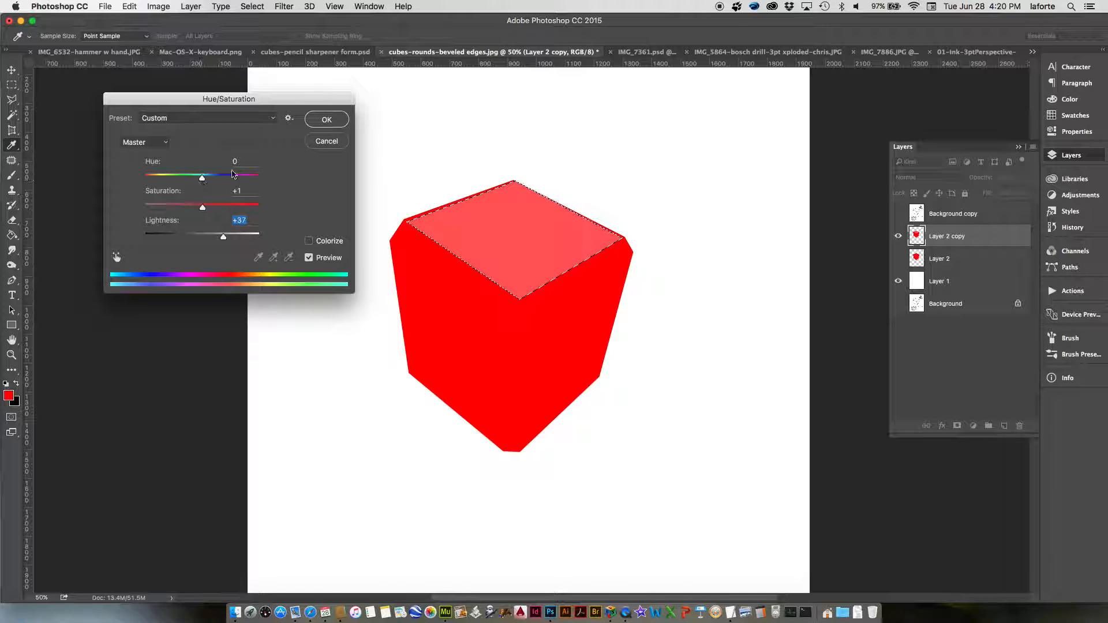
left_click_drag(206, 182, 202, 210)
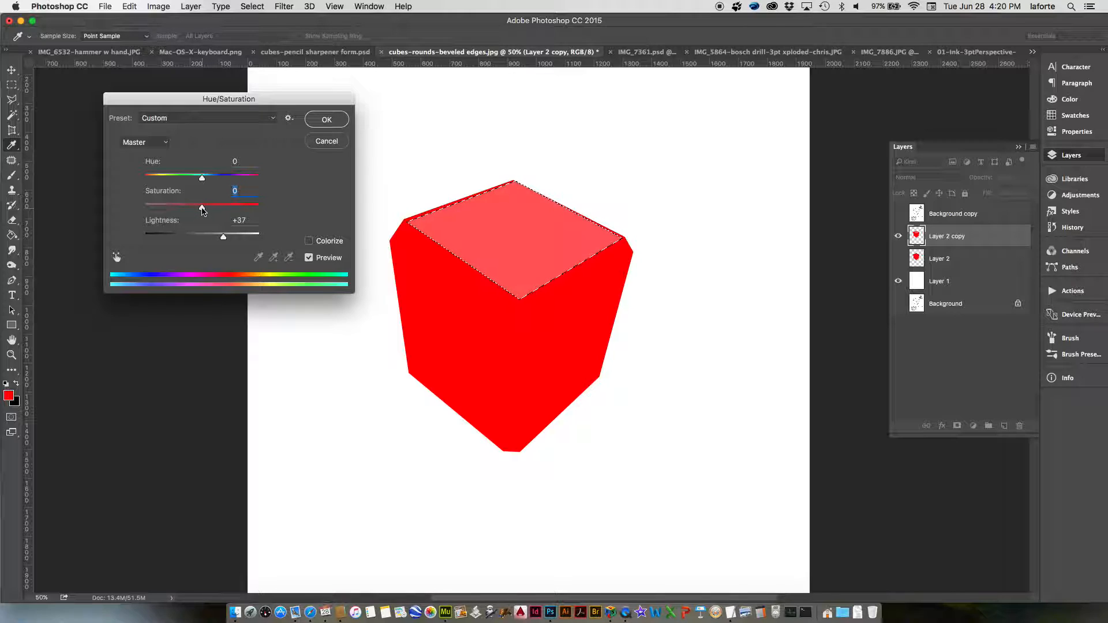
left_click(326, 612)
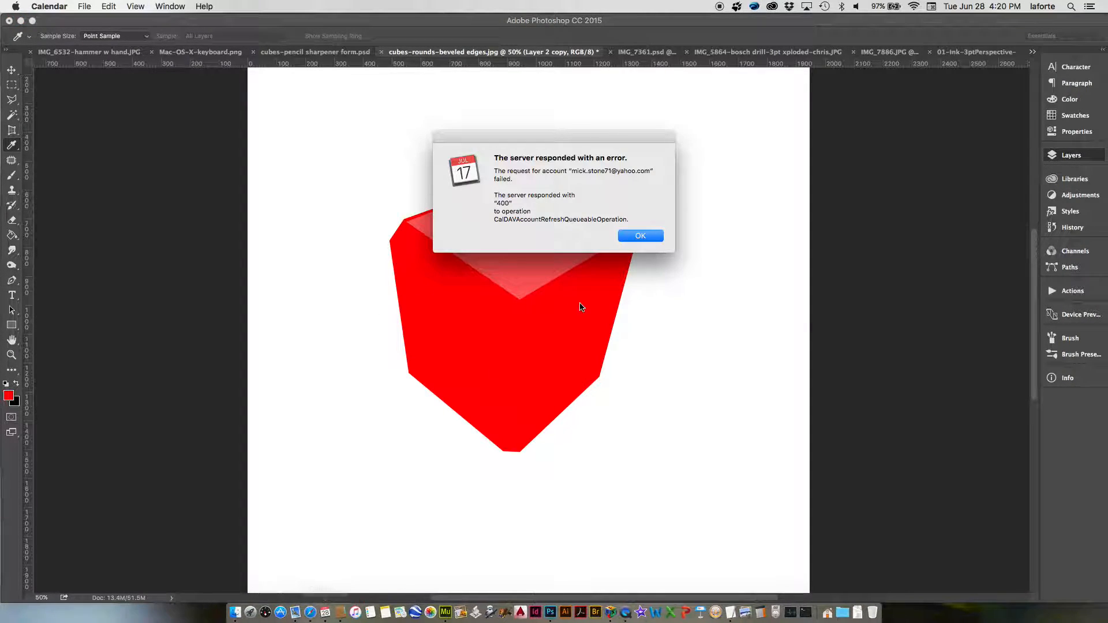
left_click(631, 232)
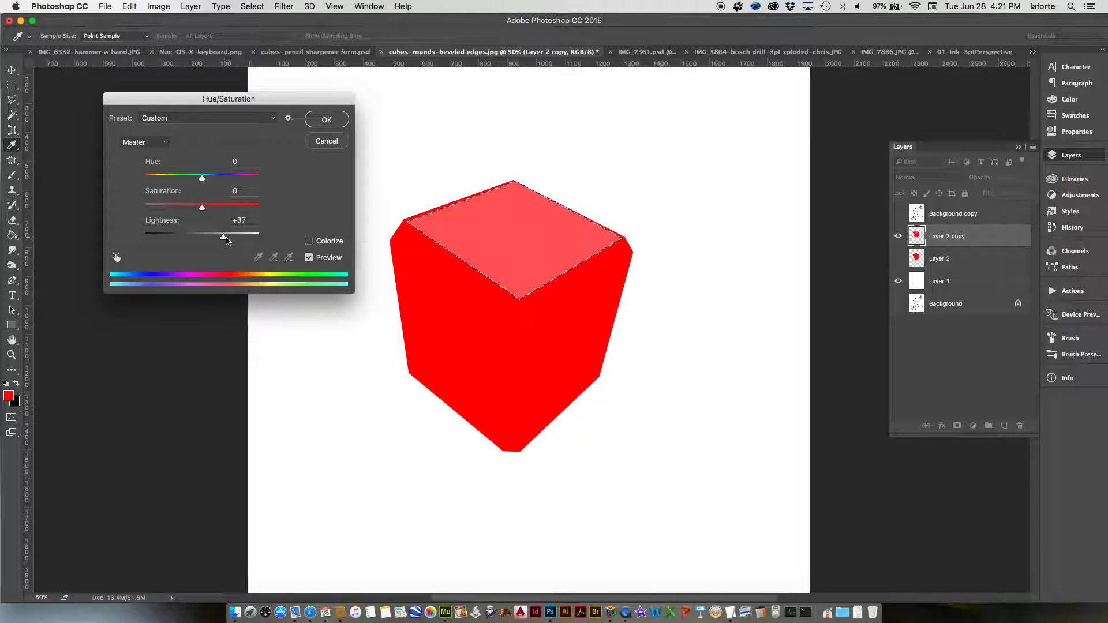
mouse_move(224, 240)
left_mouse_down()
mouse_move(234, 239)
mouse_move(225, 238)
left_mouse_up()
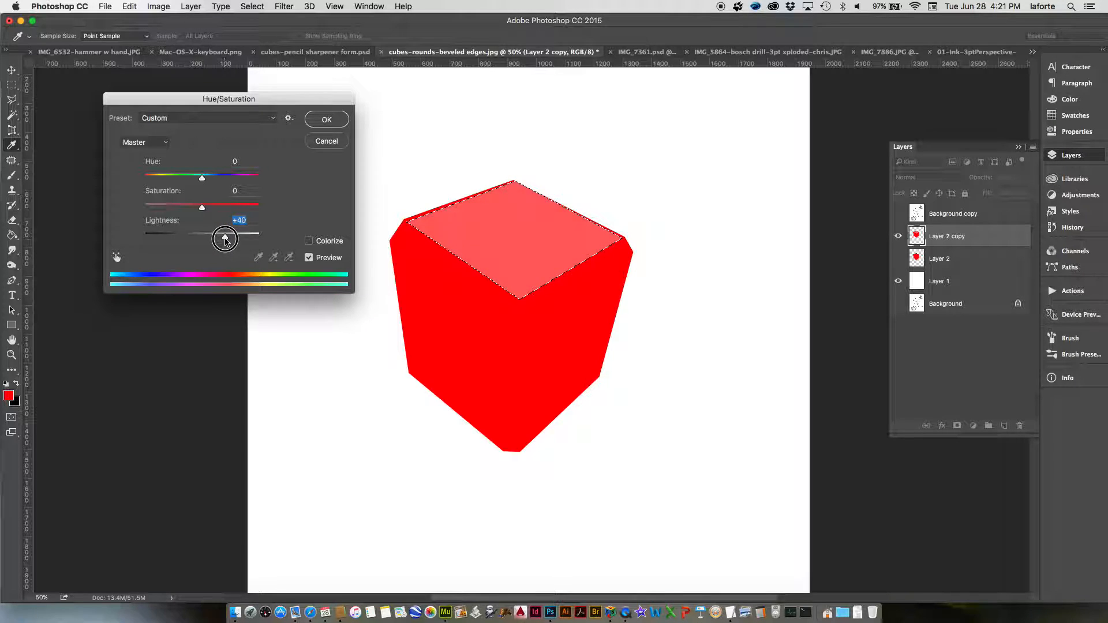
left_click(327, 120)
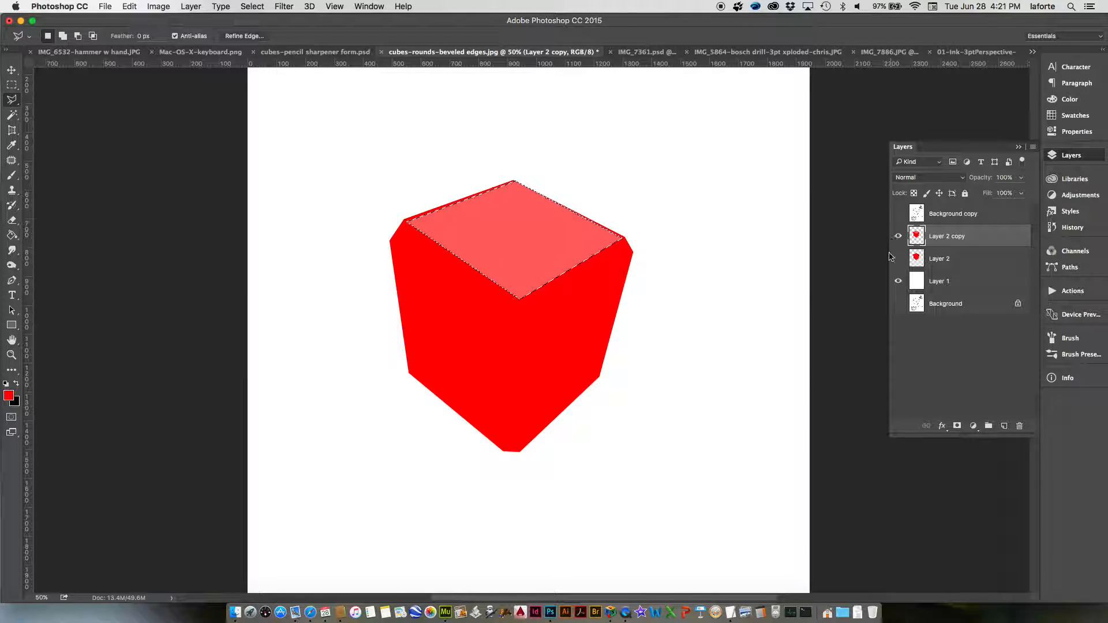
Clear the selection and show the line-art layer again, keeping Layer 2 copy active.
key("super+d")
left_click(898, 213)
left_click(947, 216)
left_click(923, 238)
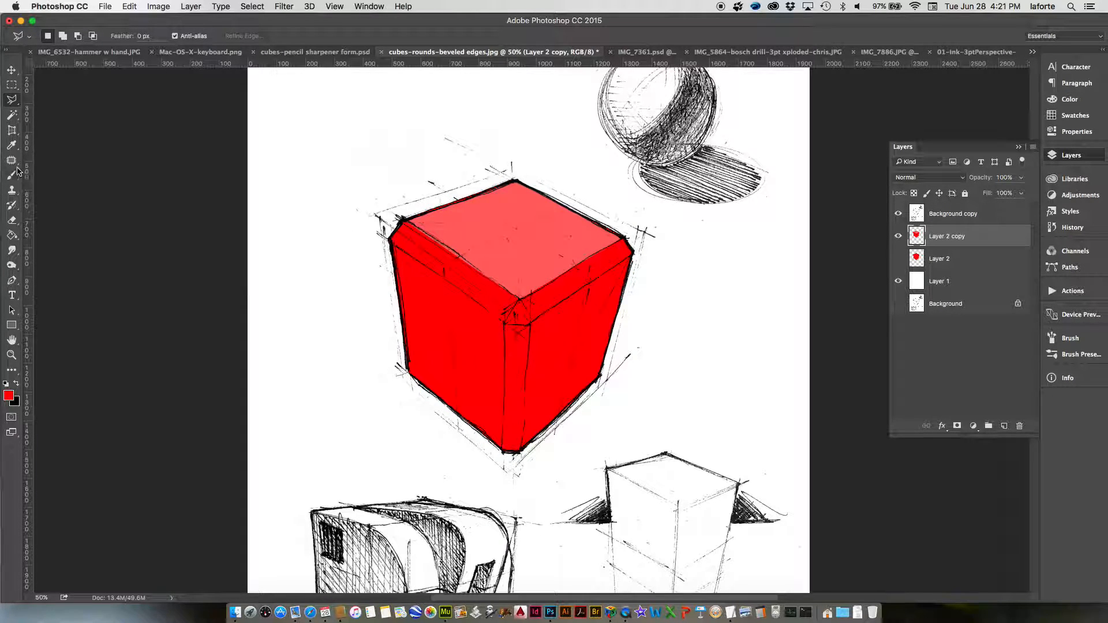
Select the cube's left vertical face, inside its bevels, on Layer 2 copy with the Polygonal Lasso.
left_click(391, 243)
left_click(502, 321)
left_click(506, 457)
left_click(408, 369)
left_click(392, 243)
Darken the selected left face with Hue/Saturation at Lightness -21, and clear the selection.
key("super+u")
left_click_drag(202, 236, 190, 240)
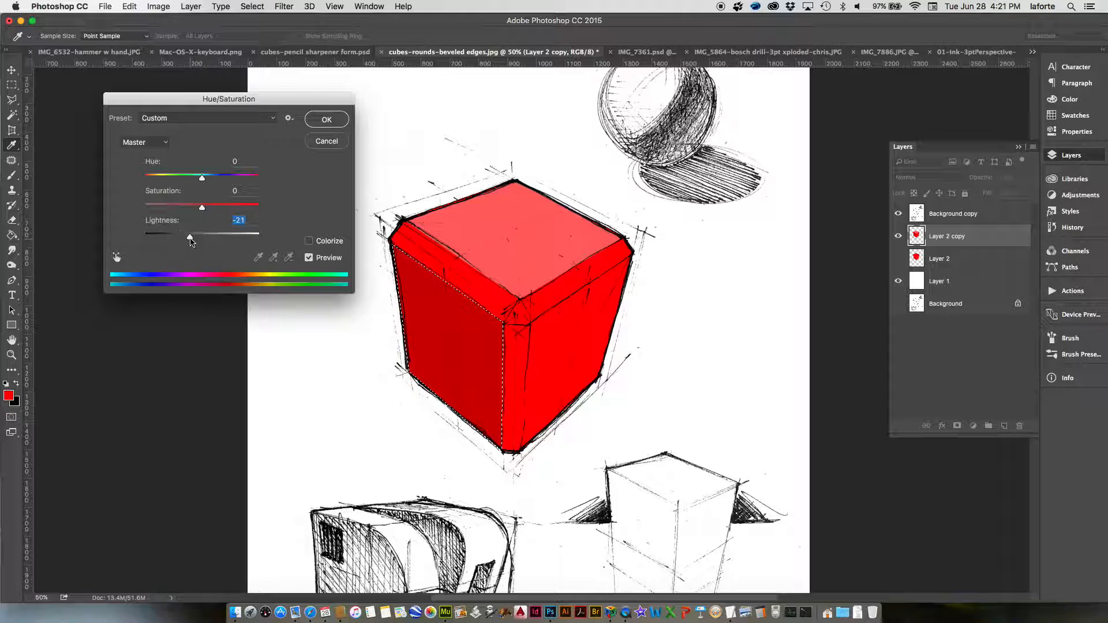
left_click(327, 119)
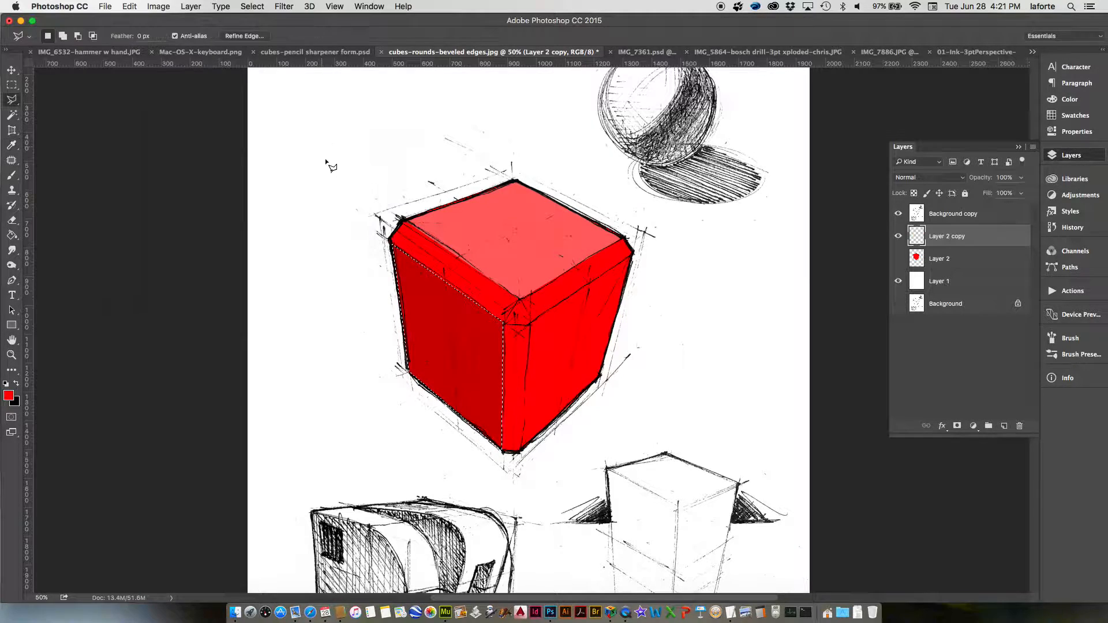
key("super+d")
Select the cube's right vertical face, inside its bevels, with the Polygonal Lasso.
left_click(531, 326)
left_click(633, 254)
left_click(601, 380)
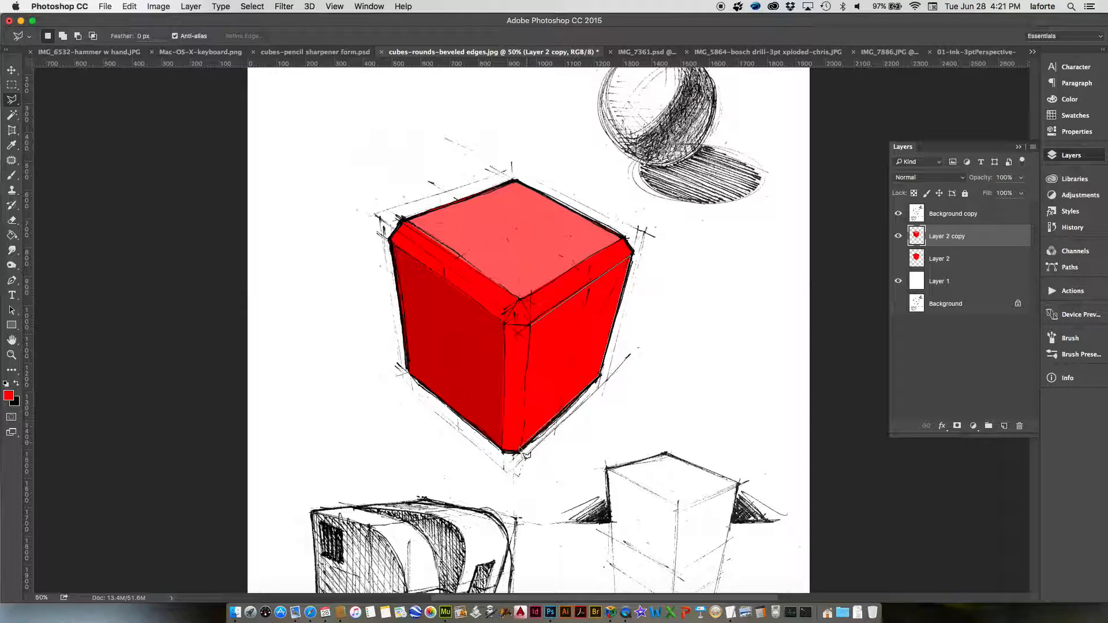
left_click(528, 323)
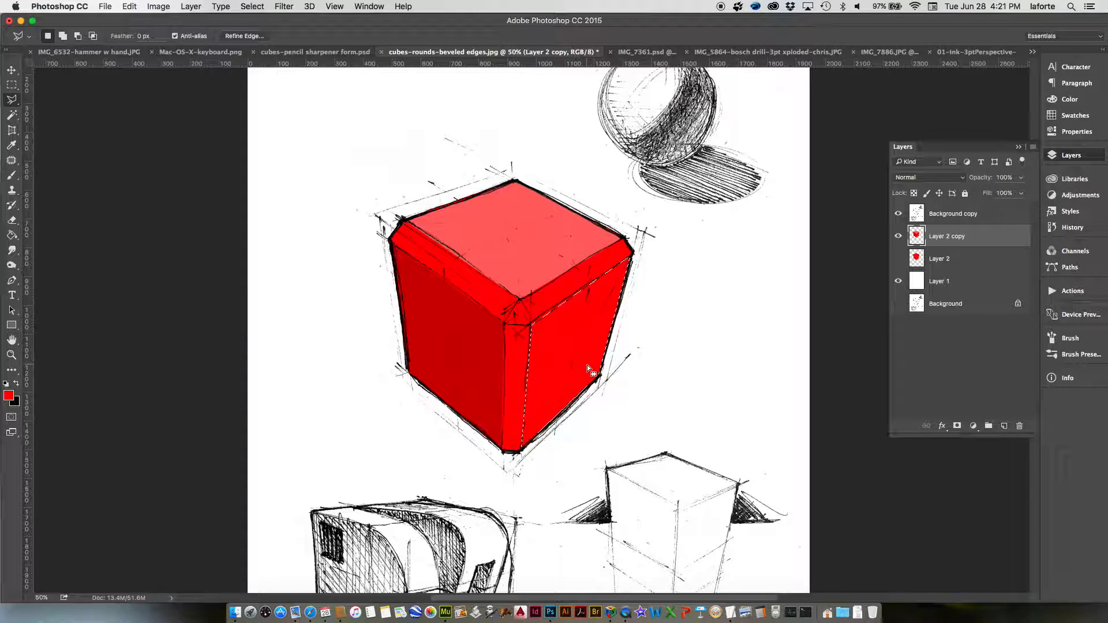
Darken the selected right face with Hue/Saturation at Lightness -36, and clear the selection.
key("super+u")
left_click(181, 237)
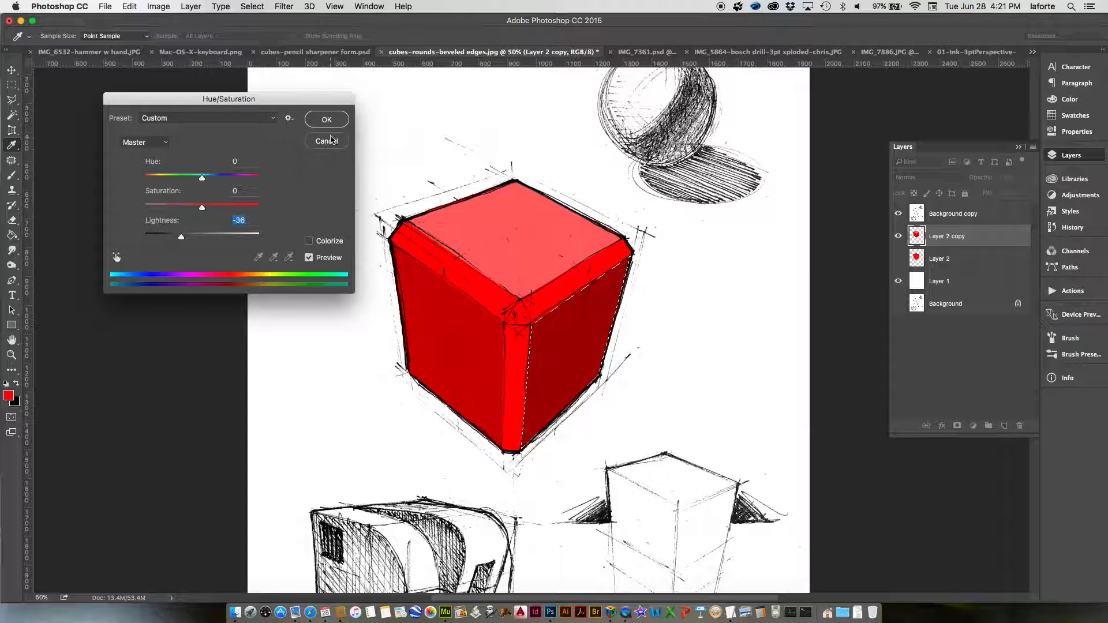
left_click(326, 119)
key("super+d")
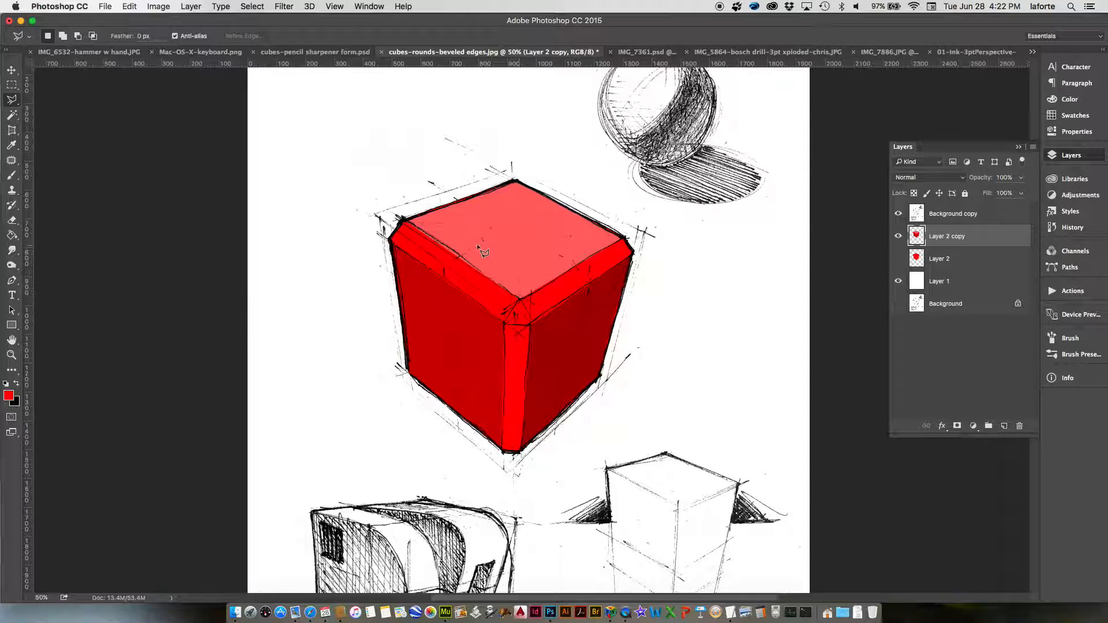
Hide the line-art layer and select the top, left and right faces in turn with the Magic Wand.
left_click(898, 215)
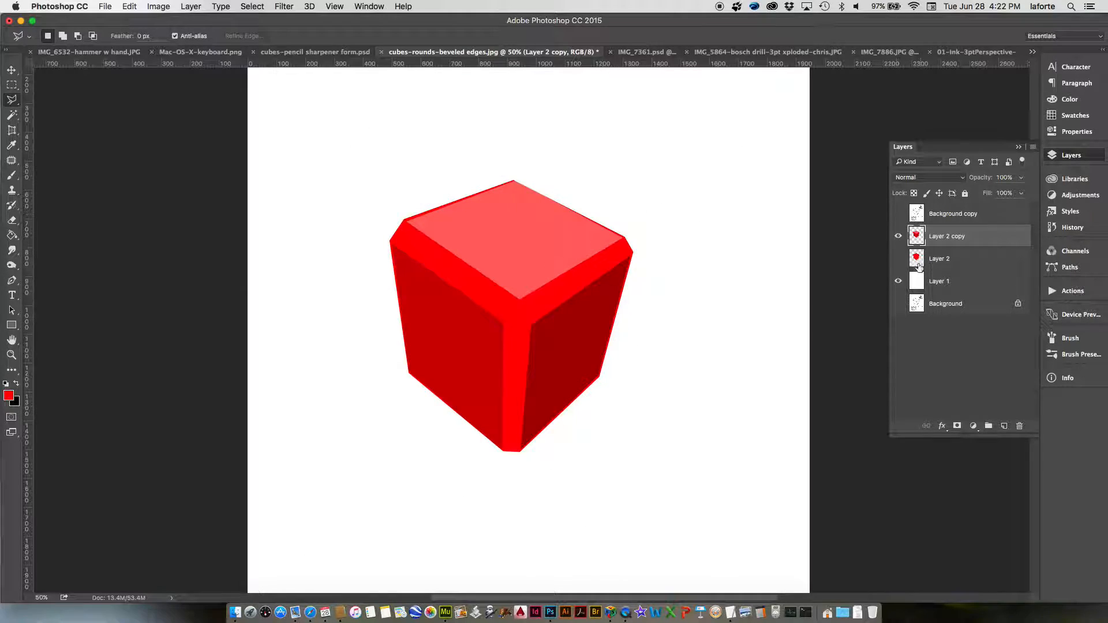
left_click(12, 116)
left_click(46, 123)
left_click(473, 241)
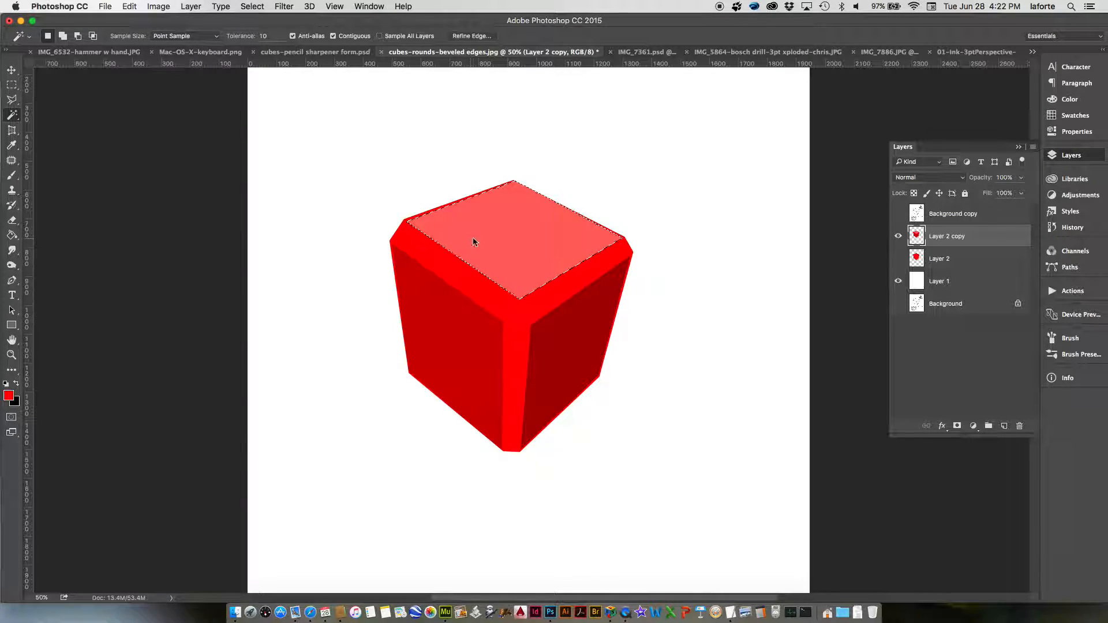
left_click(455, 350)
left_click(577, 350)
Try a Hue/Saturation lightness adjustment on the selected right face, and clear the selection.
key("super+u")
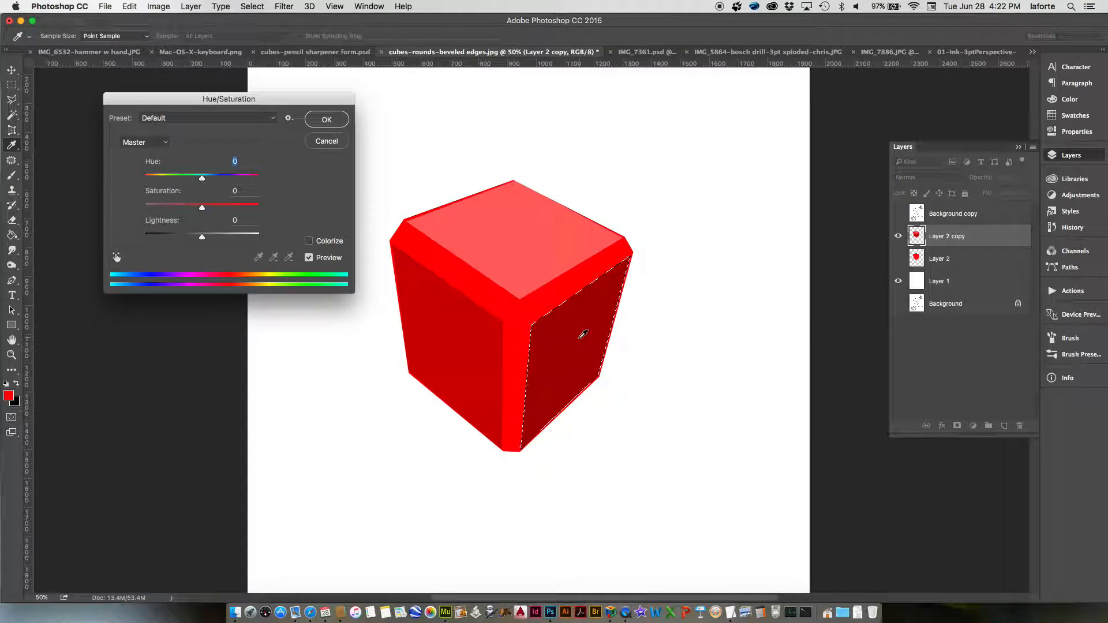
mouse_move(202, 237)
left_mouse_down()
mouse_move(212, 239)
mouse_move(202, 238)
left_mouse_up()
left_click(326, 118)
key("super+d")
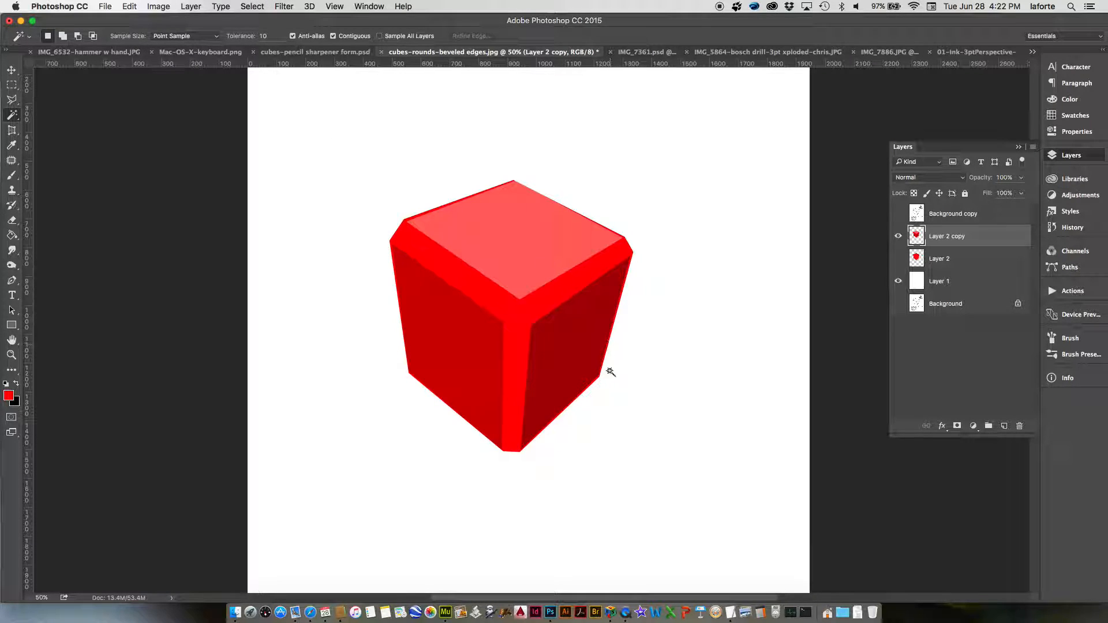
Hide Layer 2 copy and show the plain red Layer 2 as the active layer beneath the visible line art.
left_click(898, 236)
left_click(958, 260)
left_click(898, 259)
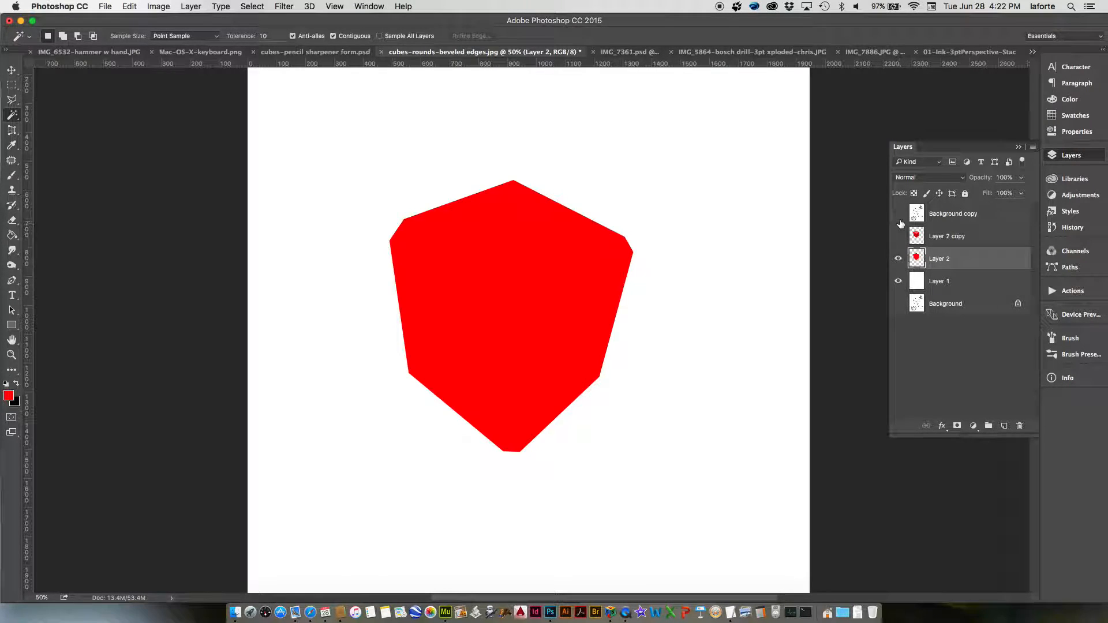
left_click(898, 214)
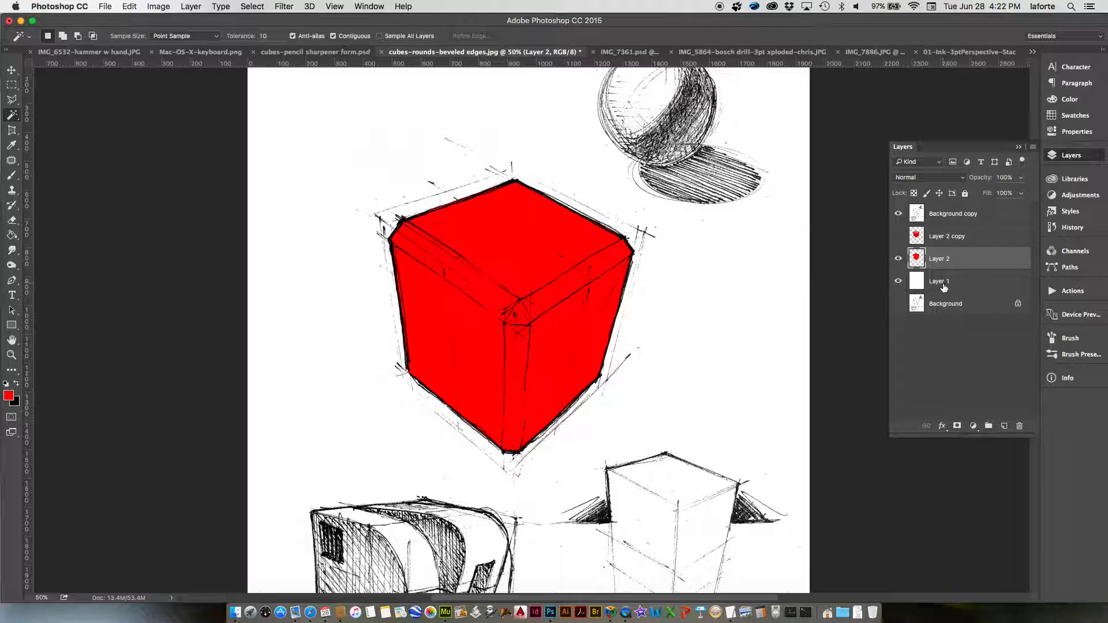
Rename the plain red cube layer as "base".
double_click(940, 260)
type("base")
key("Return")
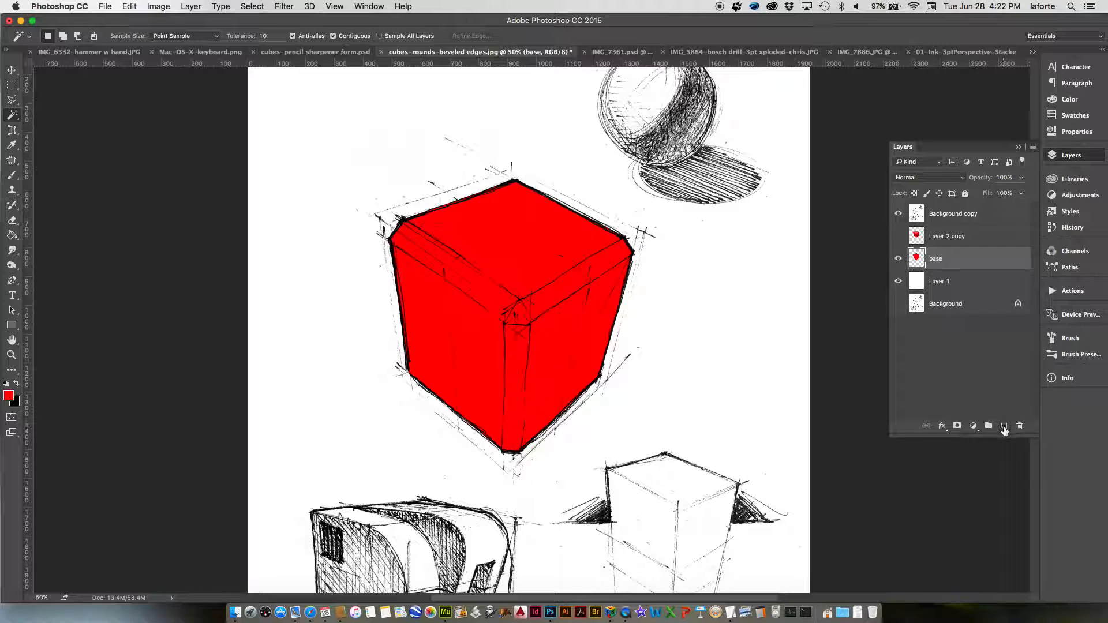
Create a new layer above base and select the cube's top face with the Polygonal Lasso.
left_click(1005, 427)
key("l")
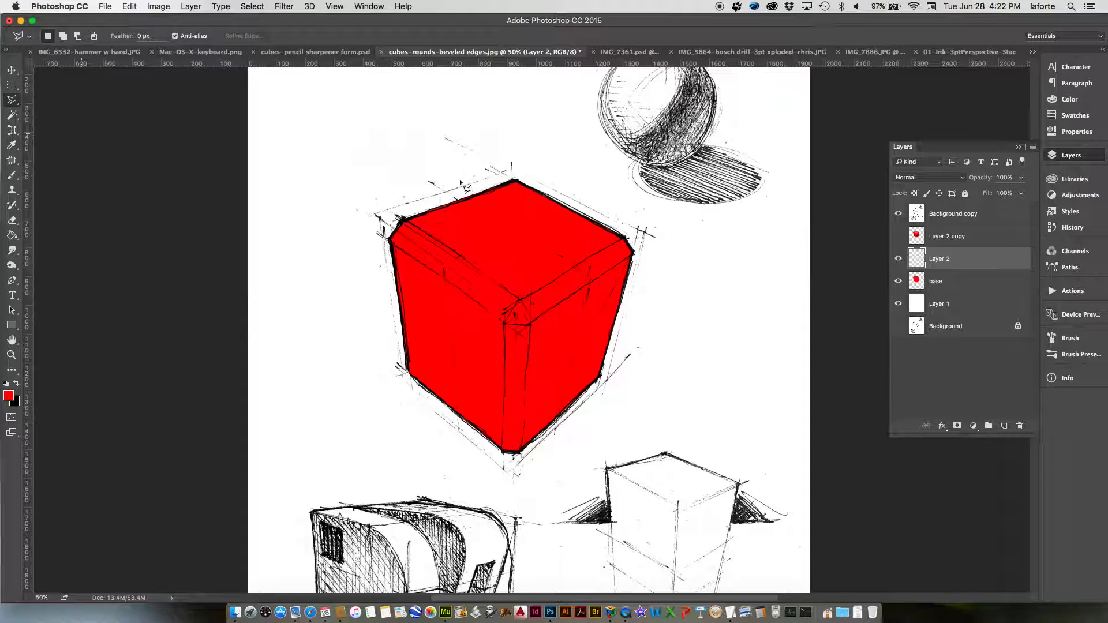
left_click(517, 181)
left_click(627, 237)
left_click(521, 298)
left_click(405, 220)
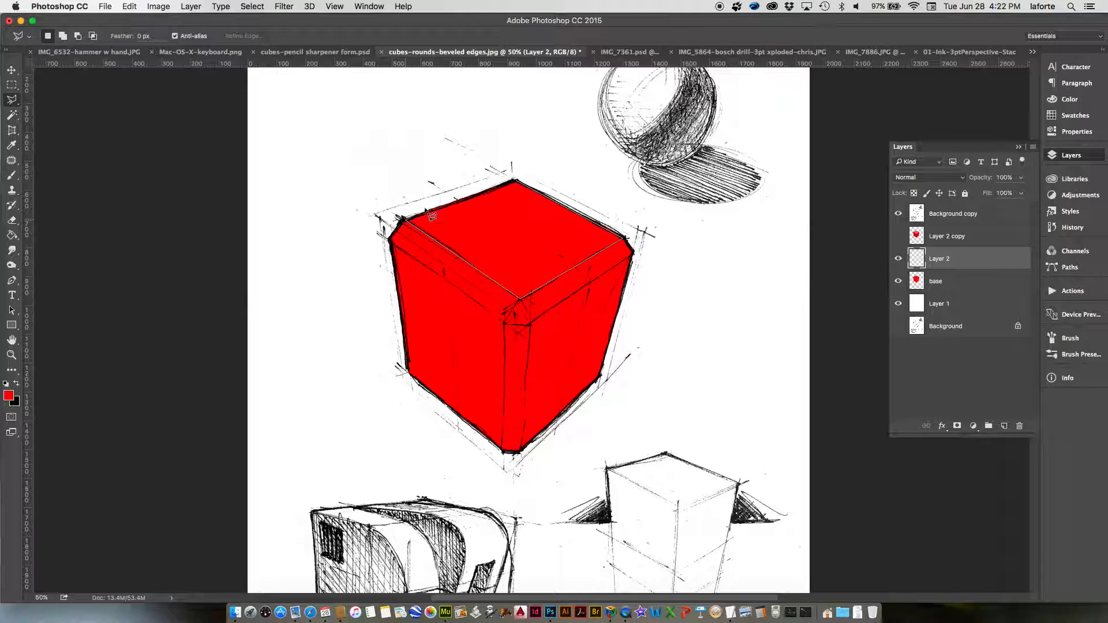
left_click(516, 182)
Fill the selected top face with red using the Paint Bucket, and check it with the line-art and base layers briefly hidden.
left_click(14, 236)
left_click(450, 209)
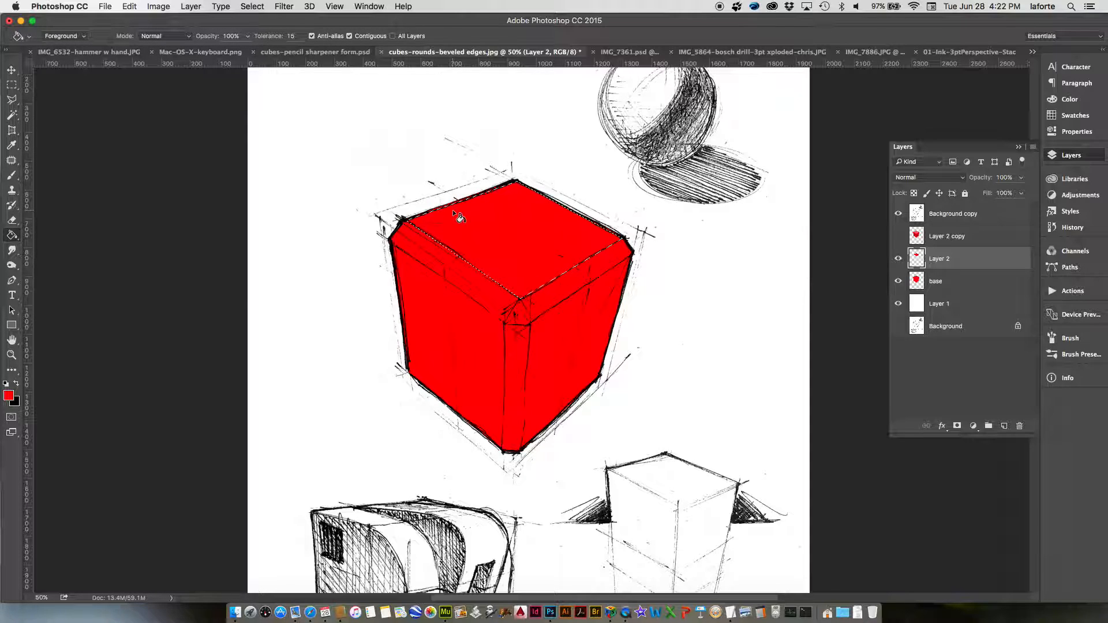
left_click(897, 214)
left_click(898, 281)
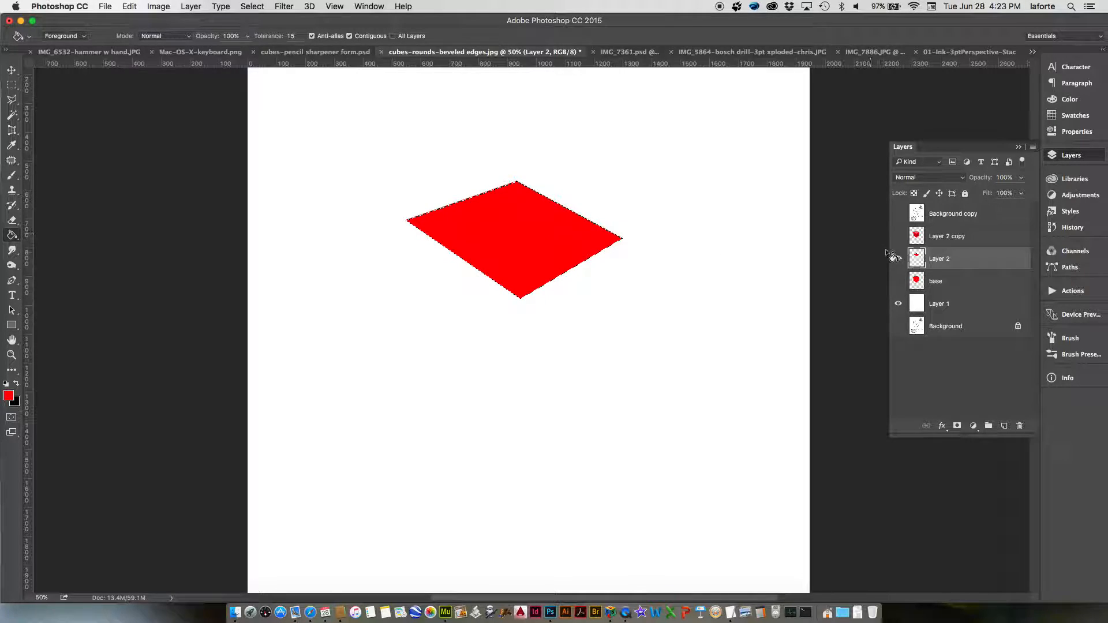
left_click(898, 214)
left_click(898, 281)
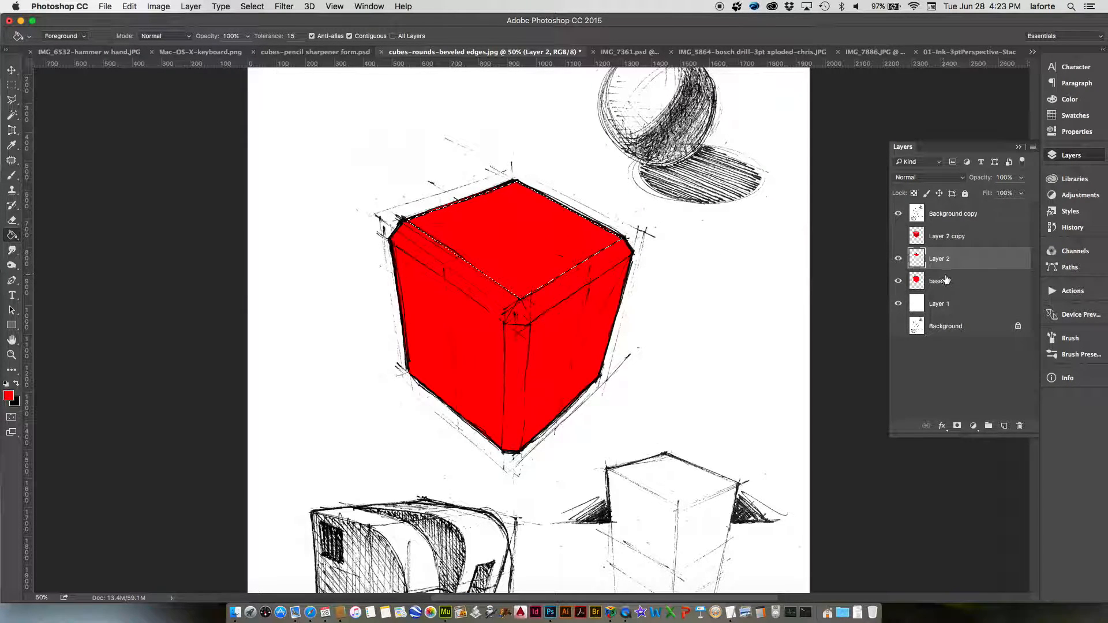
Create another new layer above the top-face layer and select the cube's left vertical face with the Polygonal Lasso.
left_click(1004, 426)
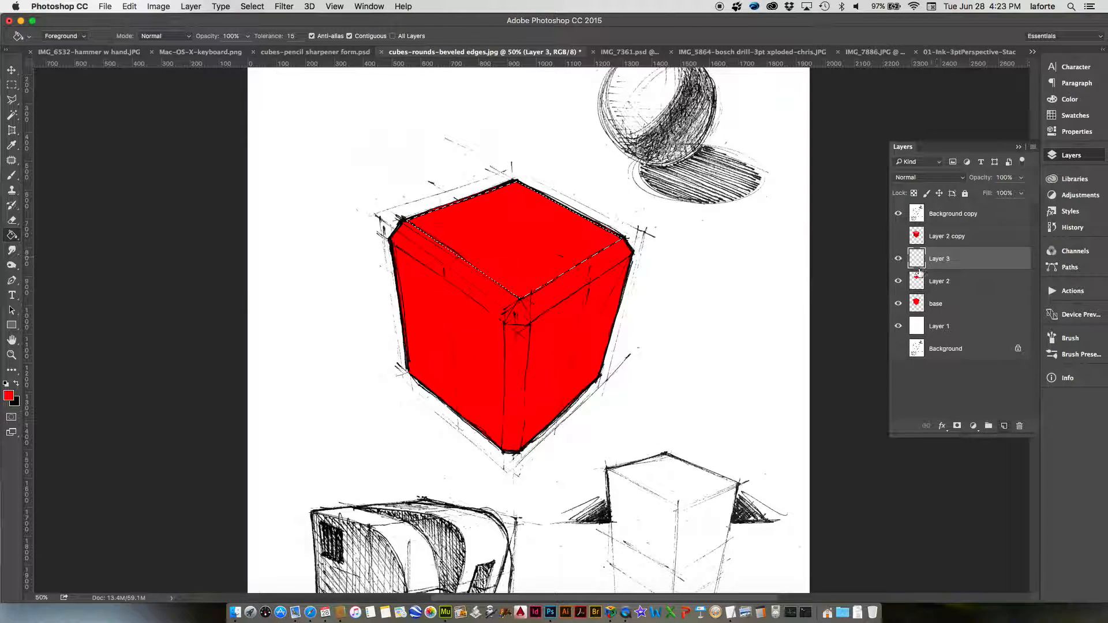
left_click(12, 100)
left_click(389, 242)
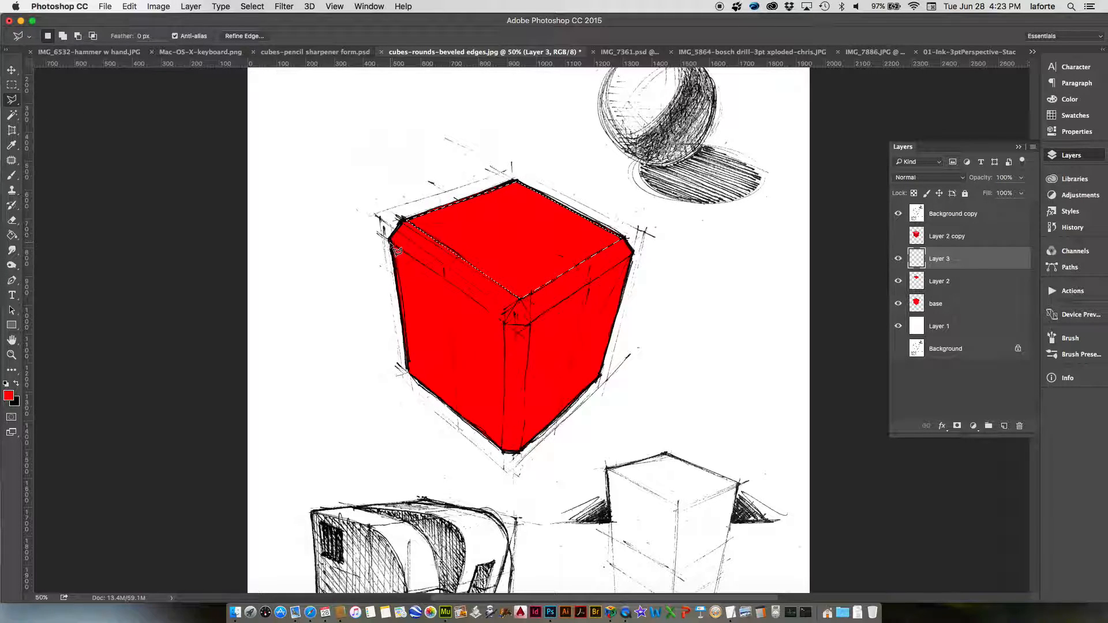
left_click(503, 323)
left_click(503, 452)
left_click(408, 370)
left_click(393, 247)
Fill the selected left face with red using the Paint Bucket, clear the selection and hide the base layer.
left_click(12, 236)
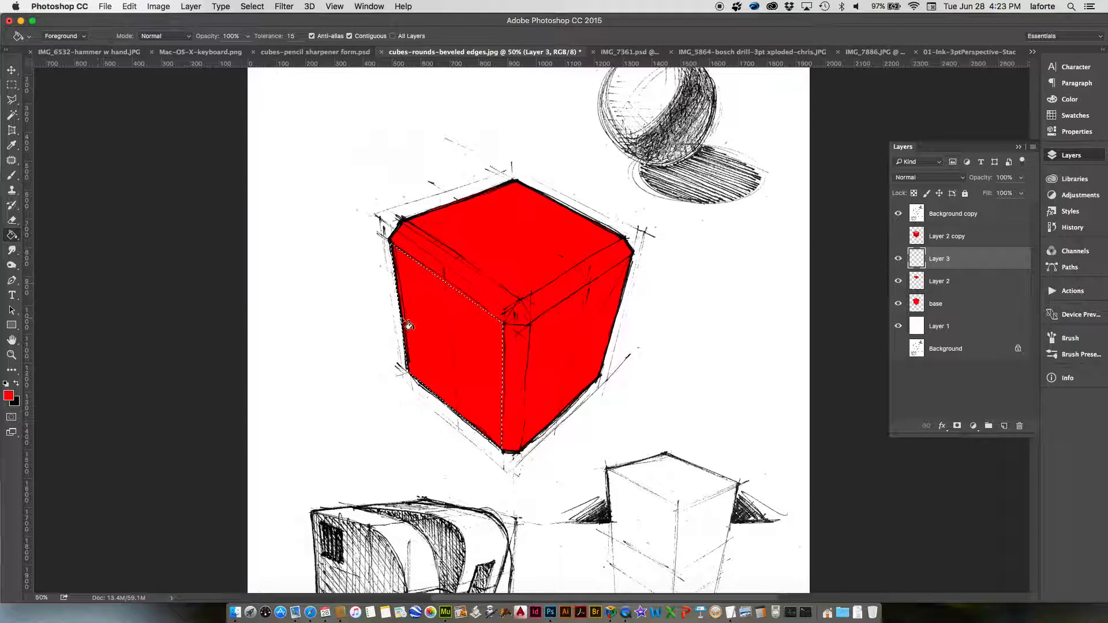
left_click(423, 323)
key("super+d")
left_click(898, 304)
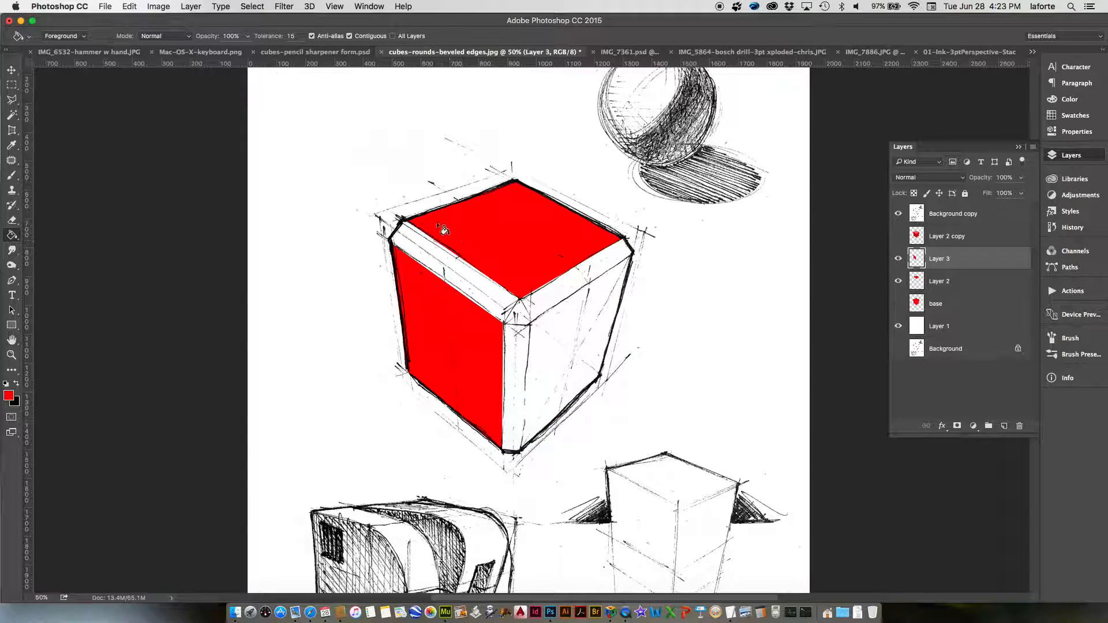
Rename the left face's layer as "left vert".
double_click(939, 259)
type("left vert")
key("Return")
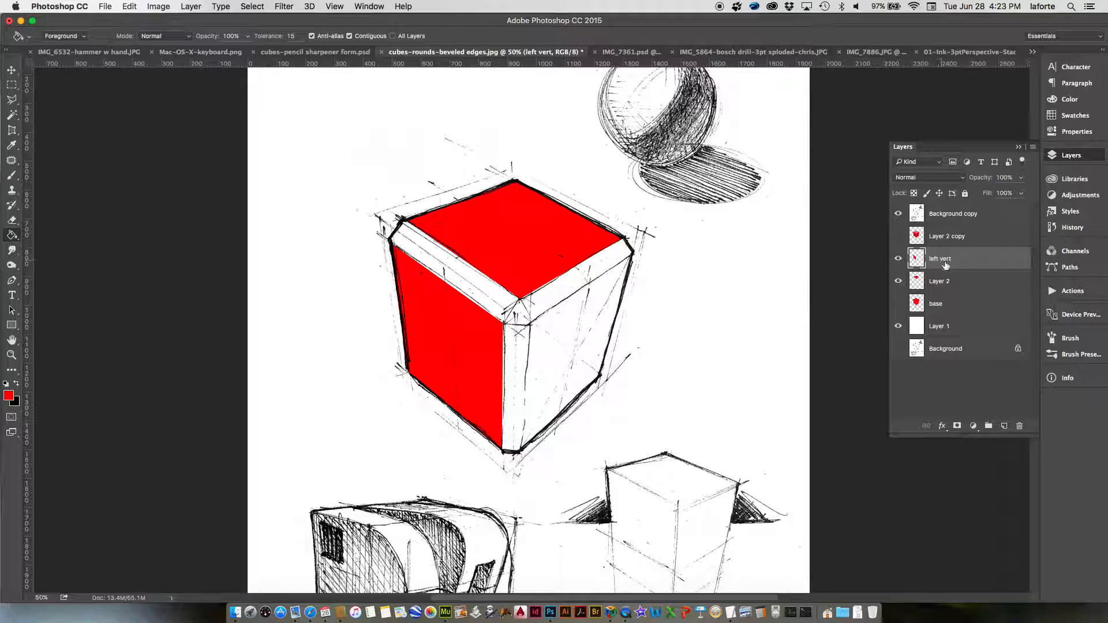
Rename the top face's layer as "horiz top" and group the four red cube layers under the name "cube".
left_click(938, 282)
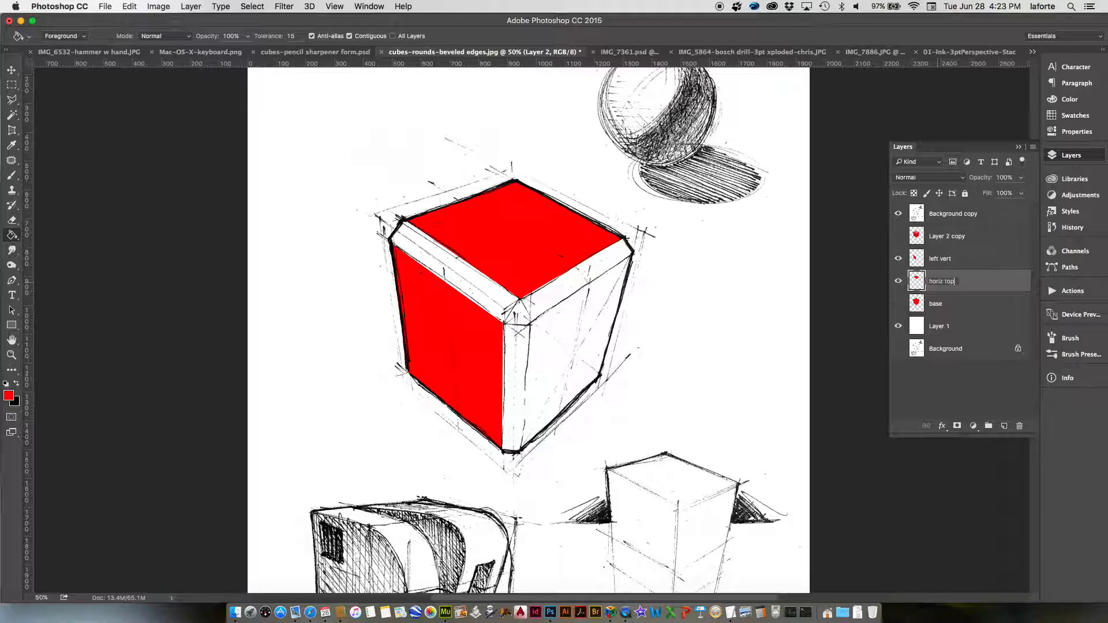
key("Return")
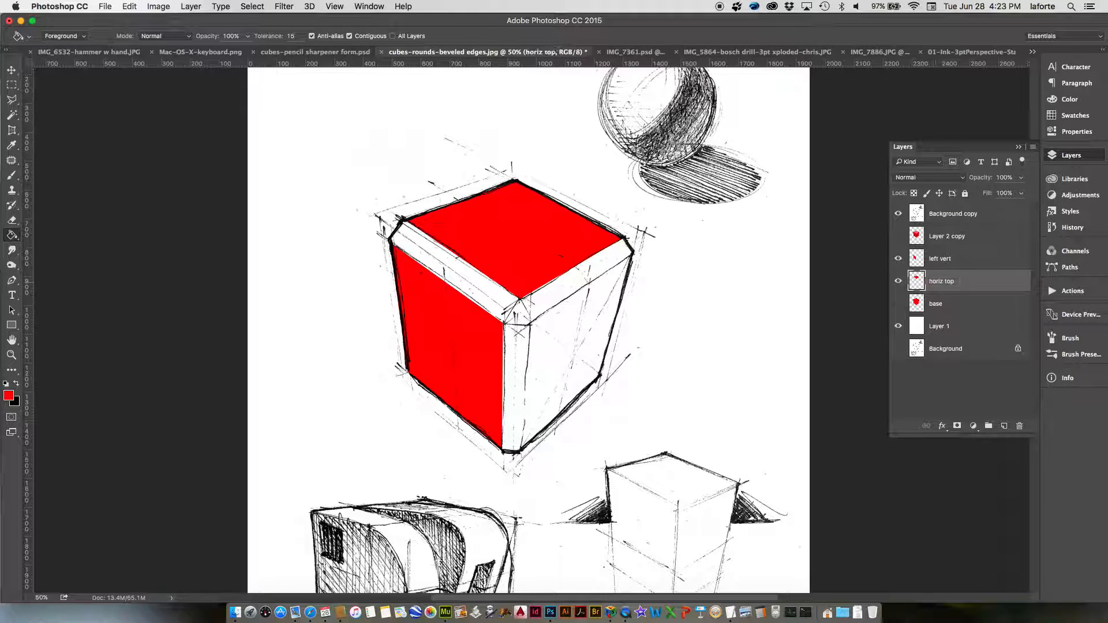
left_click(956, 238)
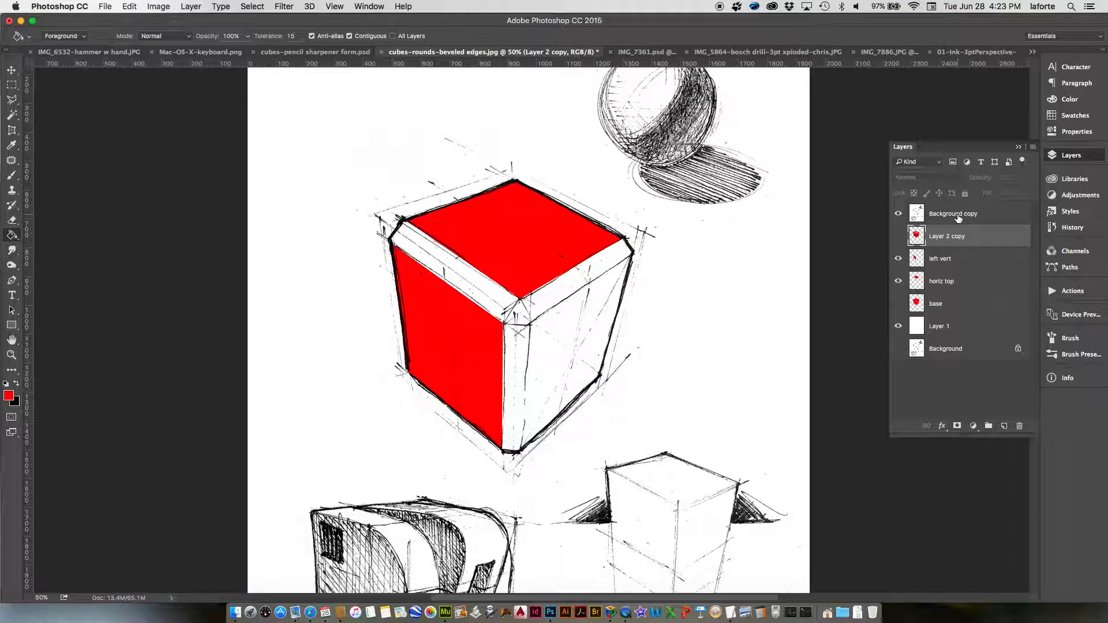
left_click(942, 310)
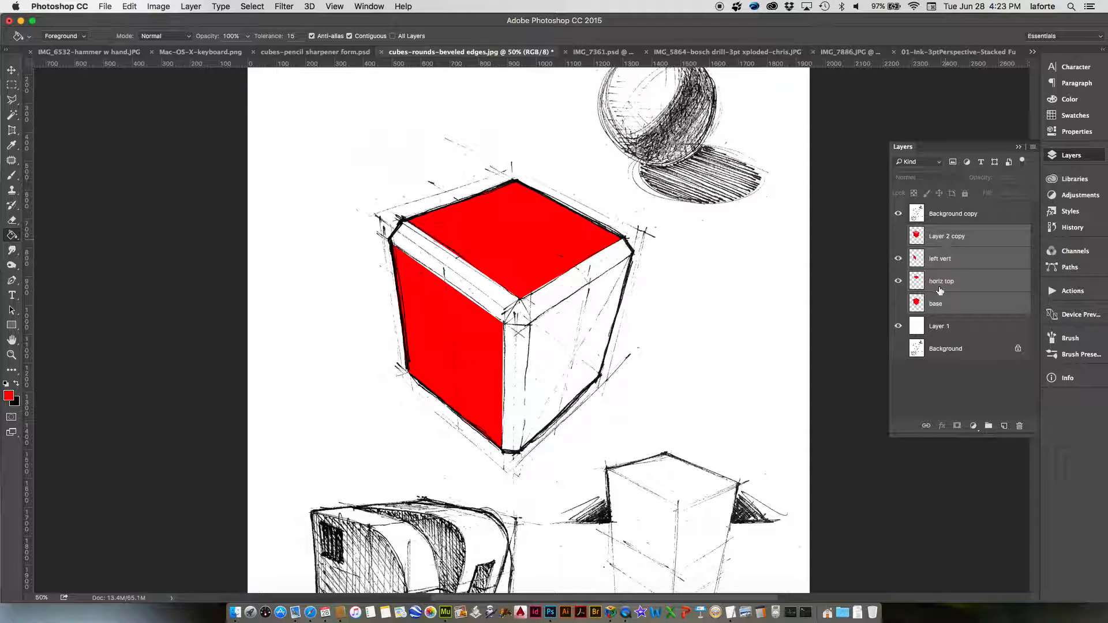
right_click(946, 260)
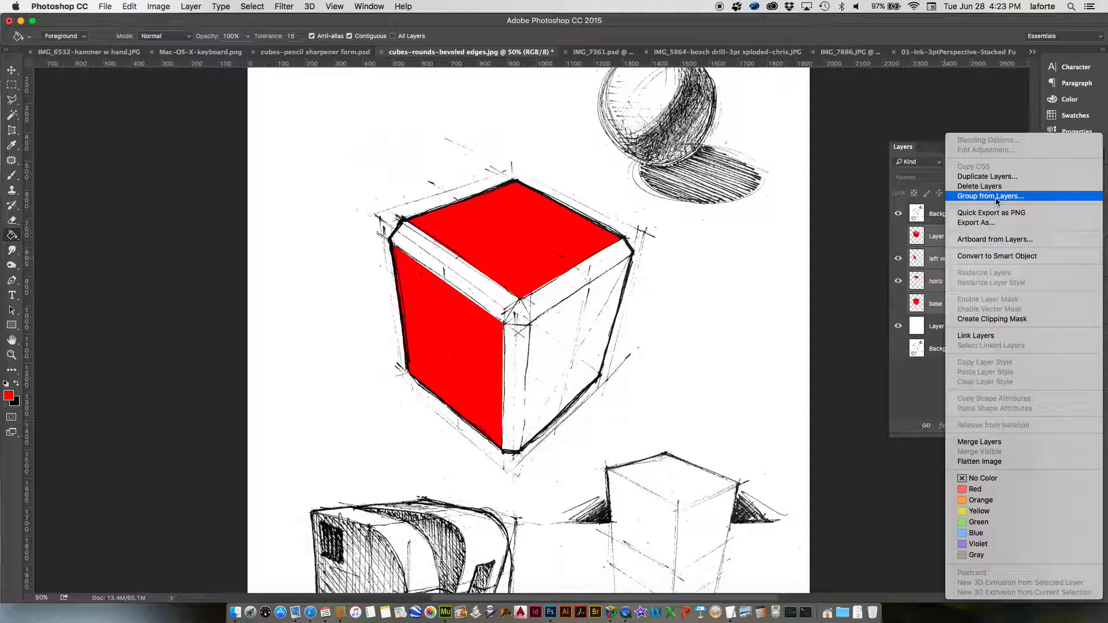
left_click(987, 197)
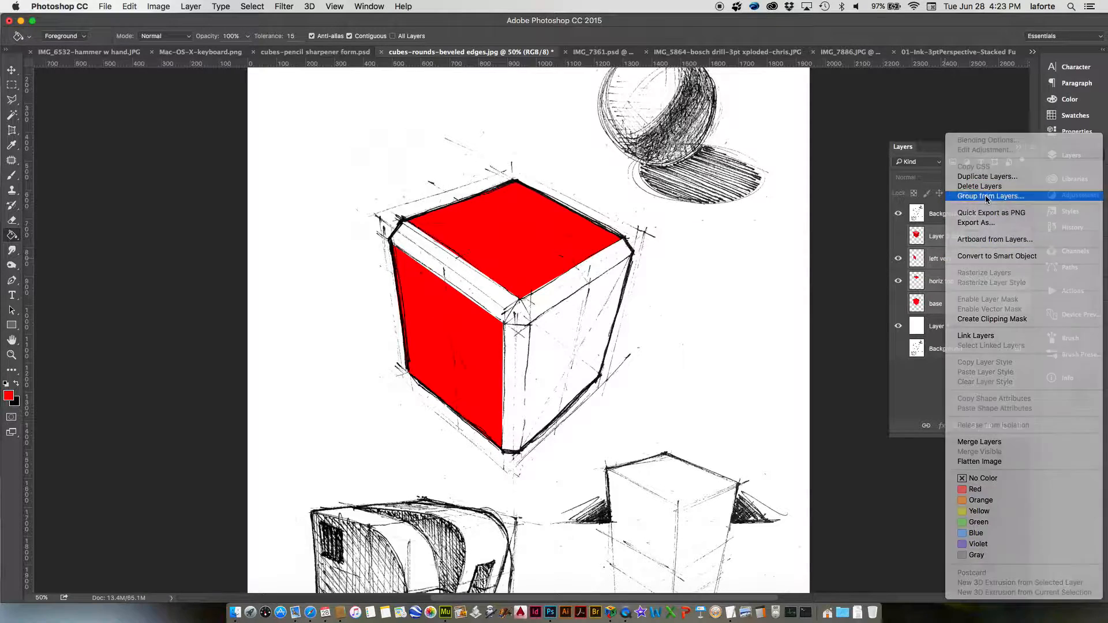
type("cube")
key("Return")
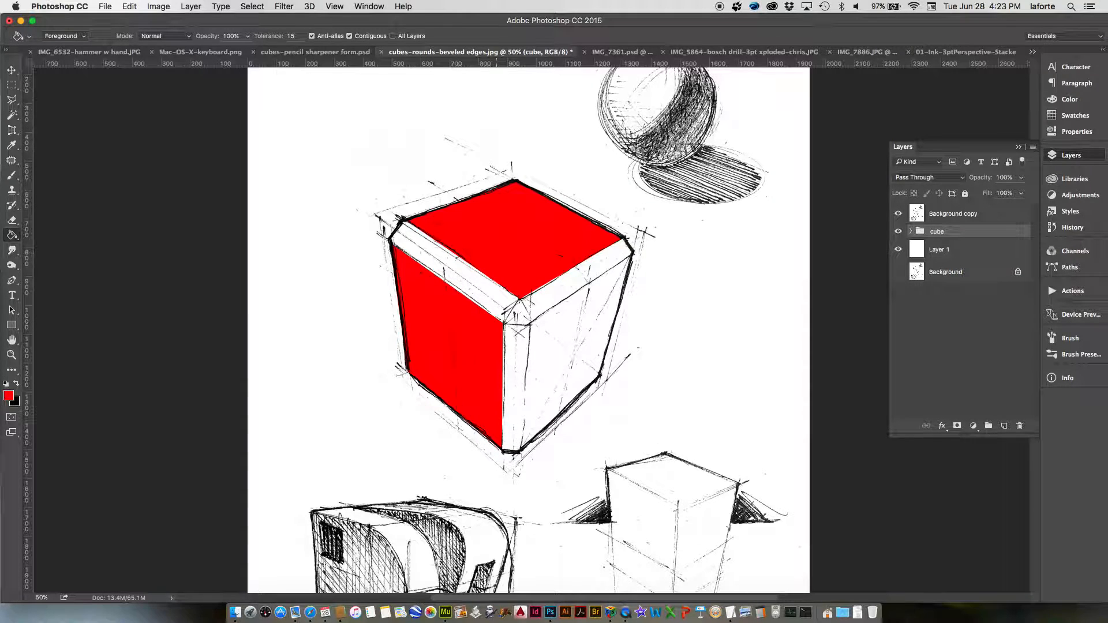
Create a new layer above "left vert" in the cube group and fill a rectangular marquee over the right face with red, then deselect.
left_click(911, 231)
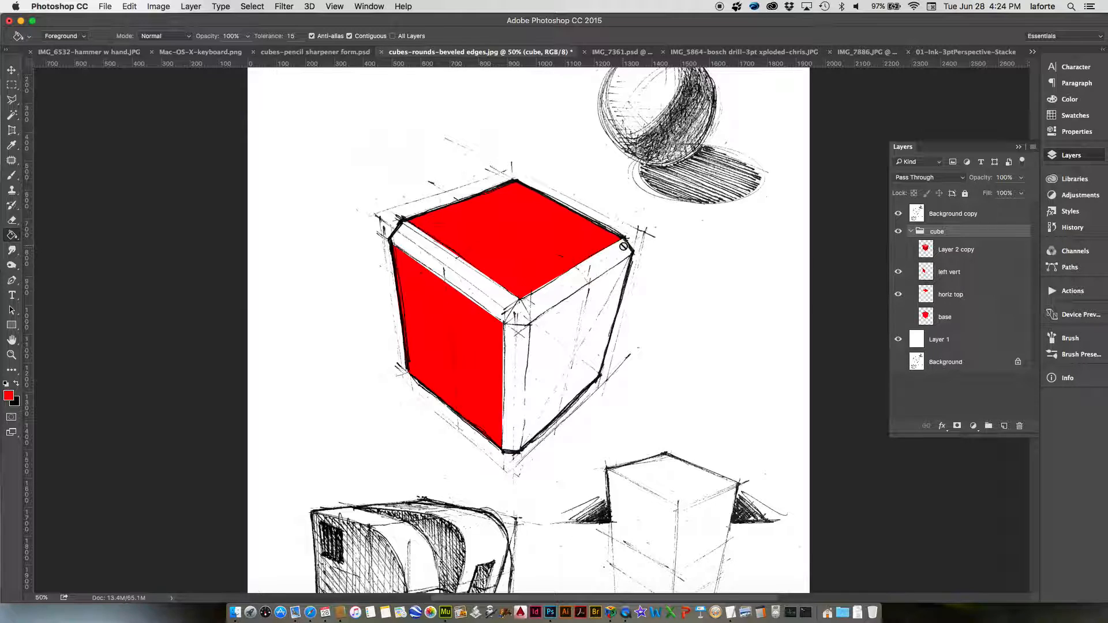
left_click(951, 276)
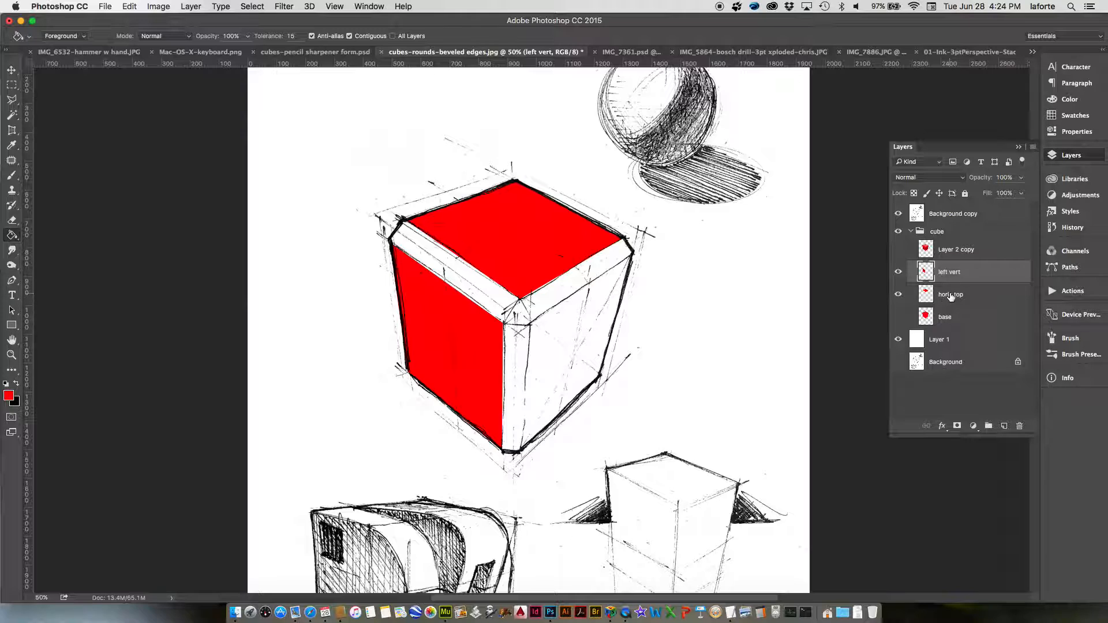
left_click(1003, 426)
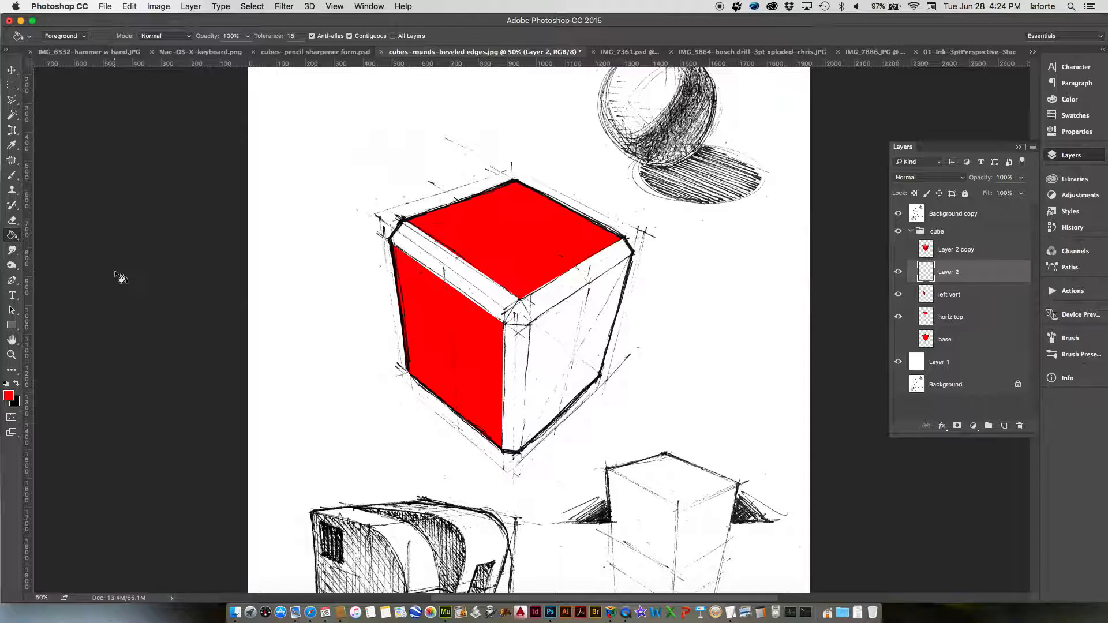
left_click(12, 85)
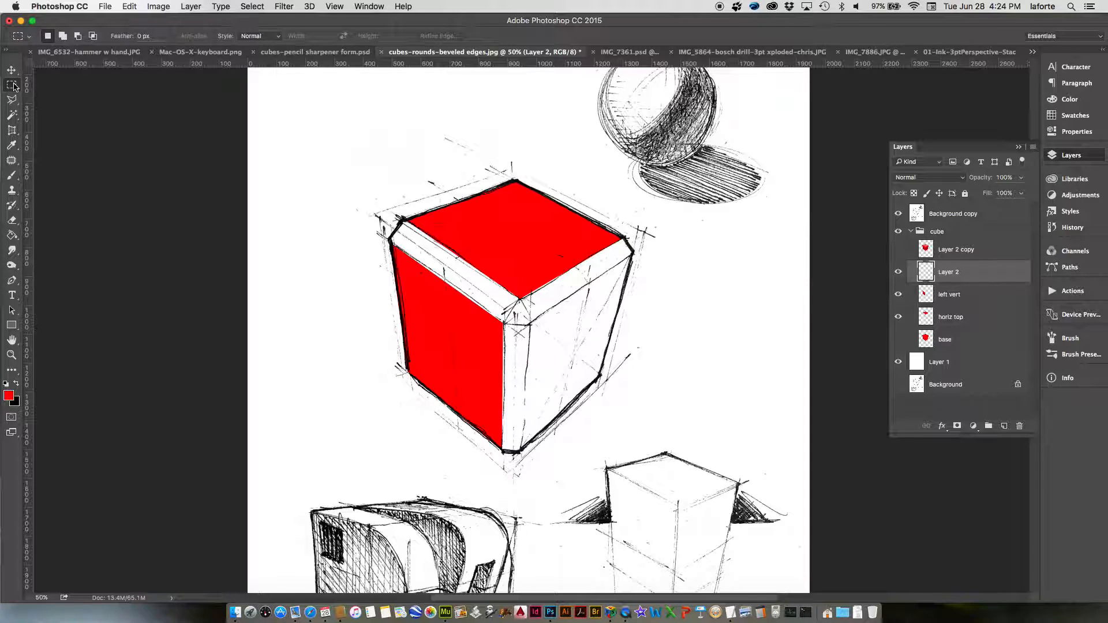
left_click_drag(542, 313, 661, 437)
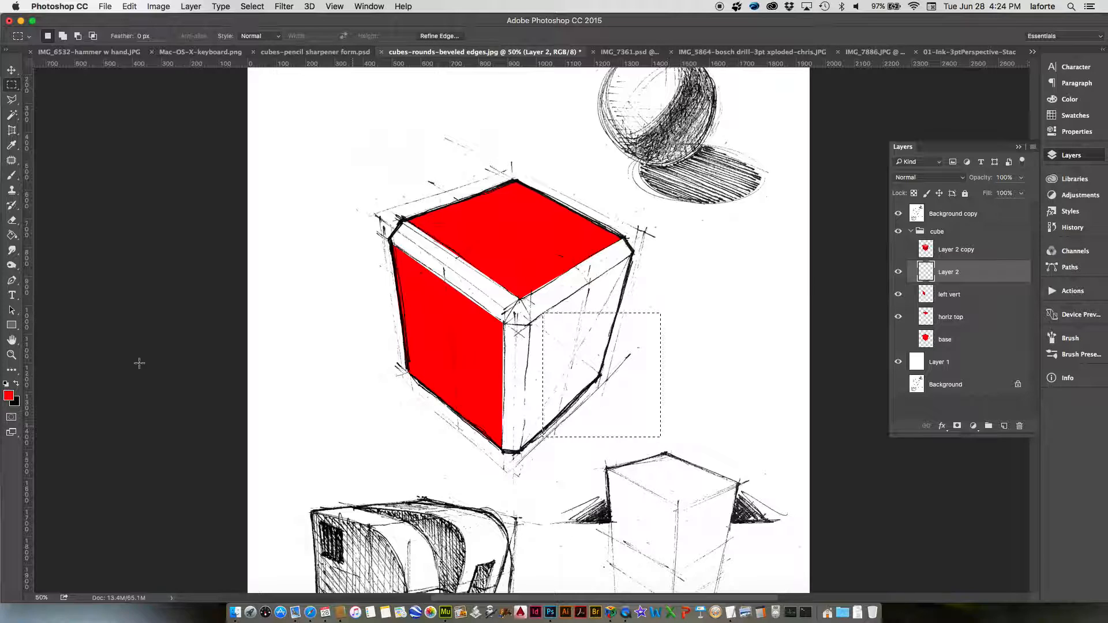
left_click(12, 235)
left_click(625, 410)
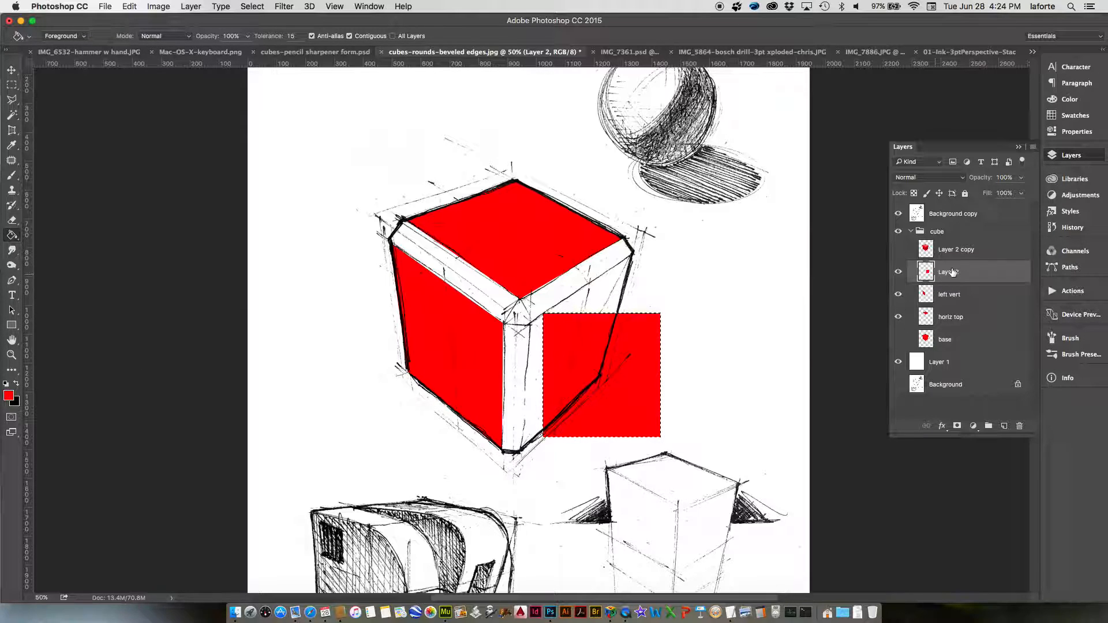
key("super+d")
left_click(130, 6)
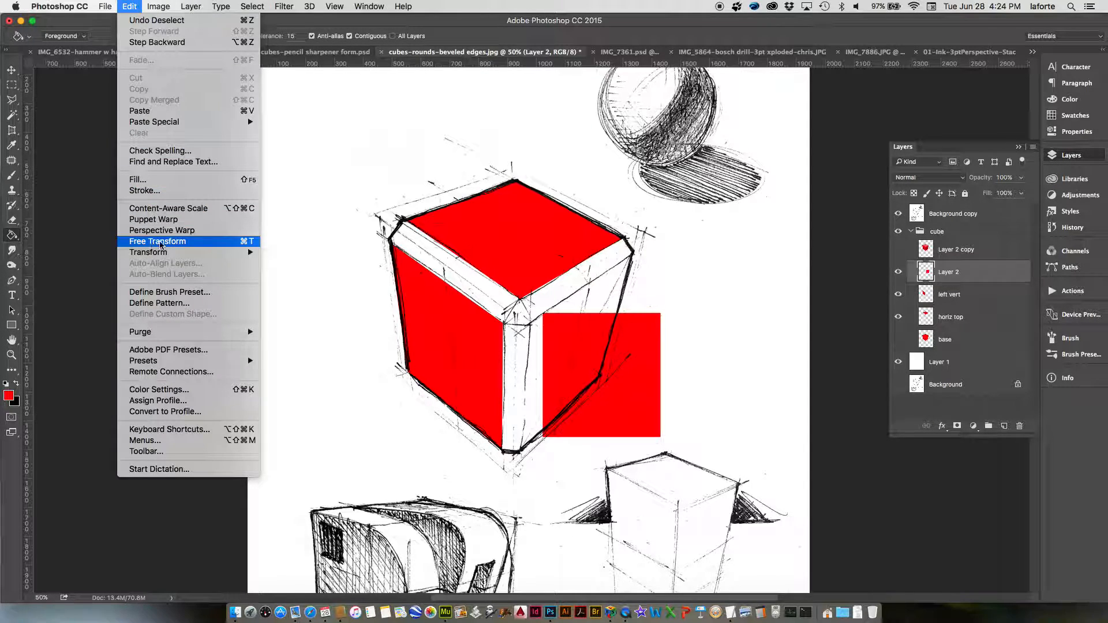
left_click(160, 243)
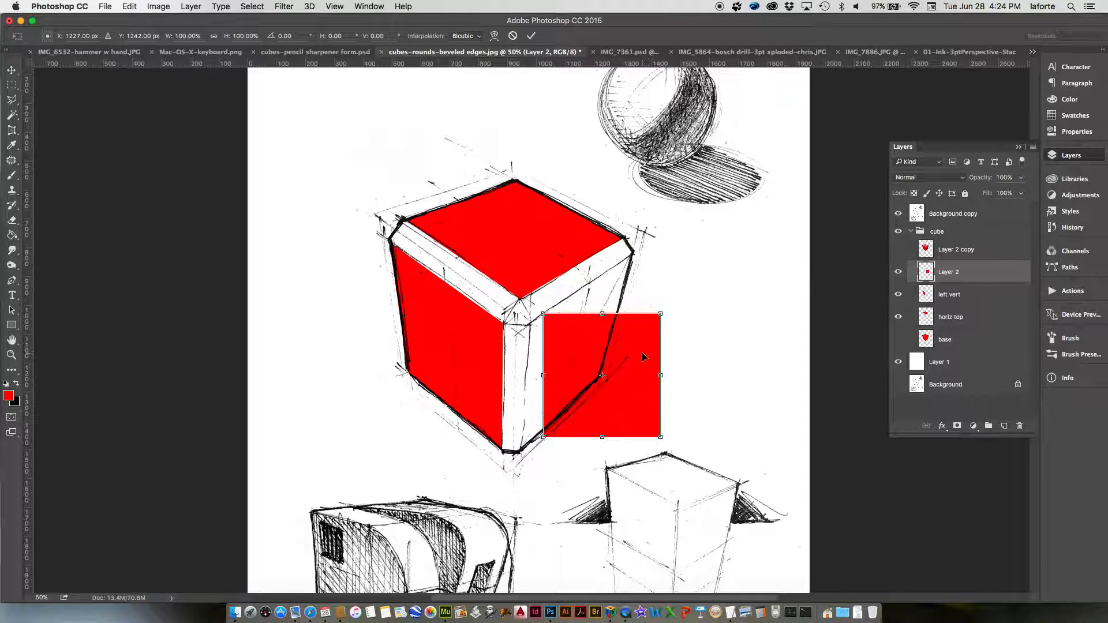
right_click(644, 356)
left_click(662, 405)
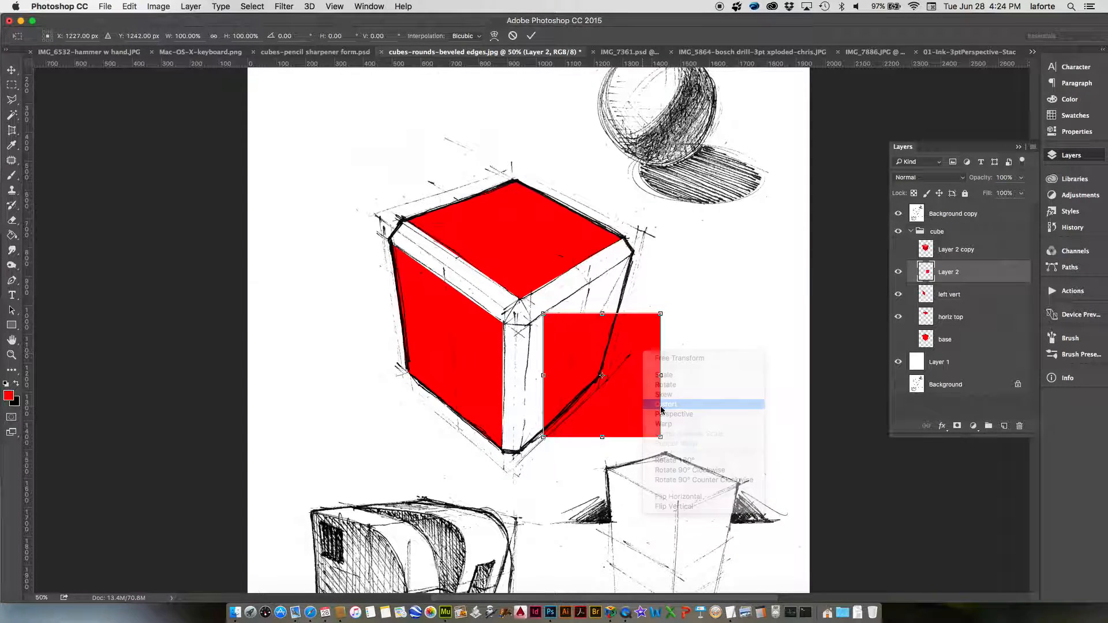
left_click_drag(661, 315, 631, 257)
left_click_drag(544, 315, 531, 328)
left_click_drag(543, 437, 519, 453)
left_click_drag(661, 437, 598, 376)
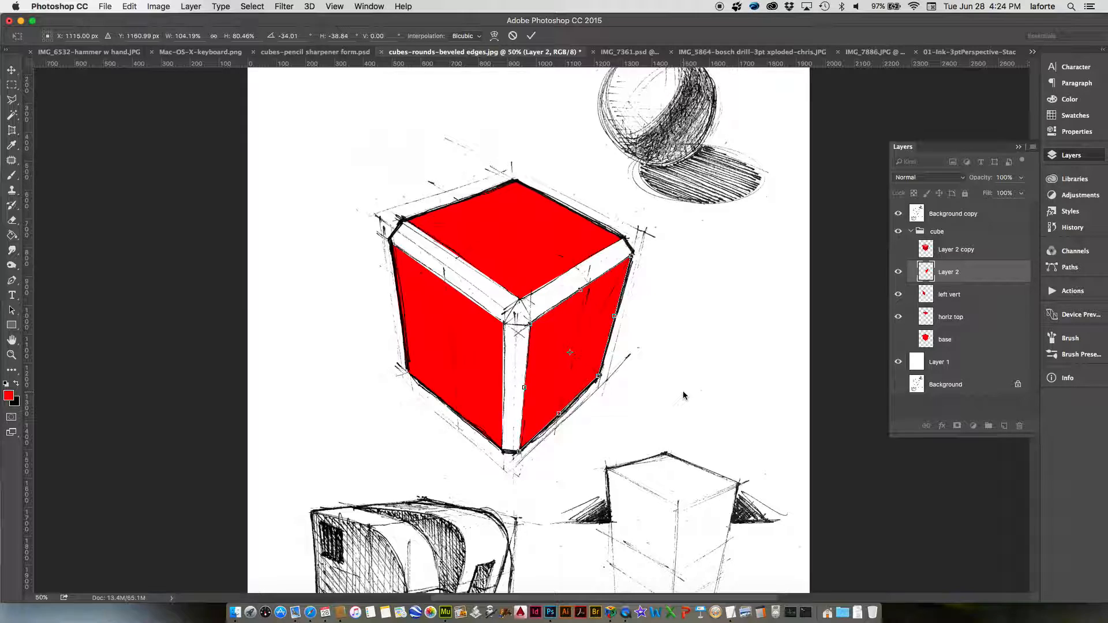
key("Escape")
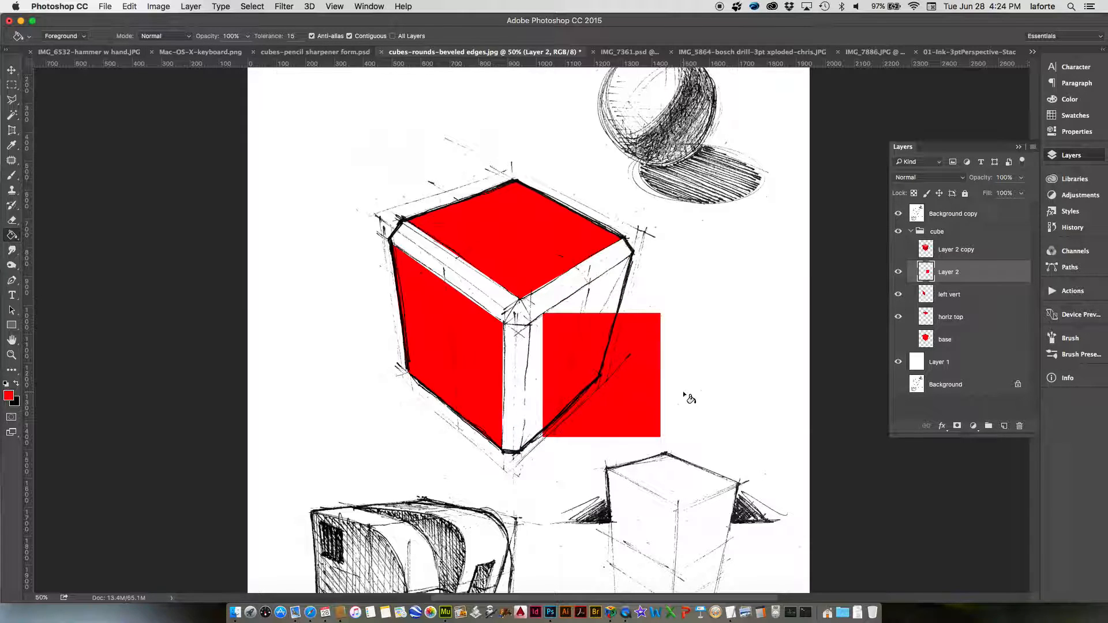
Duplicate the red rectangle's layer under its default name and move the copy to the blank area left of the cube.
right_click(943, 273)
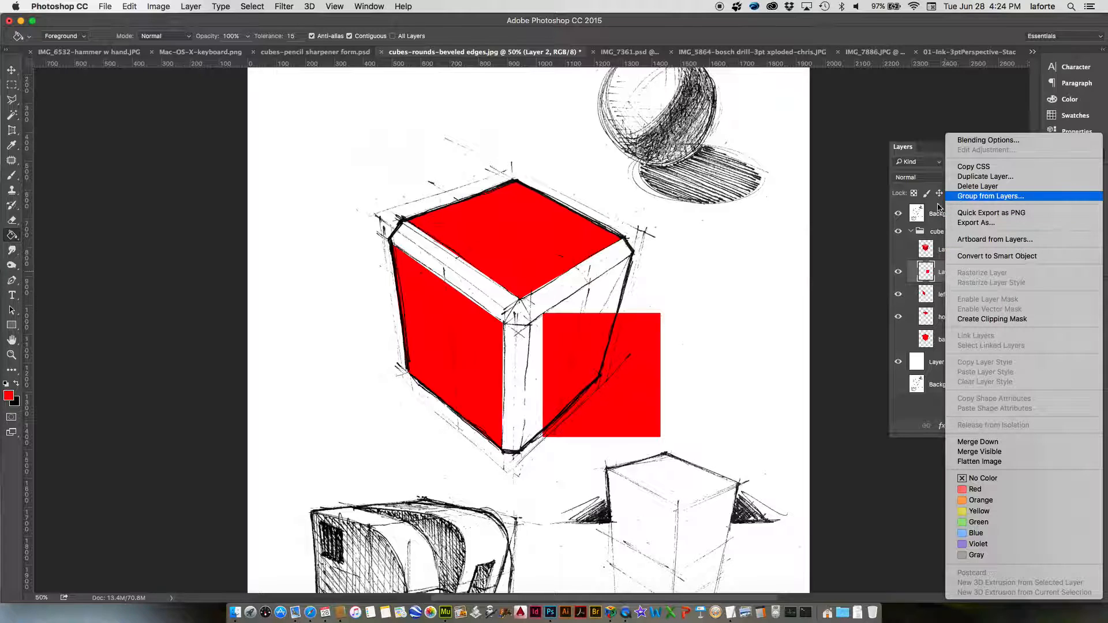
left_click(973, 177)
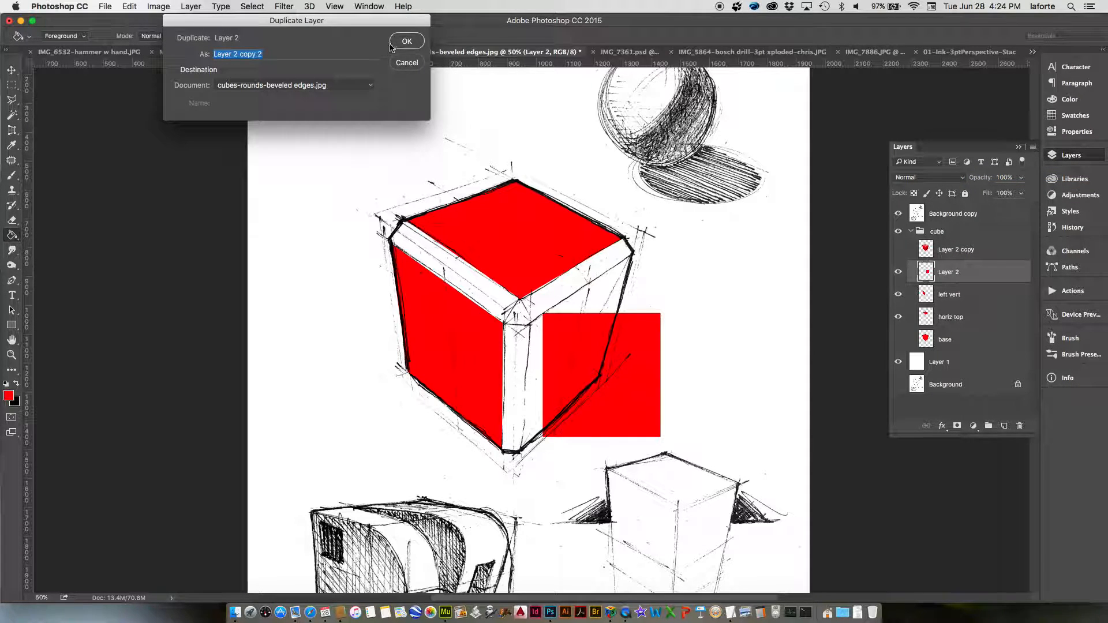
left_click(404, 41)
left_click(898, 272)
left_click(897, 272)
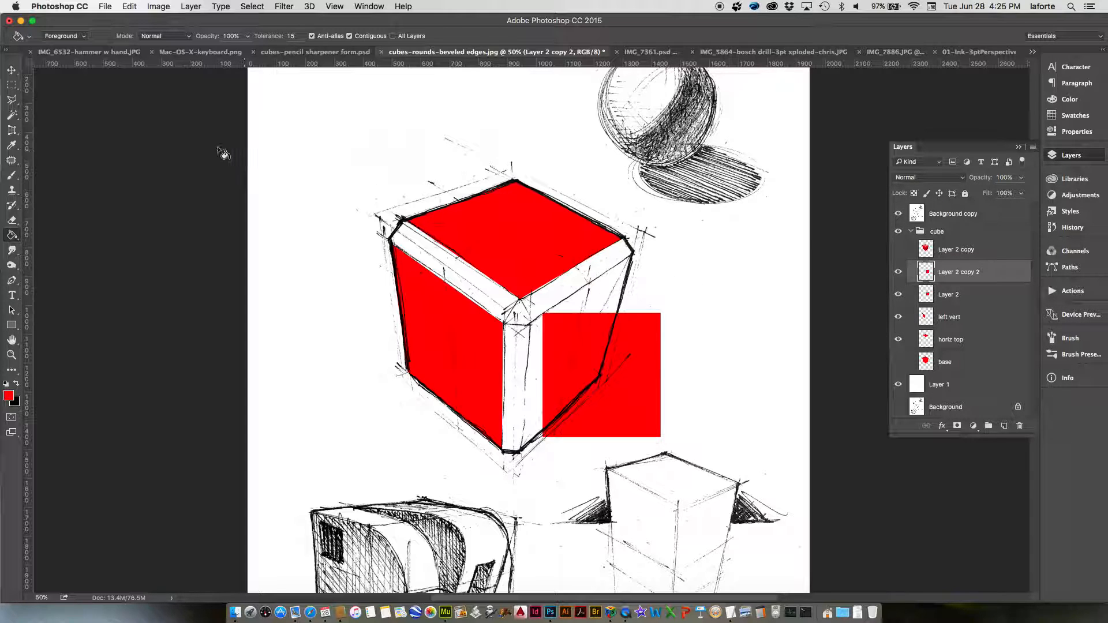
key("v")
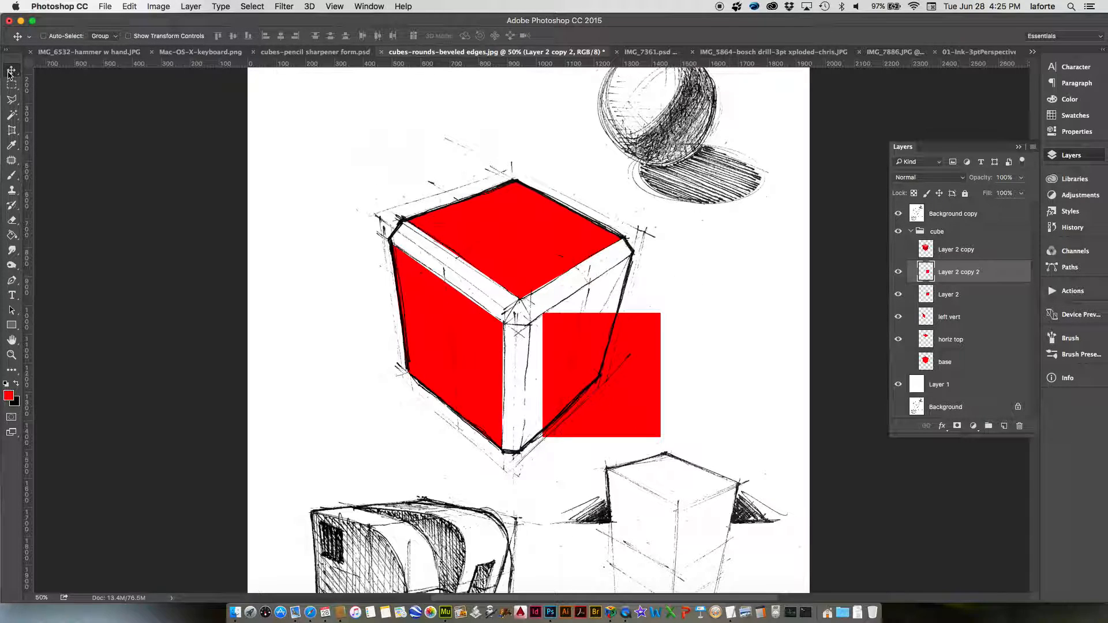
left_click_drag(664, 392, 375, 413)
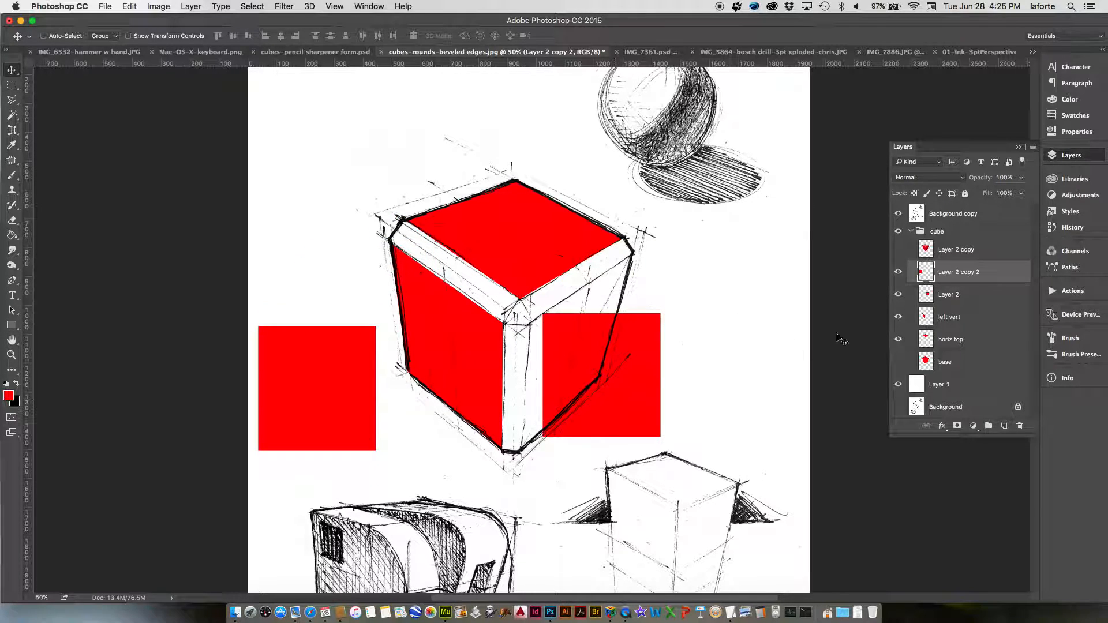
Rename the original red rectangle's layer as "right vert".
left_click(949, 297)
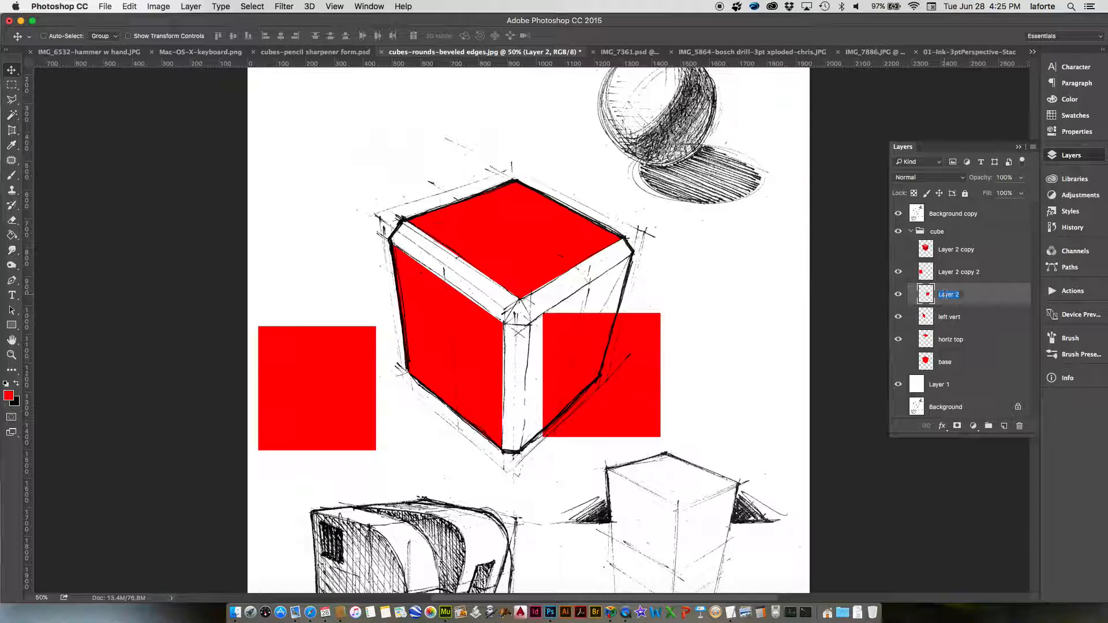
type("right vert")
key("Return")
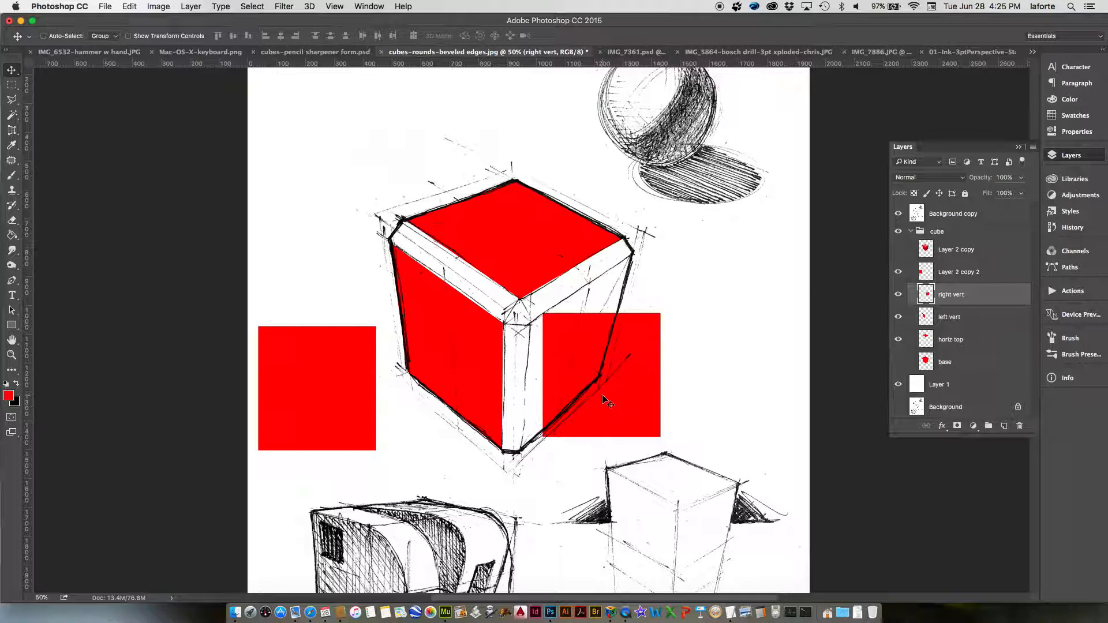
Distort the "right vert" rectangle so its four corners match the corners of the cube's right vertical face.
key("super+t")
right_click(622, 396)
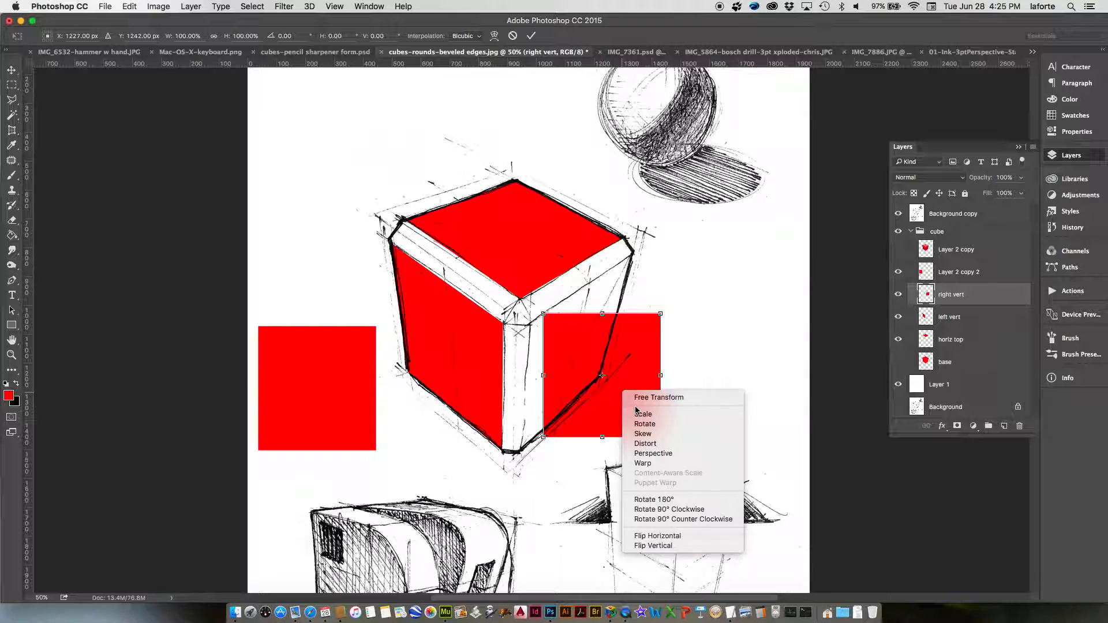
left_click(642, 444)
left_click_drag(661, 315, 628, 239)
mouse_move(544, 315)
left_mouse_down()
mouse_move(520, 315)
mouse_move(530, 325)
left_mouse_up()
left_click_drag(543, 437, 521, 450)
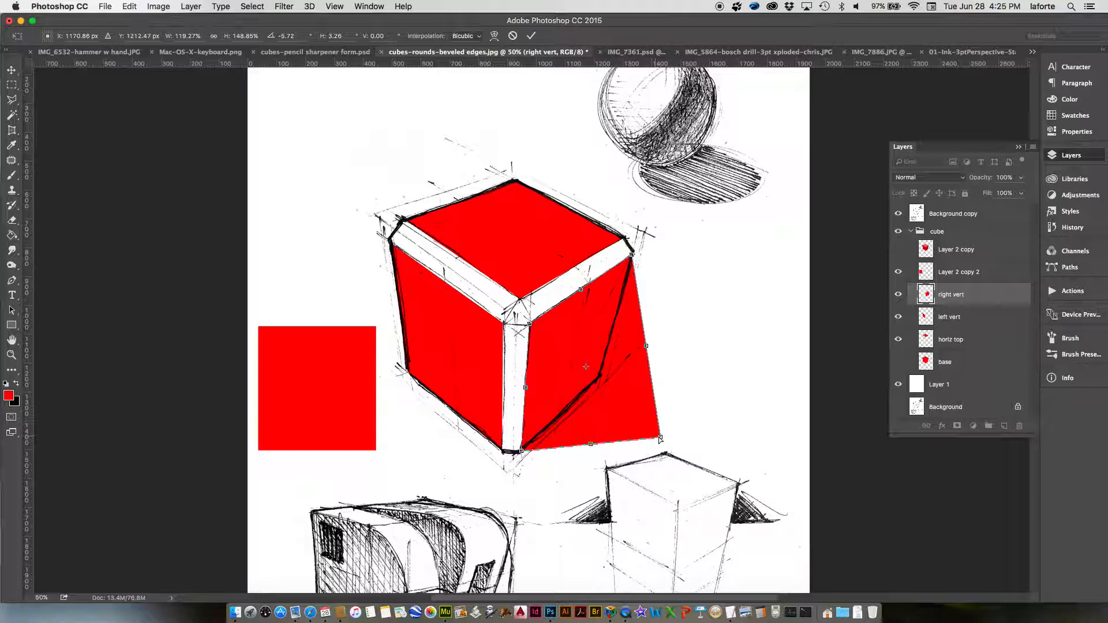
left_click_drag(660, 440, 598, 378)
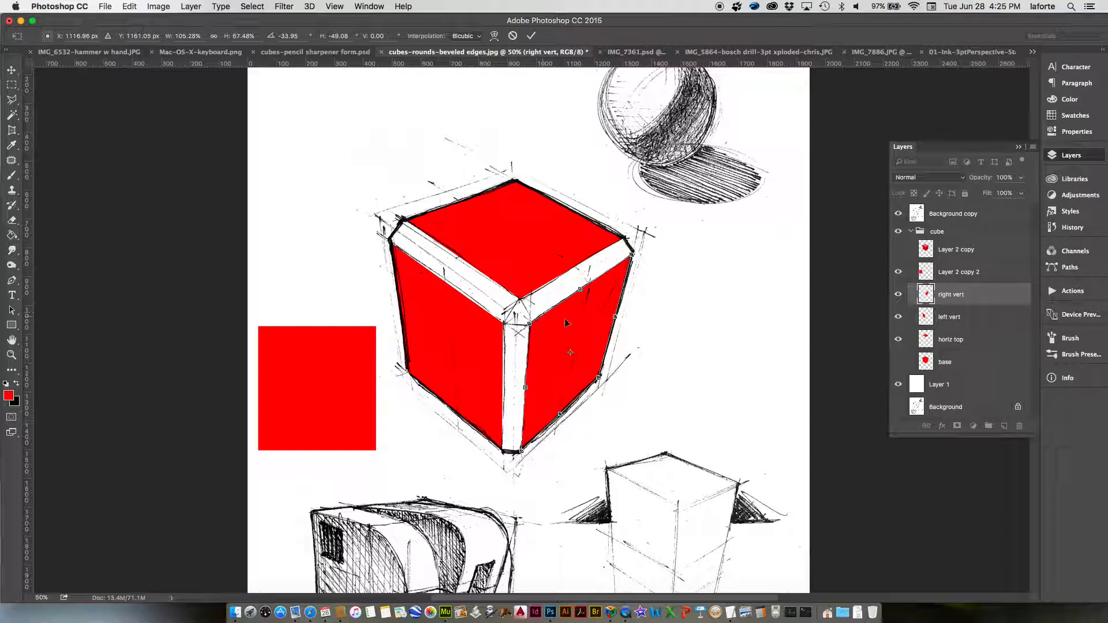
key("Return")
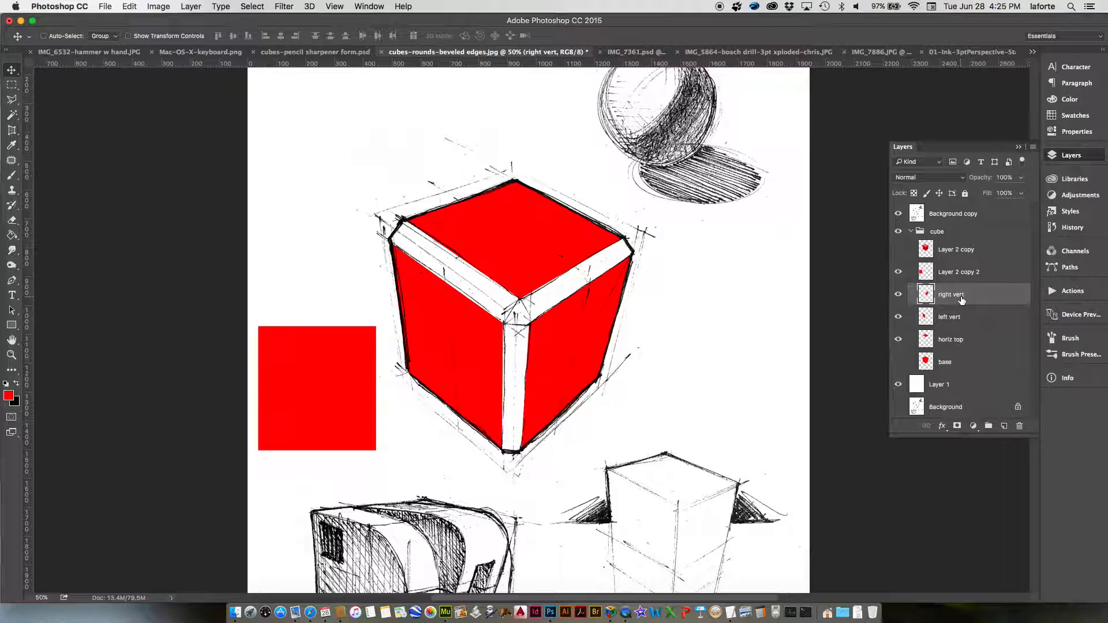
Check the right face by toggling its layer's visibility, and darken it with Hue/Saturation at Lightness -33.
left_click(898, 295)
left_click(898, 295)
left_click(898, 294)
left_click(898, 295)
key("super+u")
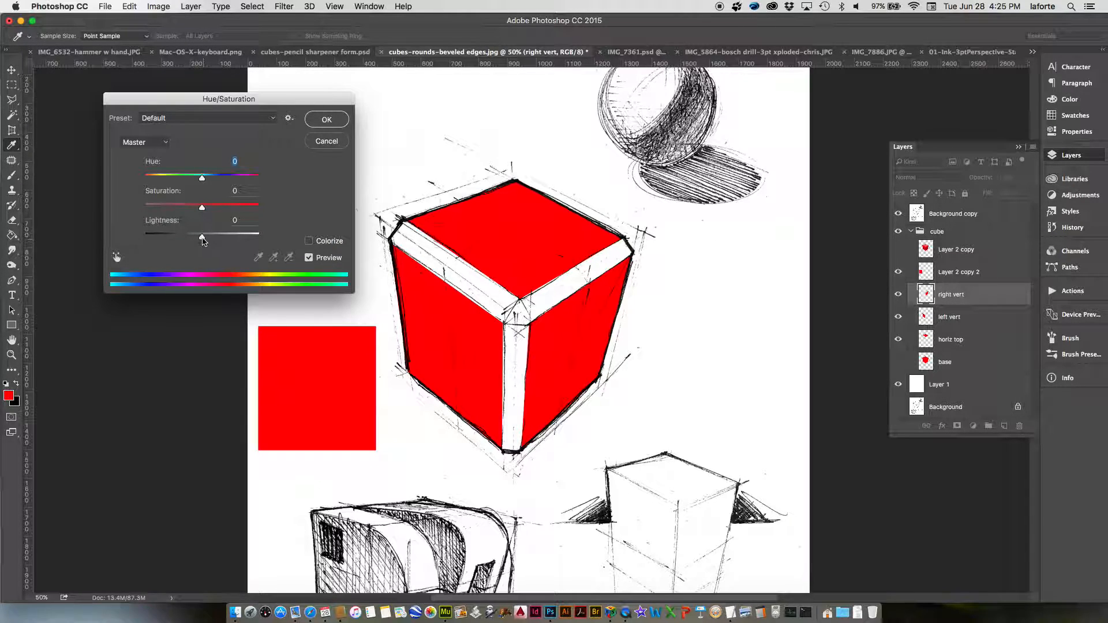
left_click_drag(202, 234, 184, 239)
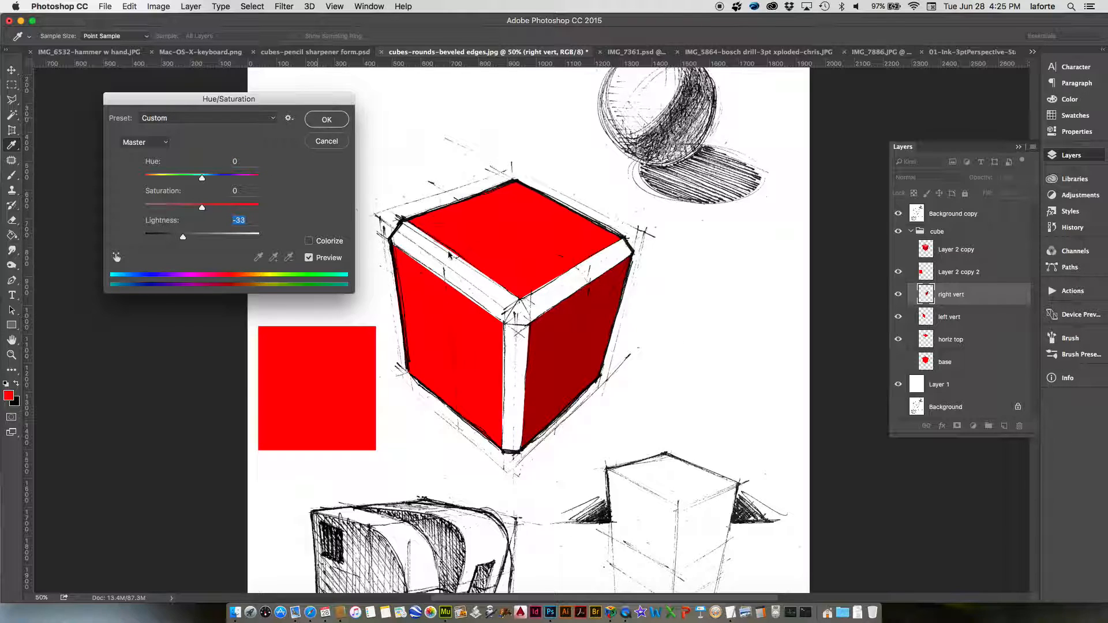
key("Return")
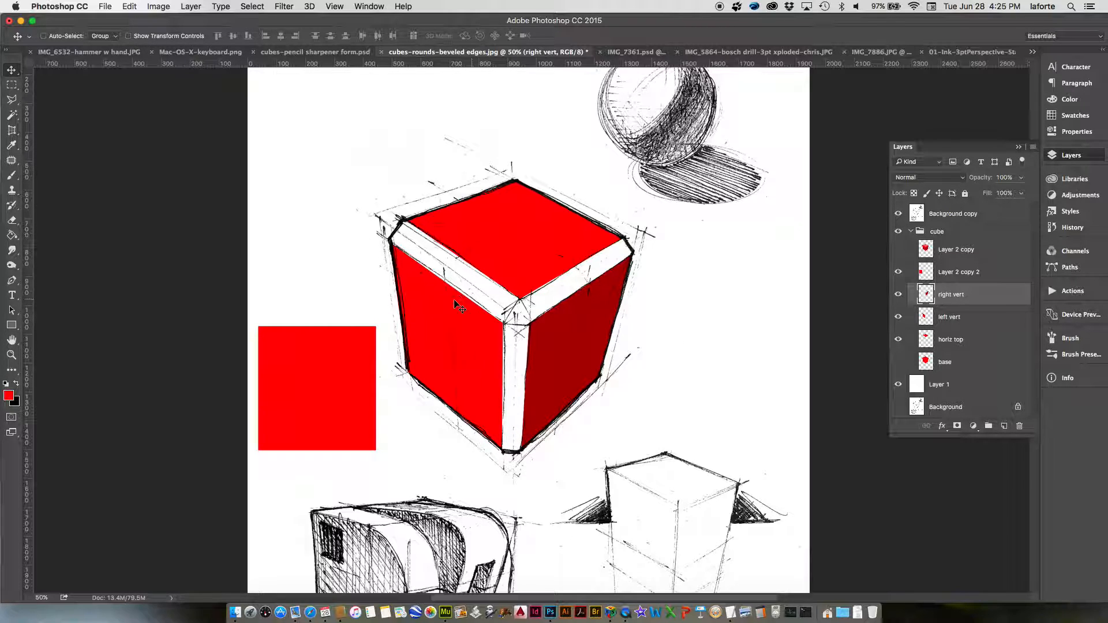
Darken the "left vert" layer with Hue/Saturation at Lightness -17.
right_click(465, 326)
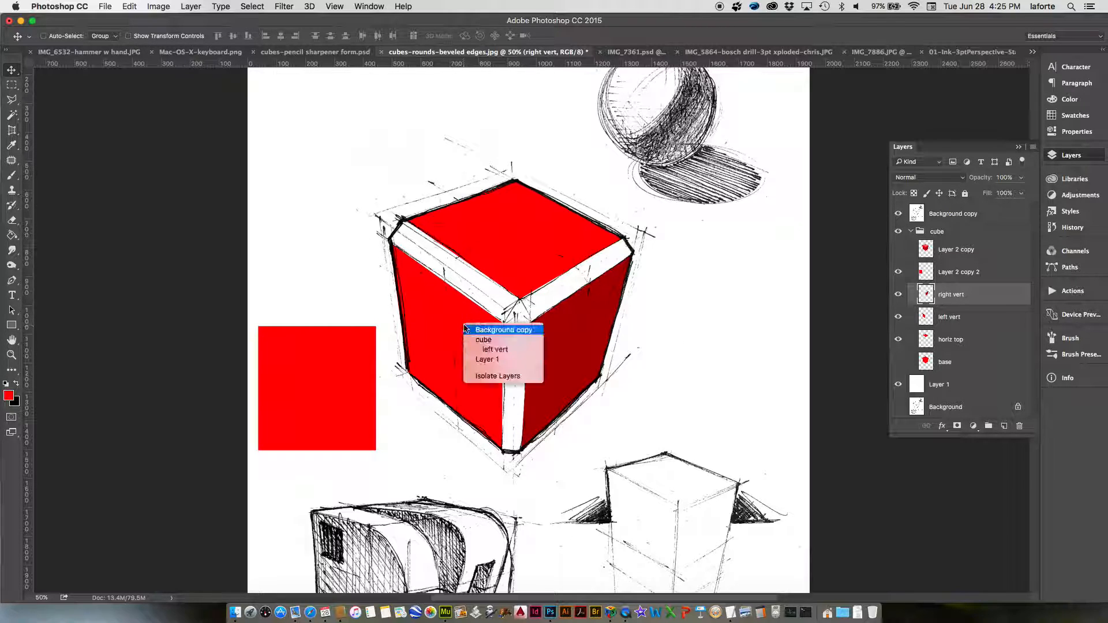
left_click(494, 349)
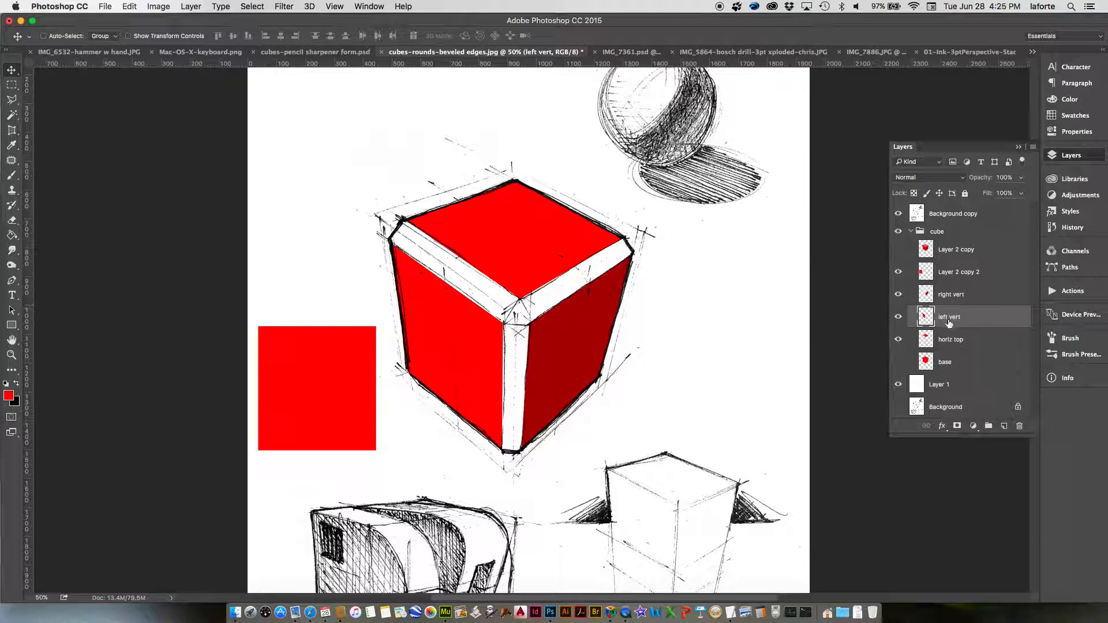
key("super+u")
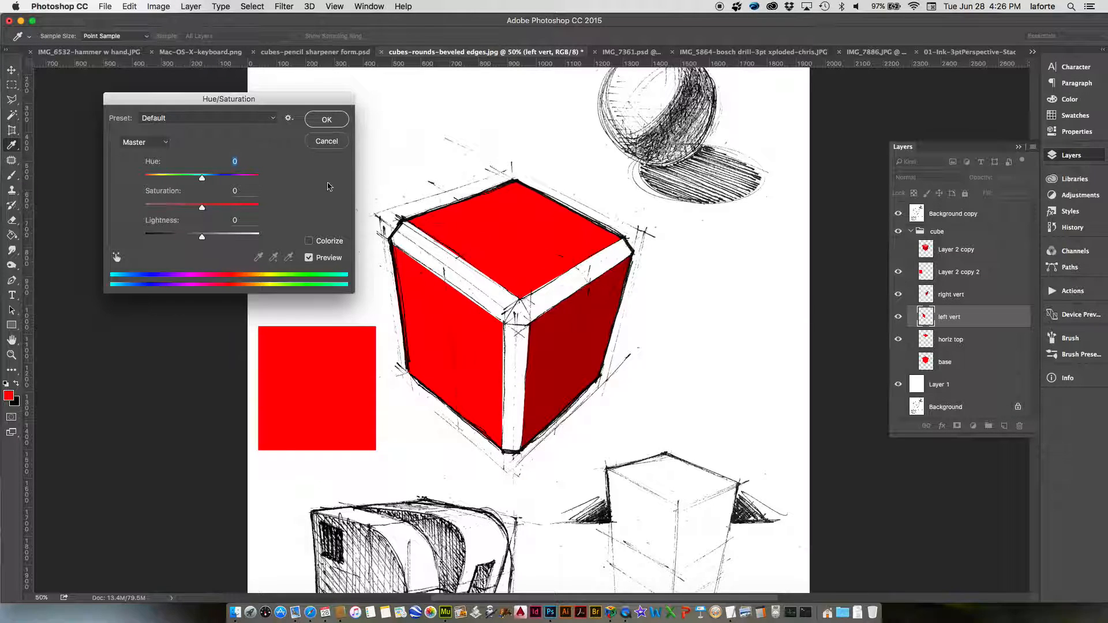
left_click_drag(248, 106, 283, 126)
left_click_drag(236, 255, 227, 262)
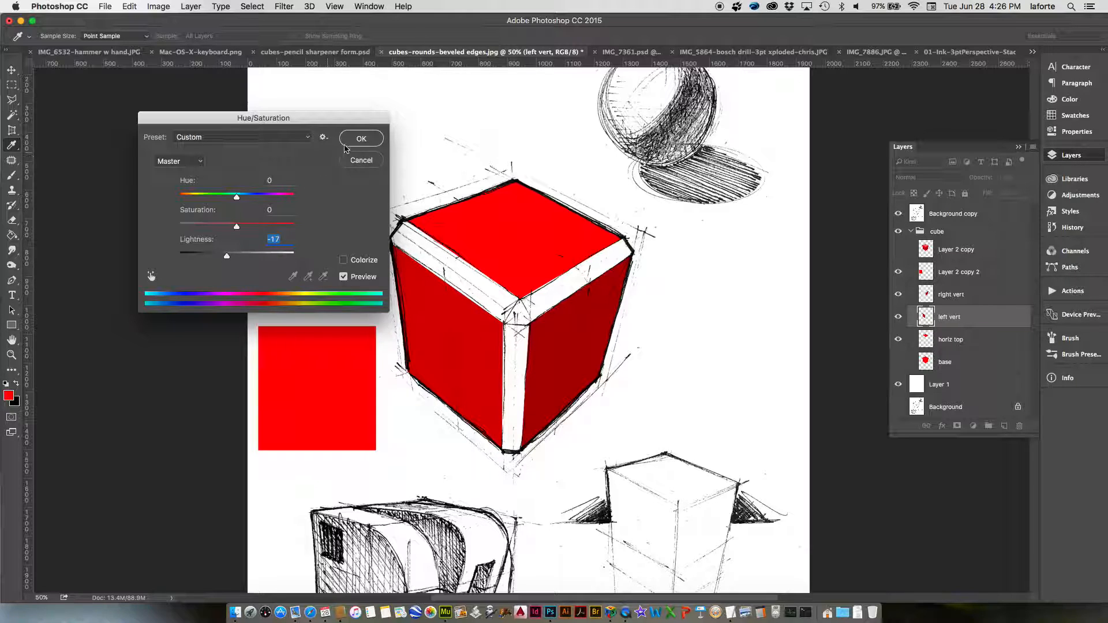
key("Return")
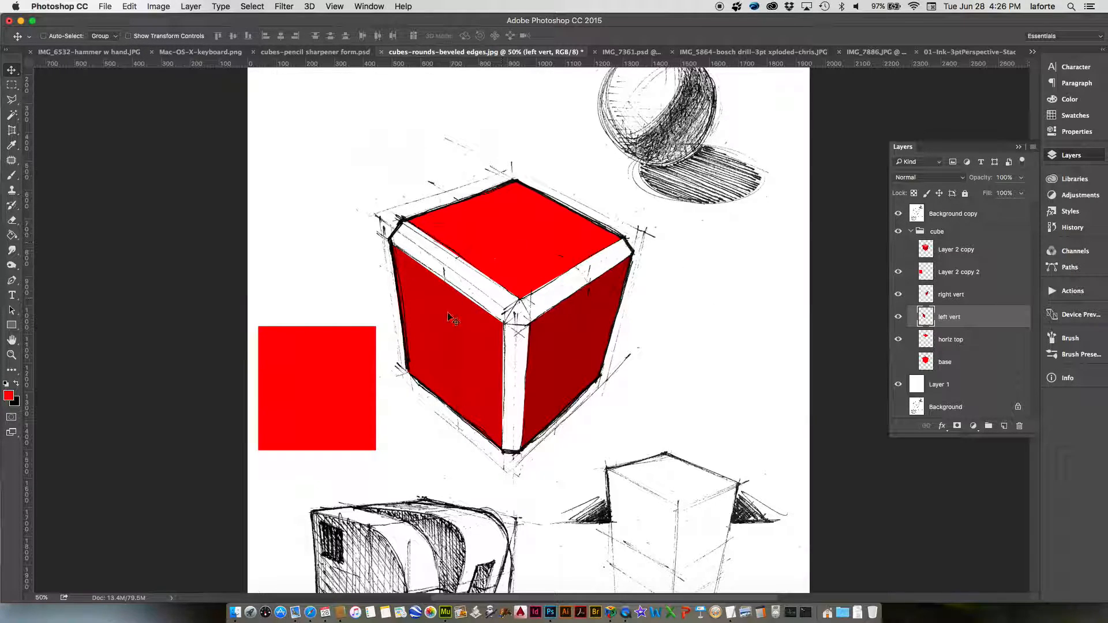
Lighten the "horiz top" layer with Hue/Saturation at Lightness +20.
left_click(946, 341)
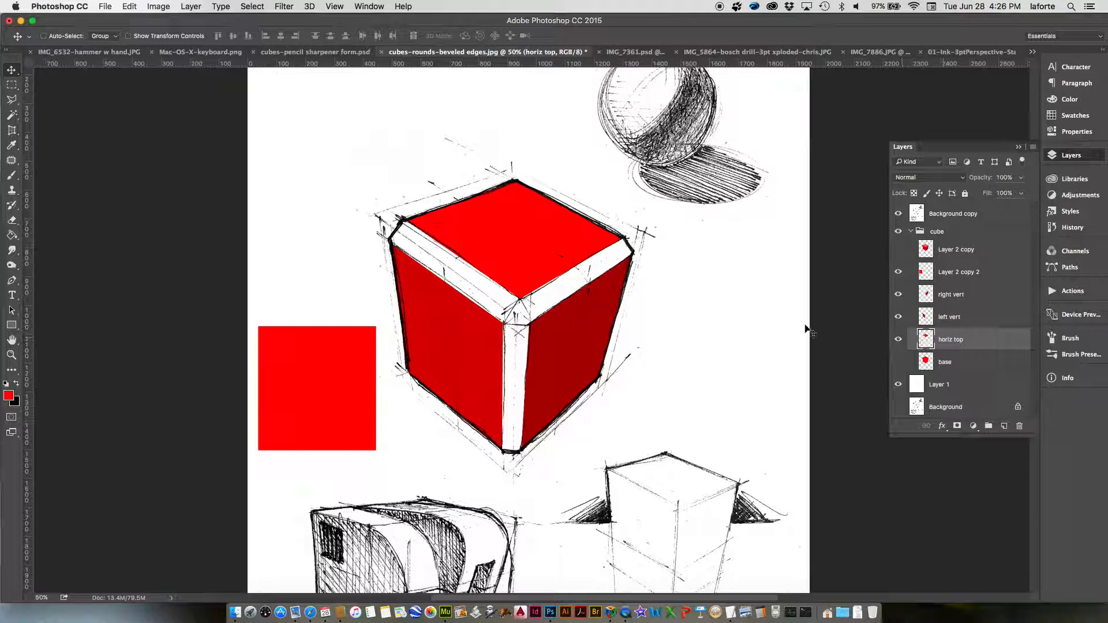
key("super+u")
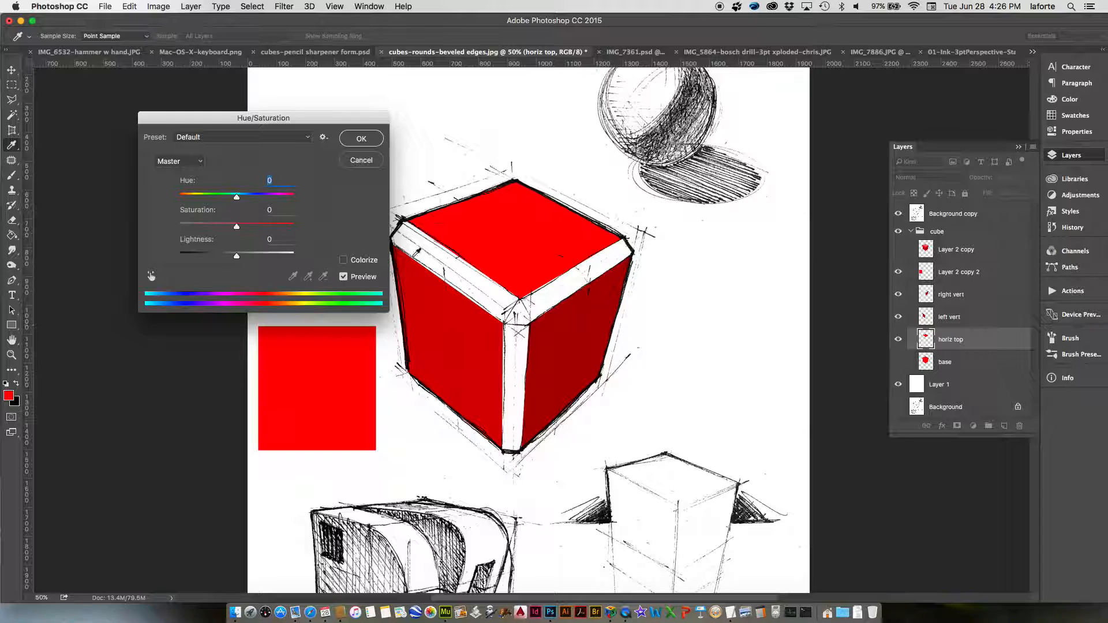
left_click_drag(238, 257, 249, 259)
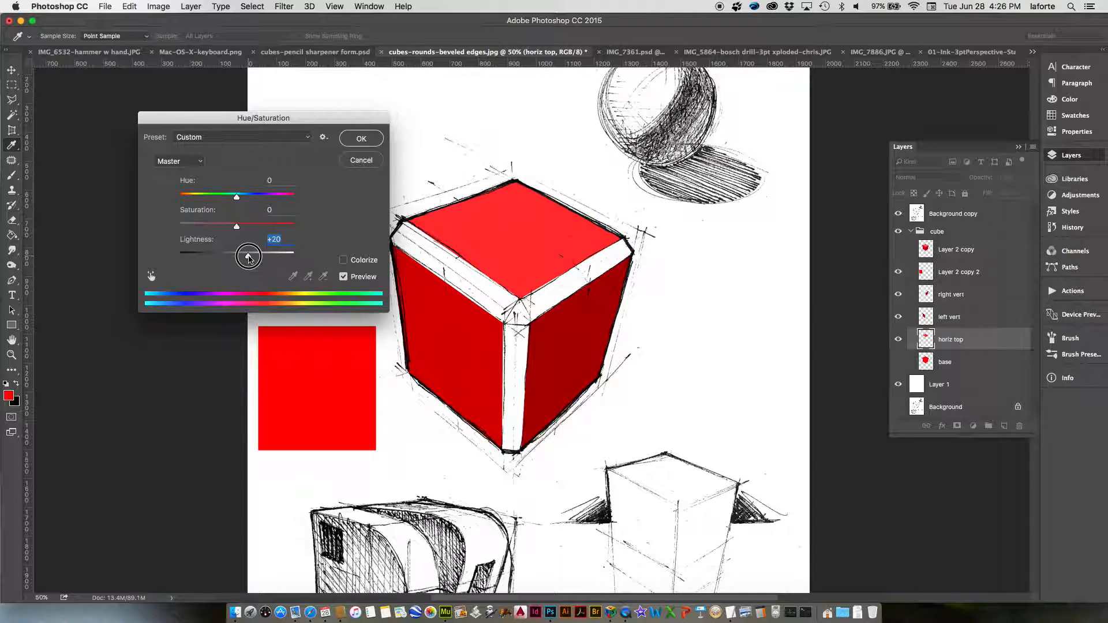
left_click(362, 139)
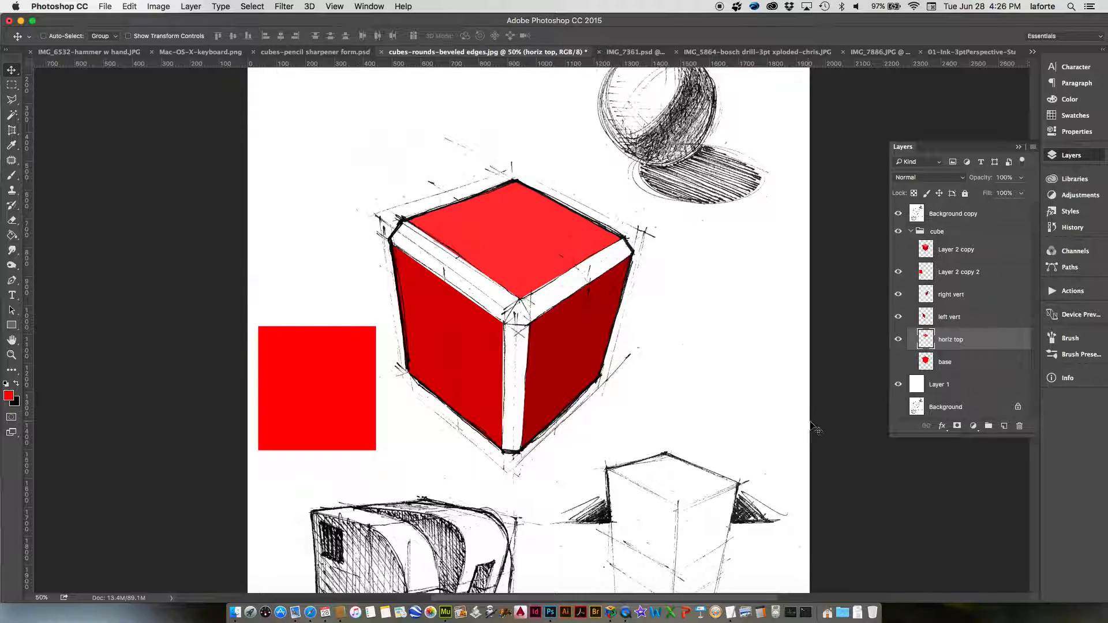
Show the "base" layer and duplicate the red square's layer, "Layer 2 copy 2", under its default name.
left_click(898, 364)
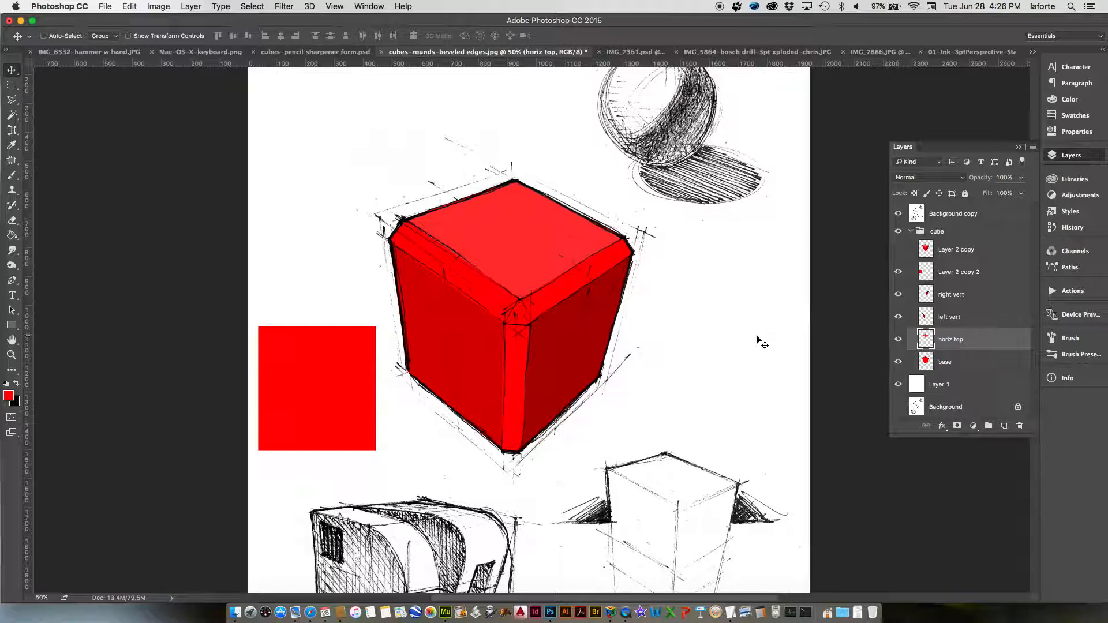
left_click(949, 276)
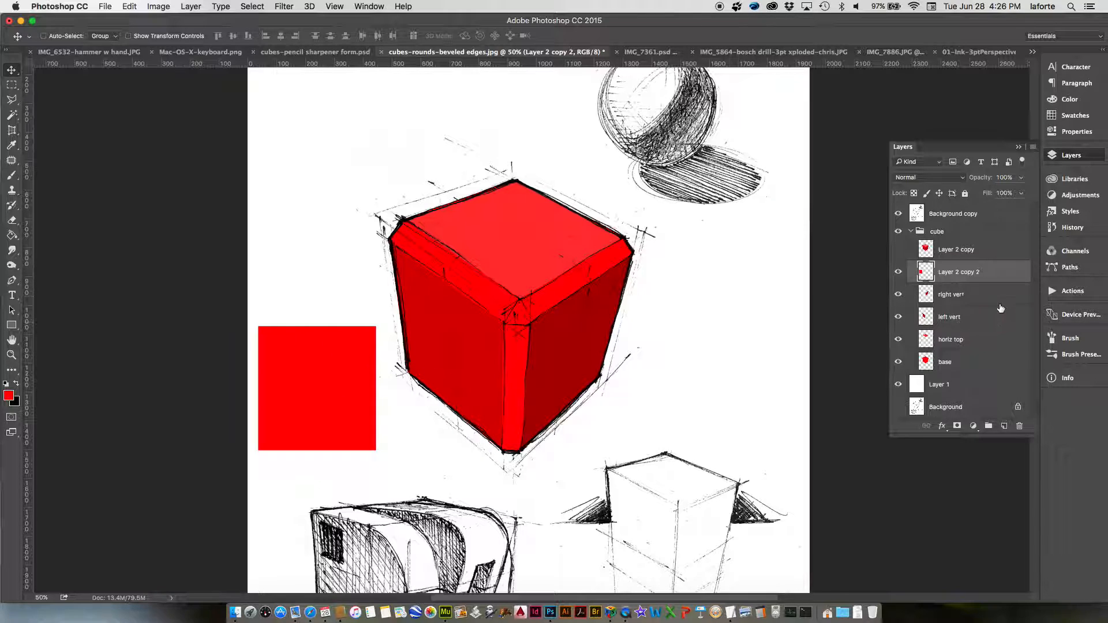
right_click(947, 271)
left_click(977, 175)
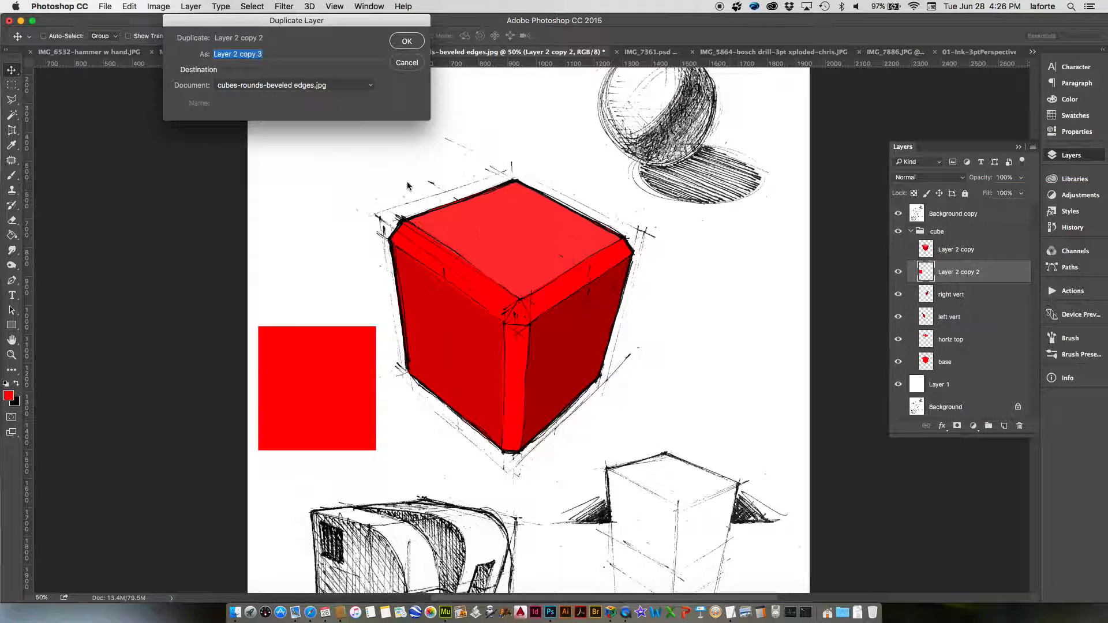
left_click(407, 41)
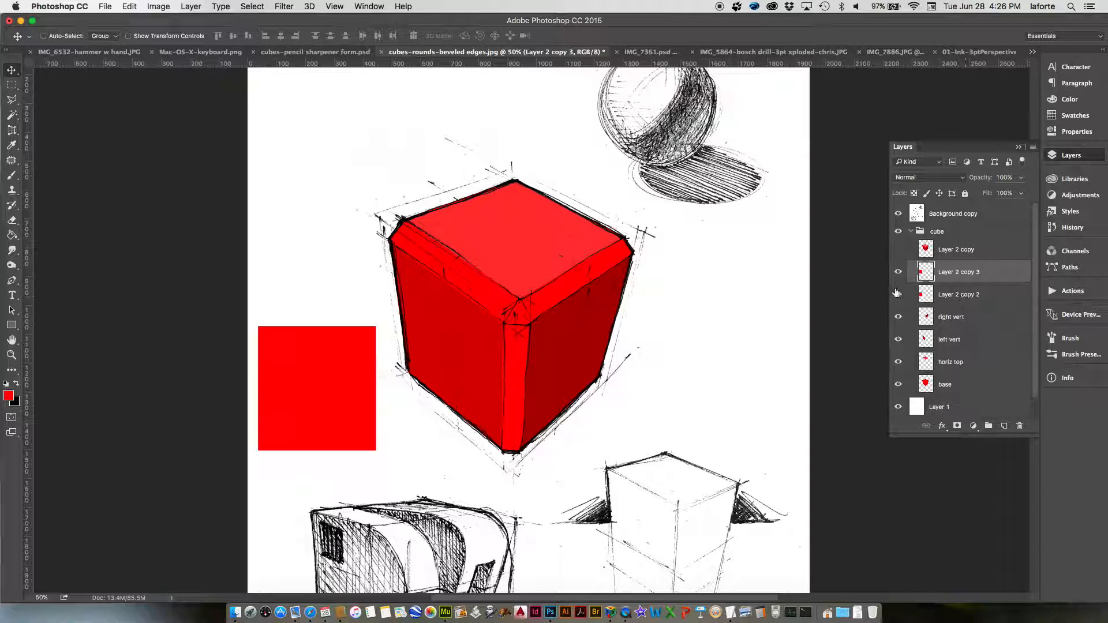
Scale the copied square to about 34% width and 115% height, rotate it about -58°, and lay it along the cube's upper-left bevel.
left_click_drag(652, 332, 703, 196)
key("super+t")
left_click_drag(438, 181, 354, 165)
left_click_drag(407, 202, 401, 213)
left_click_drag(420, 293, 499, 333)
left_click_drag(315, 227, 382, 245)
left_click_drag(409, 348, 453, 277)
Skew the strip so its corners match the ends of the cube's upper-left bevel, and apply the transform.
right_click(461, 274)
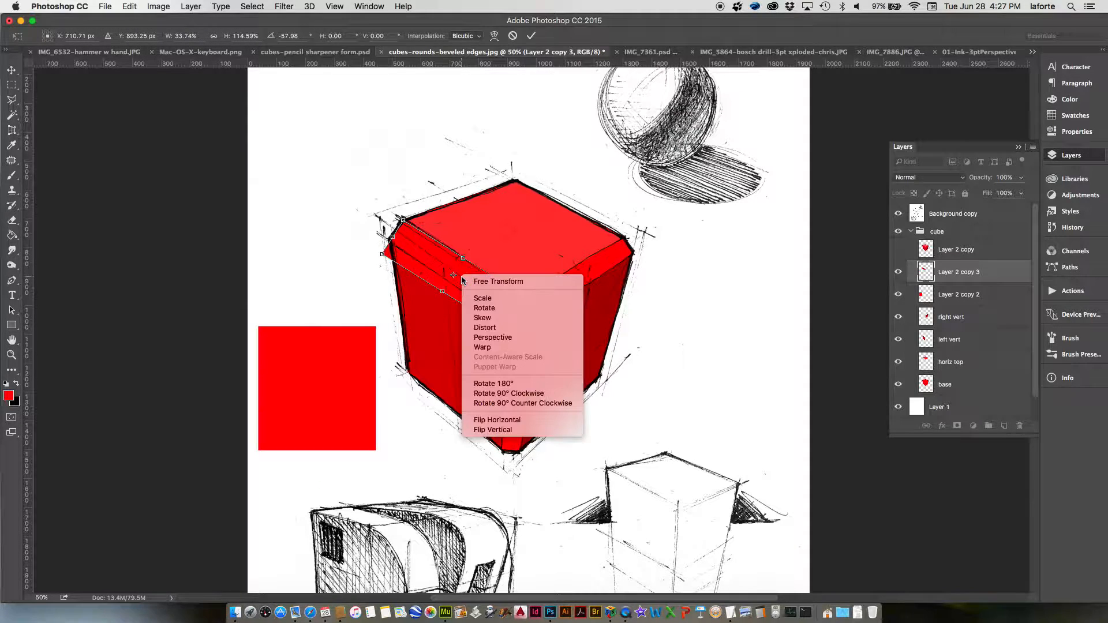
left_click(483, 317)
left_click_drag(383, 254, 388, 239)
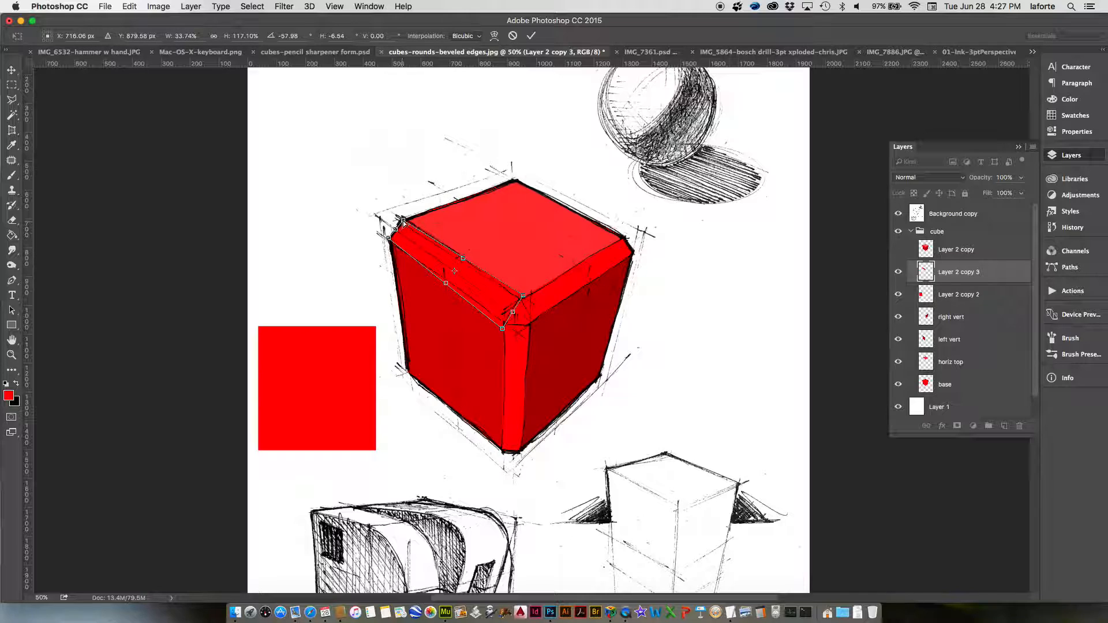
left_click_drag(503, 331, 518, 300)
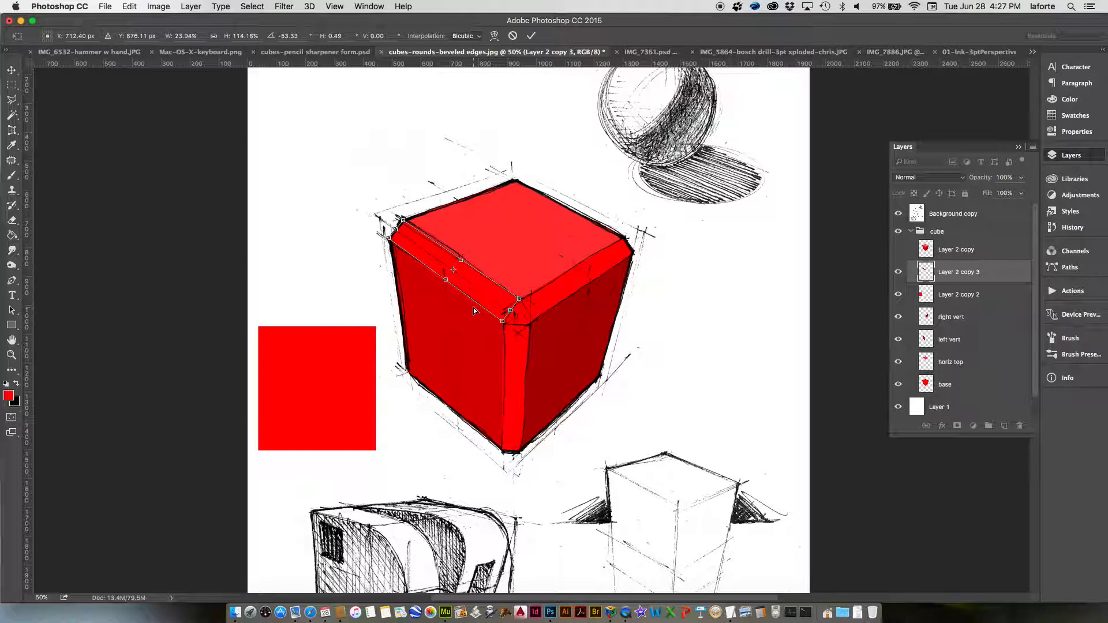
key("Return")
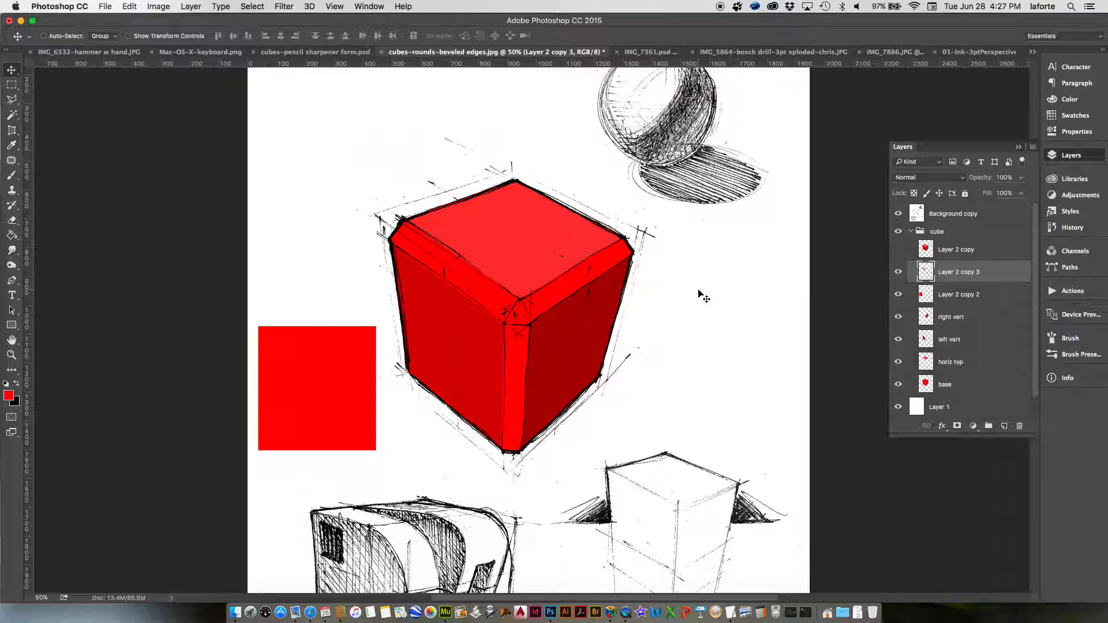
Lighten the upper-left bevel strip to a pale pink by raising its Lightness with Hue/Saturation.
key("super+u")
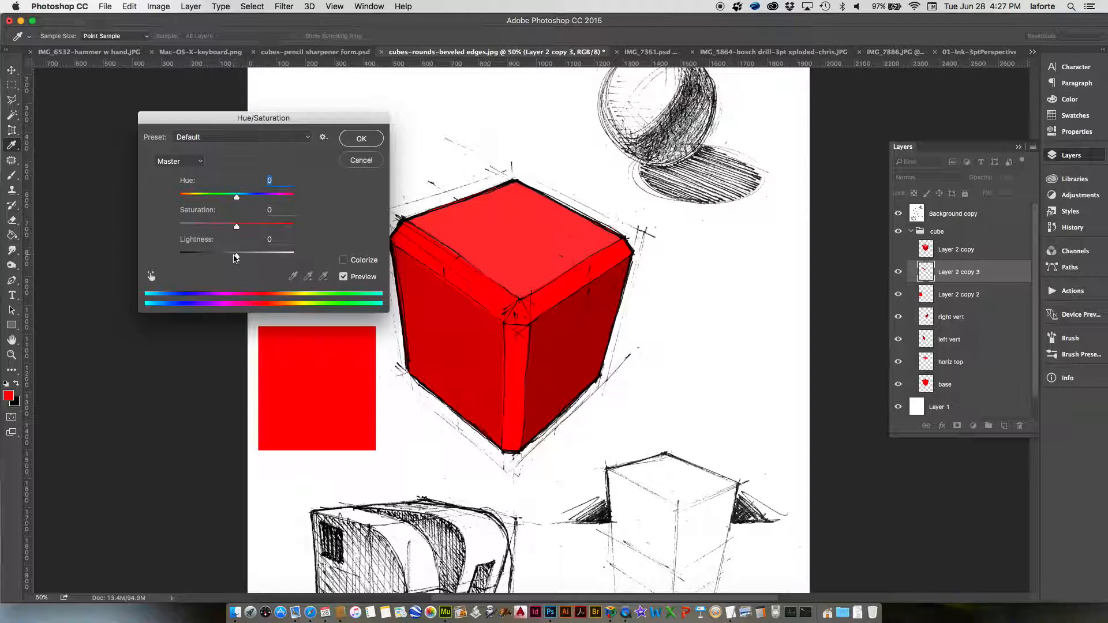
left_click_drag(236, 259, 271, 260)
left_click(362, 140)
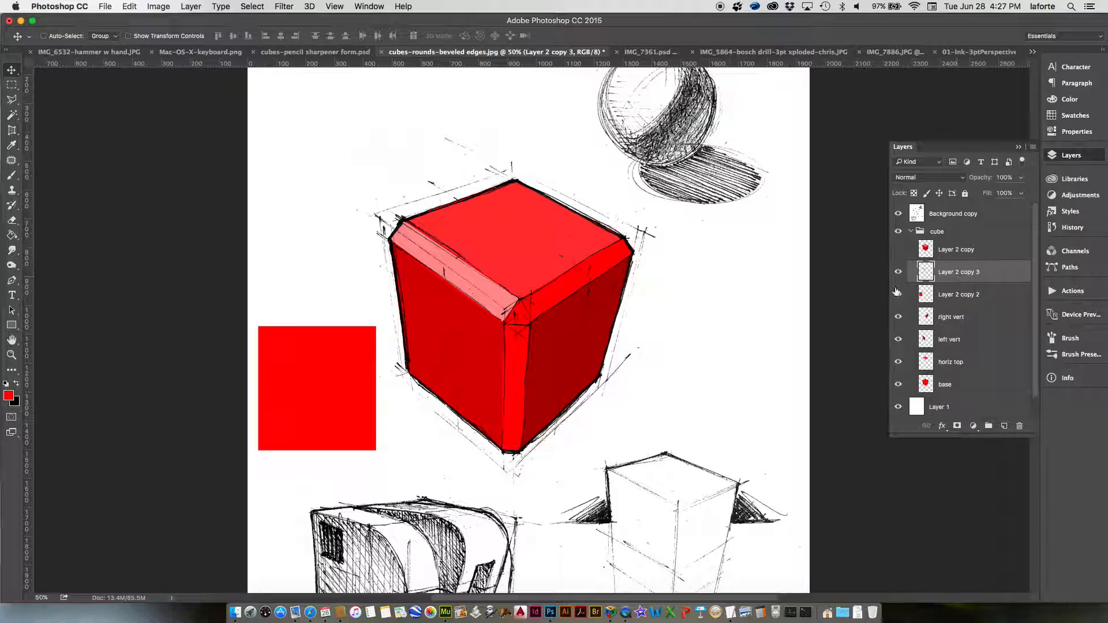
Nudge the spare red square upward, duplicate its layer under the default name, and move the copy to the cube's right side.
left_click(948, 297)
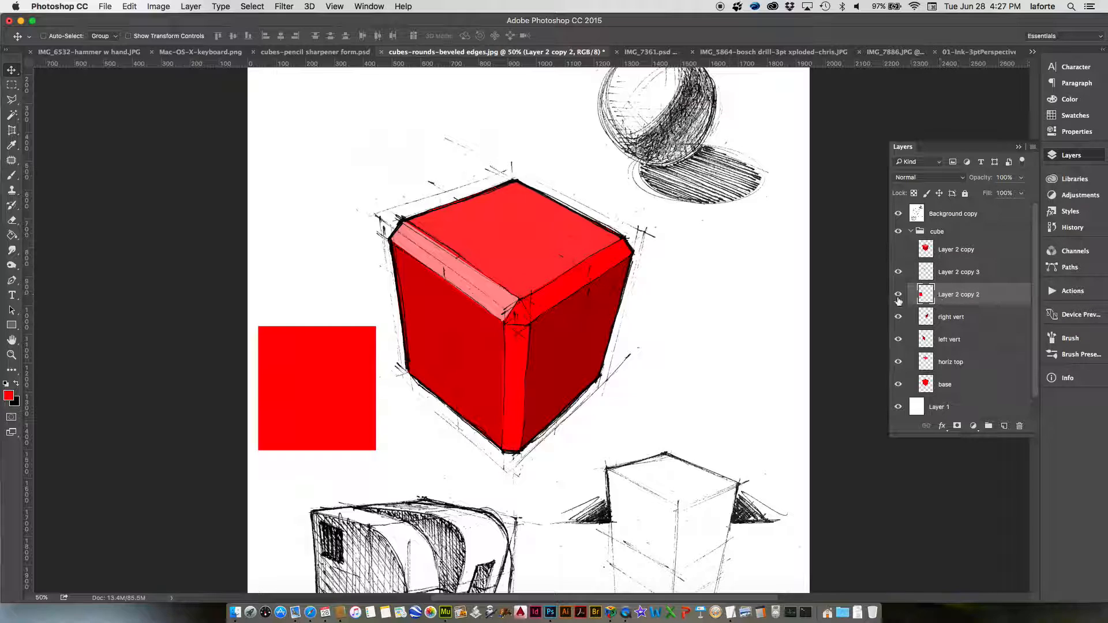
left_click_drag(322, 376, 322, 342)
right_click(972, 295)
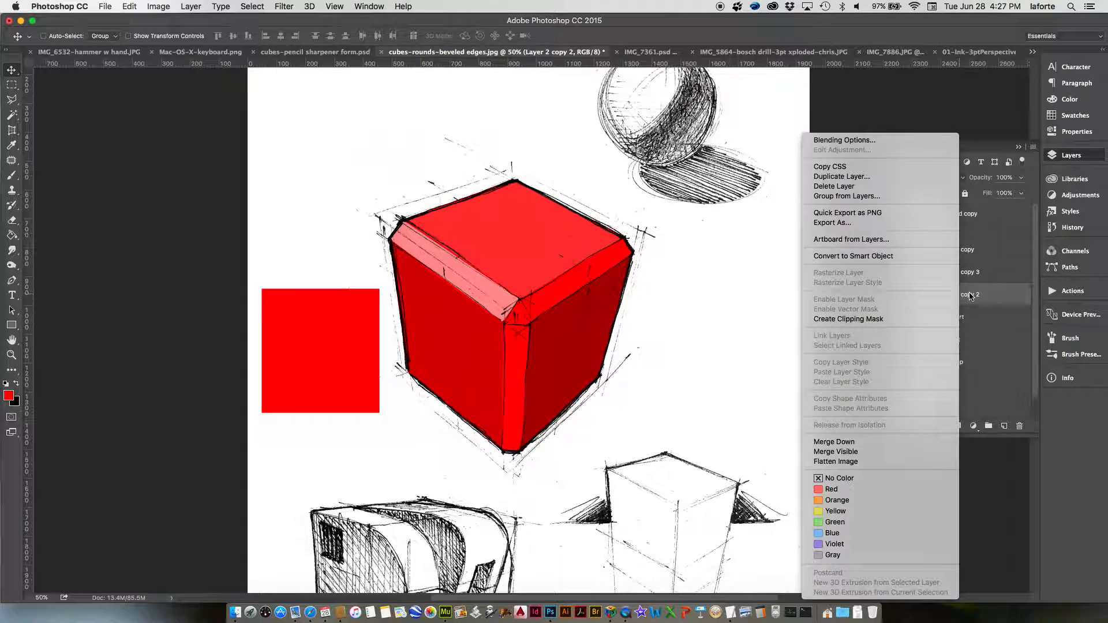
left_click(842, 173)
left_click(405, 40)
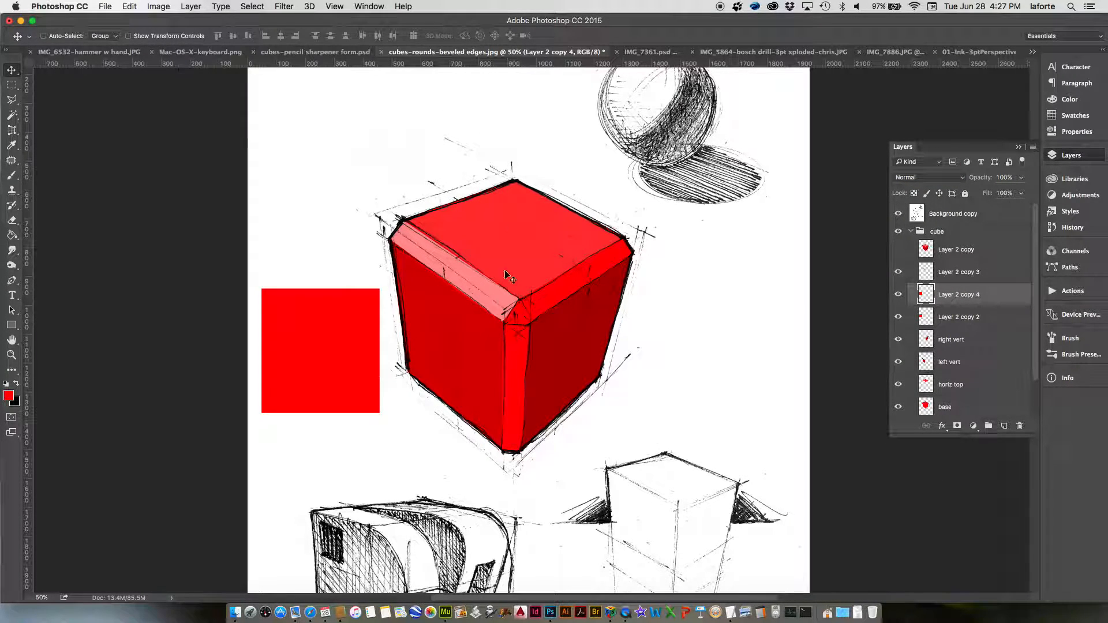
left_click_drag(341, 357, 701, 370)
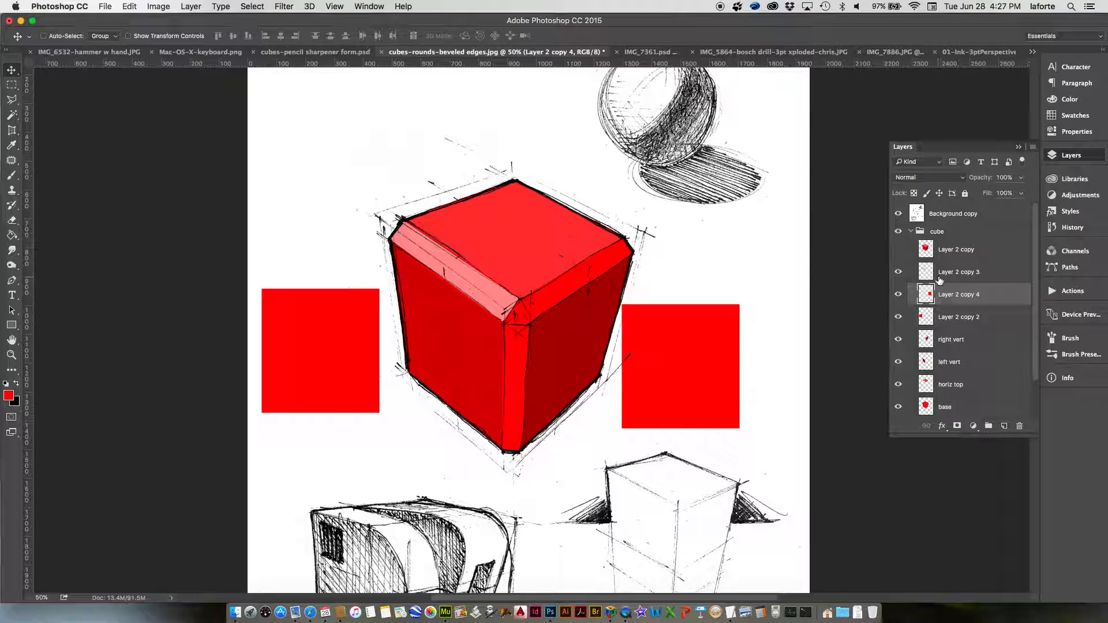
Check the upper-left bevel strip by toggling its layer's visibility, and duplicate that layer under its default name.
left_click(952, 272)
left_click(898, 271)
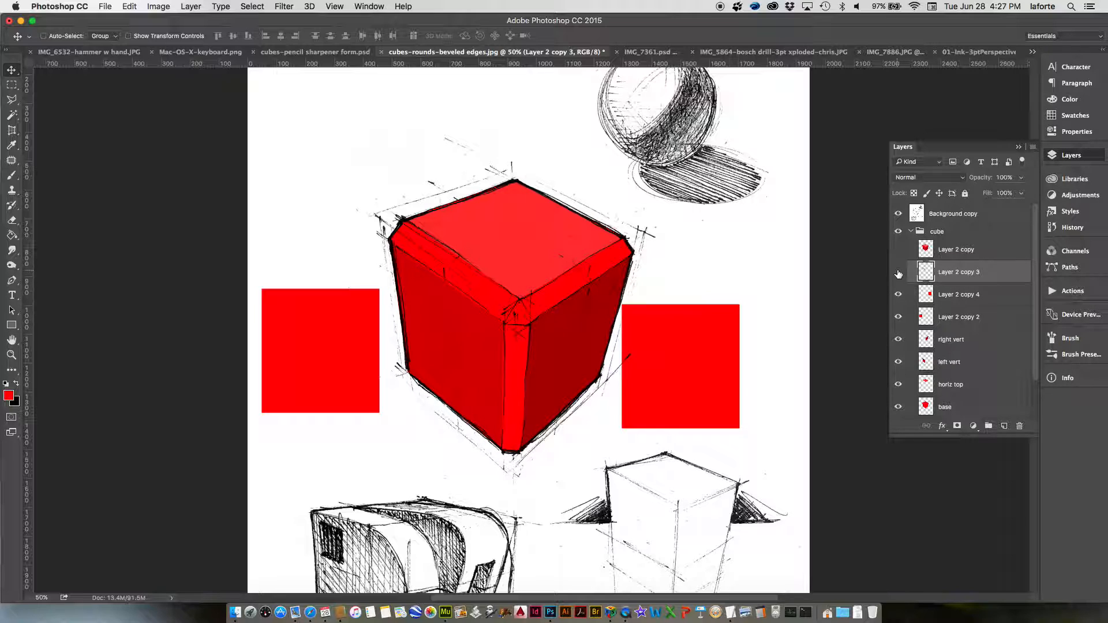
left_click(898, 272)
right_click(941, 272)
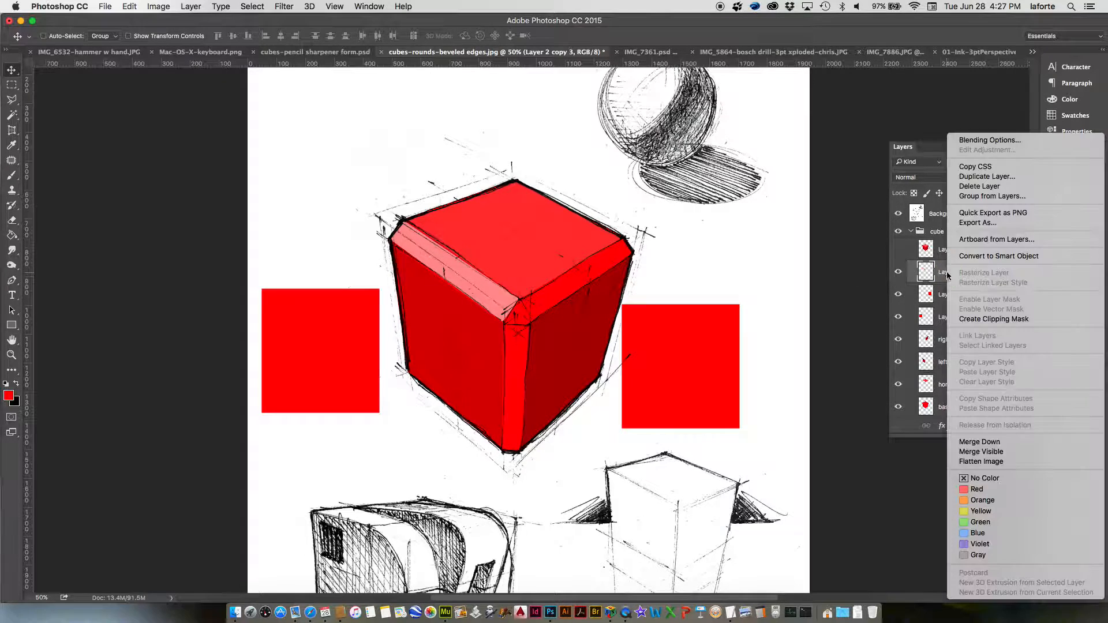
left_click(983, 179)
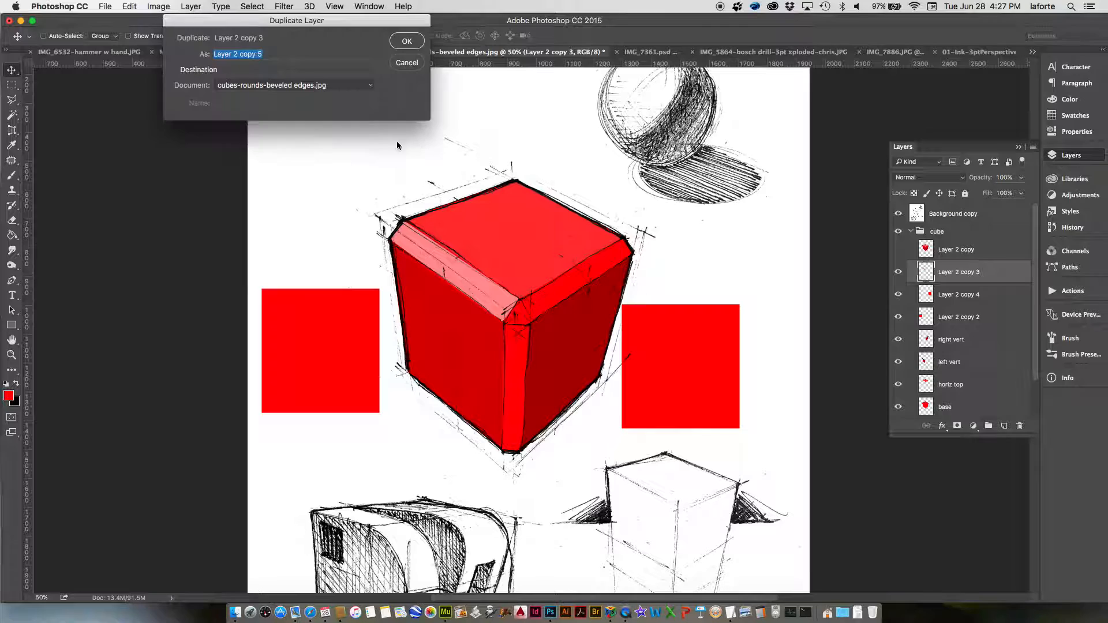
left_click(407, 45)
Flip the copied bevel strip horizontally and position it along the cube's upper-right bevel.
left_click_drag(502, 274, 647, 278)
left_click(130, 6)
mouse_move(163, 254)
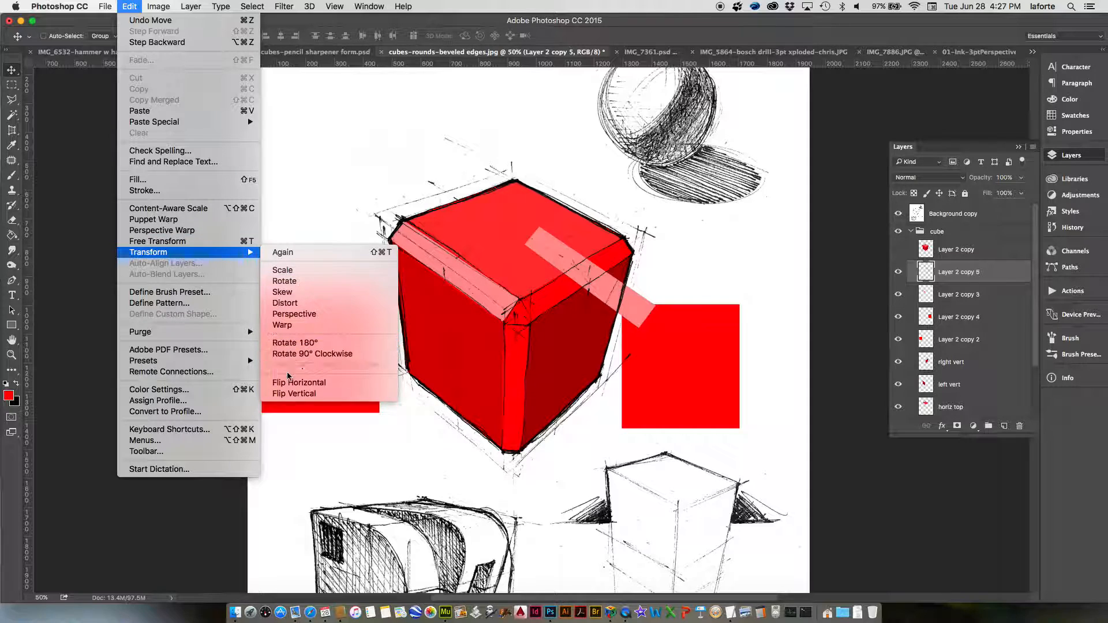
left_click(299, 382)
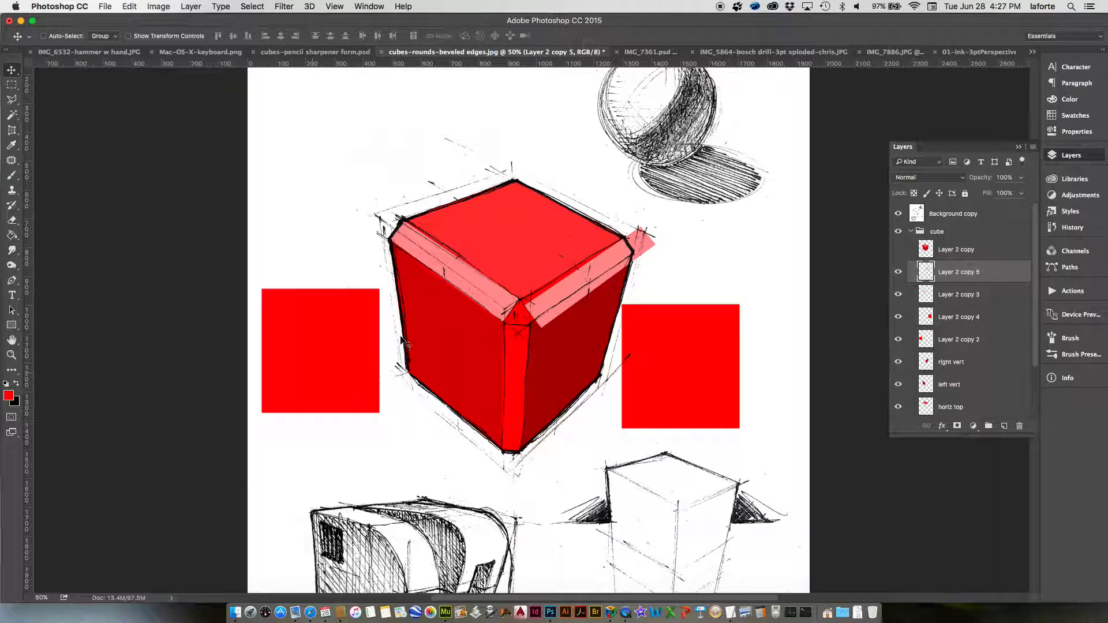
left_click_drag(647, 254, 639, 242)
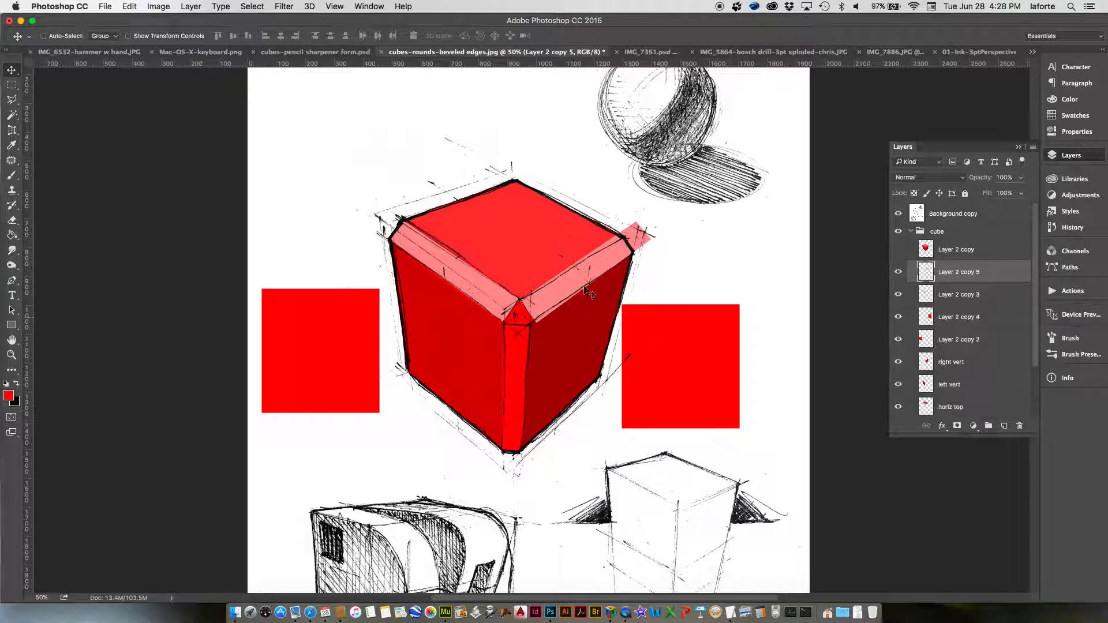
Distort the flipped strip so its ends and edges fit the cube's upper-right bevel, and apply the transform.
right_click(600, 268)
left_click(616, 256)
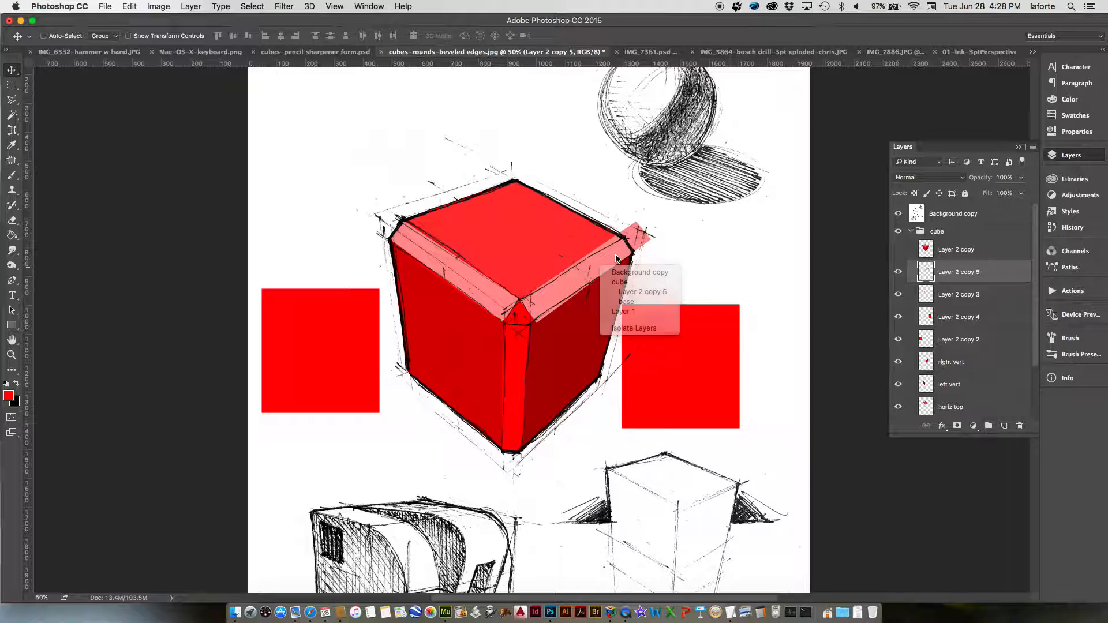
key("super+t")
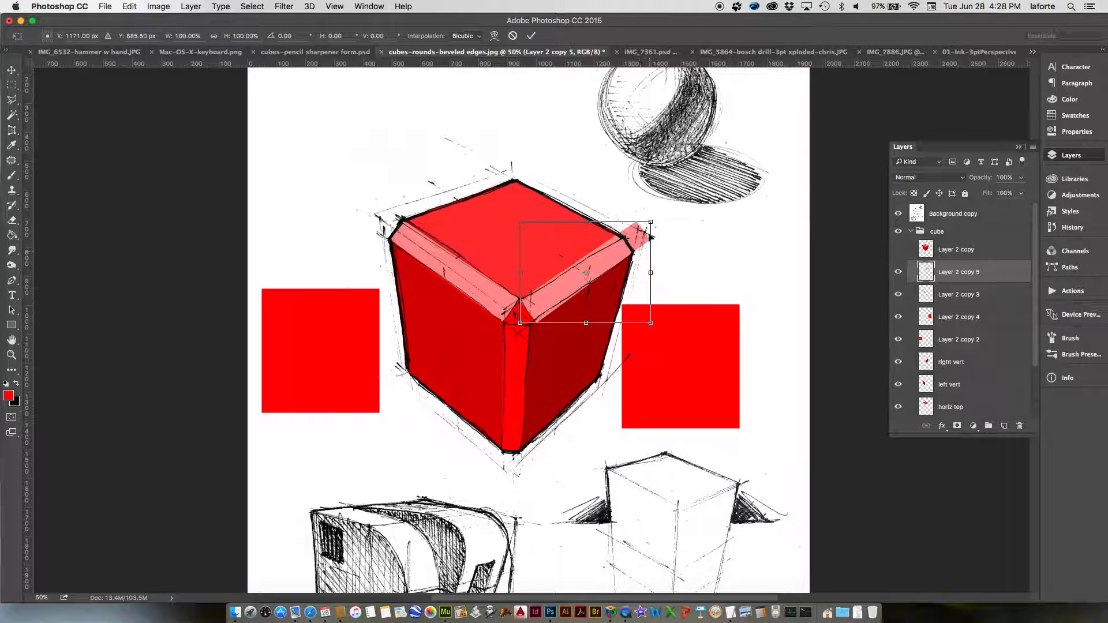
right_click(615, 263)
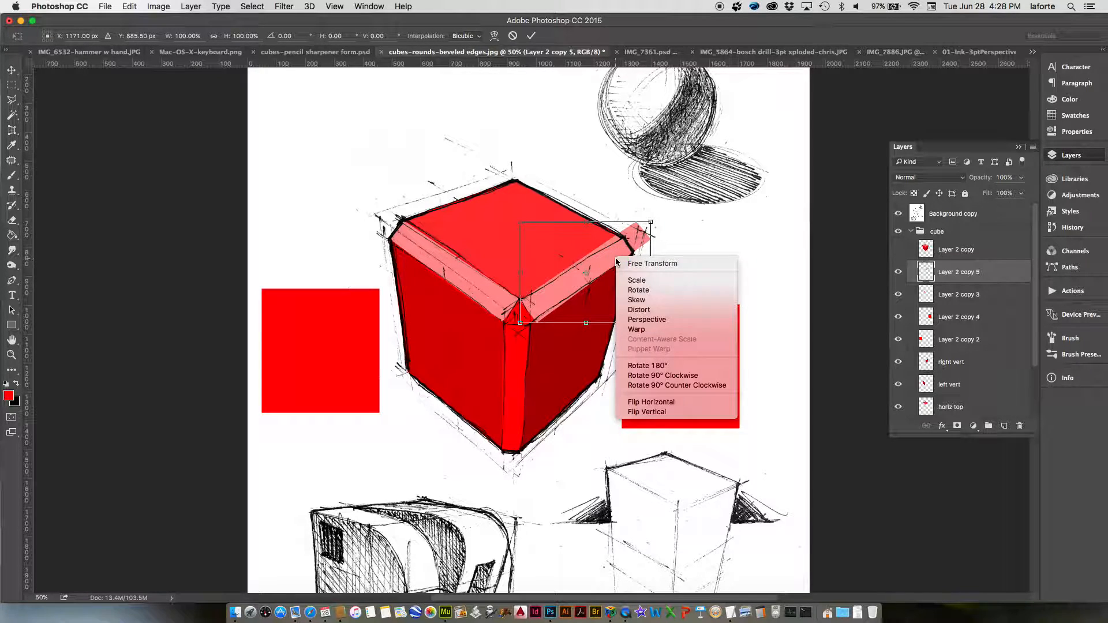
left_click(637, 311)
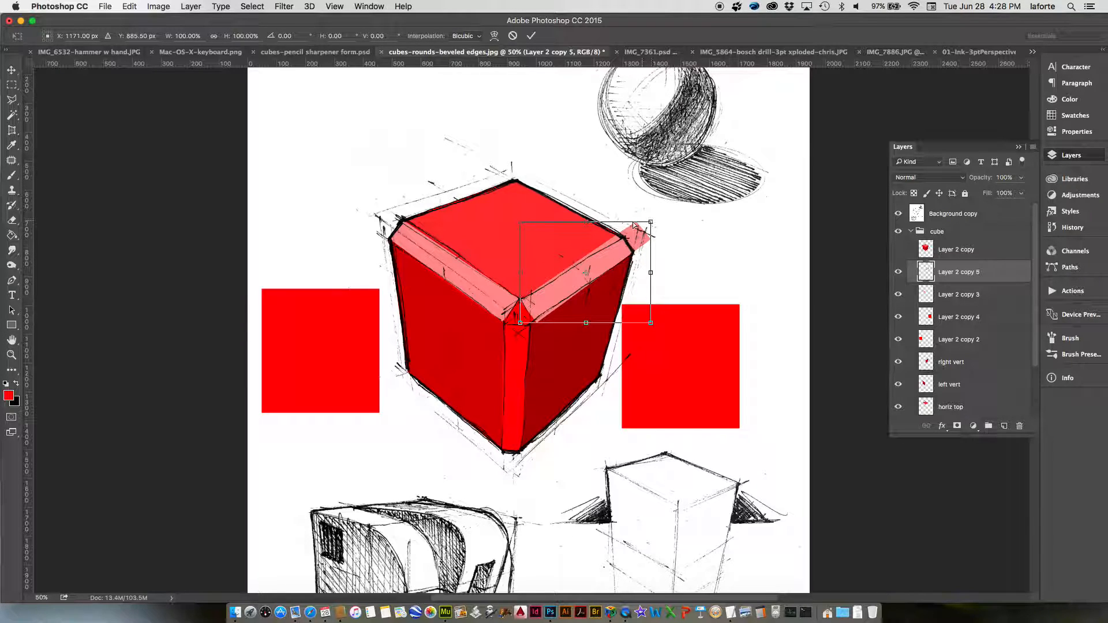
left_click_drag(650, 223, 633, 239)
left_click_drag(647, 322, 641, 320)
left_click_drag(520, 322, 514, 319)
left_click_drag(520, 222, 537, 240)
left_click_drag(514, 321, 518, 322)
left_click_drag(642, 320, 642, 319)
left_click_drag(537, 245, 534, 241)
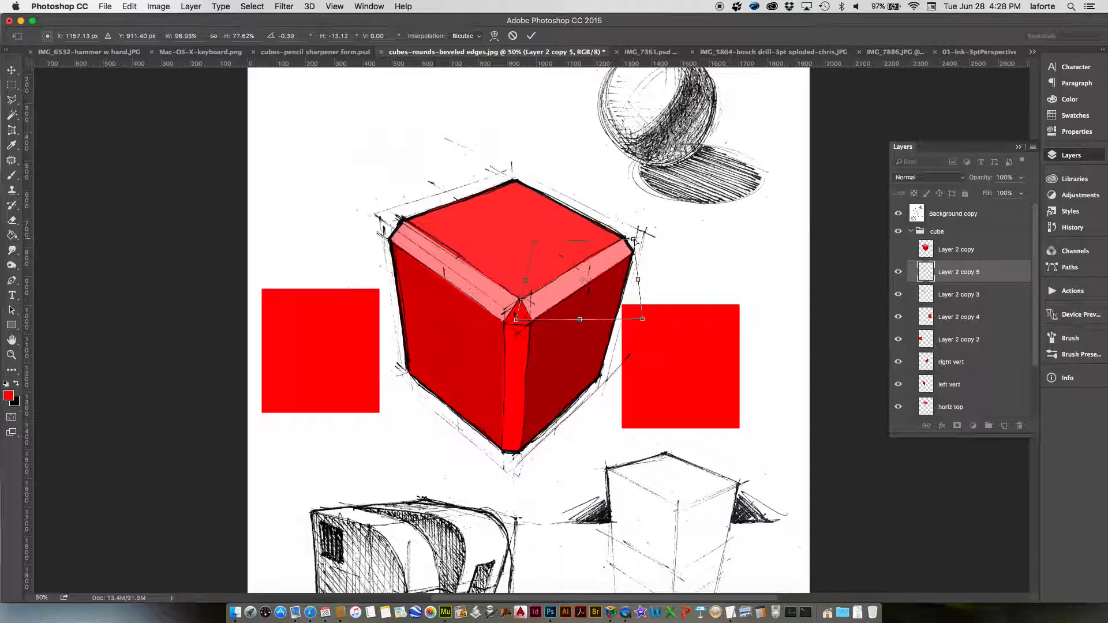
key("Return")
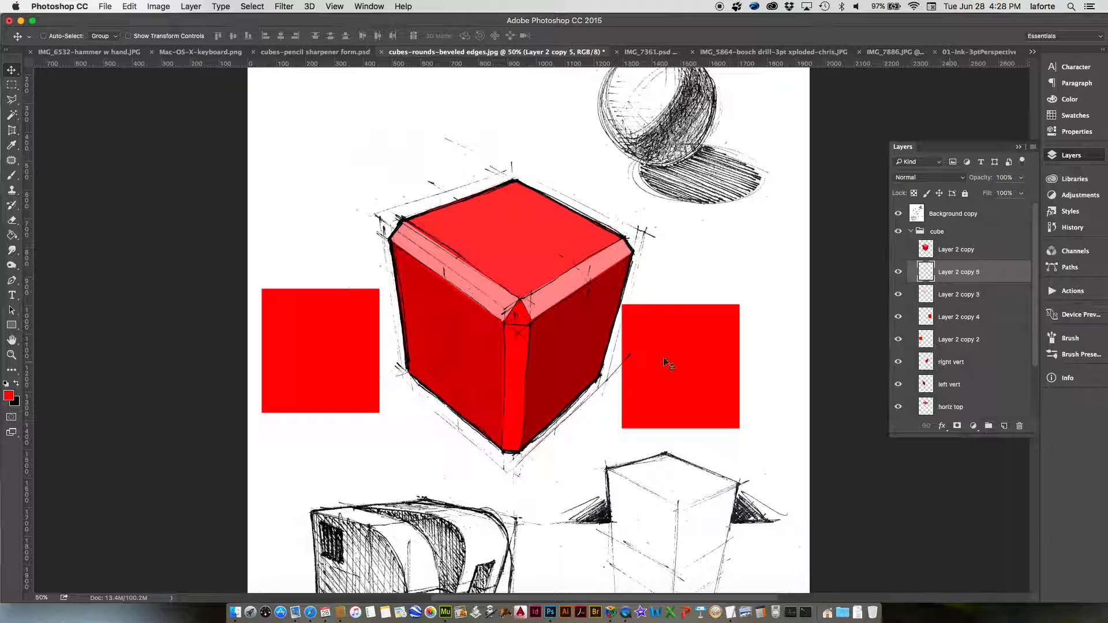
Delete the flipped bevel strip's layer and select the layer of the spare red square beside the cube's right face.
left_click_drag(947, 276, 1020, 426)
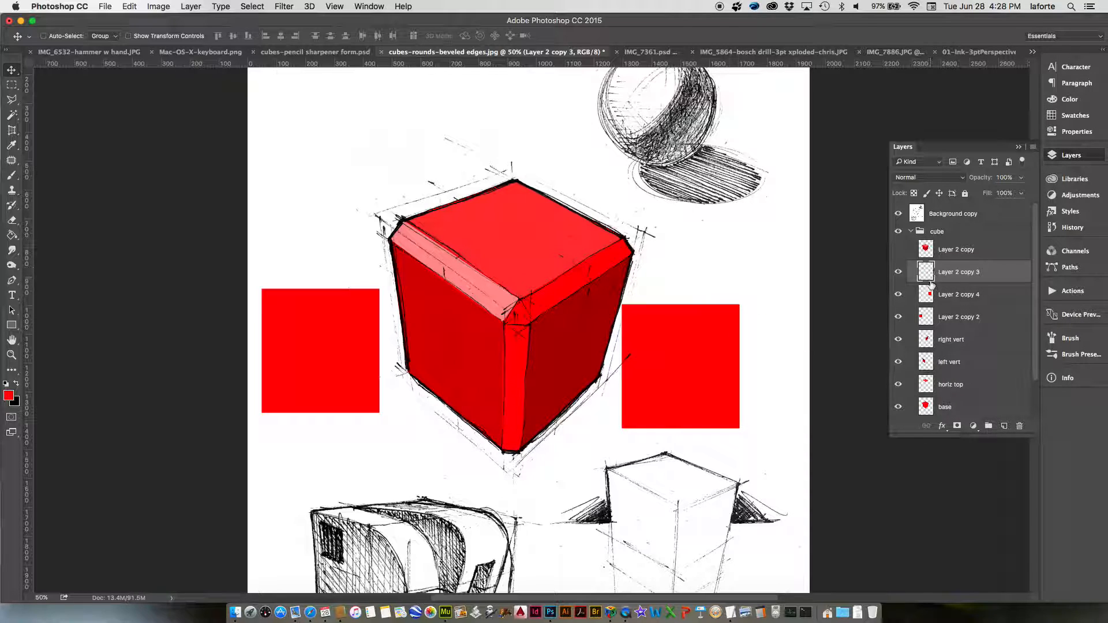
right_click(705, 329)
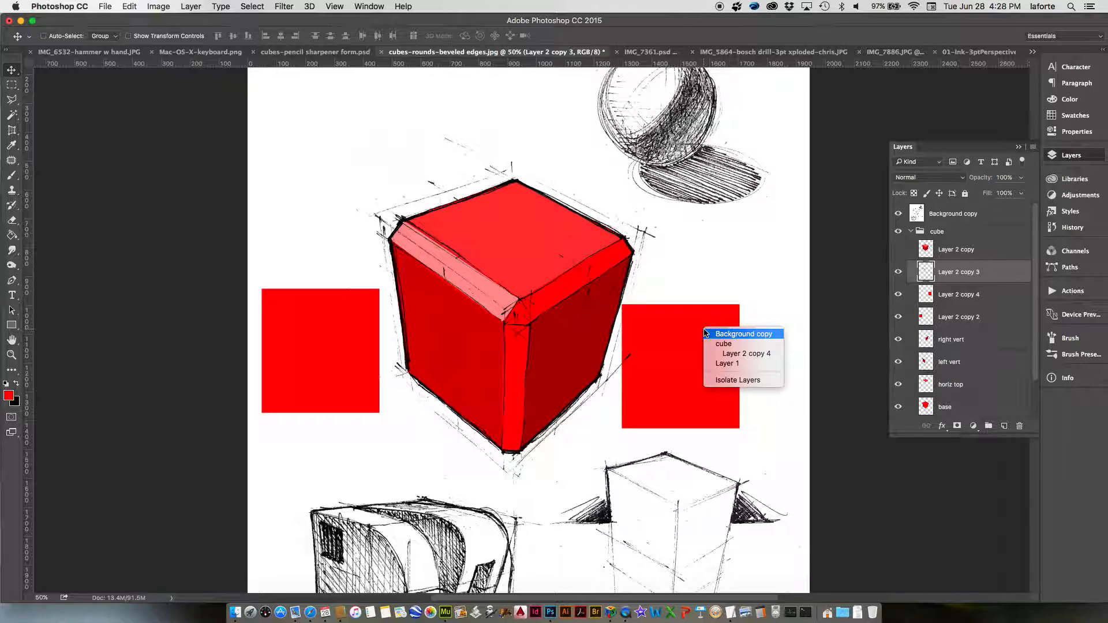
left_click(733, 352)
left_click(956, 293)
left_click(898, 295)
left_click(898, 295)
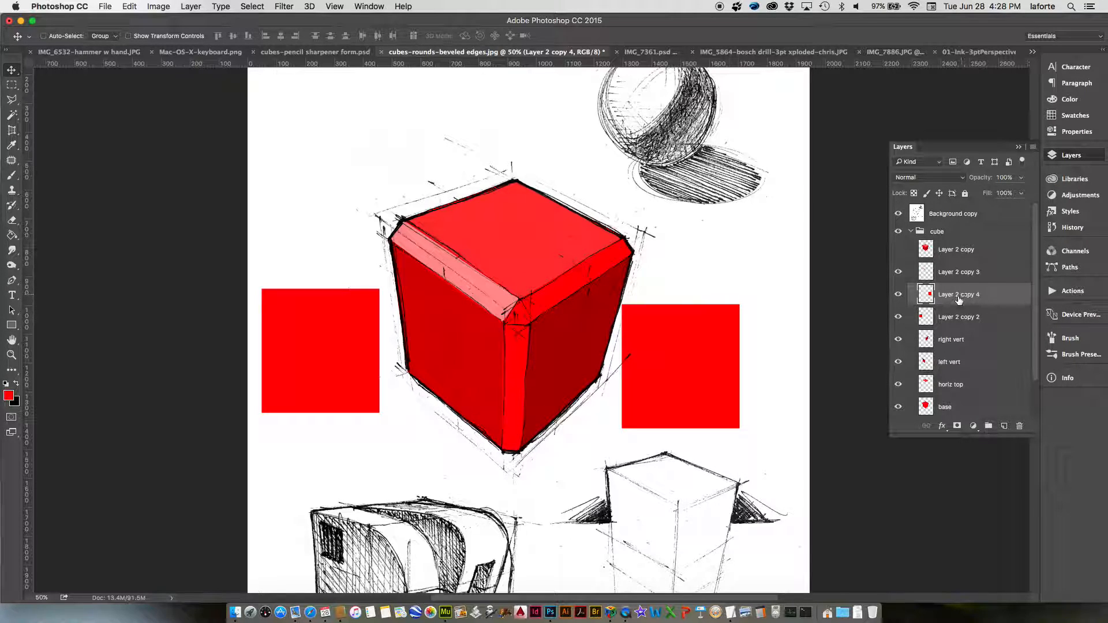
Move the spare red square clear of the cube, distort its corners to fit the upper-right bevel, and apply the transform.
left_click_drag(683, 351, 708, 331)
left_click(719, 320)
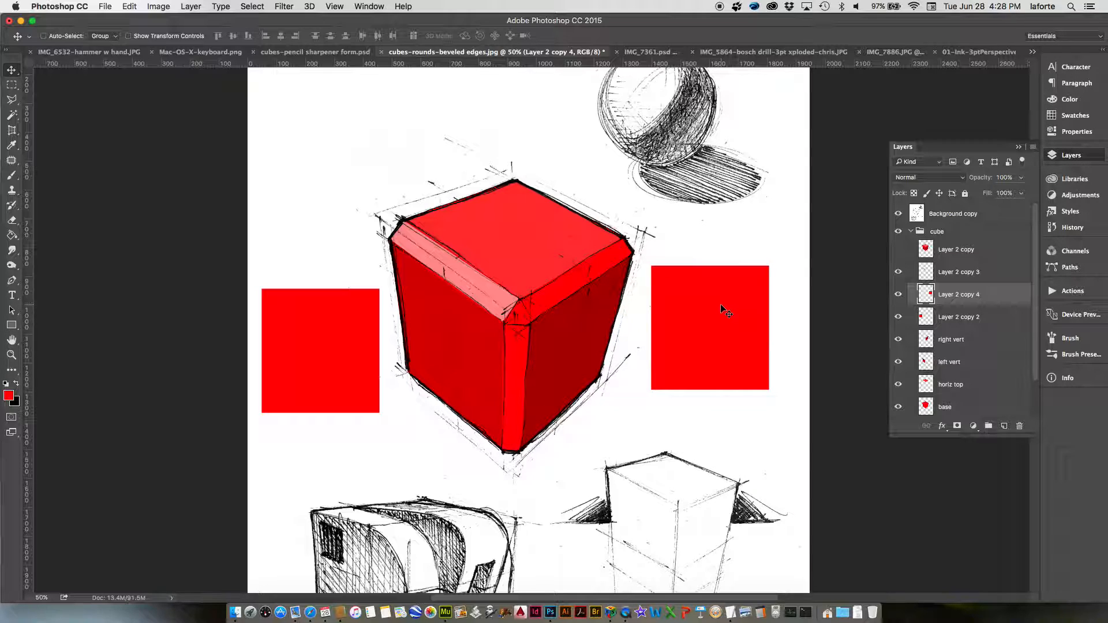
key("super+t")
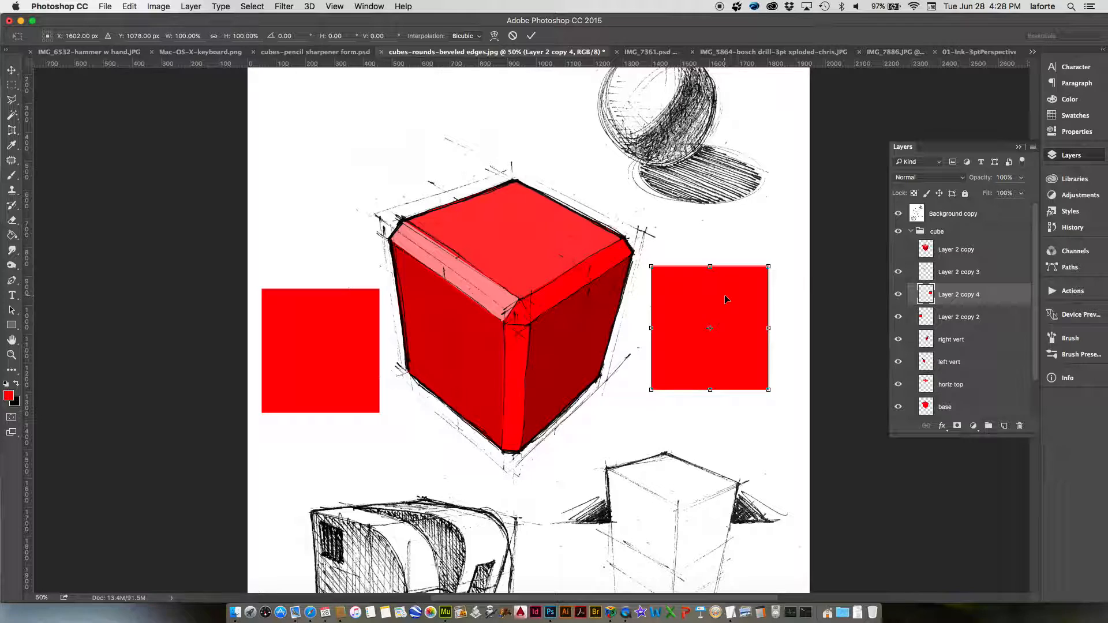
right_click(725, 299)
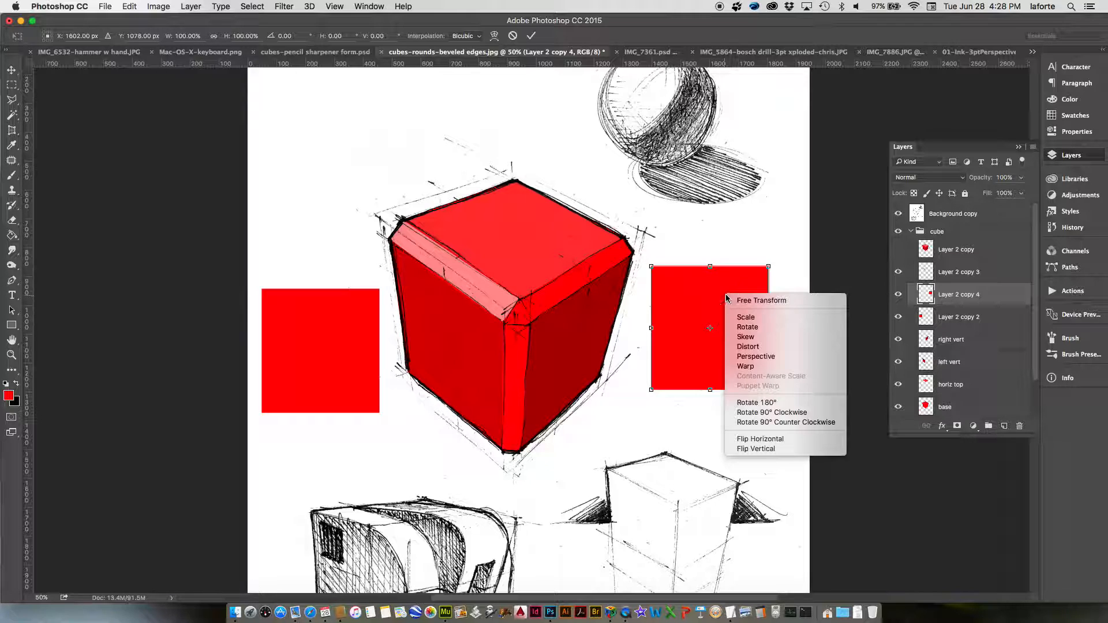
left_click(748, 346)
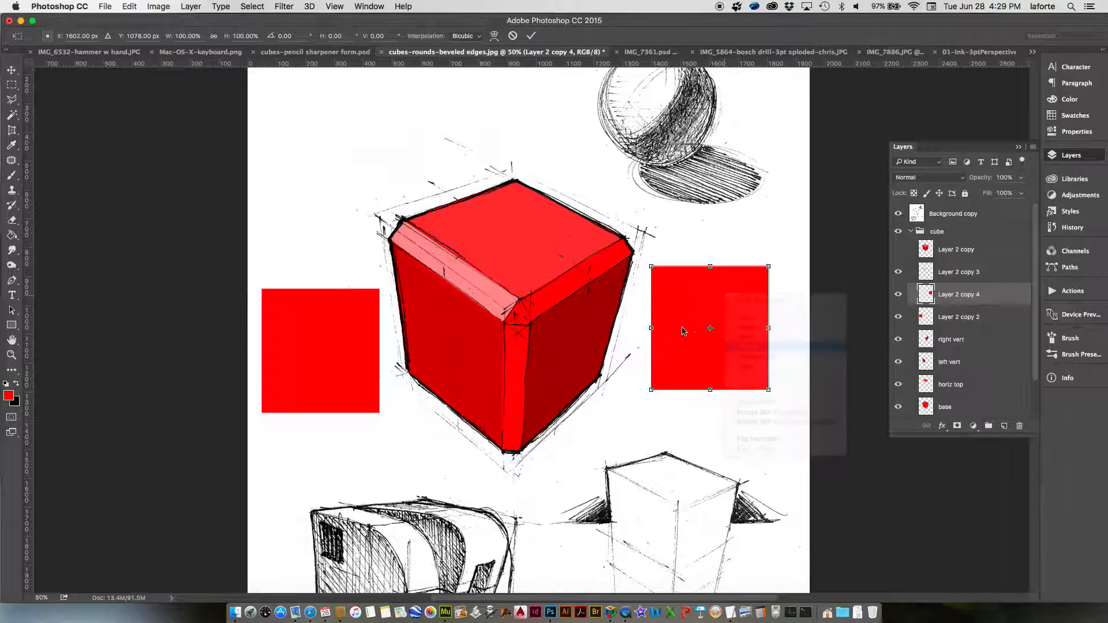
left_click_drag(651, 391, 531, 300)
left_click_drag(651, 266, 624, 237)
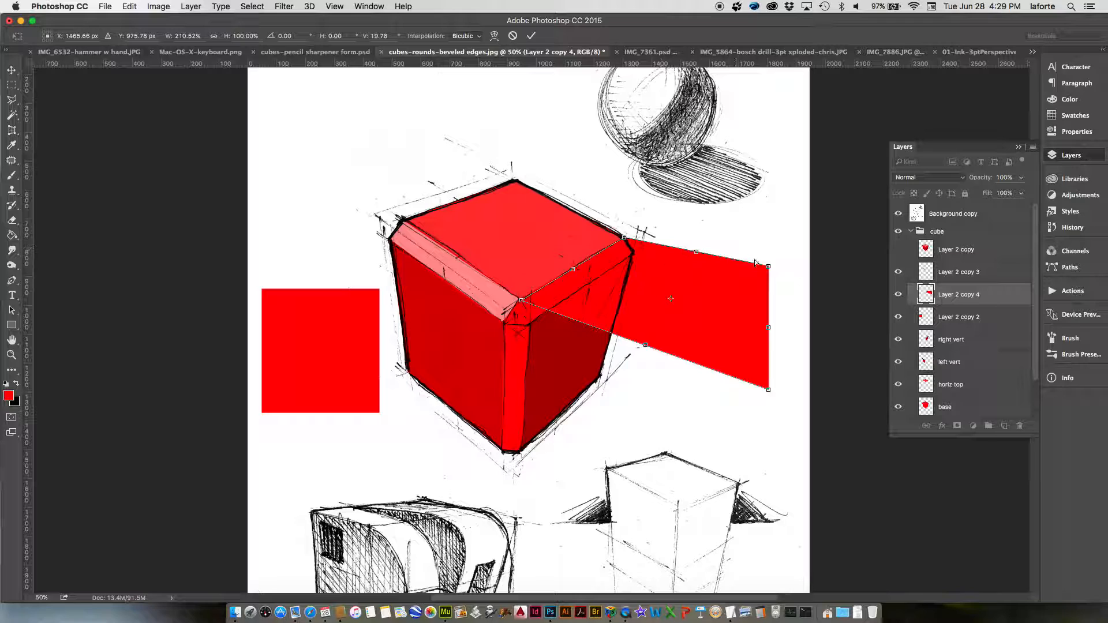
left_click_drag(768, 266, 682, 254)
left_click_drag(768, 389, 530, 324)
left_click_drag(683, 255, 633, 252)
key("Return")
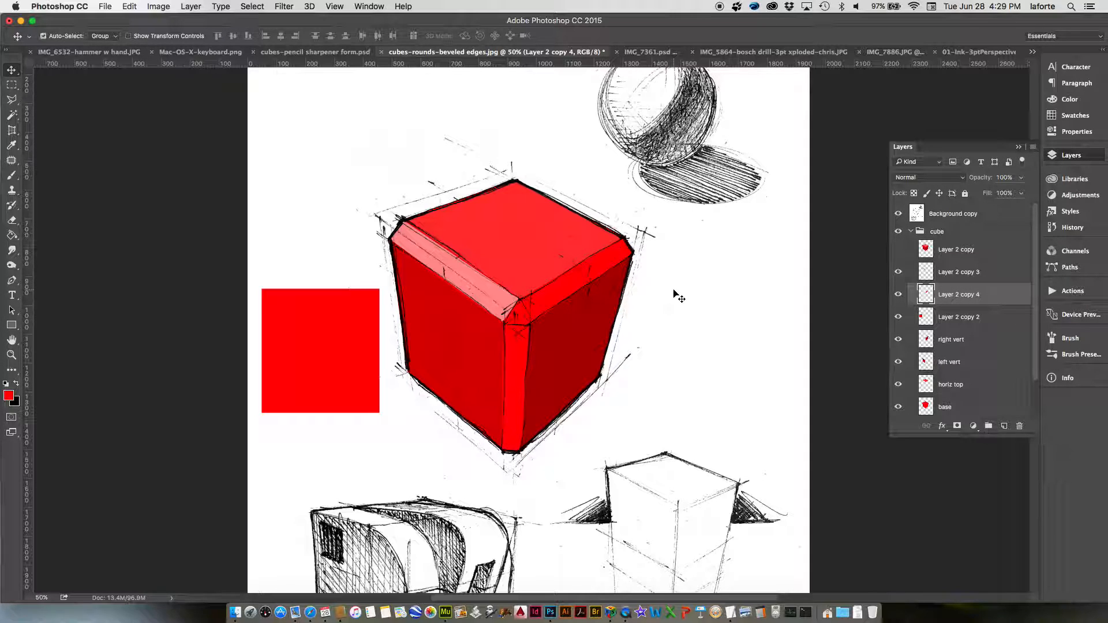
Lighten the upper-right bevel with Hue/Saturation, setting Lightness to +32.
key("super+u")
left_click_drag(236, 254, 256, 257)
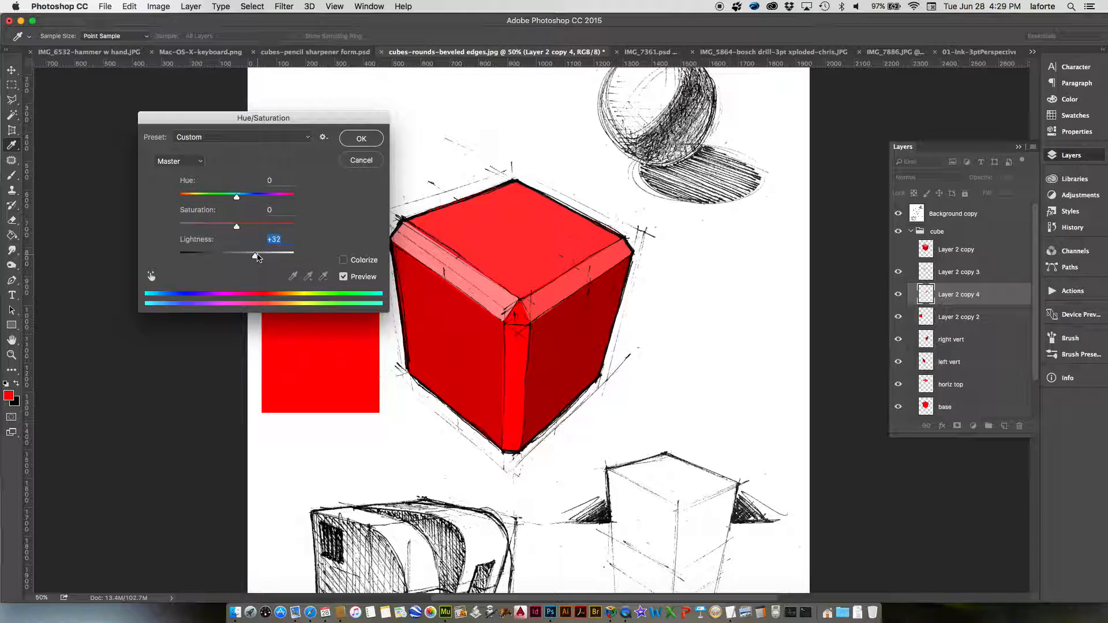
left_click(364, 139)
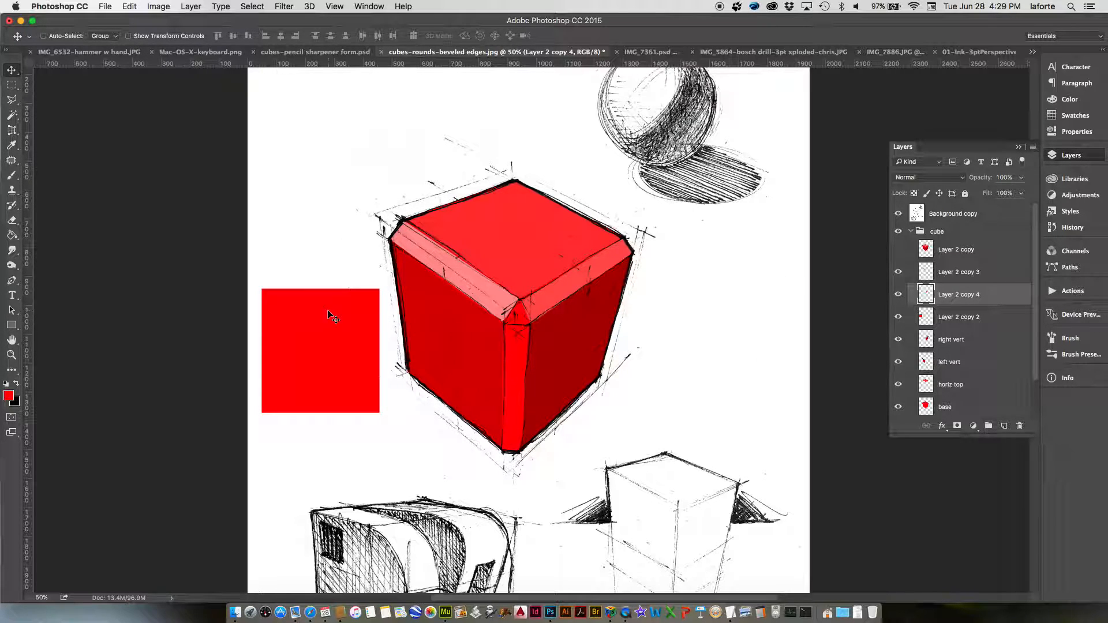
Duplicate the layer of the spare square on the cube's left under its default name, and move the copy over the front vertical bevel.
right_click(321, 324)
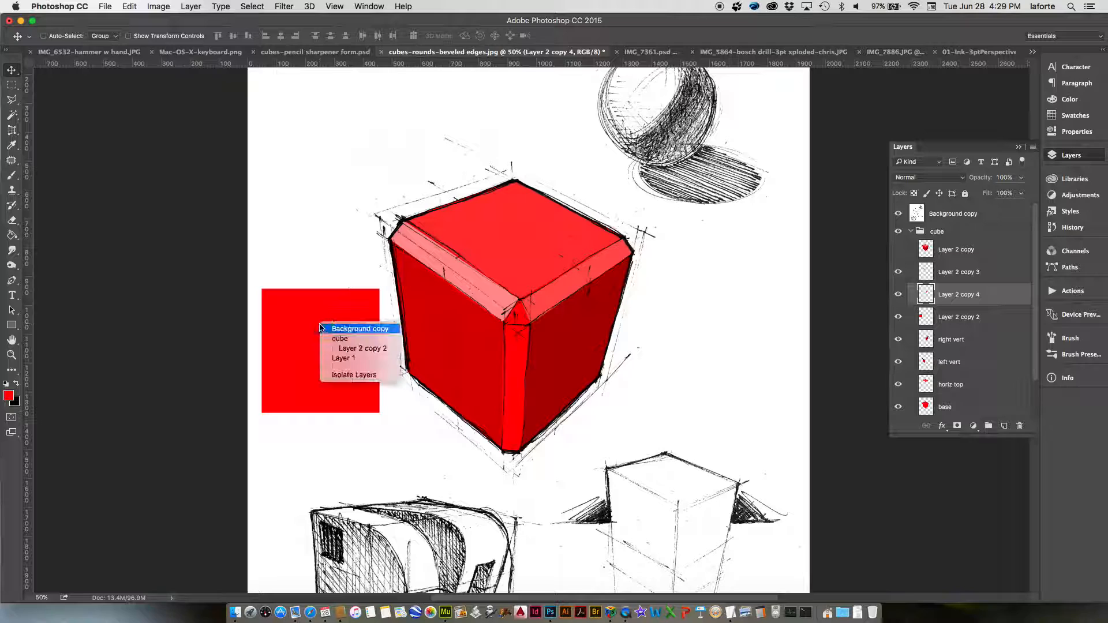
left_click(347, 349)
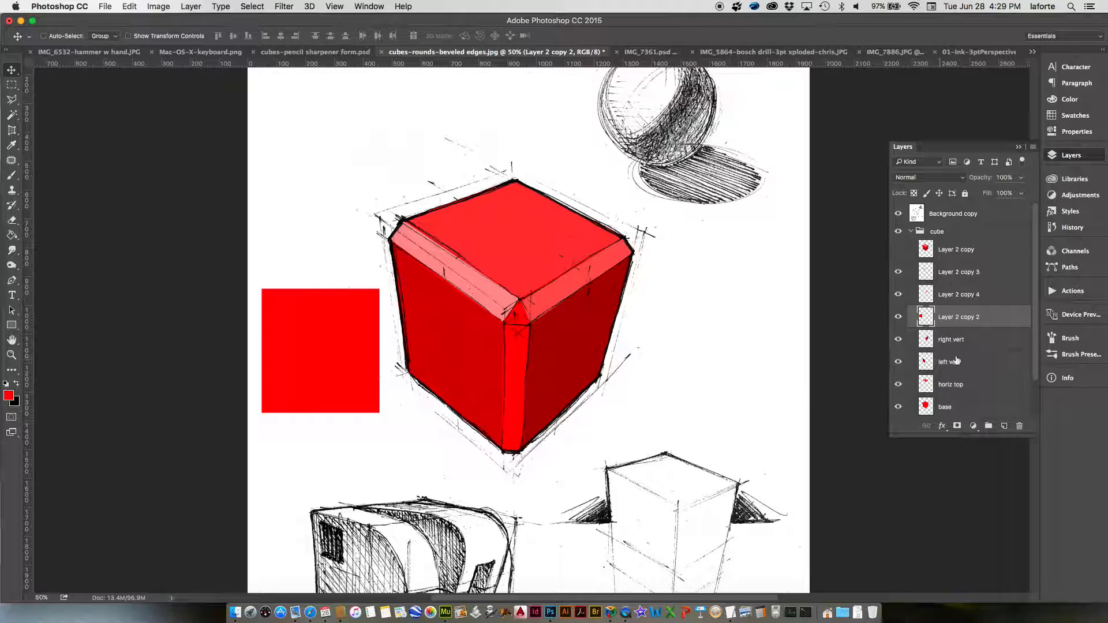
left_click(898, 317)
left_click(898, 317)
right_click(960, 318)
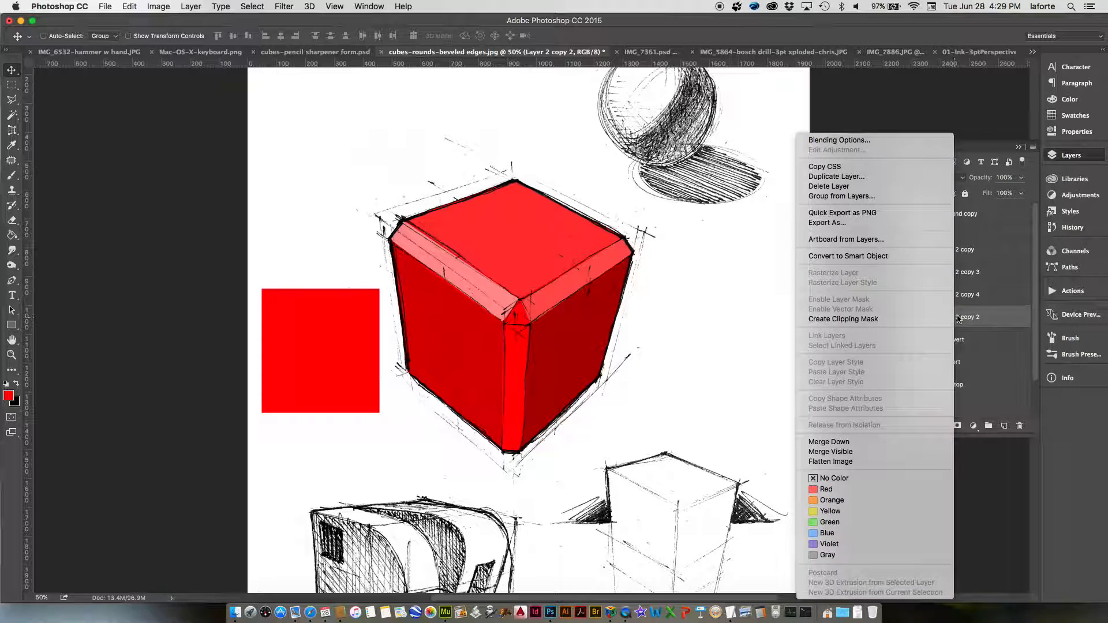
left_click(834, 176)
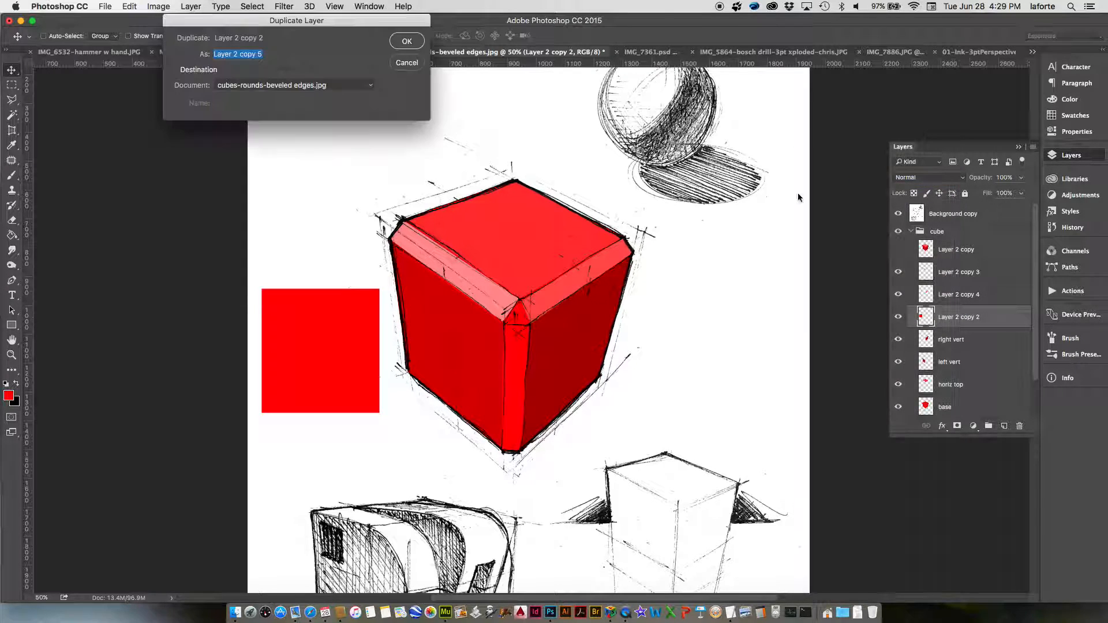
left_click(408, 41)
left_click_drag(643, 358, 853, 386)
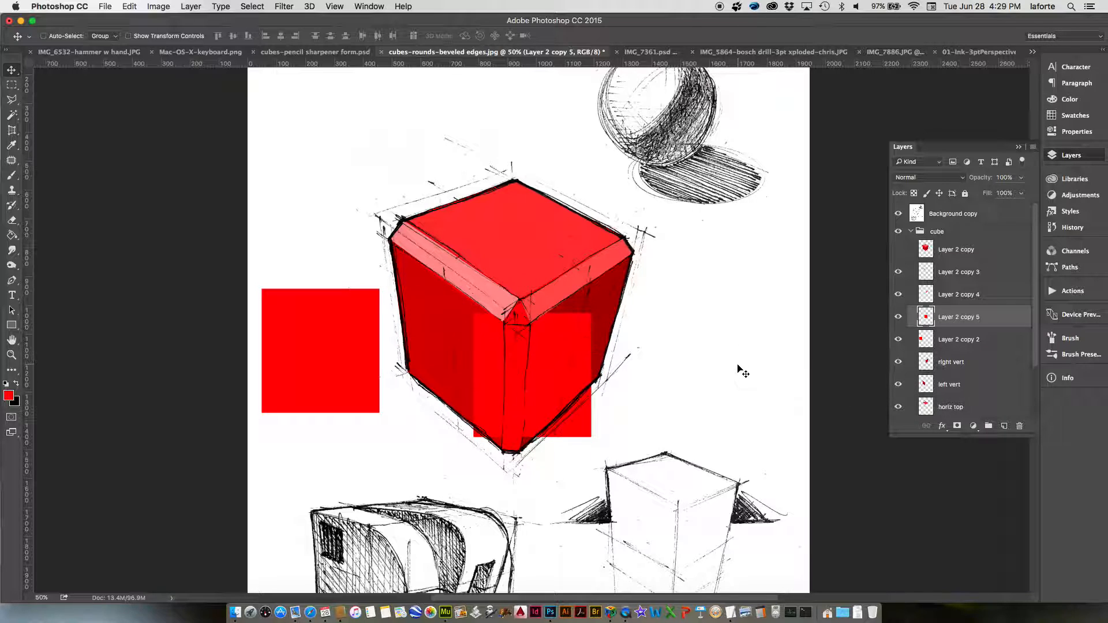
Distort the copied square's corners to fit the cube's front vertical bevel, and apply the transform.
key("super+t")
right_click(556, 348)
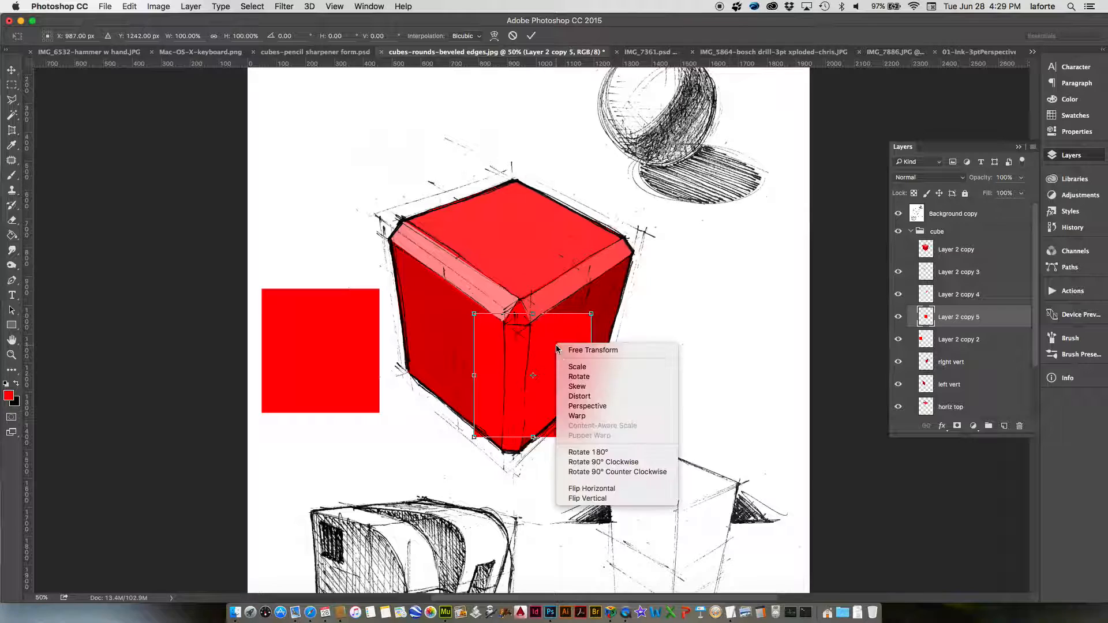
left_click(586, 405)
left_click_drag(591, 437, 521, 454)
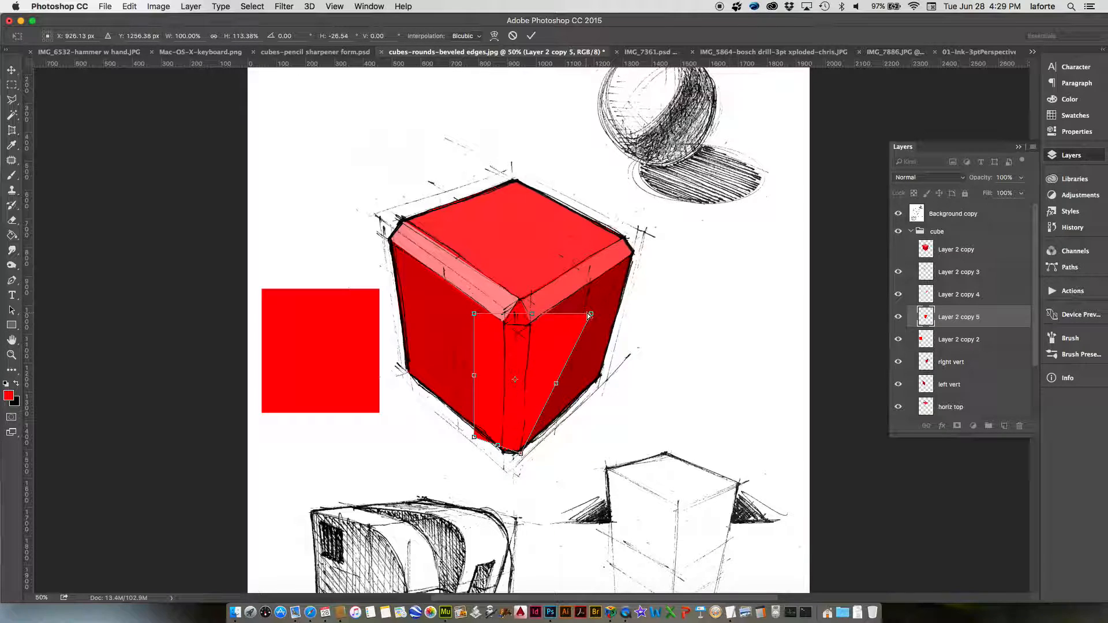
left_click_drag(591, 315, 505, 325)
left_click_drag(474, 438, 501, 451)
key("Return")
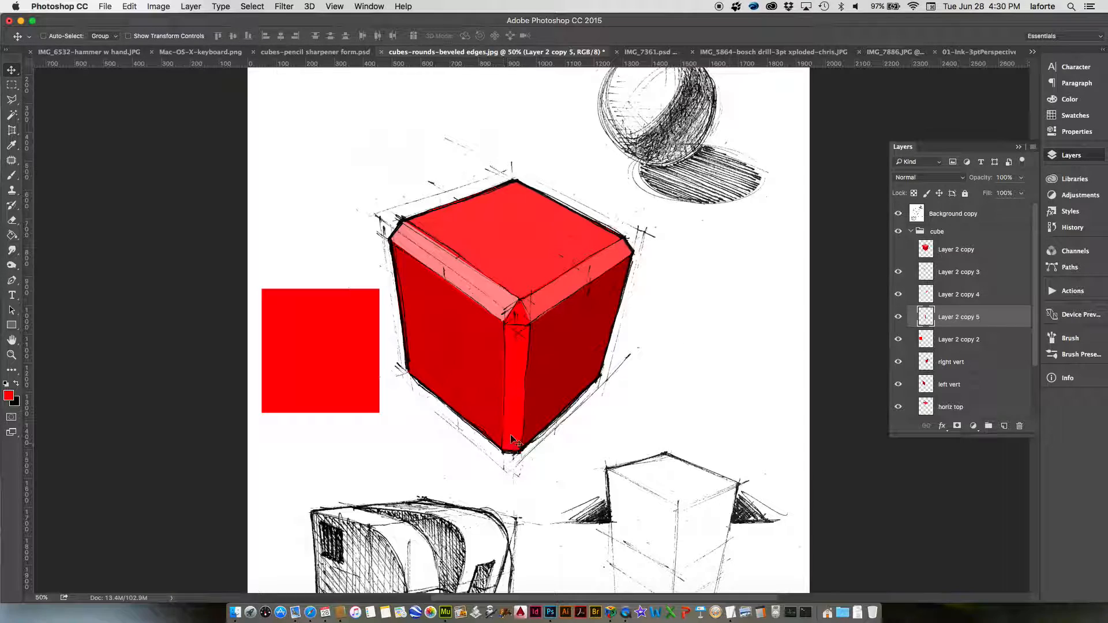
Darken the front vertical bevel with Hue/Saturation, setting Lightness to -47.
key("super+u")
left_click_drag(230, 260, 227, 258)
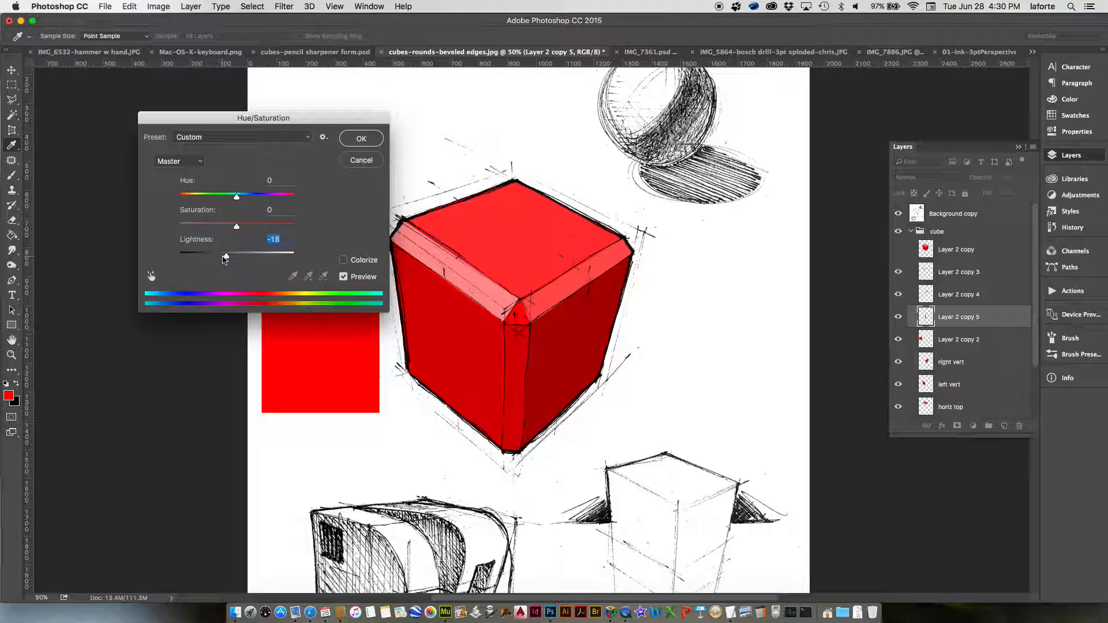
left_click(216, 259)
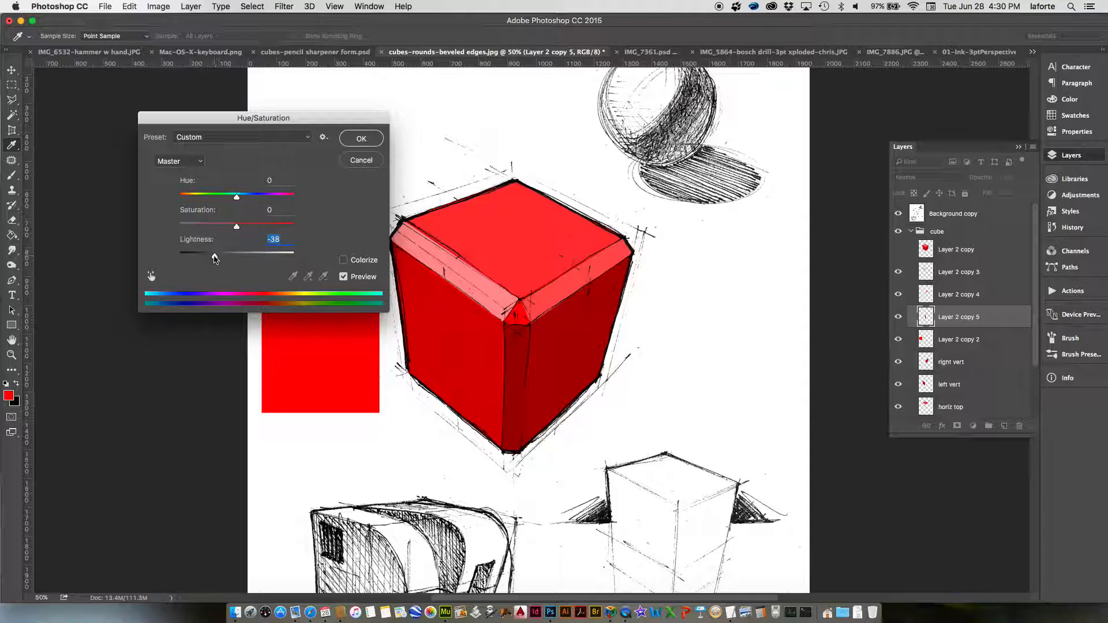
left_click_drag(211, 258, 210, 258)
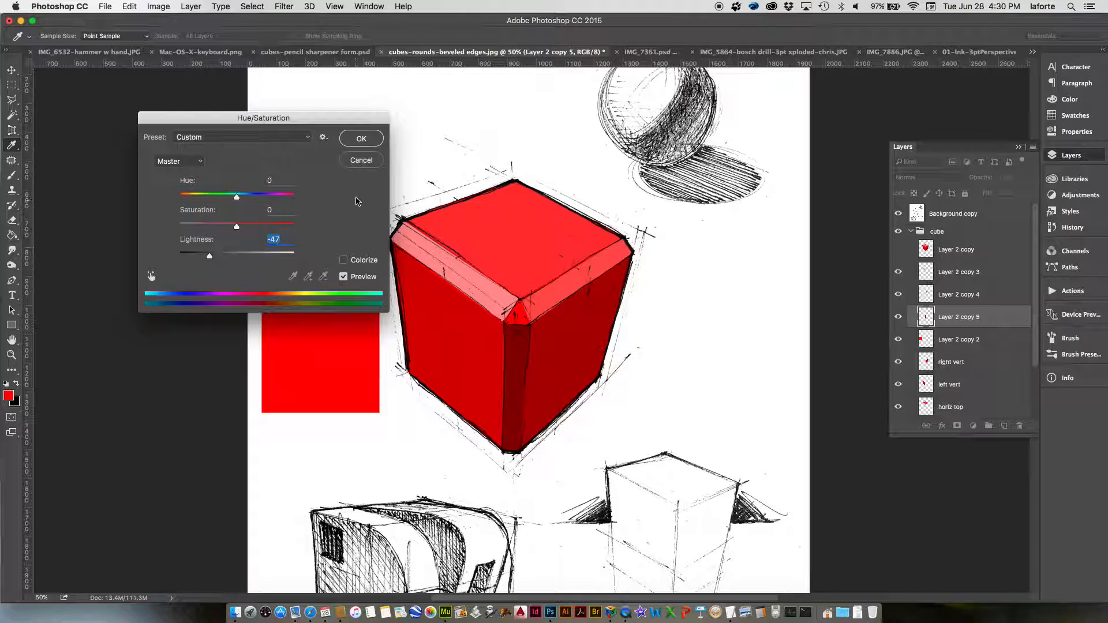
left_click(370, 144)
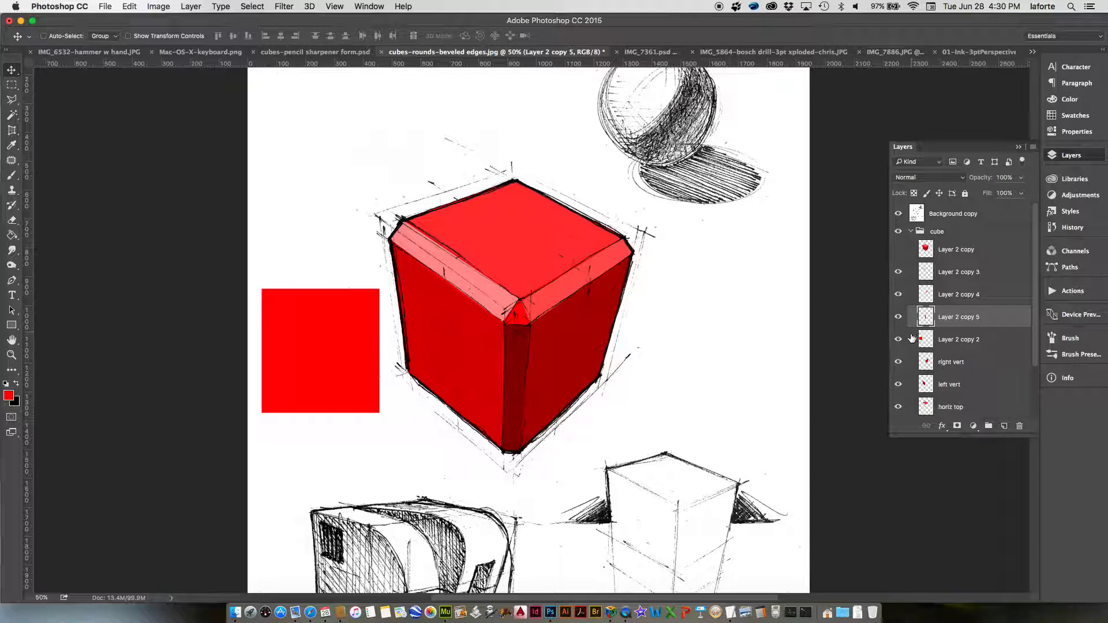
Move the spare square's layer directly below Layer 2 copy, and hide both it and the Background copy line layer.
left_click_drag(958, 341, 965, 269)
left_click(899, 272)
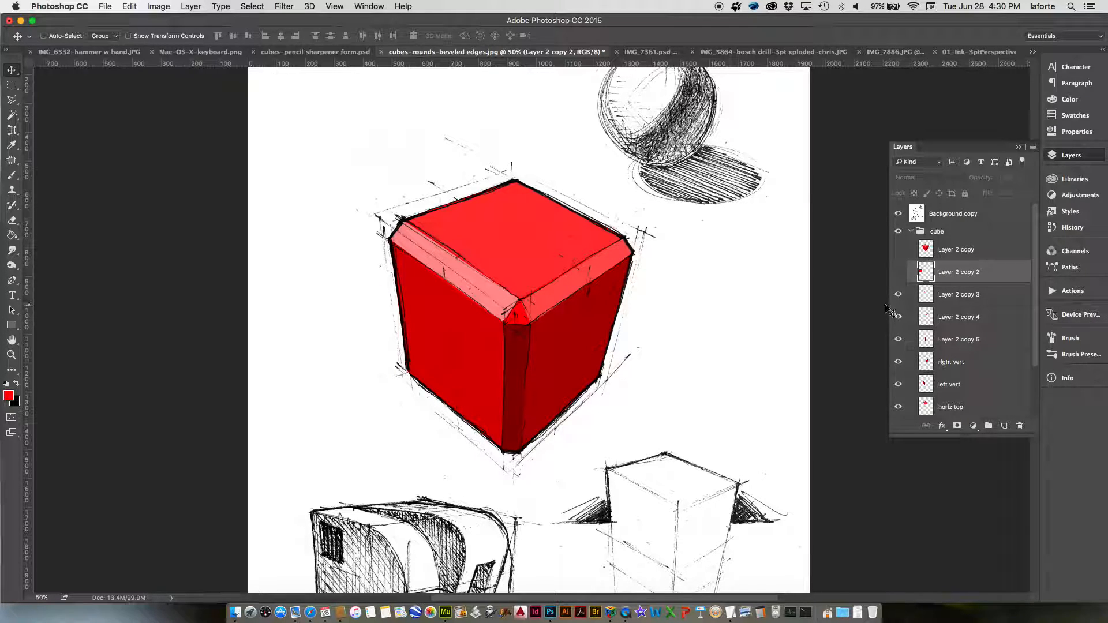
scroll(1031, 304, "down", 2)
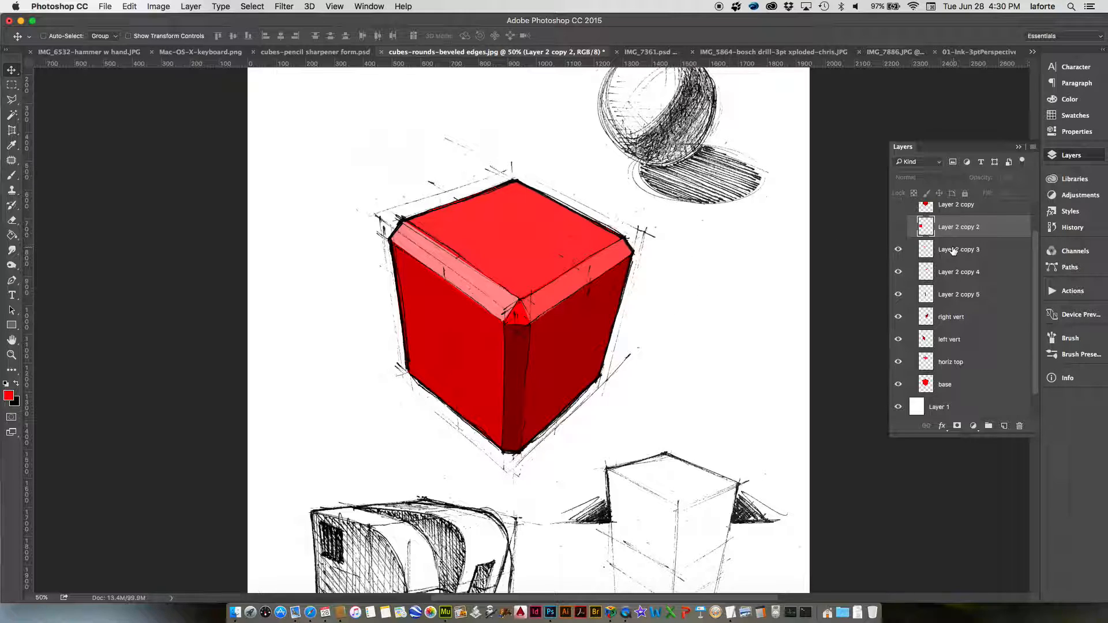
scroll(1010, 265, "up", 2)
left_click(898, 213)
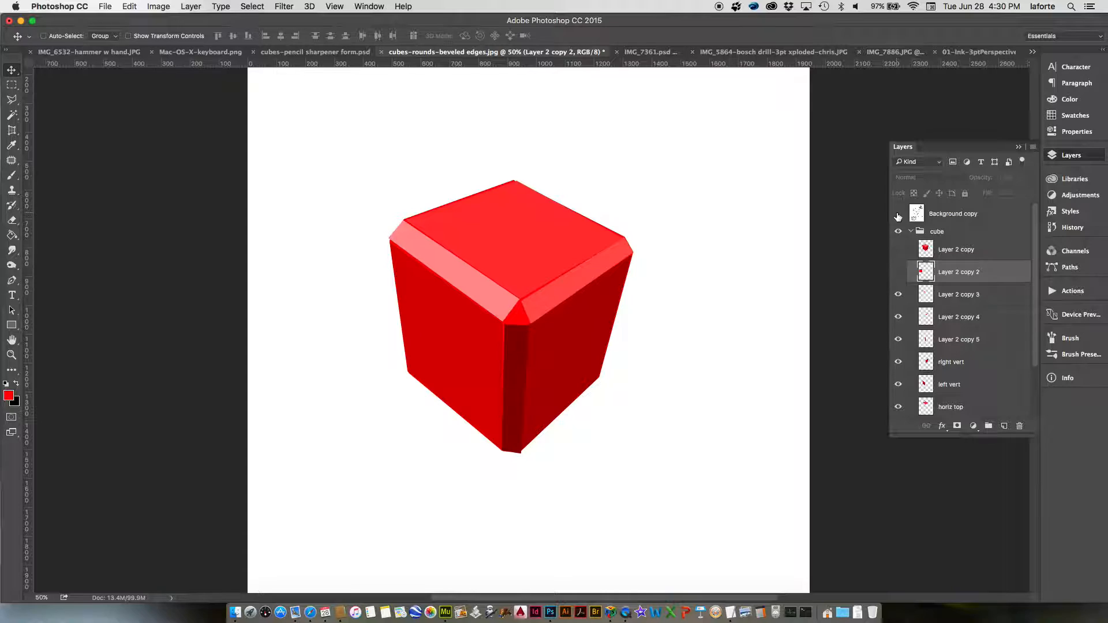
Make Layer 2 copy 3 the active layer and draw a rectangular marquee selection around the whole cube.
scroll(1037, 252, "down", 2)
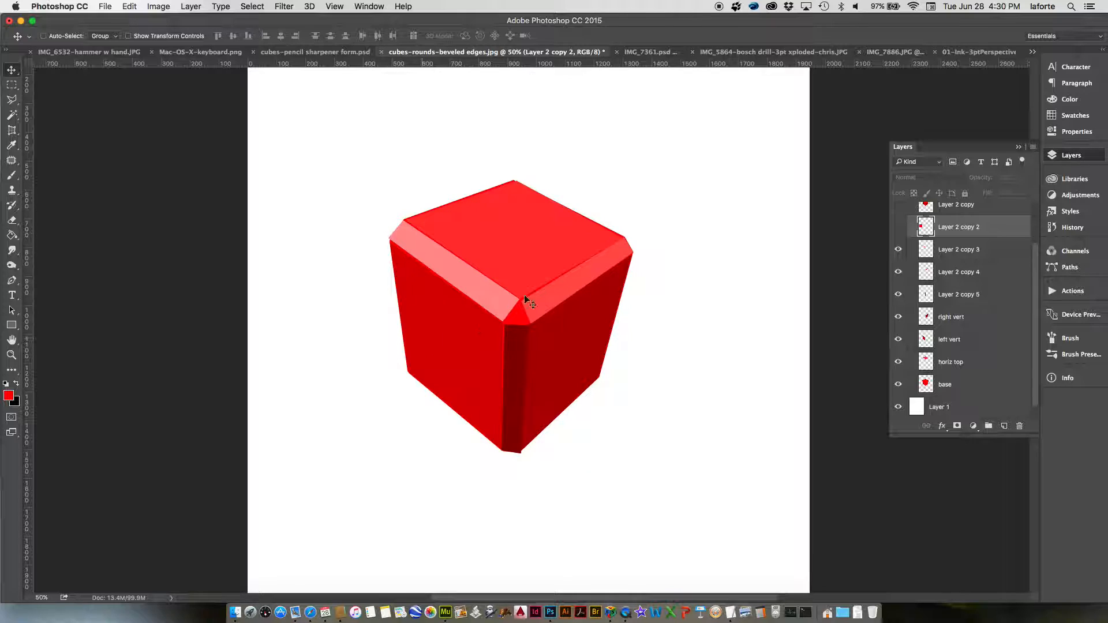
left_click(978, 251)
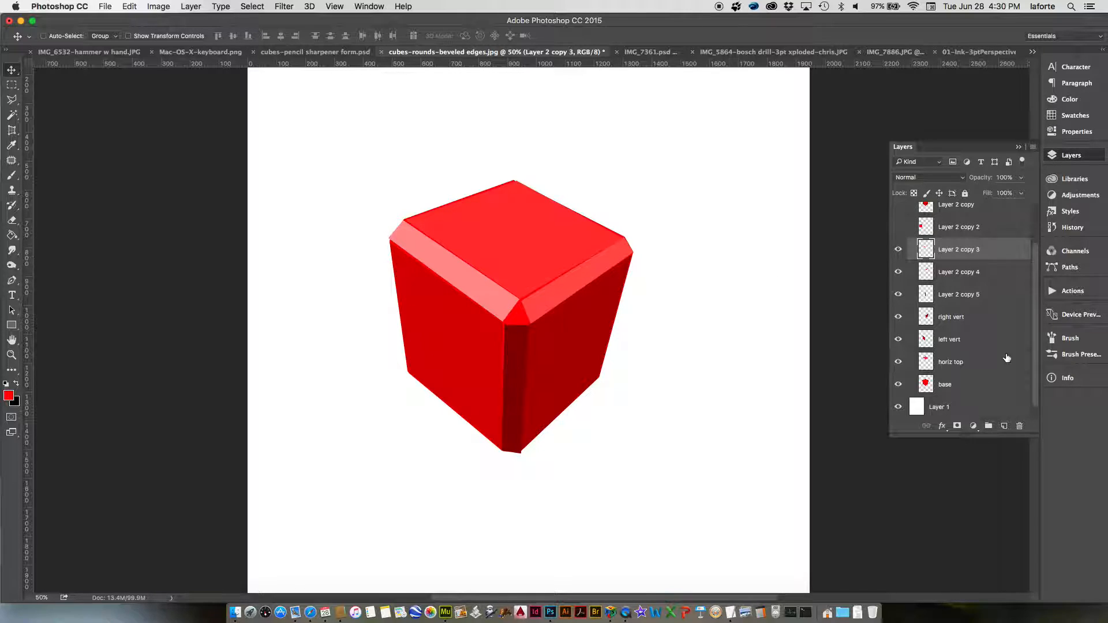
left_click(158, 6)
mouse_move(148, 23)
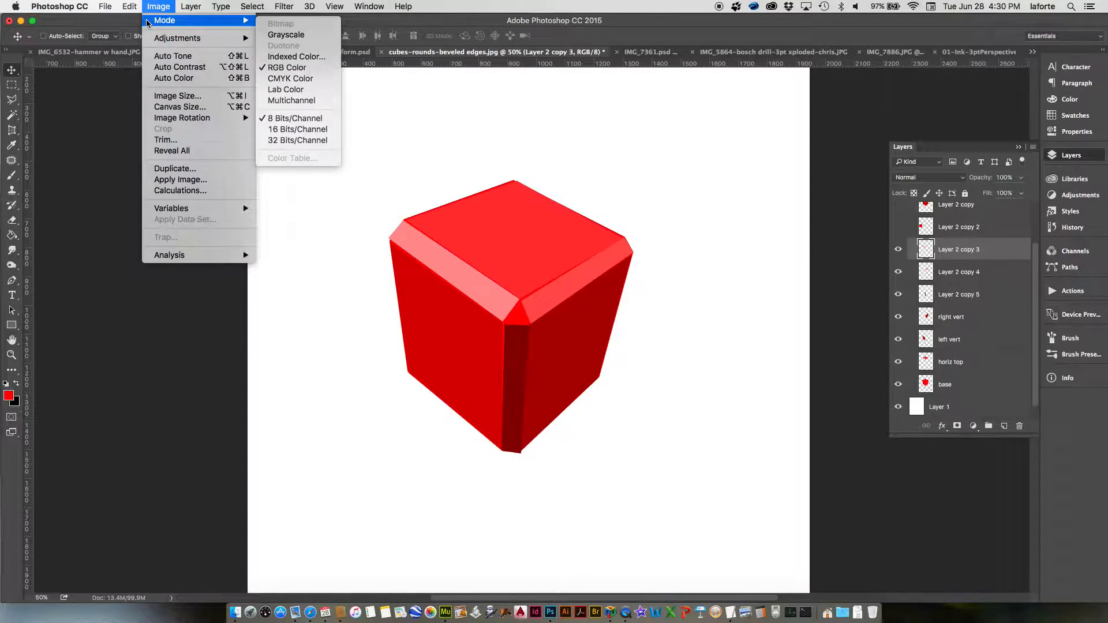
left_click(150, 9)
key("m")
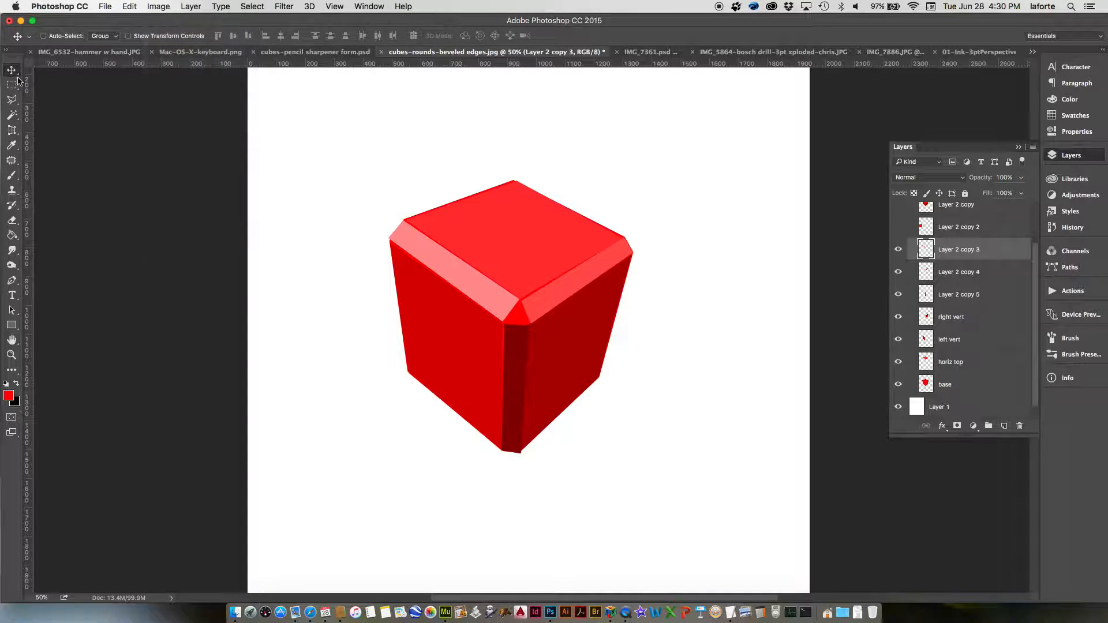
left_click_drag(363, 156, 652, 481)
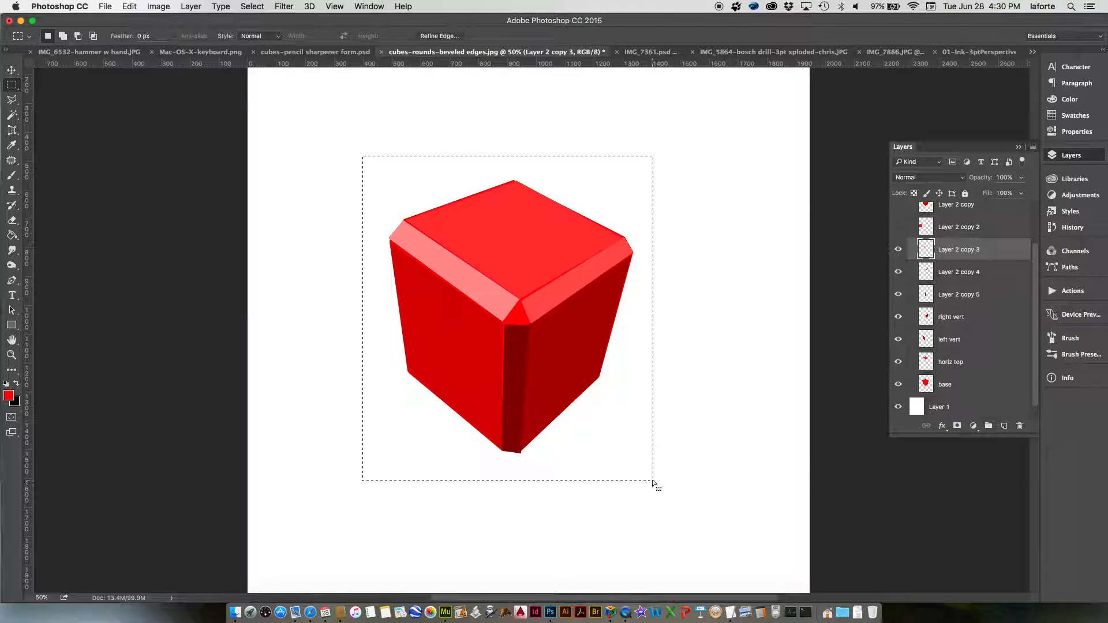
Paste a merged copy of the selected cube as a new layer, and hide the separate bevel, face and base layers beneath it.
left_click(129, 7)
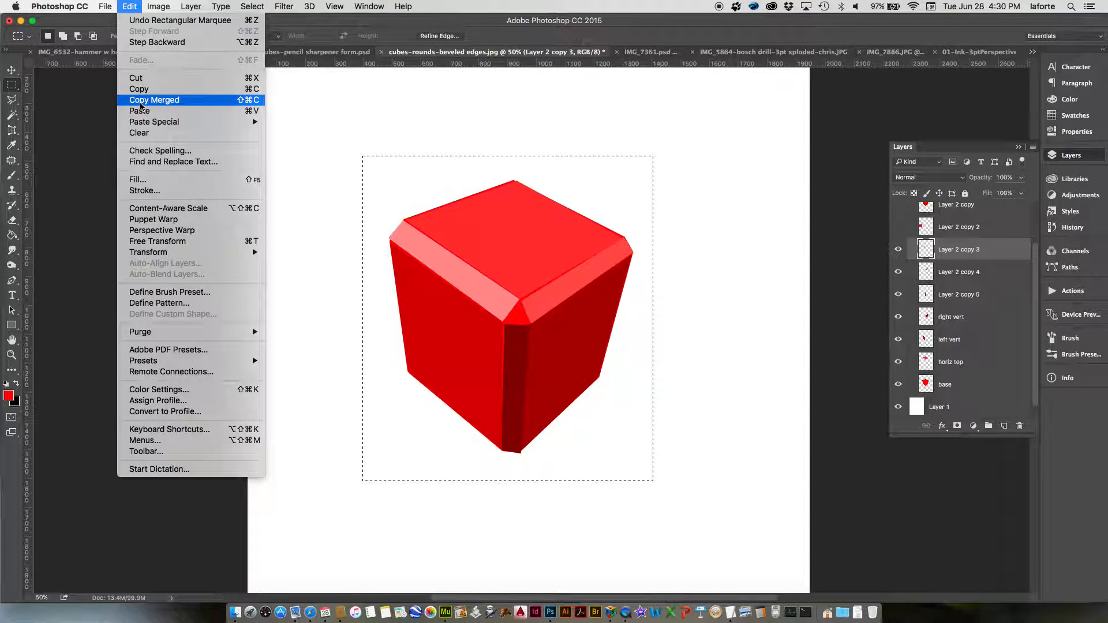
left_click(140, 102)
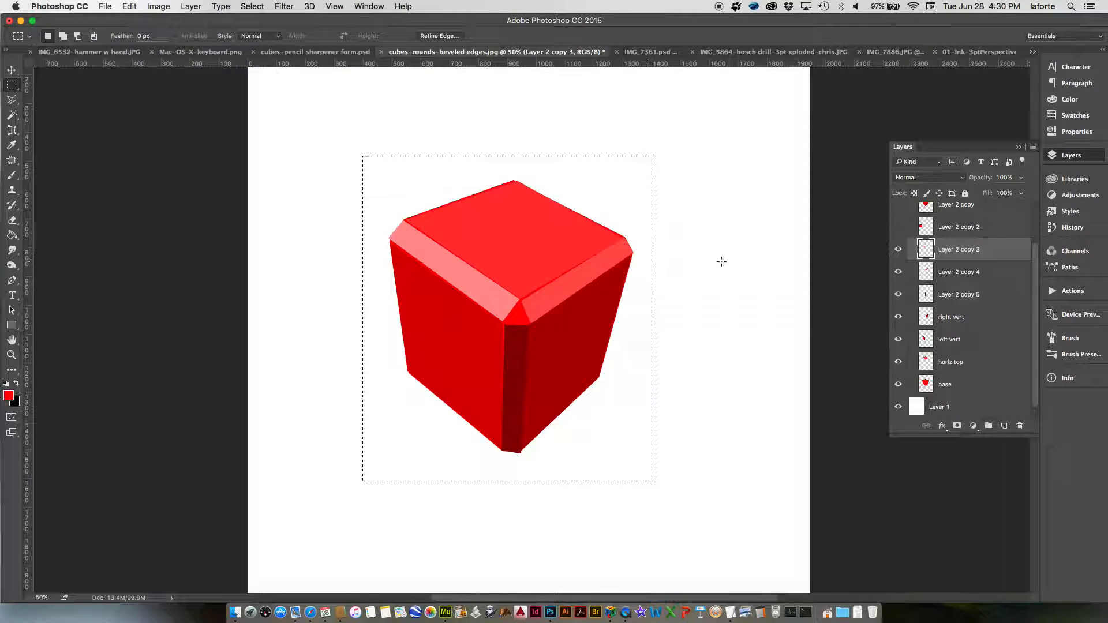
key("super+v")
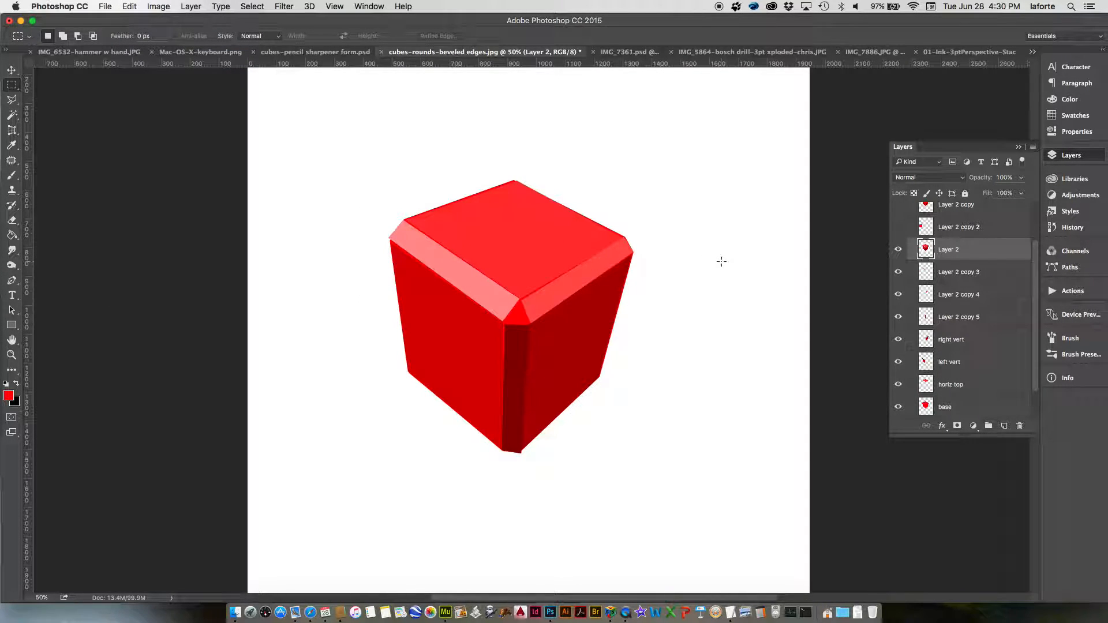
left_click_drag(898, 272, 898, 407)
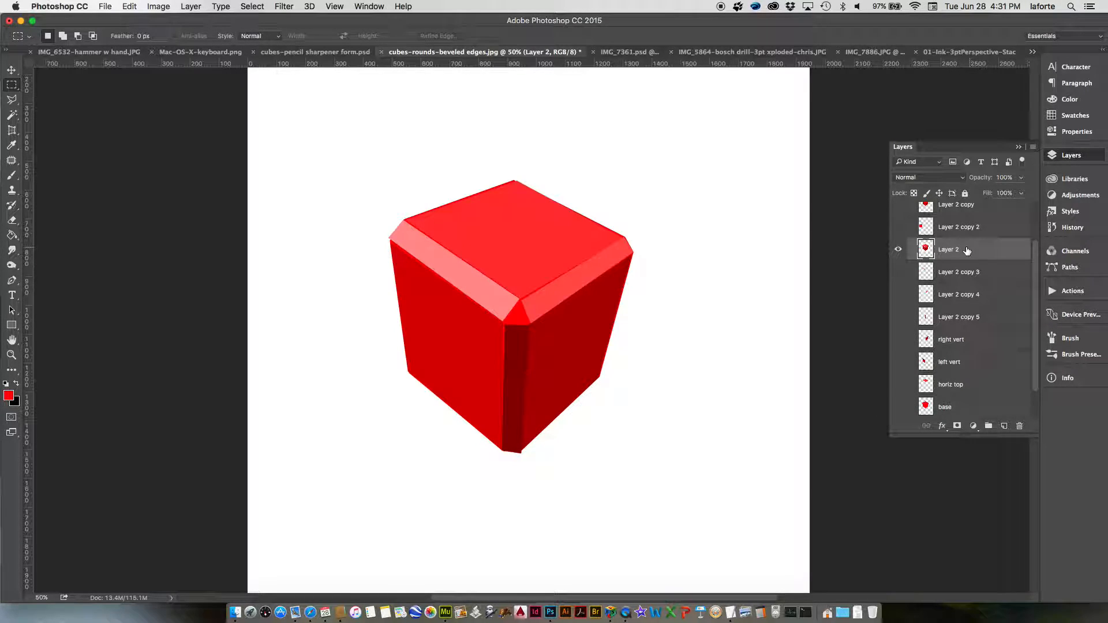
Recolour the merged cube on Layer 2 to purple with Hue/Saturation, setting Hue to -70.
key("super+u")
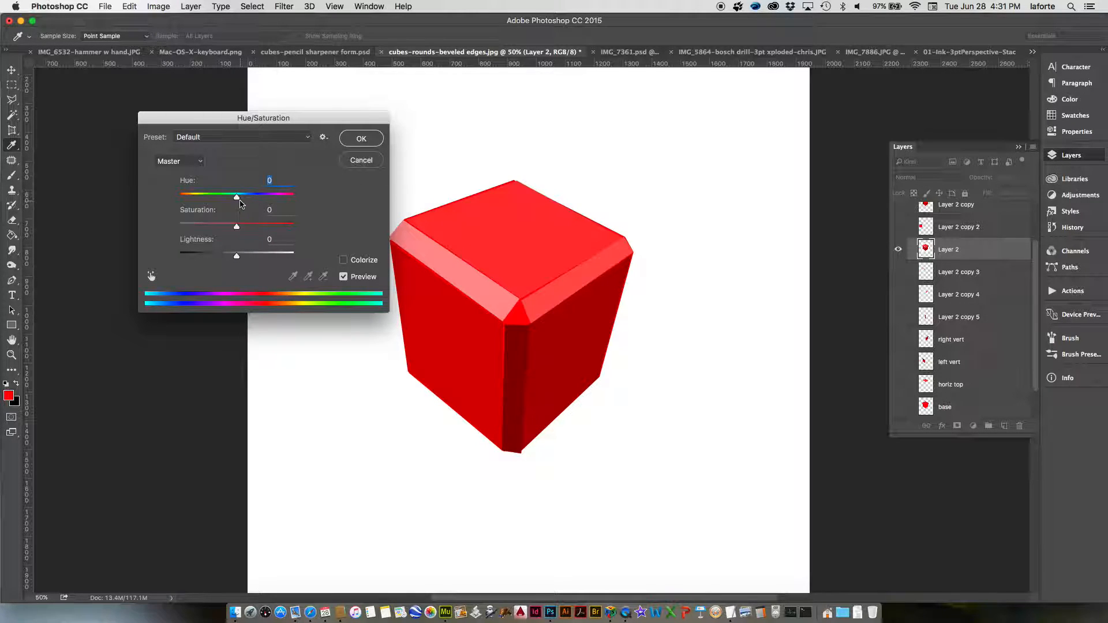
left_click_drag(236, 199, 205, 202)
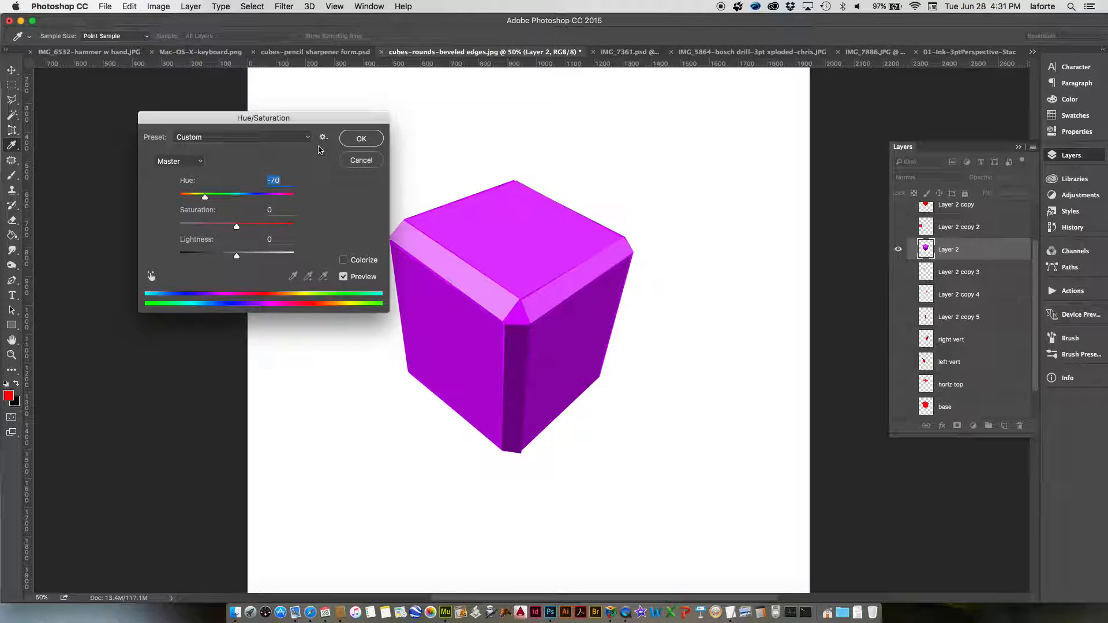
left_click(347, 139)
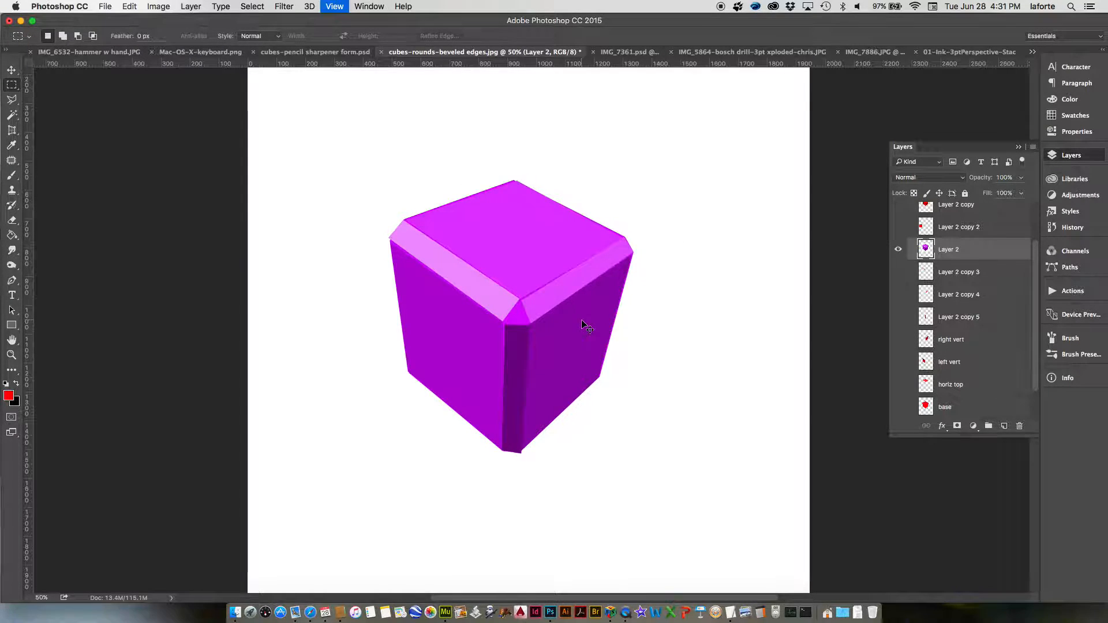
Show the Background copy line drawing over the purple cube.
key("super+minus")
key("super+minus")
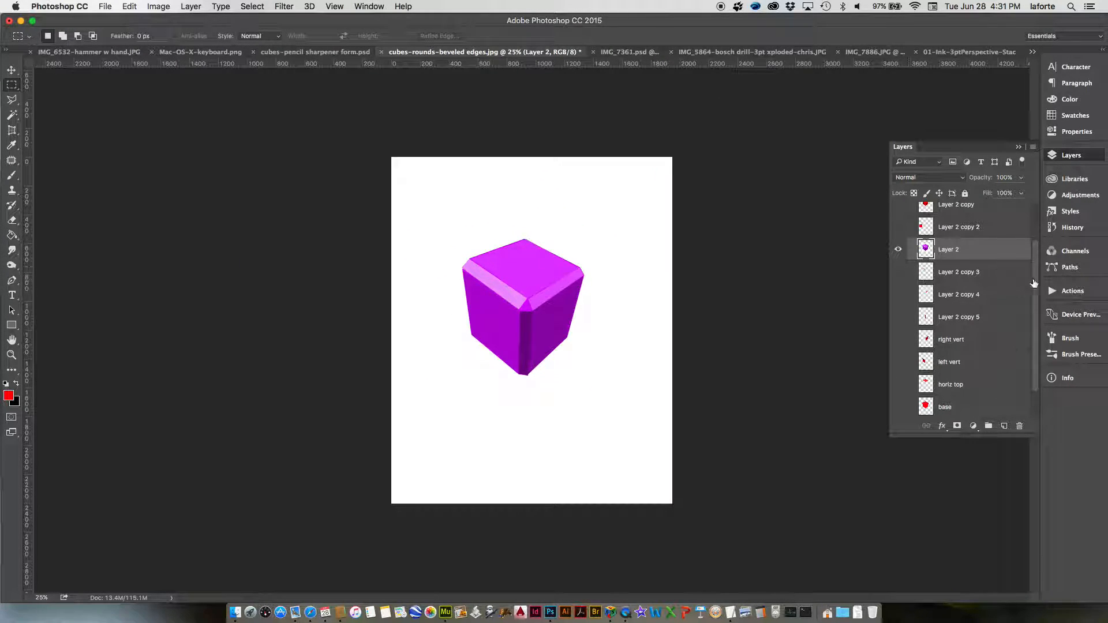
scroll(938, 231, "up", 1)
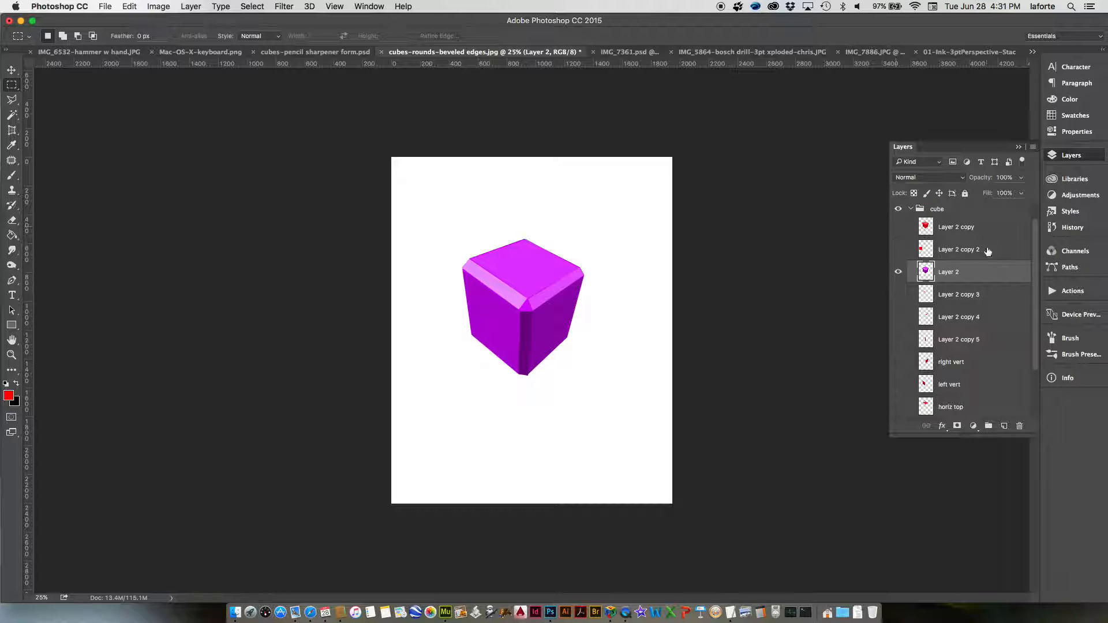
scroll(988, 252, "up", 1)
left_click(898, 213)
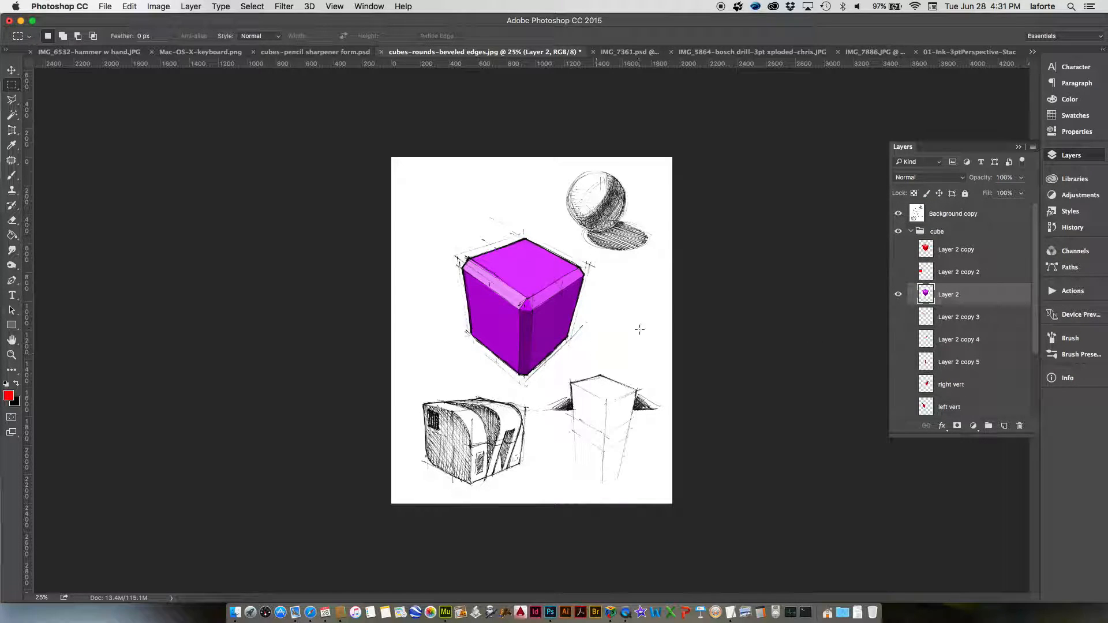
left_click(910, 231)
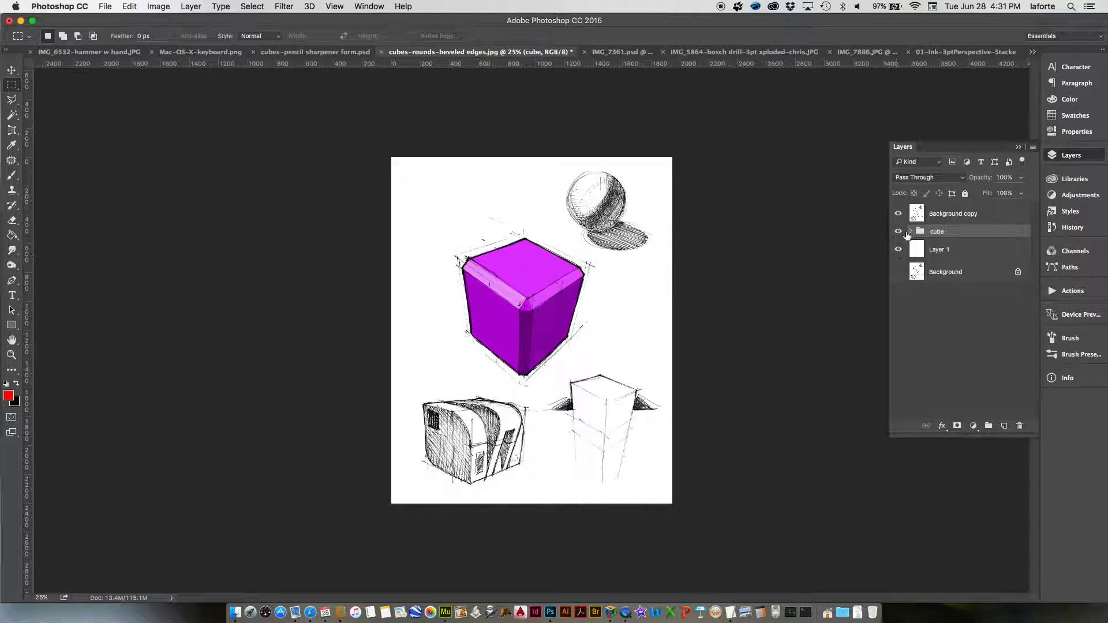
left_click(911, 231)
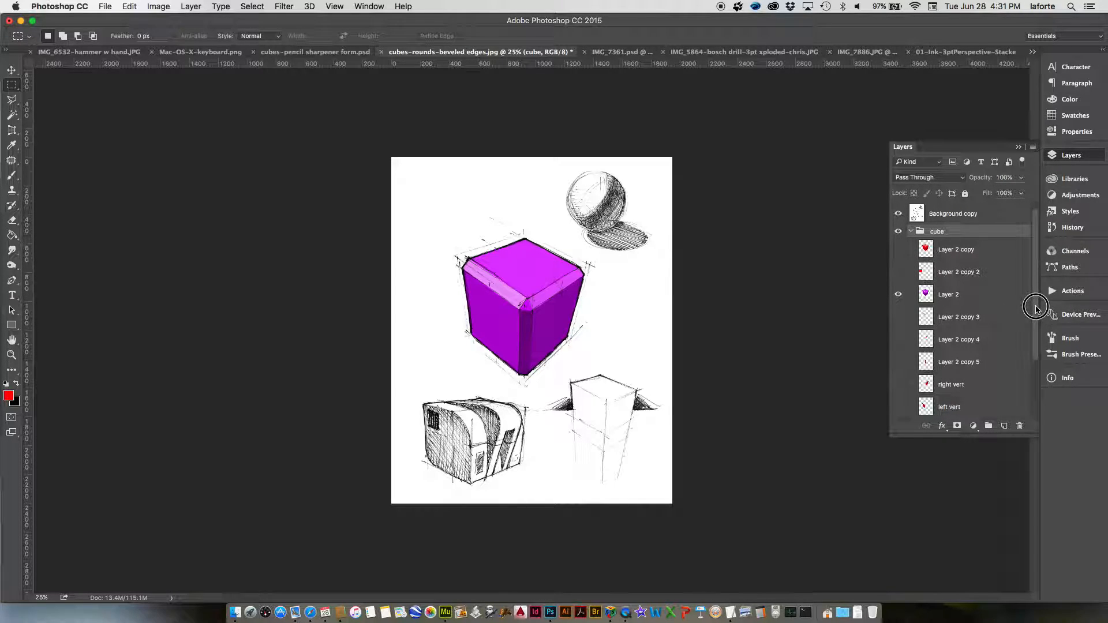
scroll(1034, 306, "down", 1)
key("super+equal")
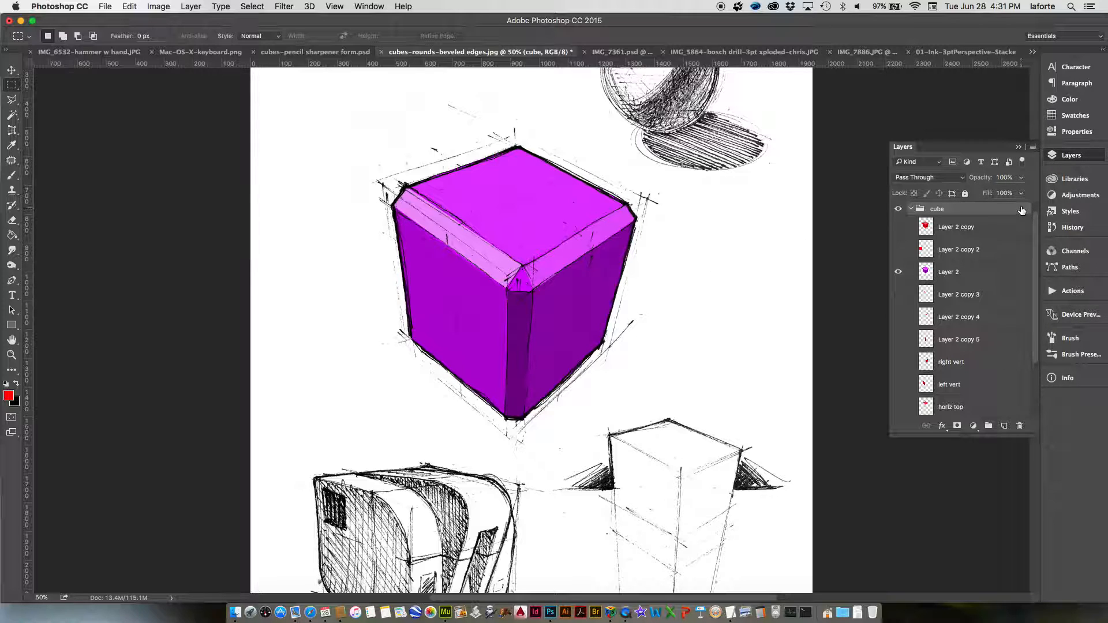
left_click(911, 211)
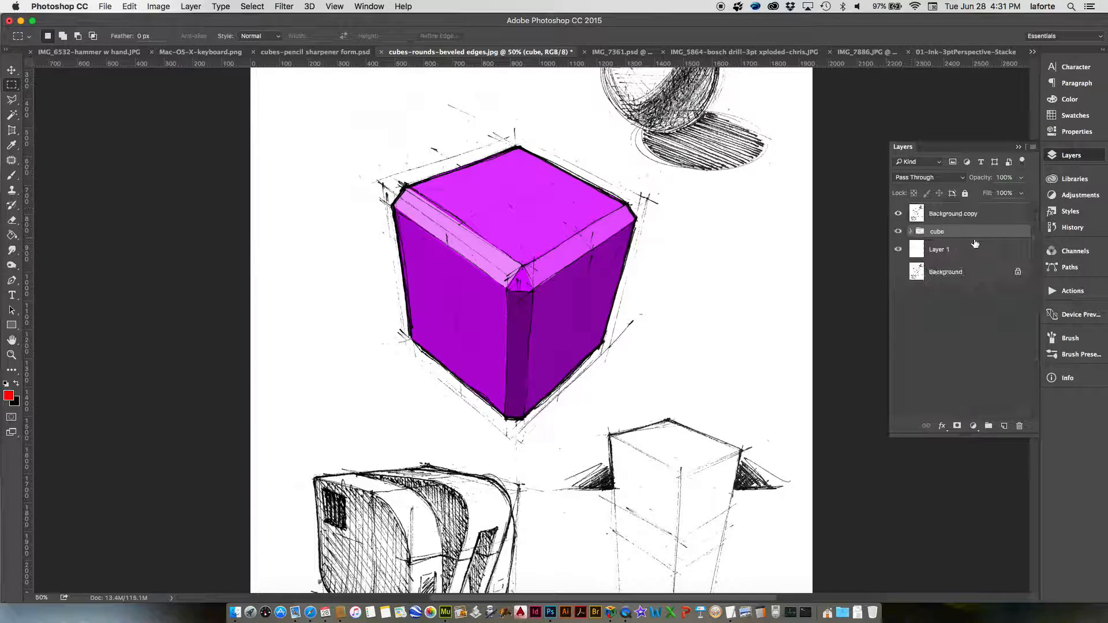
left_click(912, 233)
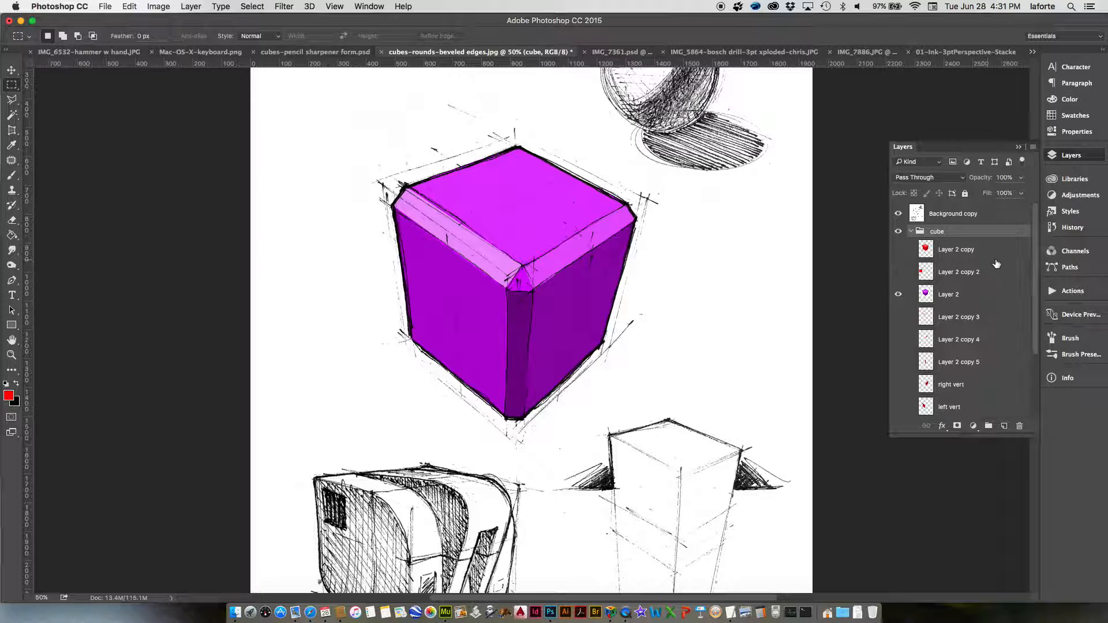
Group the hidden layers from Layer 2 copy 3 down to base into a new group named "base values".
scroll(1035, 258, "down", 3)
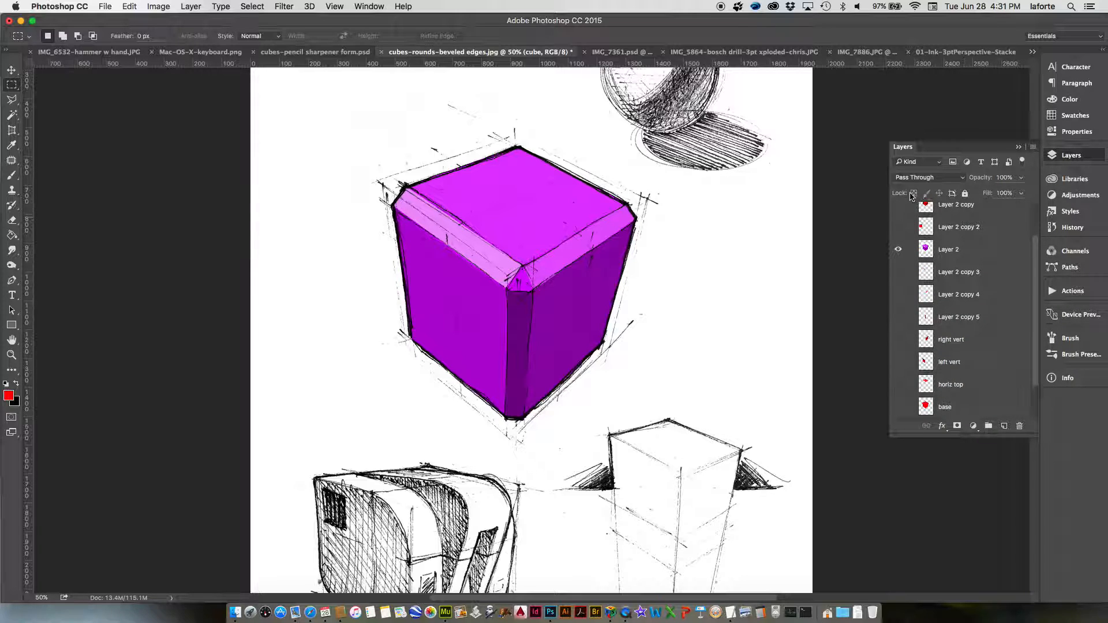
left_click_drag(888, 214, 870, 214)
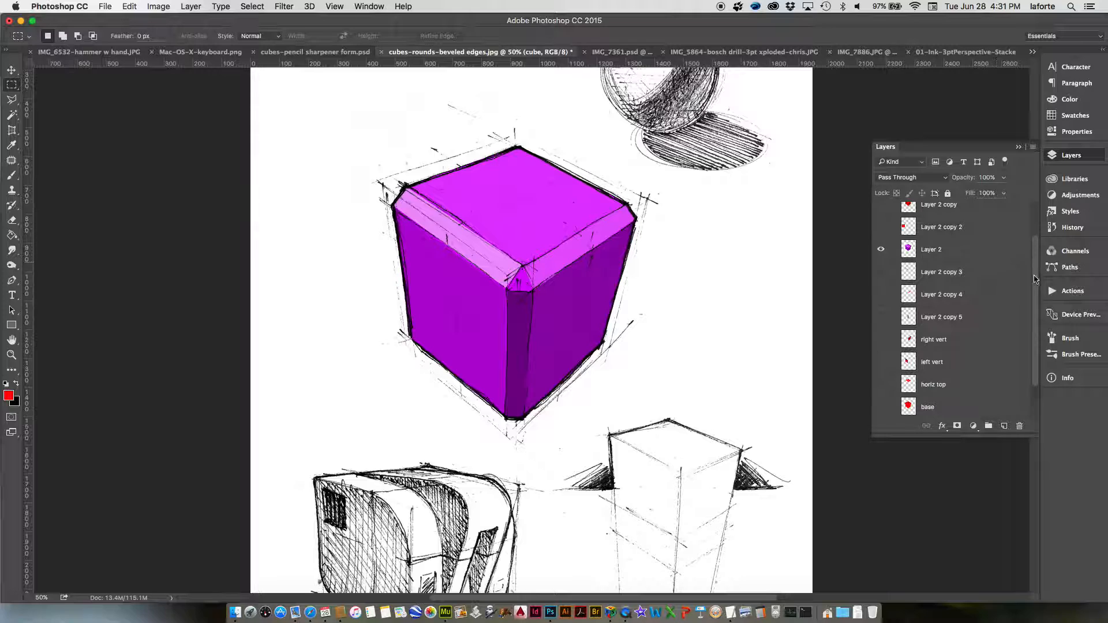
mouse_move(1036, 273)
left_mouse_down()
mouse_move(1034, 305)
mouse_move(1034, 294)
left_mouse_up()
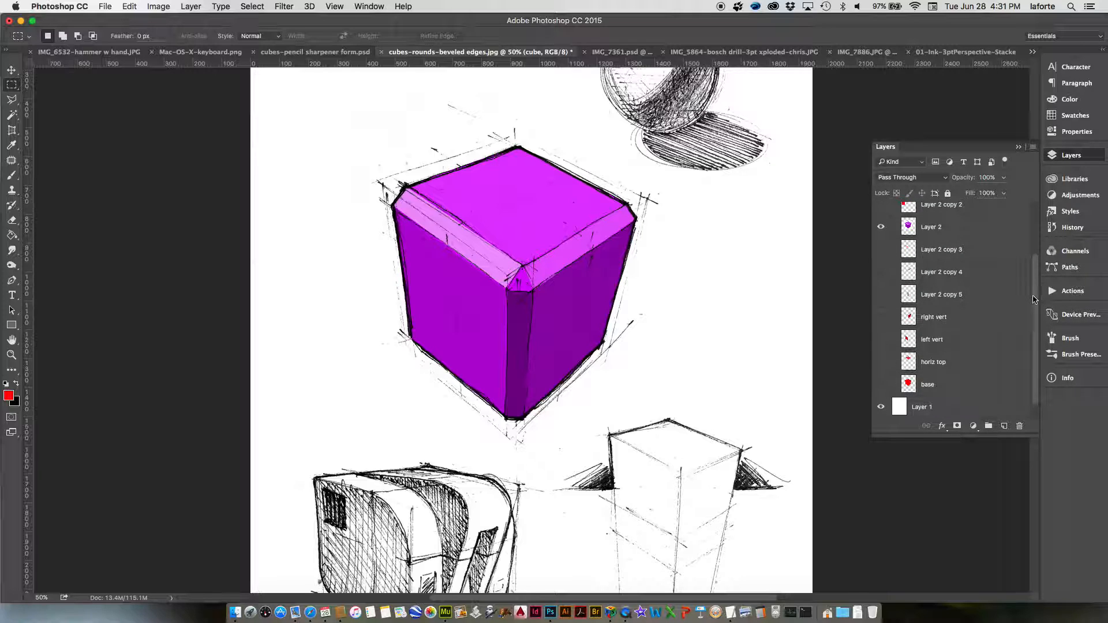
left_click(952, 254)
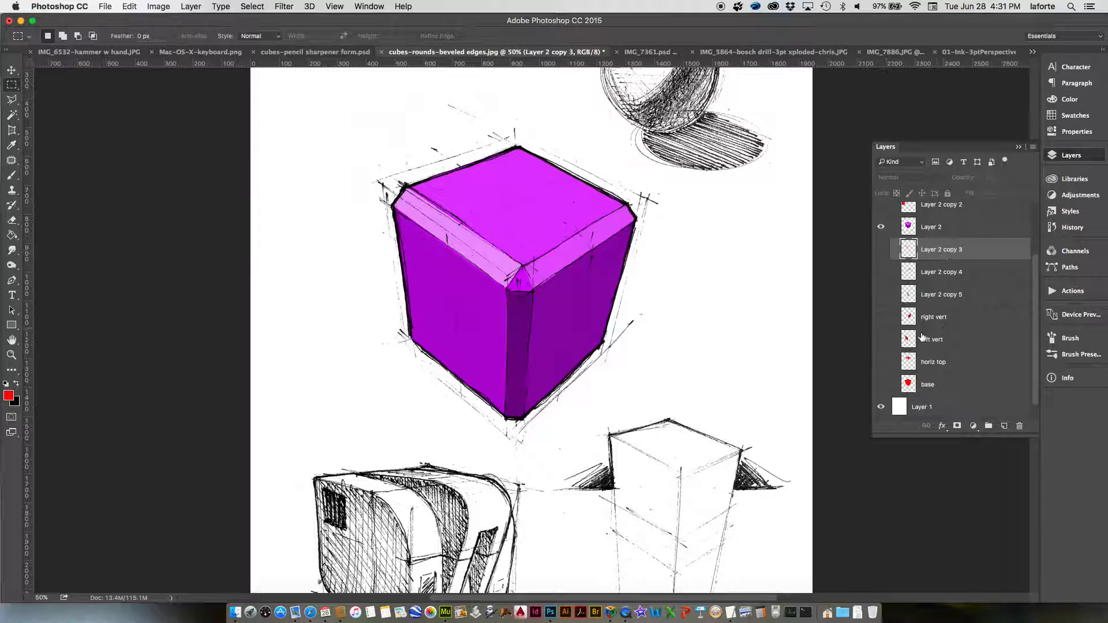
left_click(936, 385, "shift")
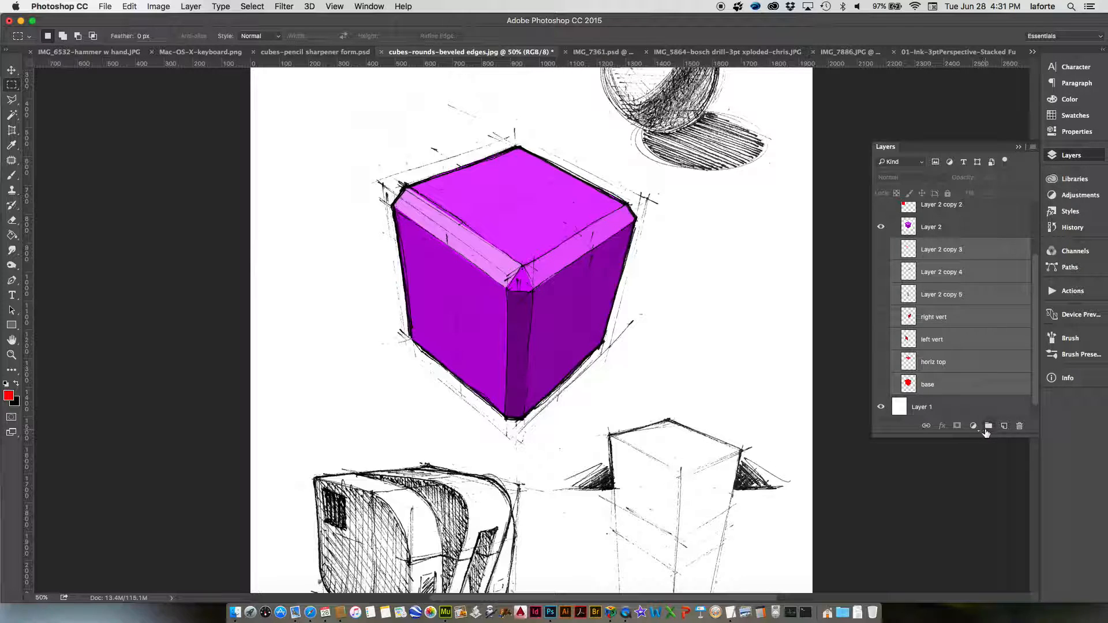
right_click(937, 318)
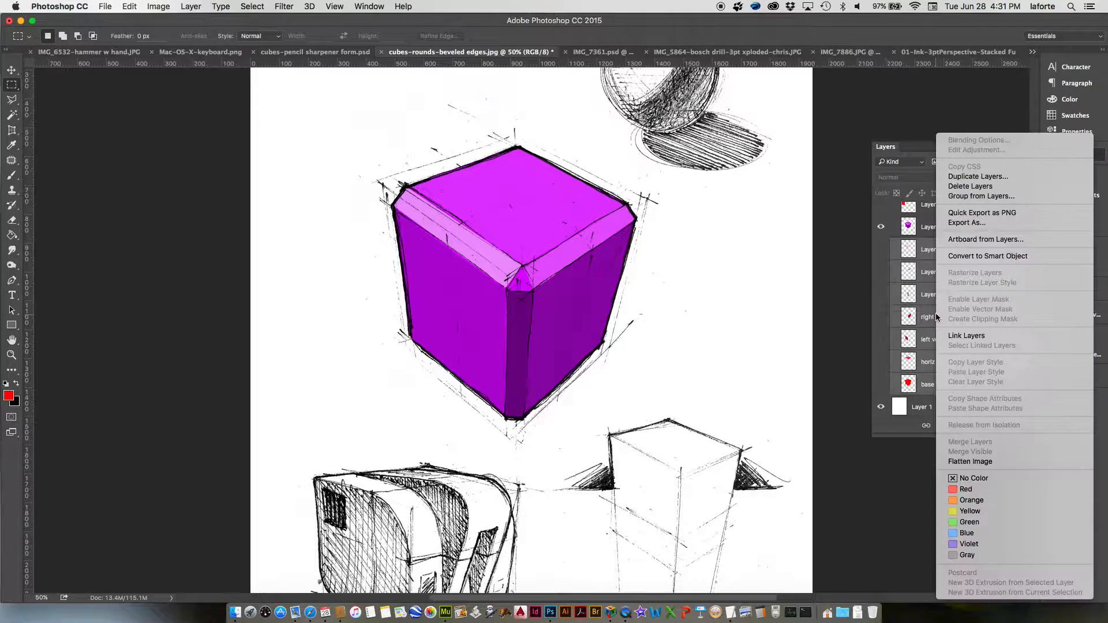
left_click(982, 196)
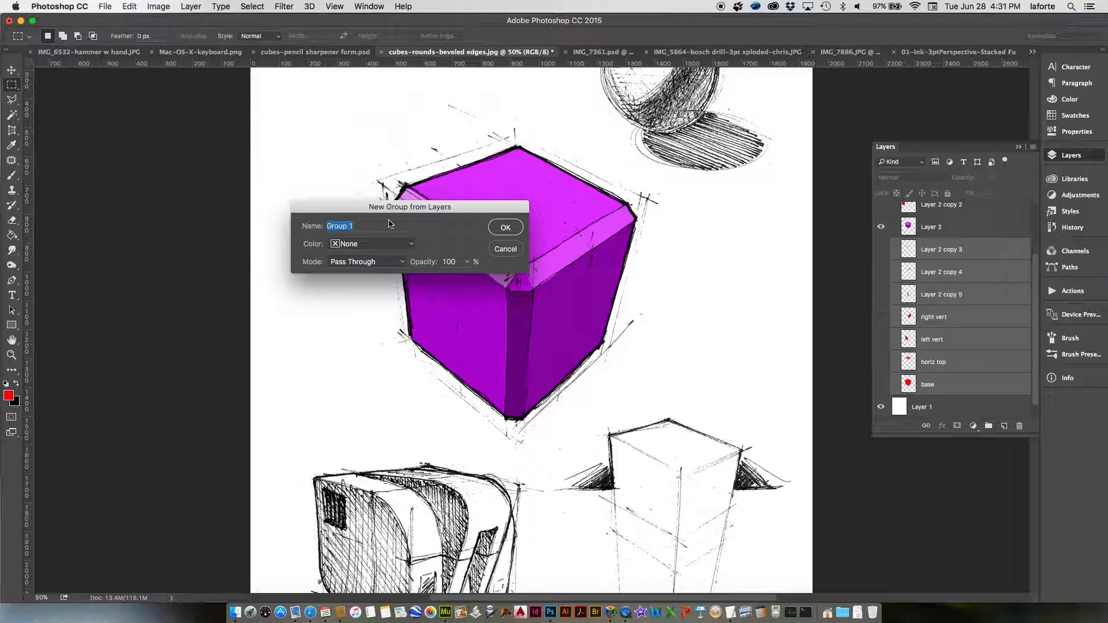
type("base values")
key("Return")
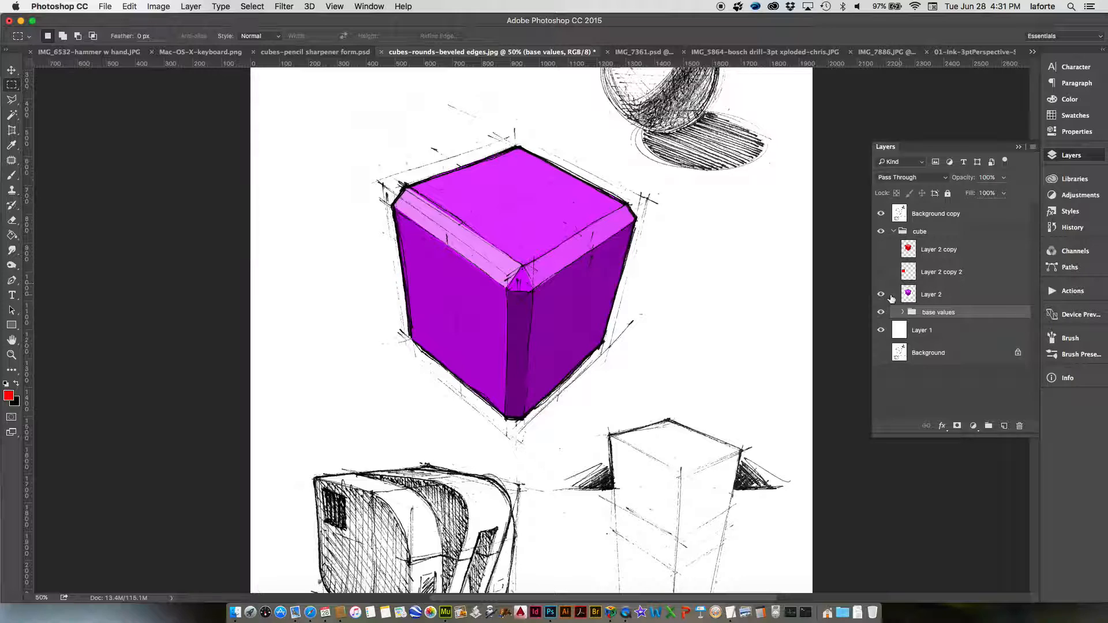
Create a new layer above Background copy, outside the cube group, and make it the active layer.
left_click(929, 294)
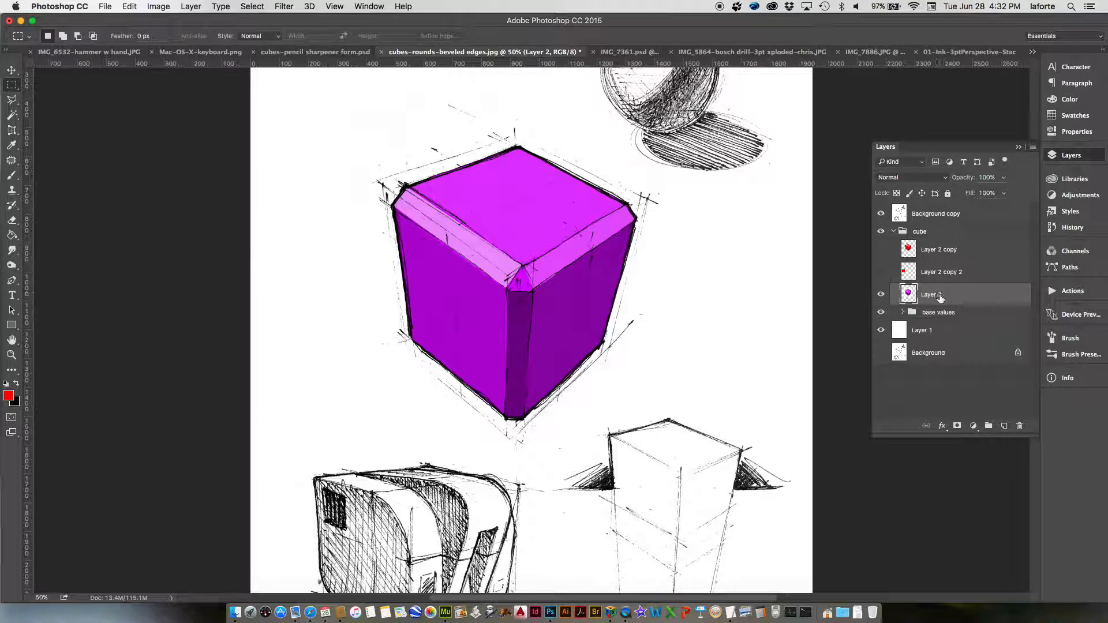
left_click(1003, 425)
left_click_drag(933, 296, 925, 206)
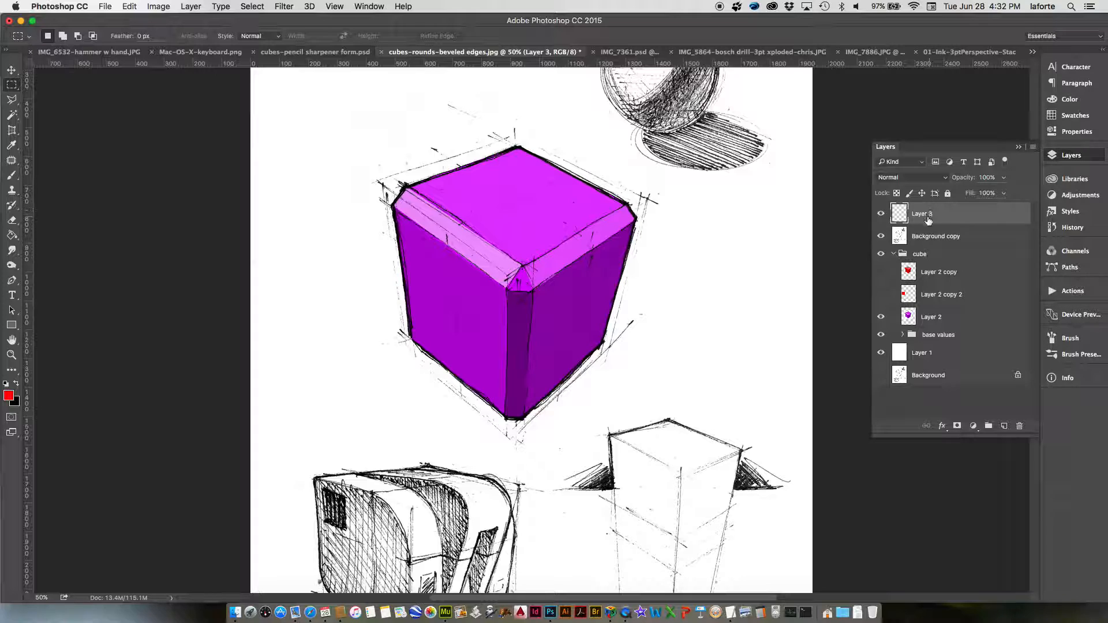
left_click_drag(935, 438, 938, 479)
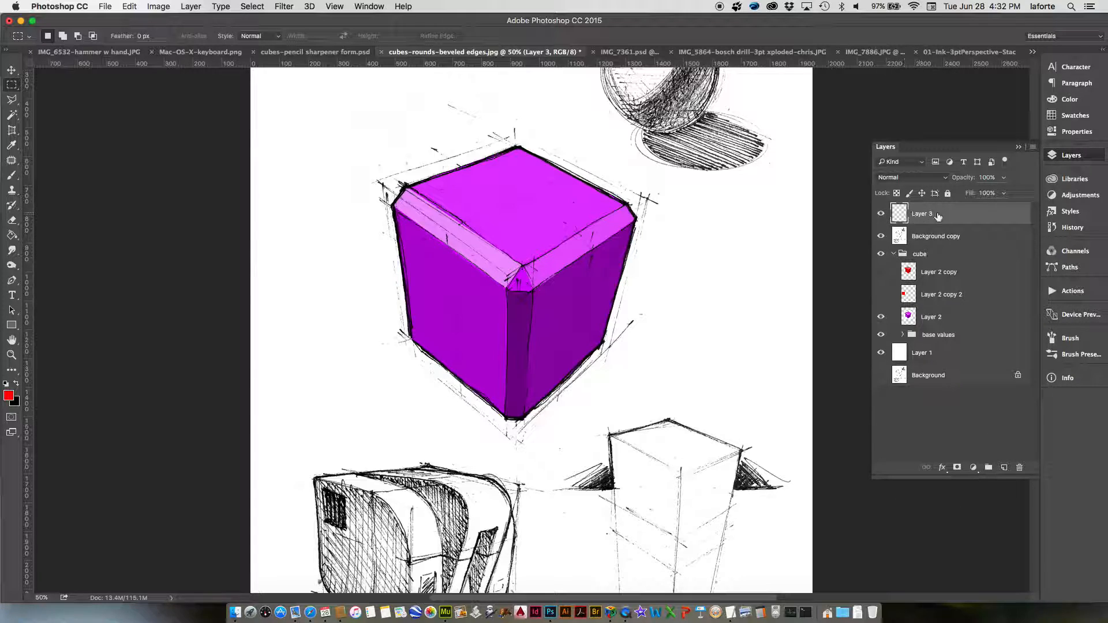
mouse_move(929, 317)
left_mouse_down()
mouse_move(934, 227)
mouse_move(918, 256)
mouse_move(926, 301)
mouse_move(953, 327)
left_mouse_up()
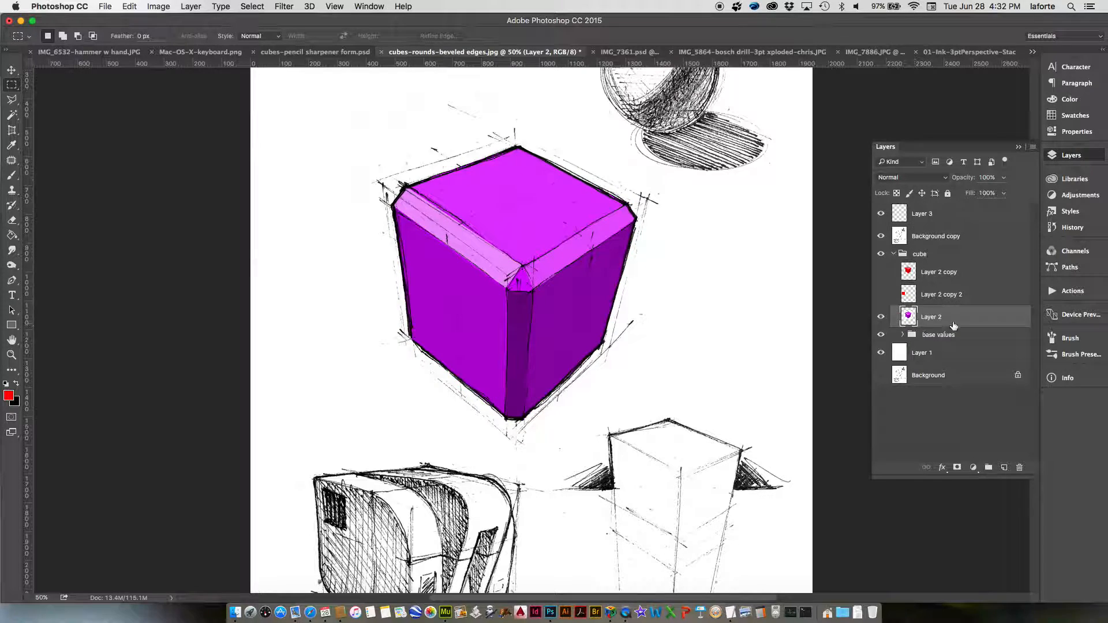
left_click(926, 212)
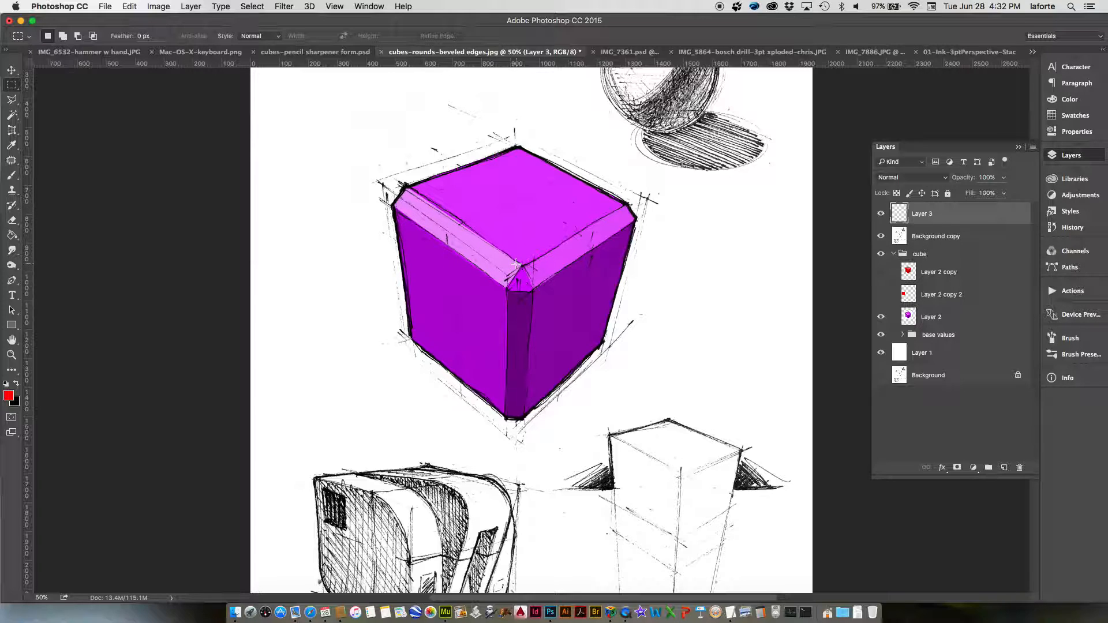
Set the foreground colour to white and paint a thin, straight horizontal line across the cube with the Brush tool.
left_click(6, 384)
left_click(17, 384)
key("x")
key("x")
key("x")
key("x")
key("x")
key("x")
key("b")
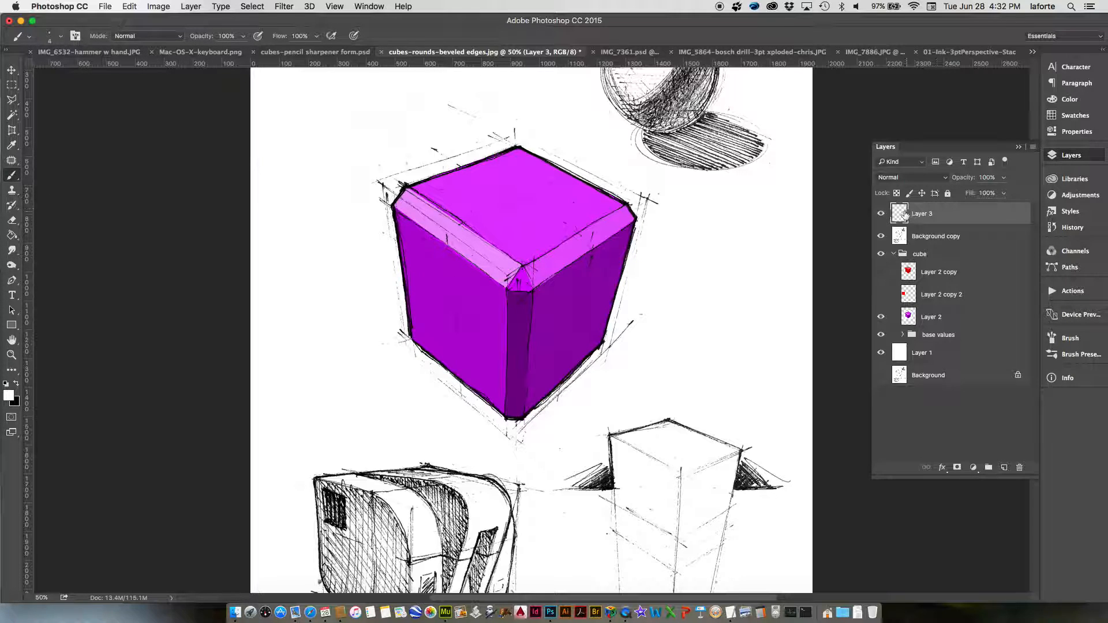
left_click_drag(404, 275, 623, 275)
Move the white line and rotate it with Free Transform to follow the lower edge of the cube's left top bevel.
key("v")
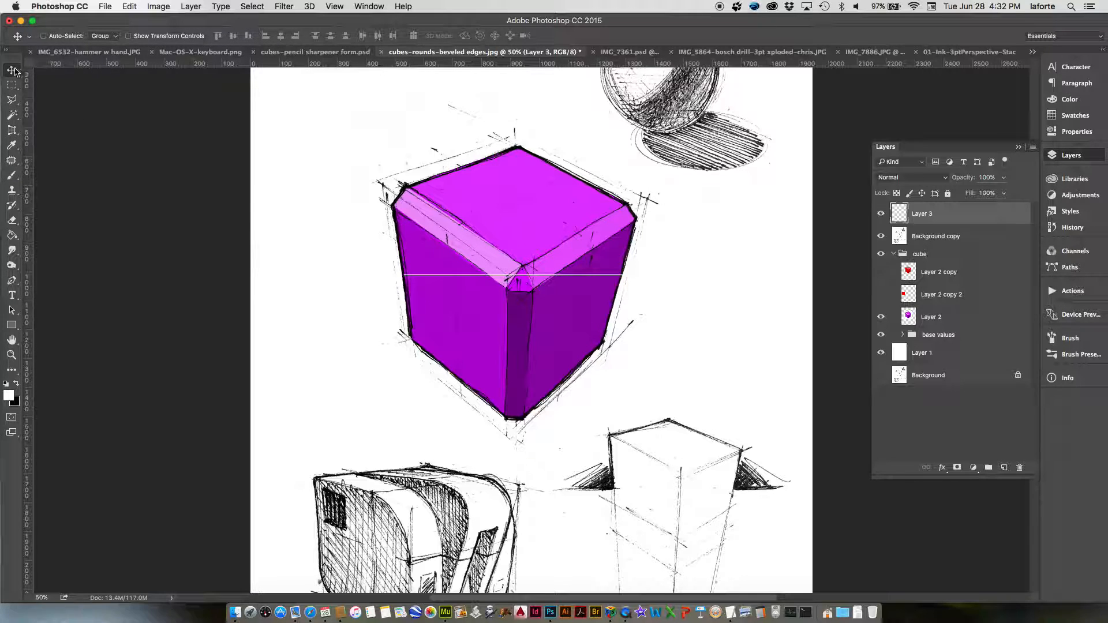
mouse_move(561, 337)
left_mouse_down()
mouse_move(527, 252)
mouse_move(548, 346)
left_mouse_up()
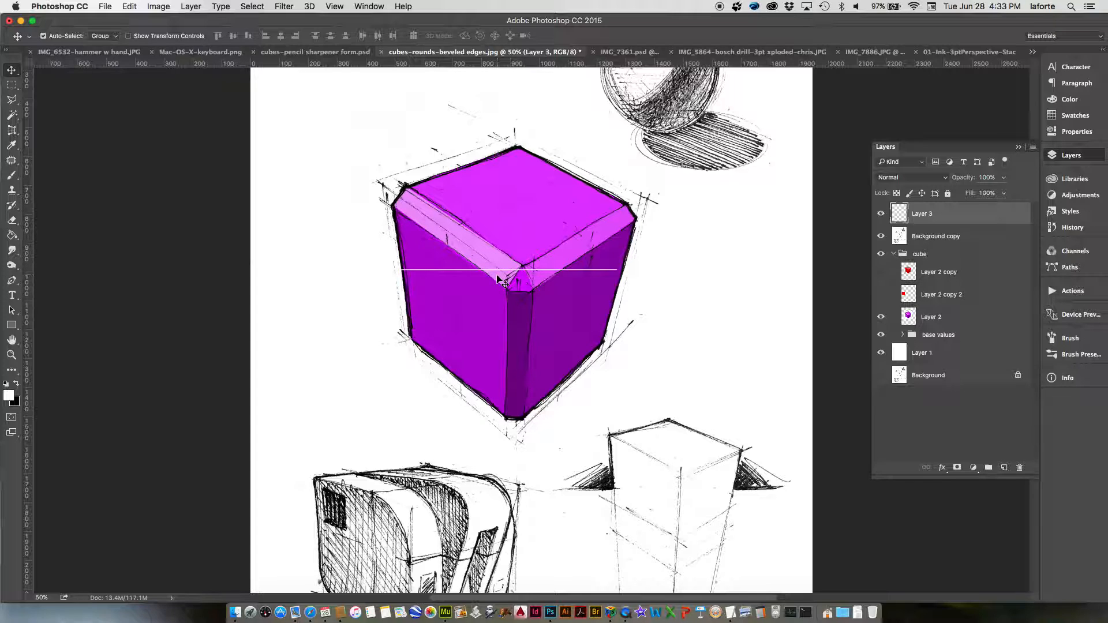
key("super+t")
left_click_drag(643, 266, 621, 350)
key("Return")
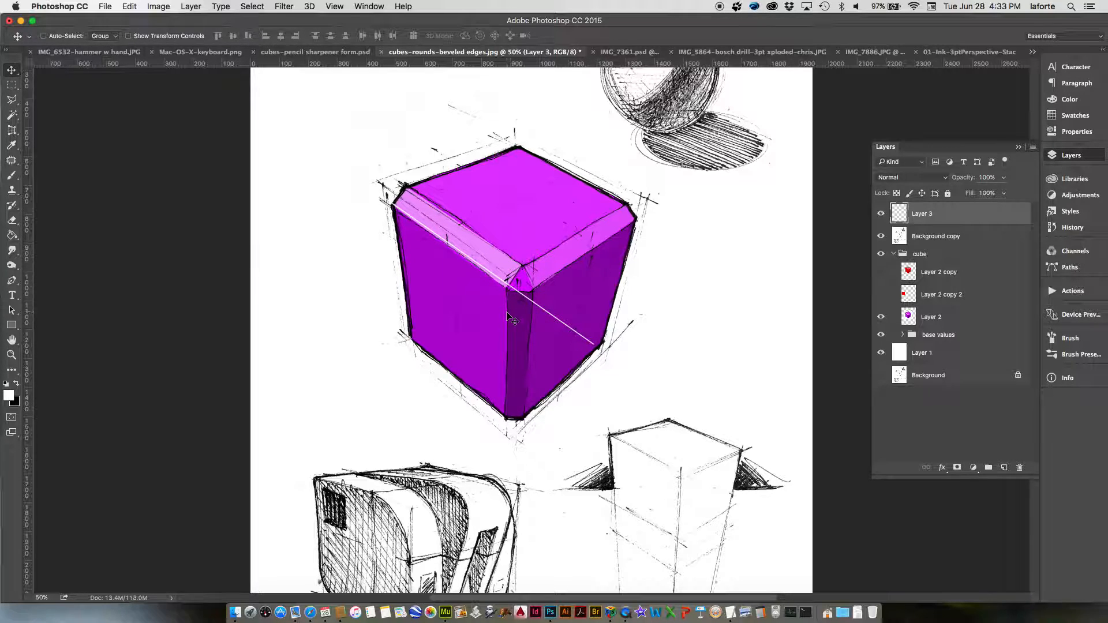
Nudge the slanted white line up and to the left toward the lower edge of the left top bevel.
key("Left")
key("Up")
key("Left")
key("Left")
key("Up")
key("Left")
key("Up")
key("Left")
key("Left")
key("Up")
key("Left")
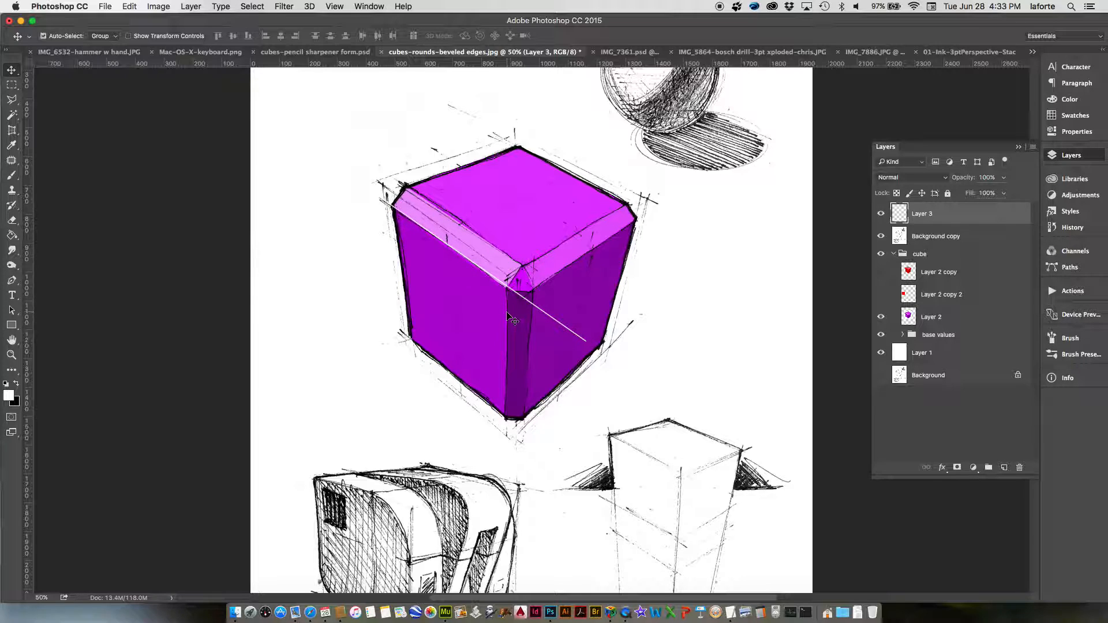
Rotate the white line slightly further and fine-tune its position along the left top bevel's lower edge.
key("super+t")
left_click_drag(602, 352, 602, 356)
key("Return")
key("Left")
key("Left")
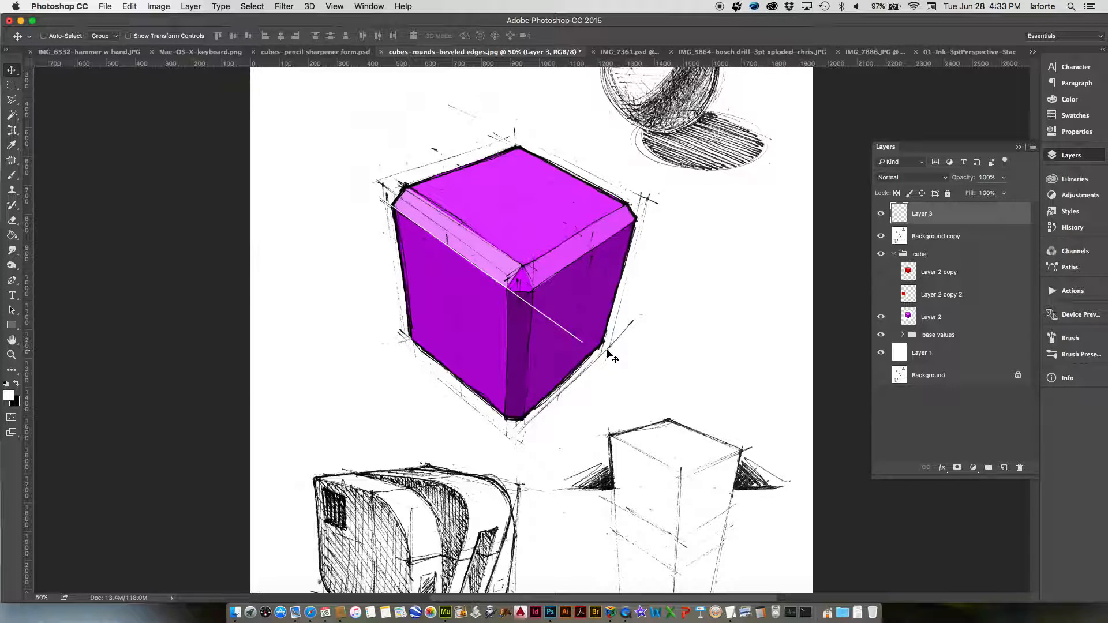
key("Down")
Erase the part of the white line that extends past the cube's front corner, using the hard round eraser.
key("e")
left_click_drag(531, 303, 580, 343)
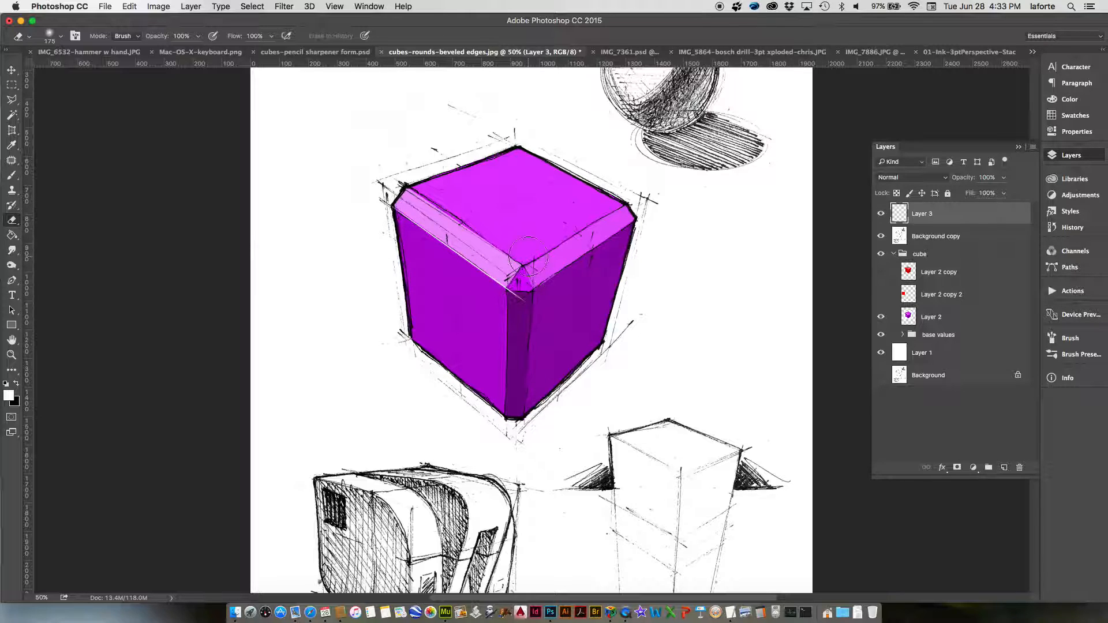
left_click(61, 37)
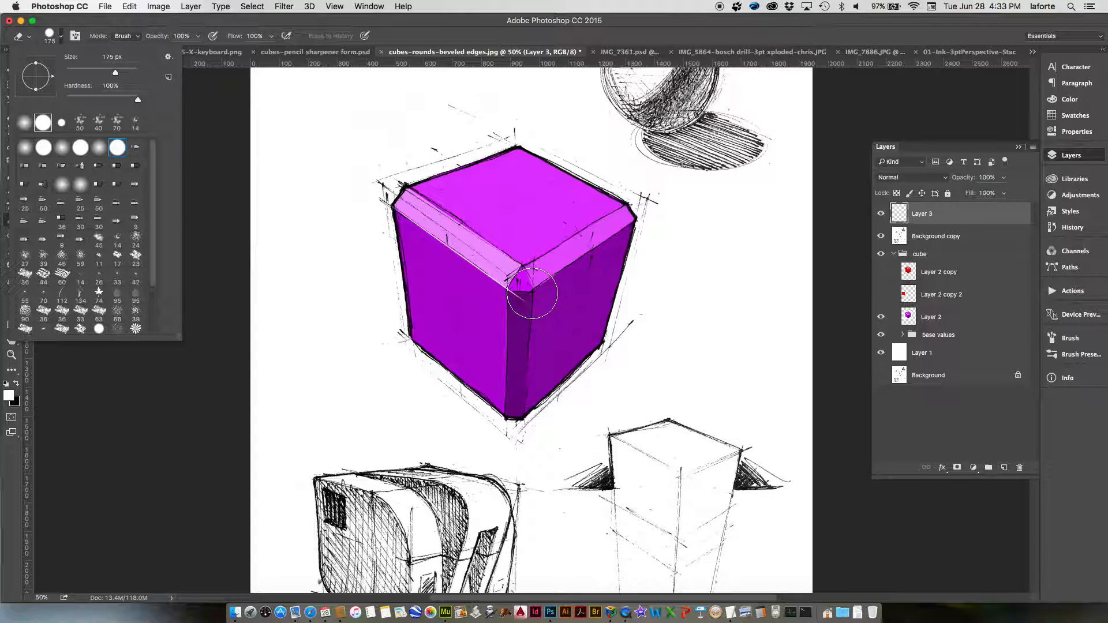
left_click(532, 292)
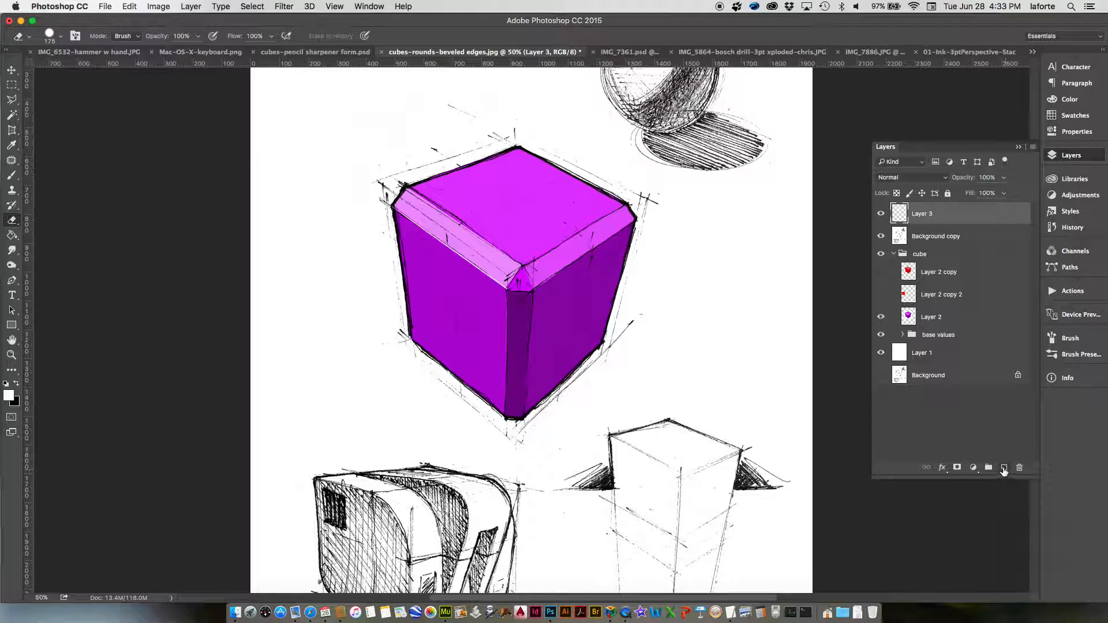
Add another new layer above the highlight line's layer and make it active.
left_click(1004, 467)
left_click(942, 242)
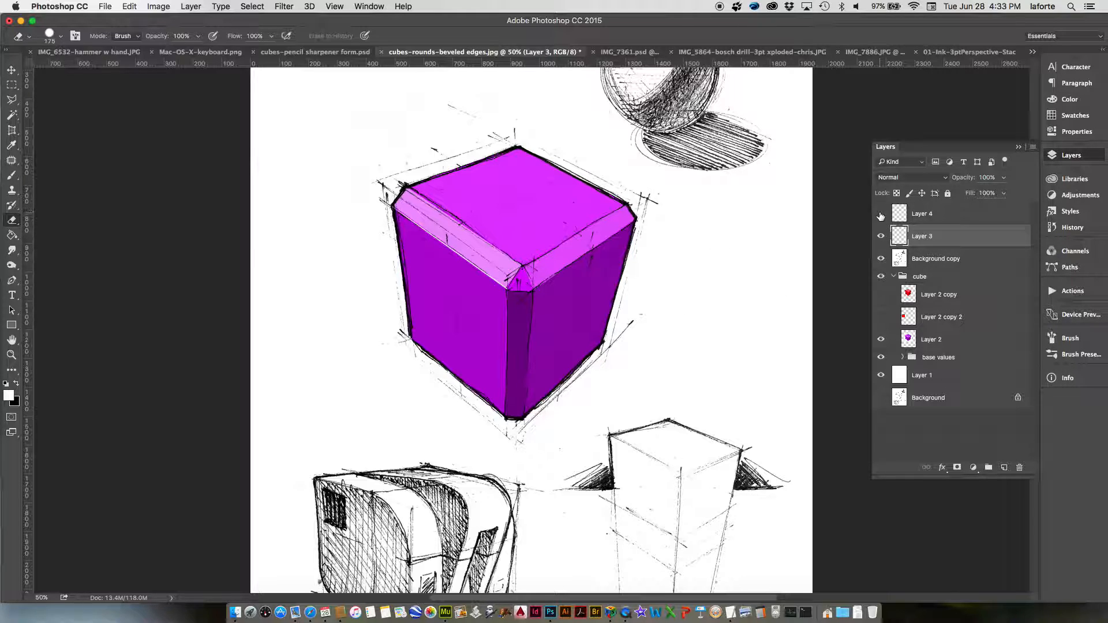
left_click(947, 216)
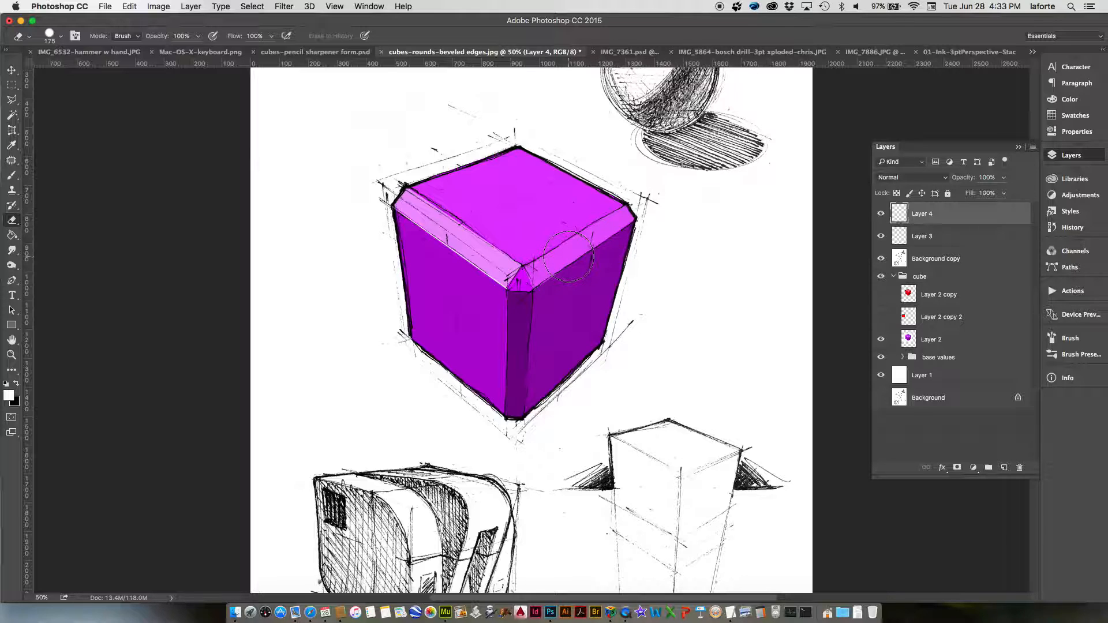
Paint a straight slanted white line, rotate it to the bevel's angle and move it onto the right top bevel's lower edge.
key("b")
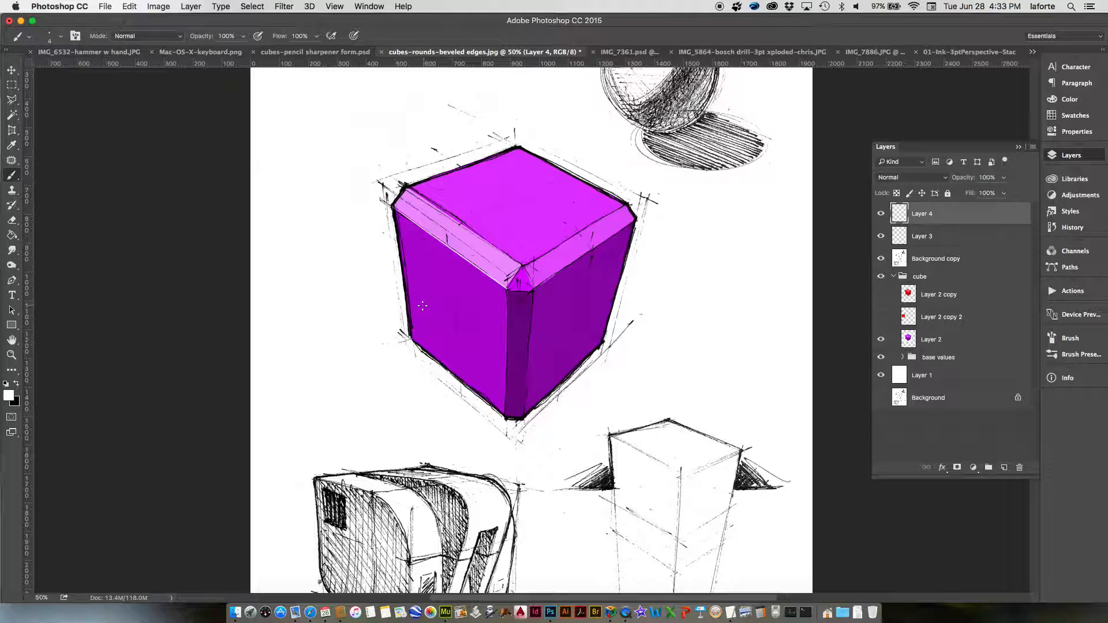
mouse_move(422, 306)
left_mouse_down()
mouse_move(601, 312)
mouse_move(669, 278)
mouse_move(590, 247)
left_mouse_up()
key("super+t")
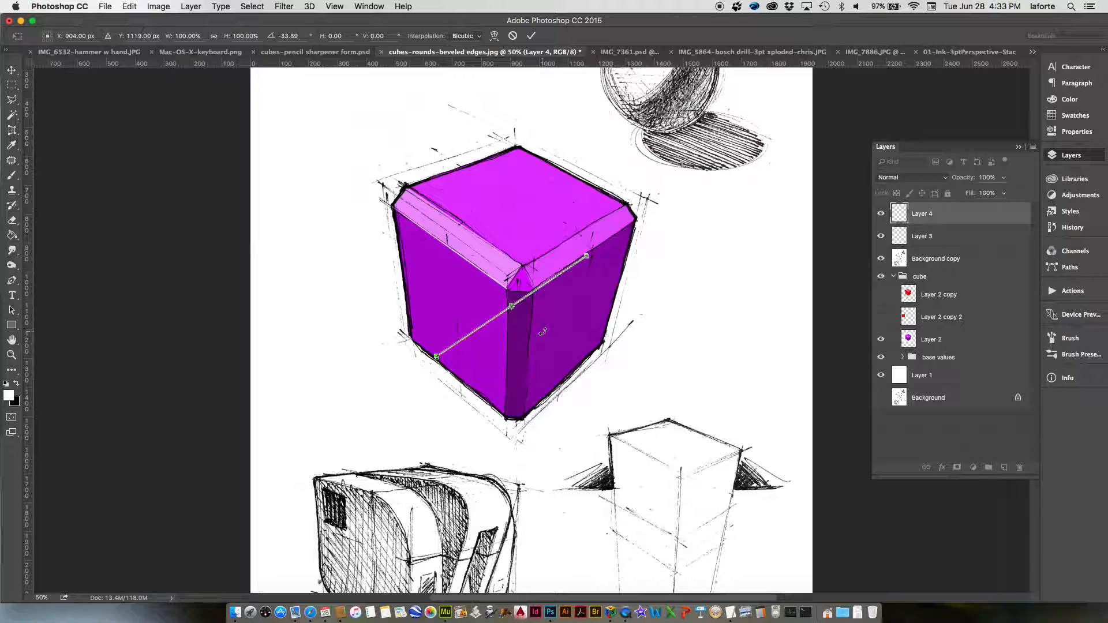
key("Return")
key("v")
left_click_drag(541, 338, 595, 299)
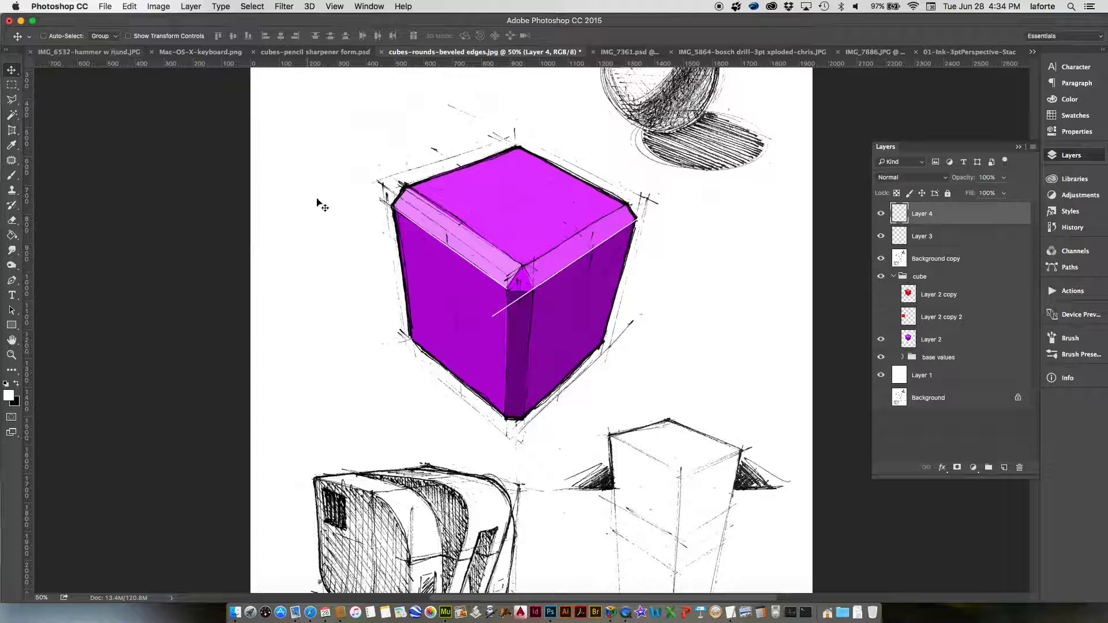
Erase the part of the white line extending past the cube's front corner, using a soft round 175 px eraser.
key("e")
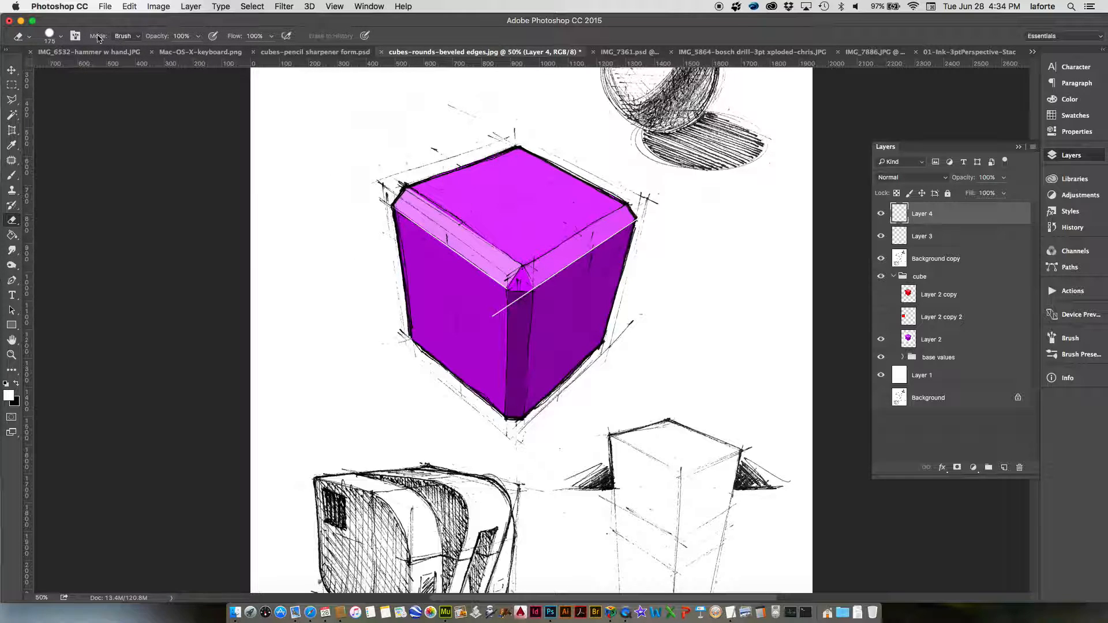
left_click(60, 36)
left_click(99, 148)
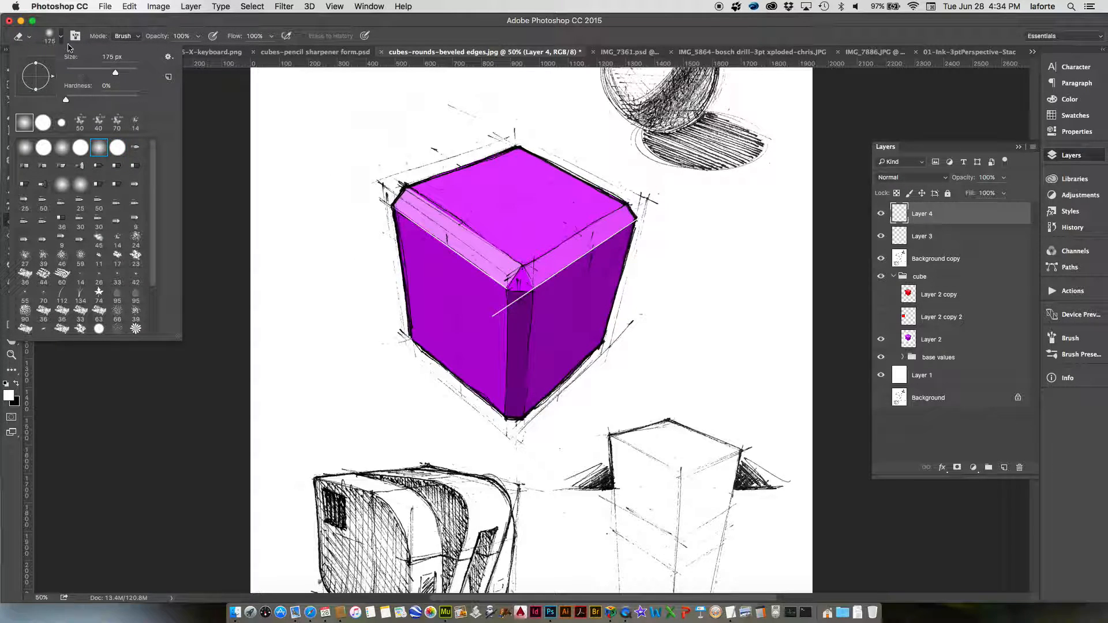
key("Return")
left_click_drag(487, 335, 522, 283)
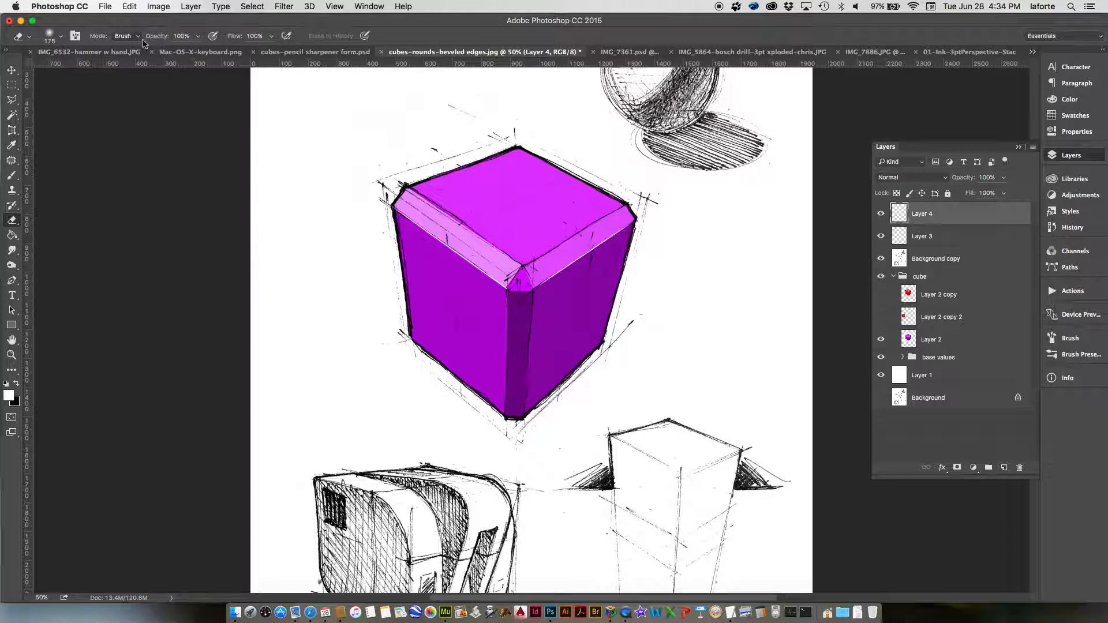
Lower the opacity of the right bevel's highlight layer, Layer 4, to 83%.
left_click(197, 36)
left_click(665, 343)
left_click(180, 36)
left_click(1005, 181)
left_click_drag(1005, 192, 986, 195)
left_click_drag(980, 195, 993, 195)
left_click(1021, 175)
Group Layer 3 and Layer 4 into a new layer group named "highlights".
left_click(948, 237, "shift")
right_click(944, 220)
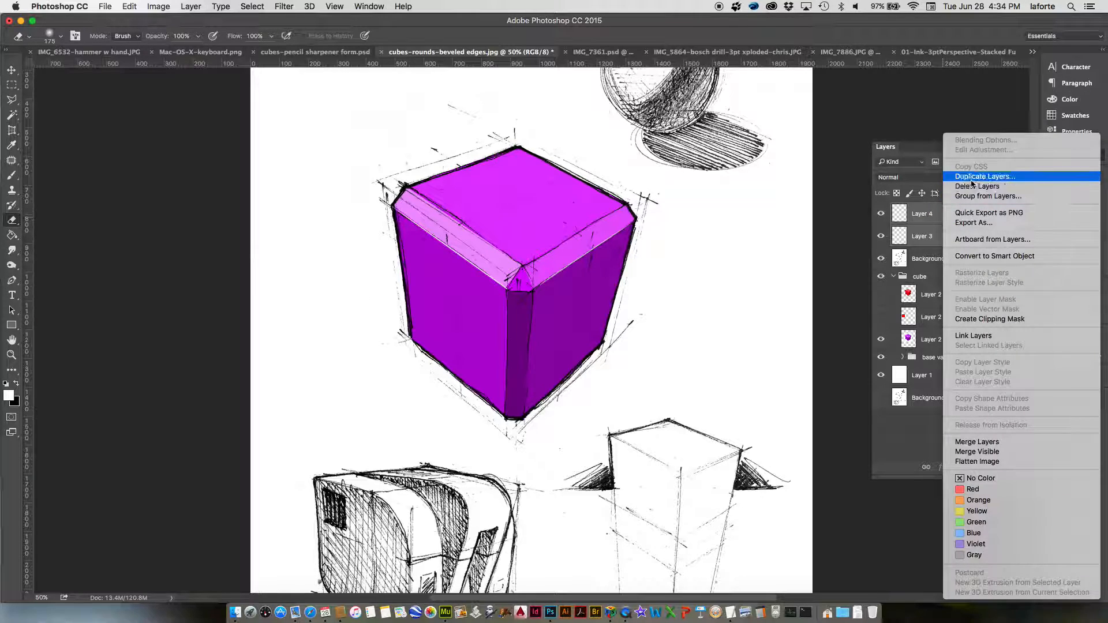
left_click(973, 197)
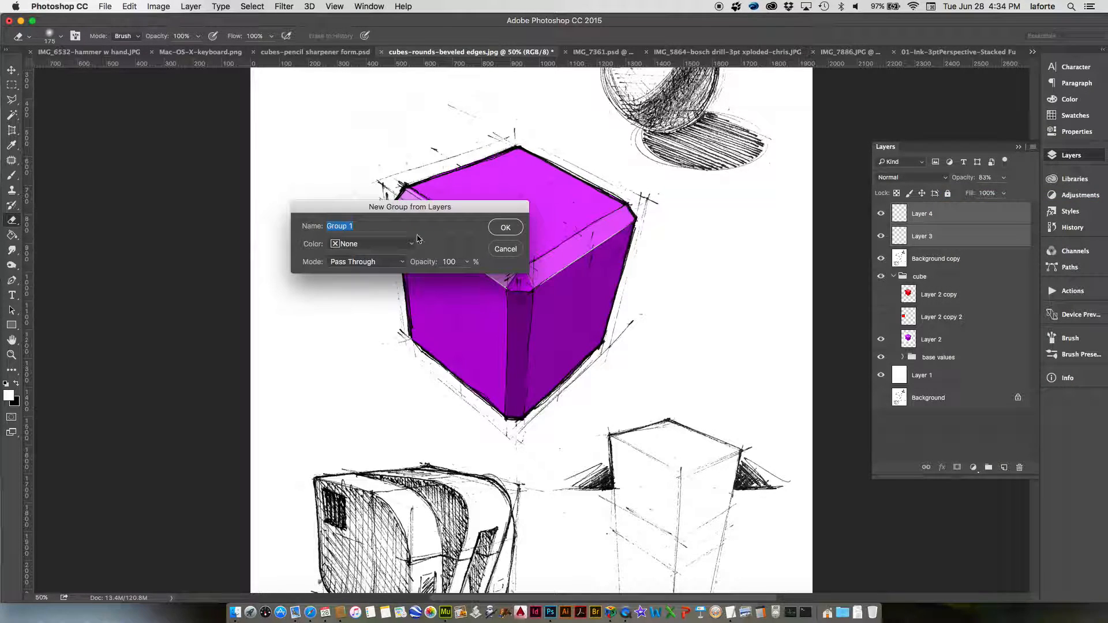
type("c")
type("ighlights")
key("Return")
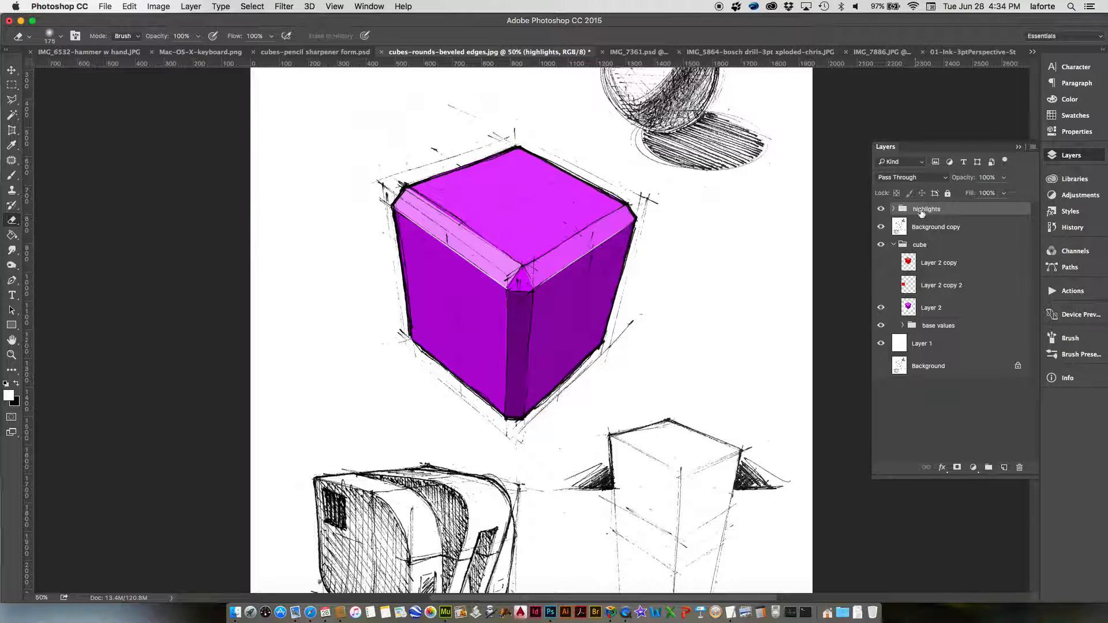
Compare the cube with and without the highlights group, and expand the group to show its layers.
left_click(880, 210)
left_click(880, 209)
left_click(880, 210)
left_click(881, 210)
left_click(893, 209)
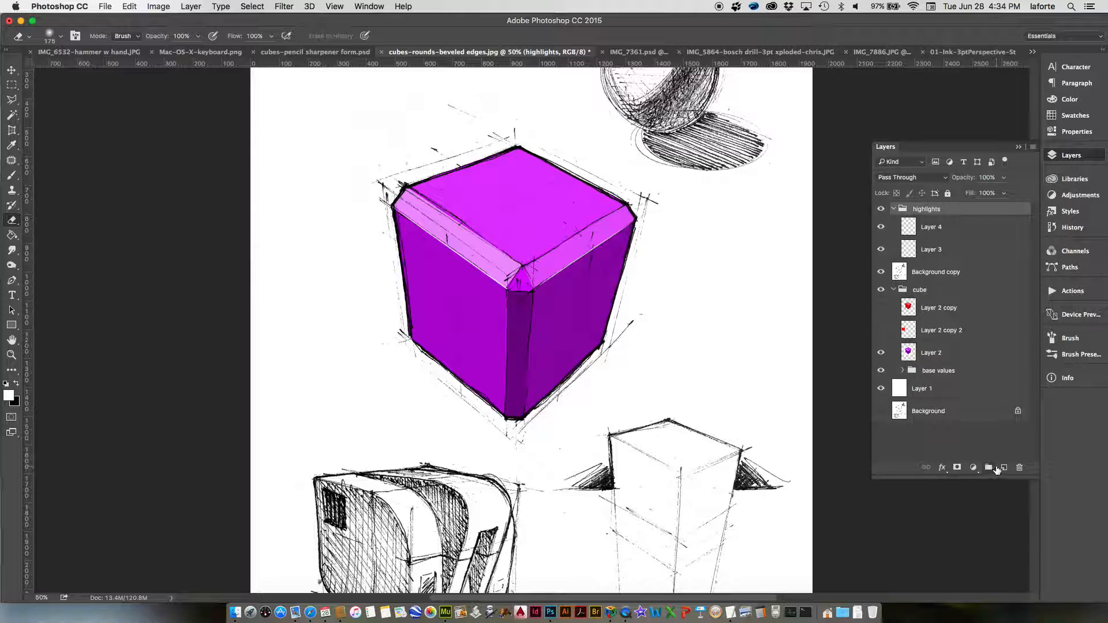
Add a new layer in the highlights group, paint a vertical white line down the cube's front, and try repositioning it.
left_click(1002, 468)
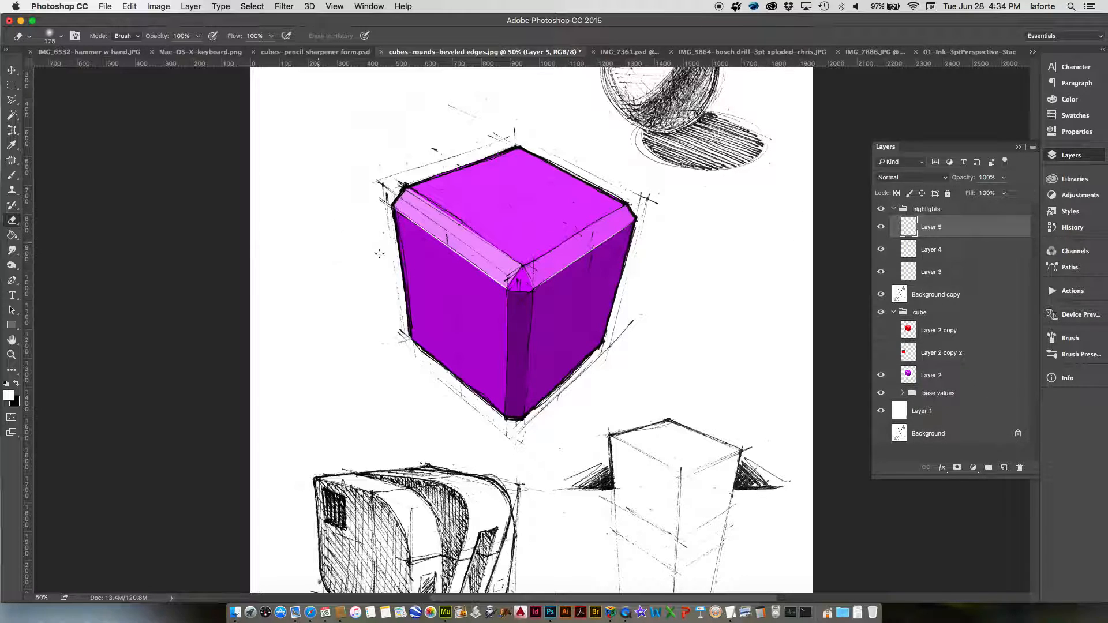
key("b")
left_click_drag(518, 182, 516, 372)
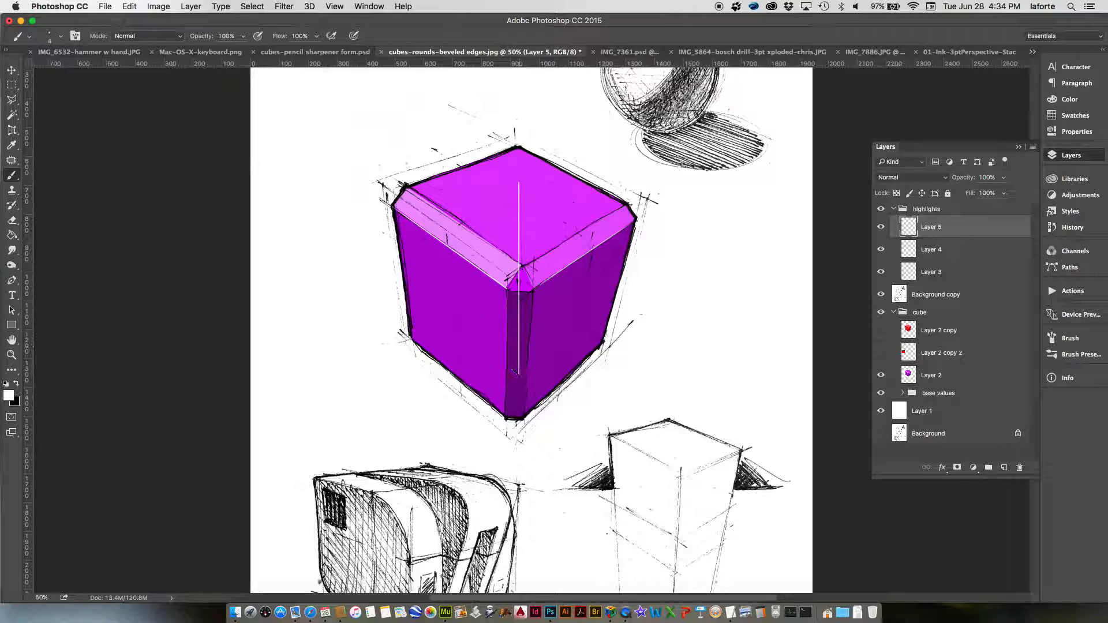
key("v")
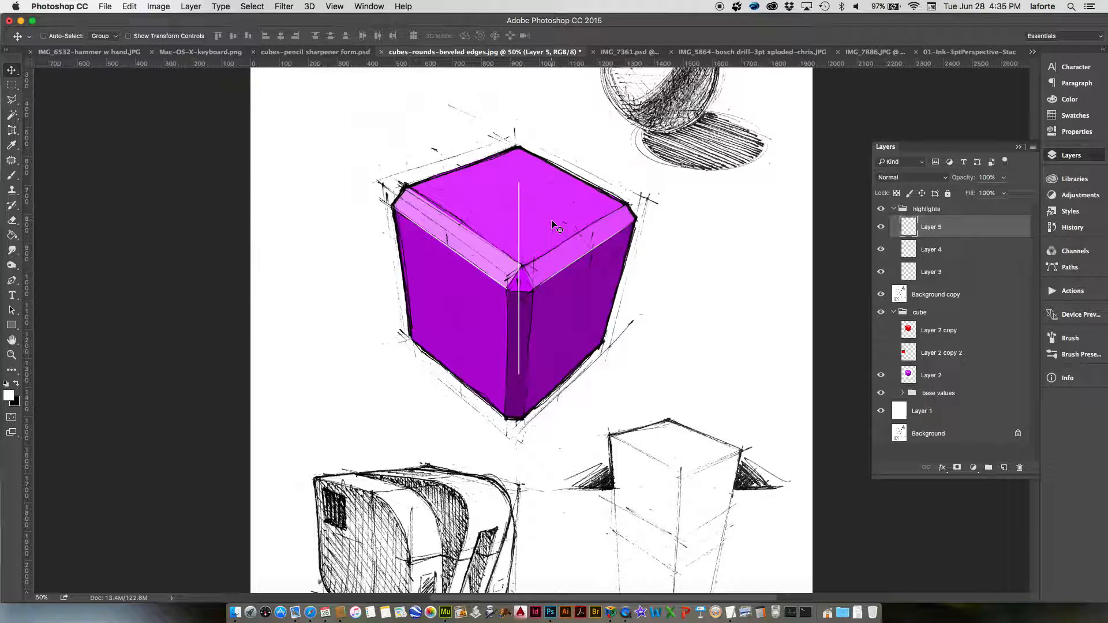
left_click_drag(562, 225, 554, 263)
key("super+z")
Paint a second vertical white line beside the first and erase it with a smaller soft eraser.
key("b")
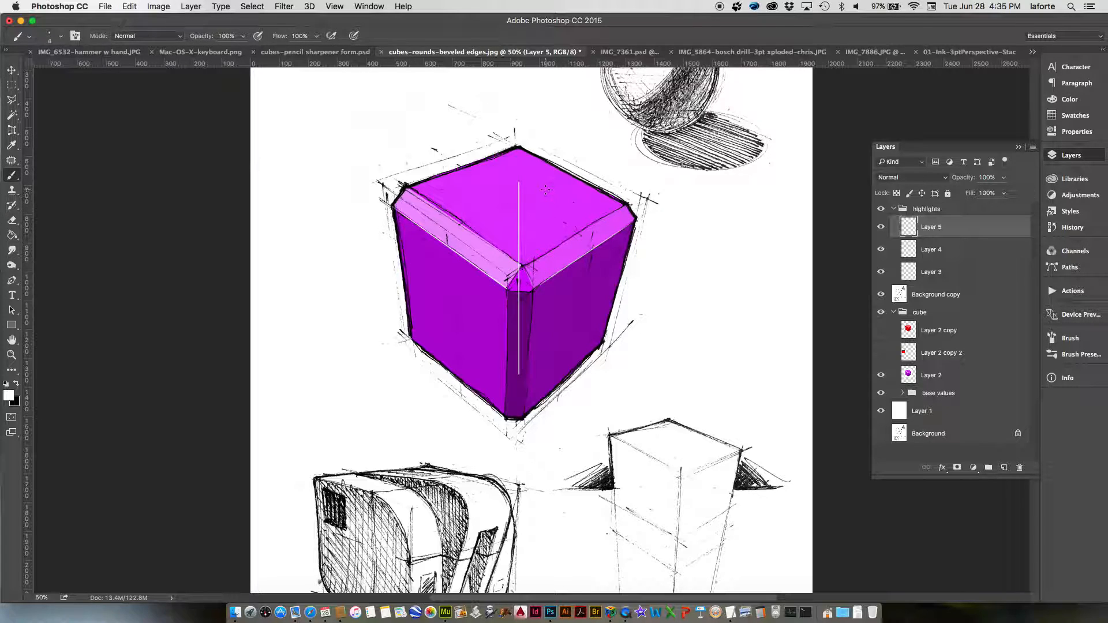
left_click_drag(543, 185, 544, 404)
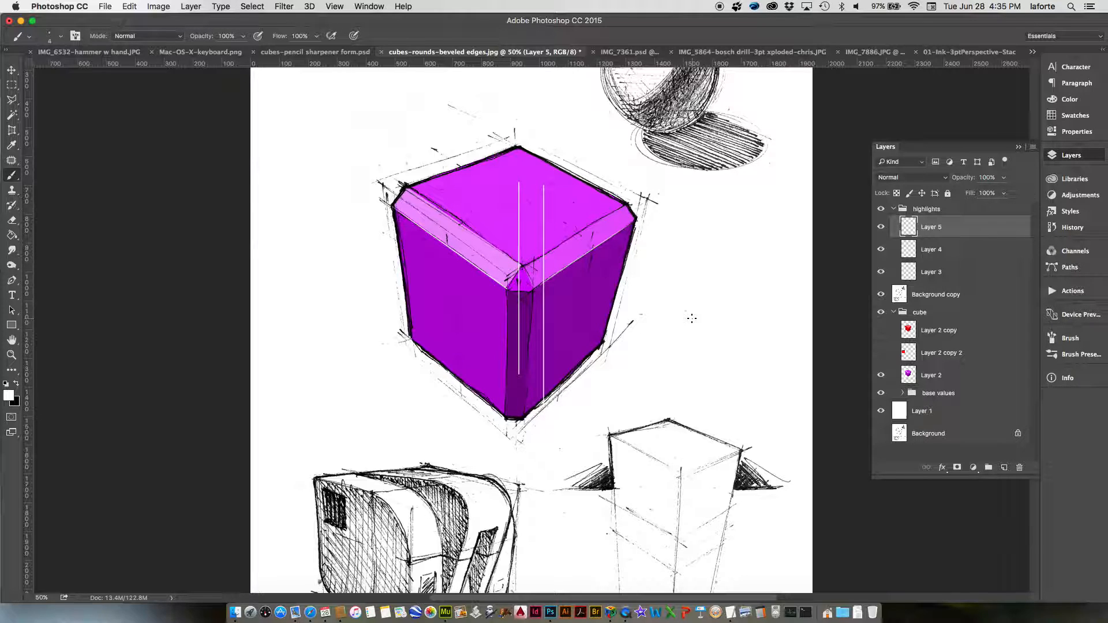
key("e")
key("bracketleft")
key("bracketleft")
key("bracketleft")
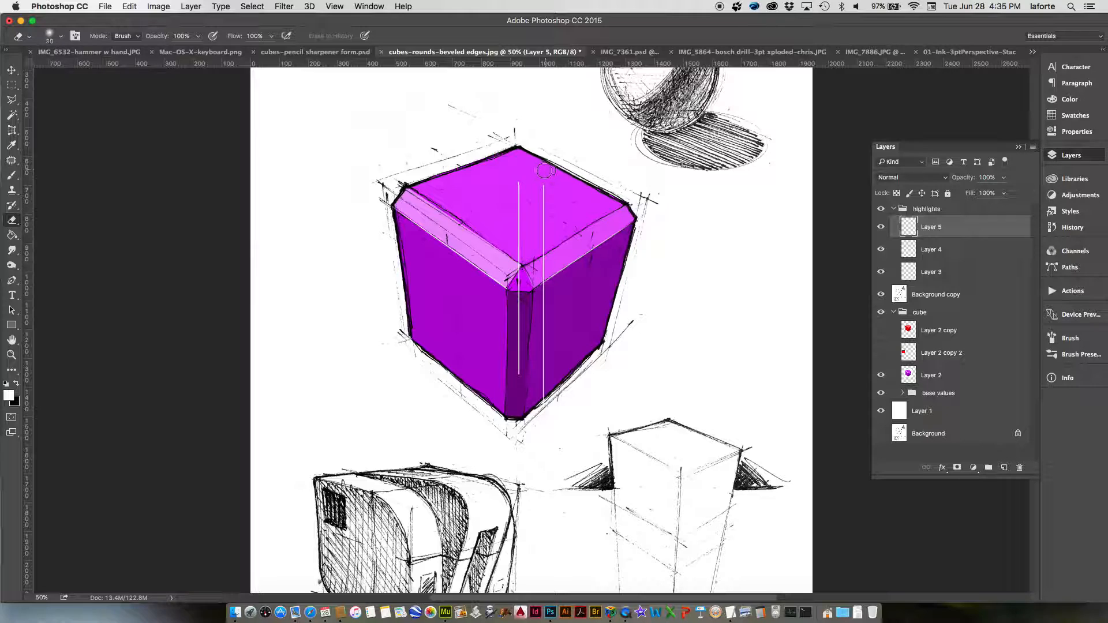
mouse_move(543, 173)
left_mouse_down()
mouse_move(539, 365)
mouse_move(549, 433)
left_mouse_up()
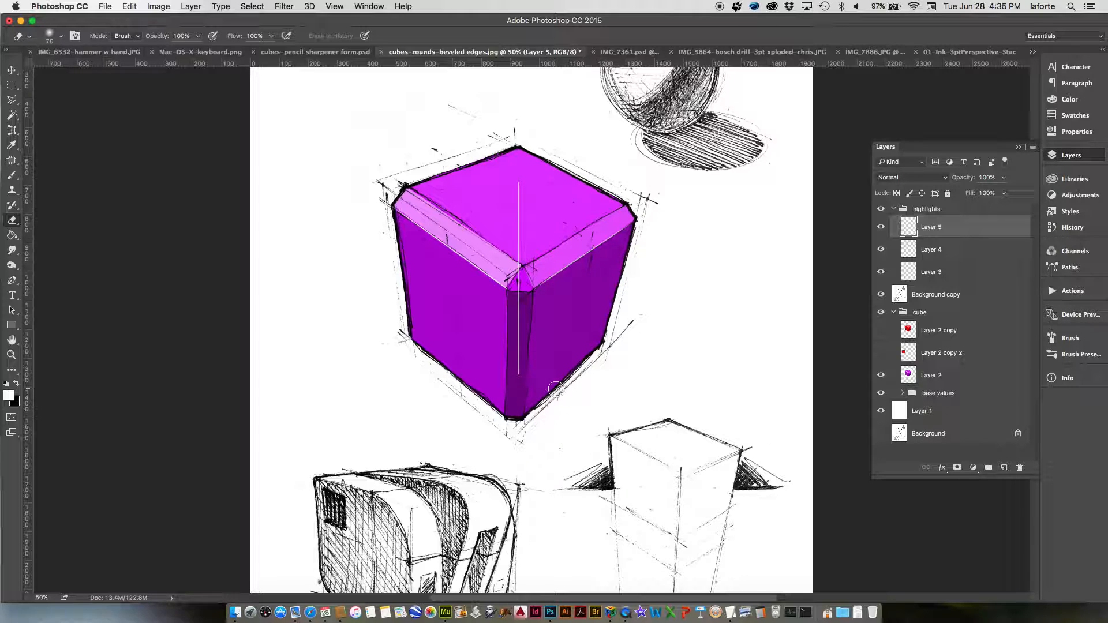
Try a slanted white line from the top face across the right face, and erase it.
key("b")
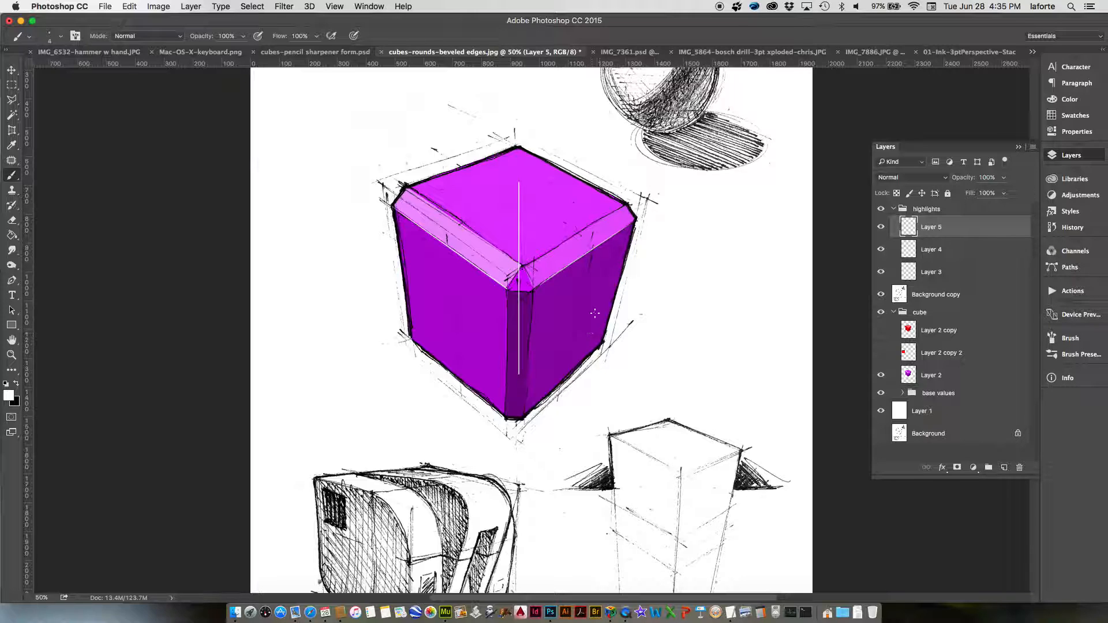
left_click_drag(533, 181, 592, 332)
key("e")
left_click_drag(533, 184, 595, 336)
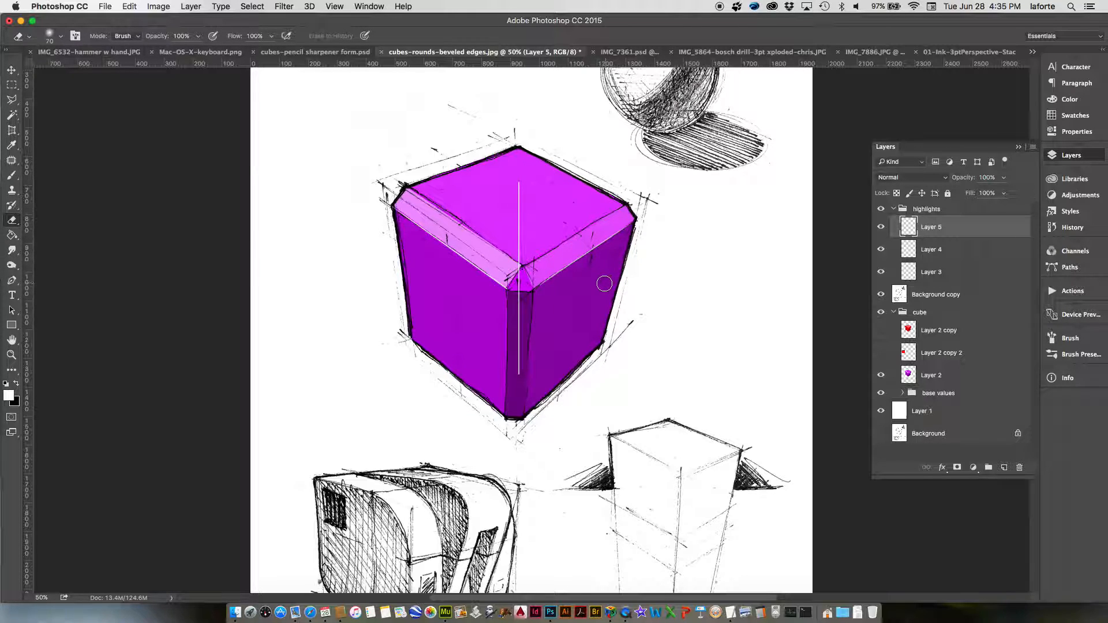
Try to fit the vertical white line to the front bevel's left edge, and delete the line's layer.
key("v")
left_click_drag(572, 314, 556, 370)
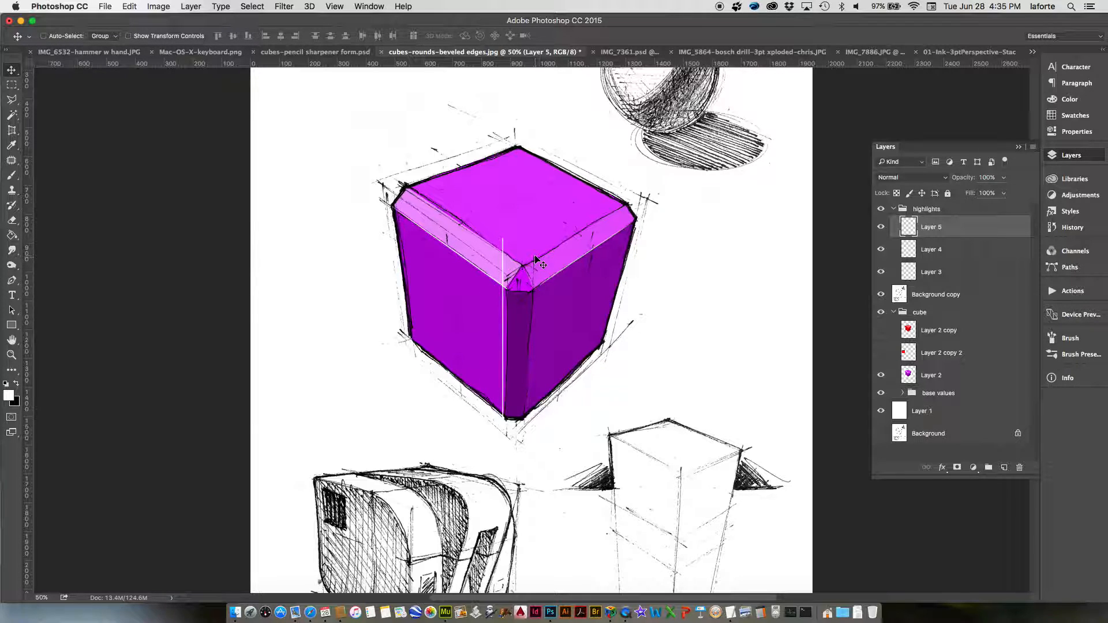
key("ctrl+t")
left_click_drag(581, 218, 585, 222)
key("Return")
key("super+t")
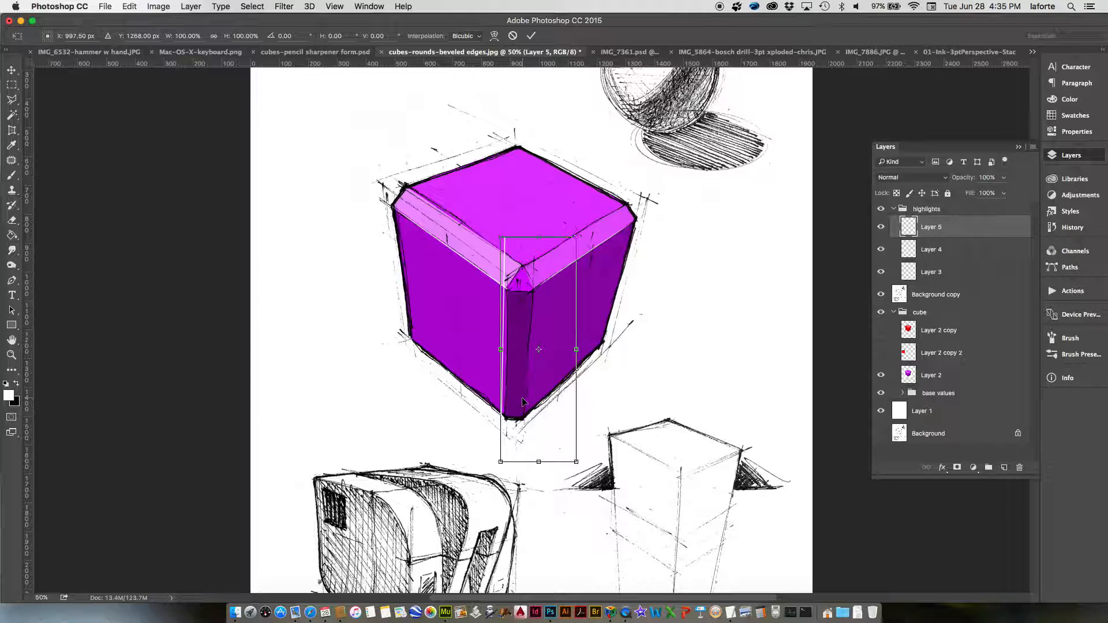
key("Return")
left_click_drag(935, 226, 1018, 468)
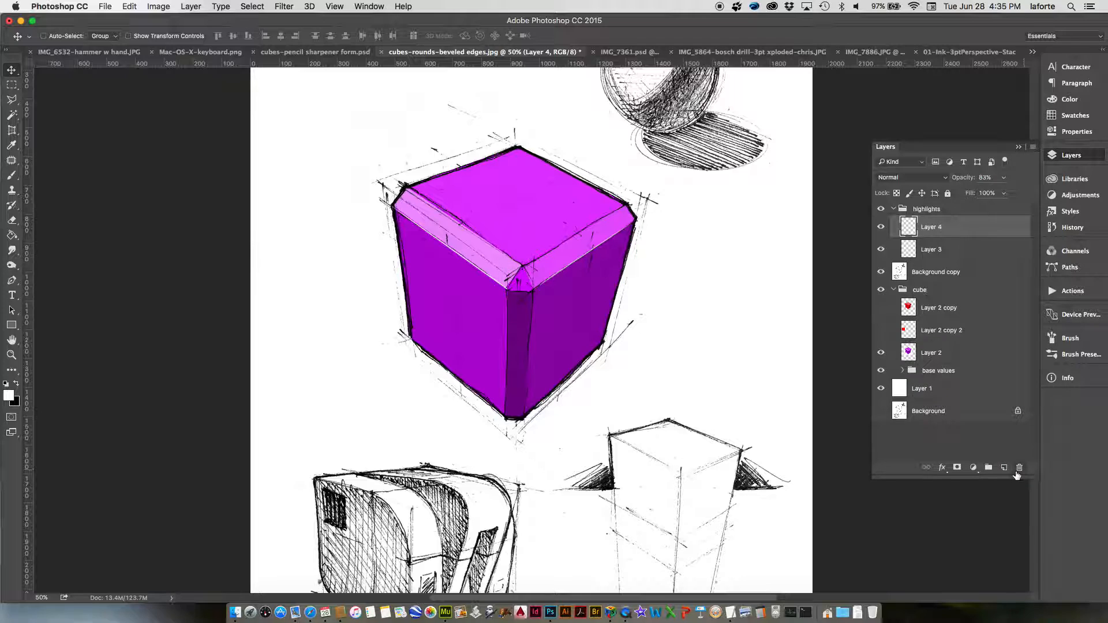
On a new layer in the highlights group, paint a vertical white line and move it to the front bevel's left edge.
left_click(1005, 467)
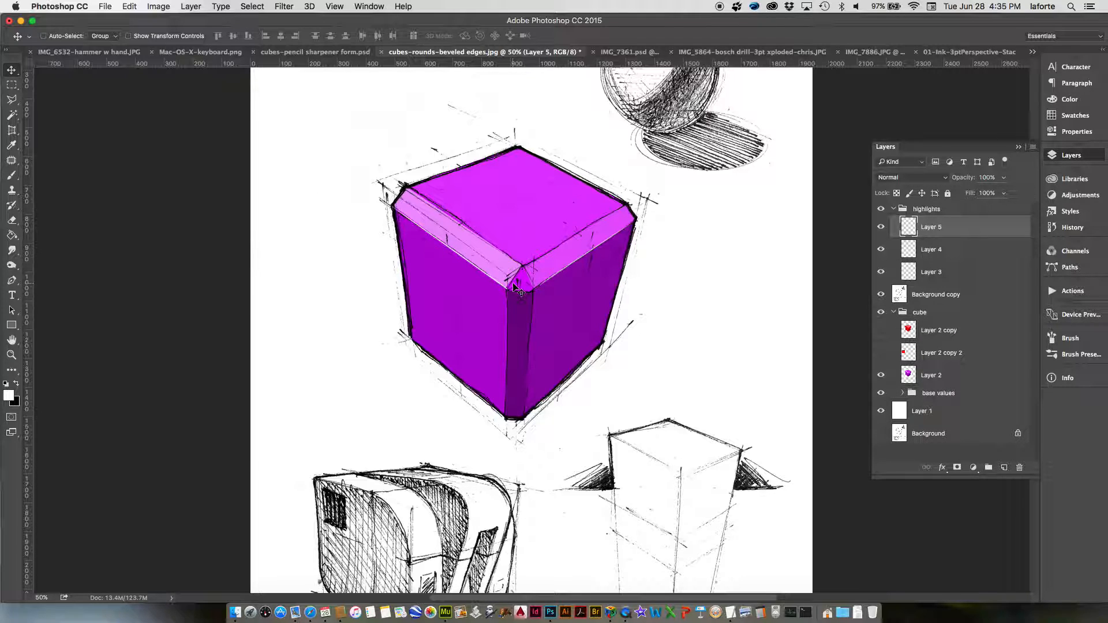
key("b")
left_click_drag(523, 192, 523, 420)
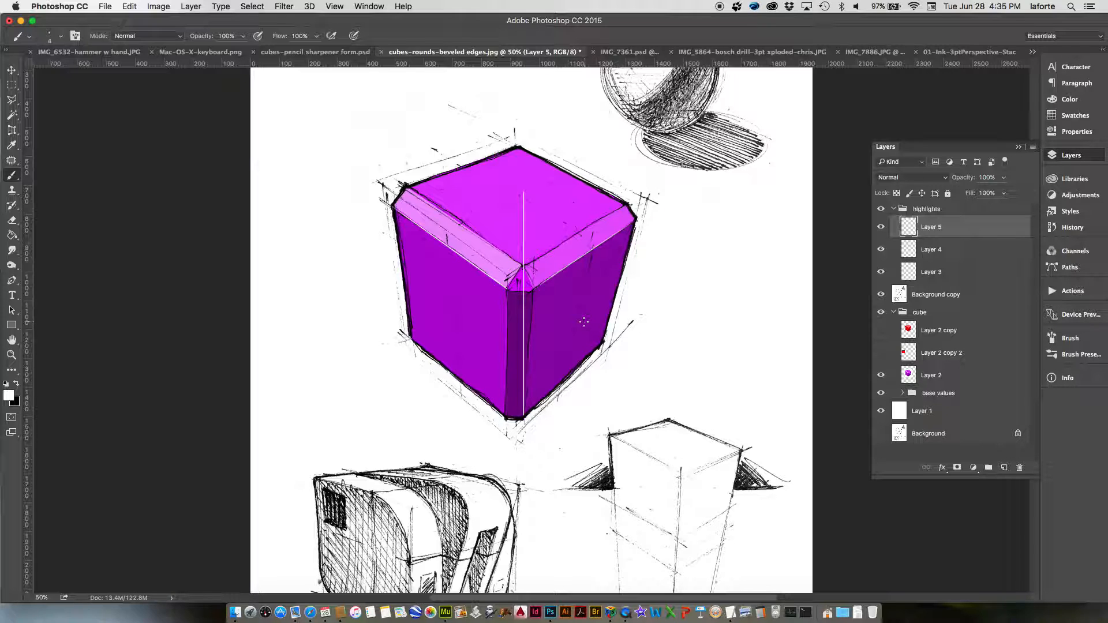
key("v")
left_click_drag(567, 329, 548, 361)
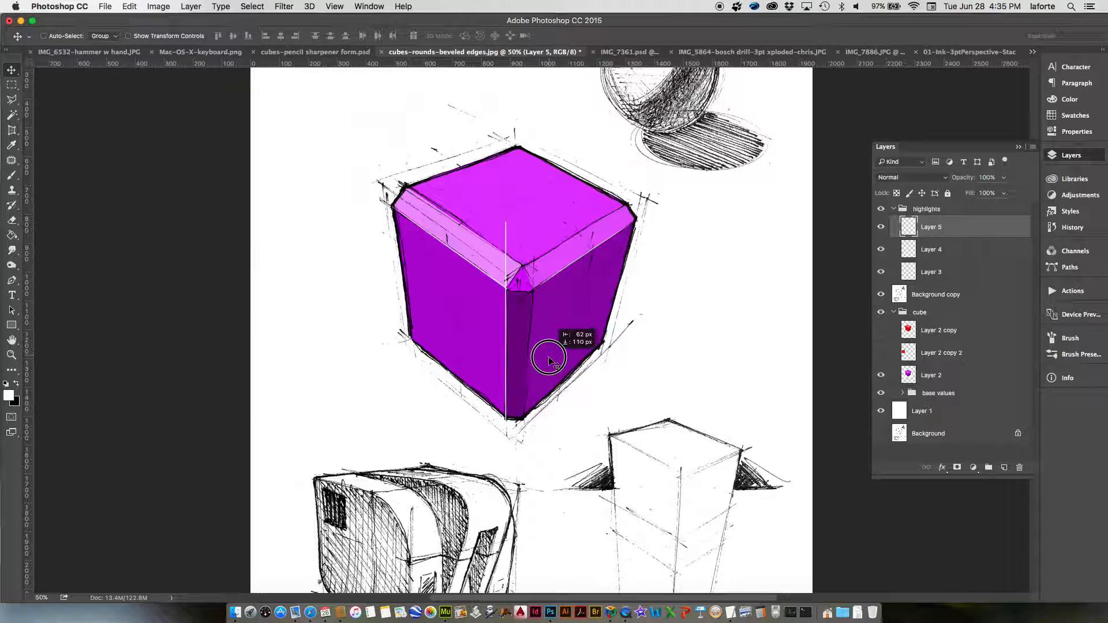
Rotate the vertical white line slightly clockwise and shift it upward along the front bevel's left edge.
key("super+t")
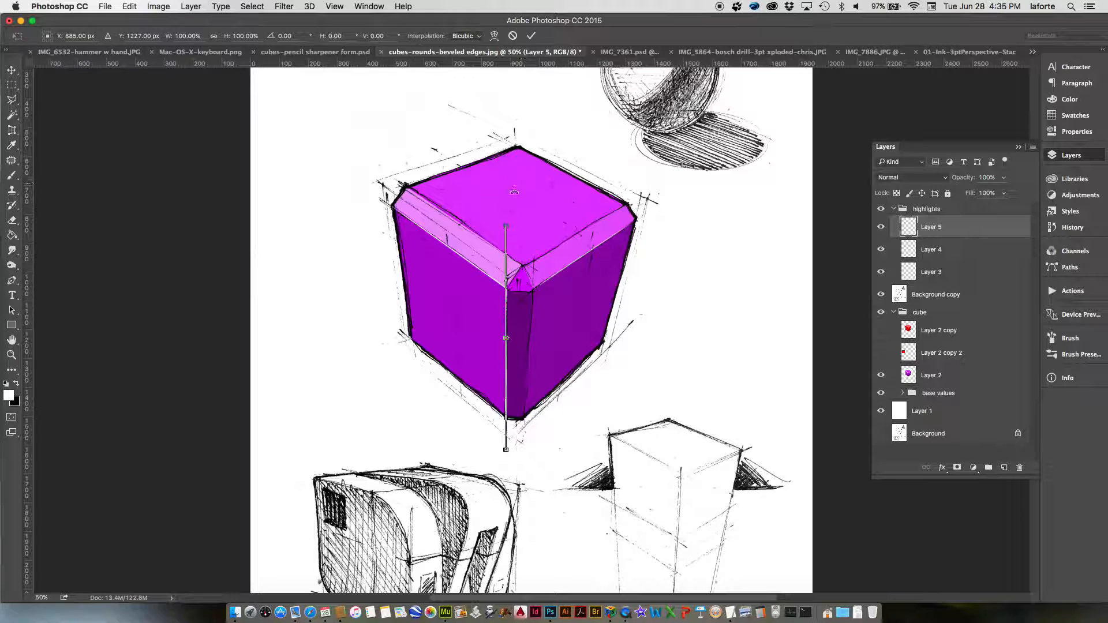
left_click_drag(516, 214, 519, 214)
key("Return")
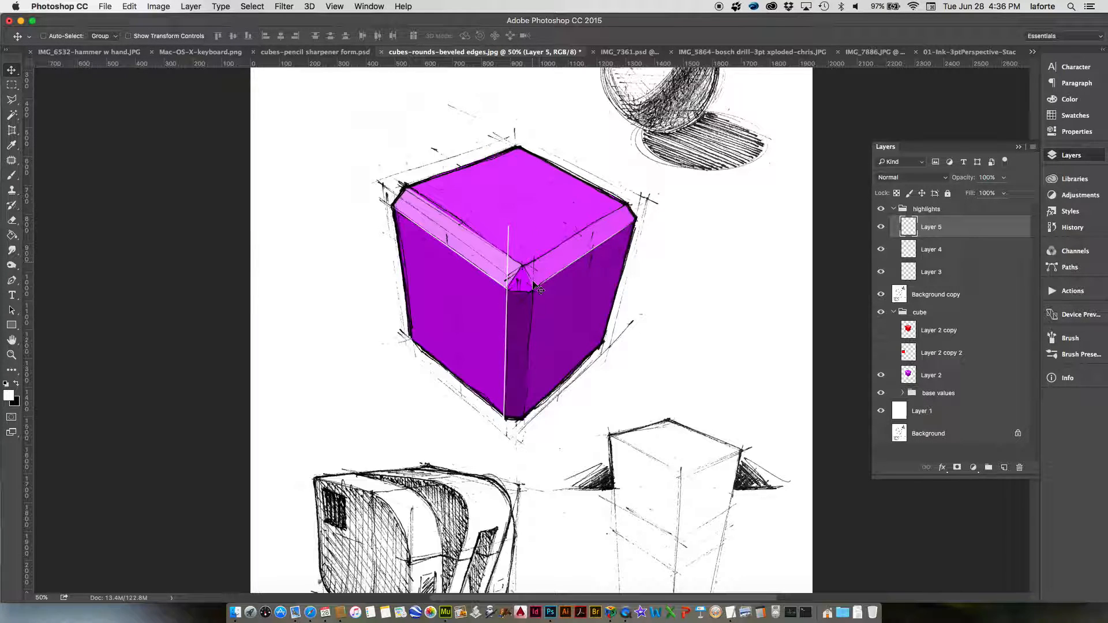
mouse_move(532, 326)
left_mouse_down()
mouse_move(525, 254)
mouse_move(527, 296)
left_mouse_up()
Adjust the vertical line's rotation once more and nudge it left in small steps onto the front bevel's left edge.
key("ctrl+t")
left_click_drag(528, 179, 530, 187)
key("Return")
key("Left")
key("Left")
key("Left")
key("Left")
key("Left")
key("Left")
Erase the part of the vertical line above the front bevel, finishing with a hard round 70 px eraser.
key("e")
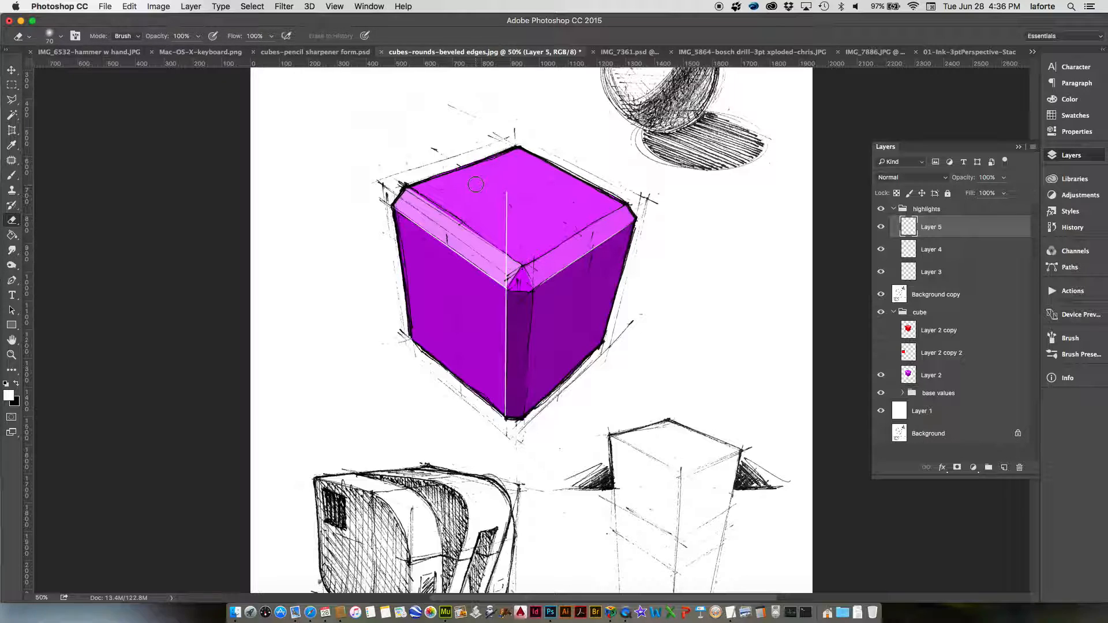
left_click_drag(506, 190, 503, 225)
left_click(507, 279)
left_click(60, 36)
left_click(117, 147)
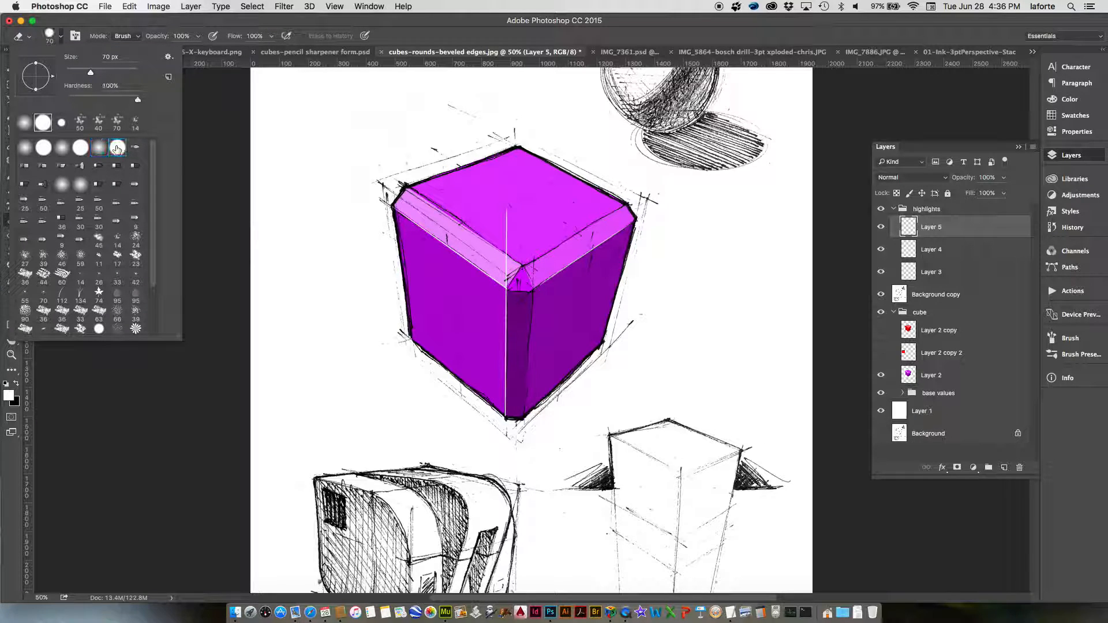
left_click_drag(514, 280, 514, 173)
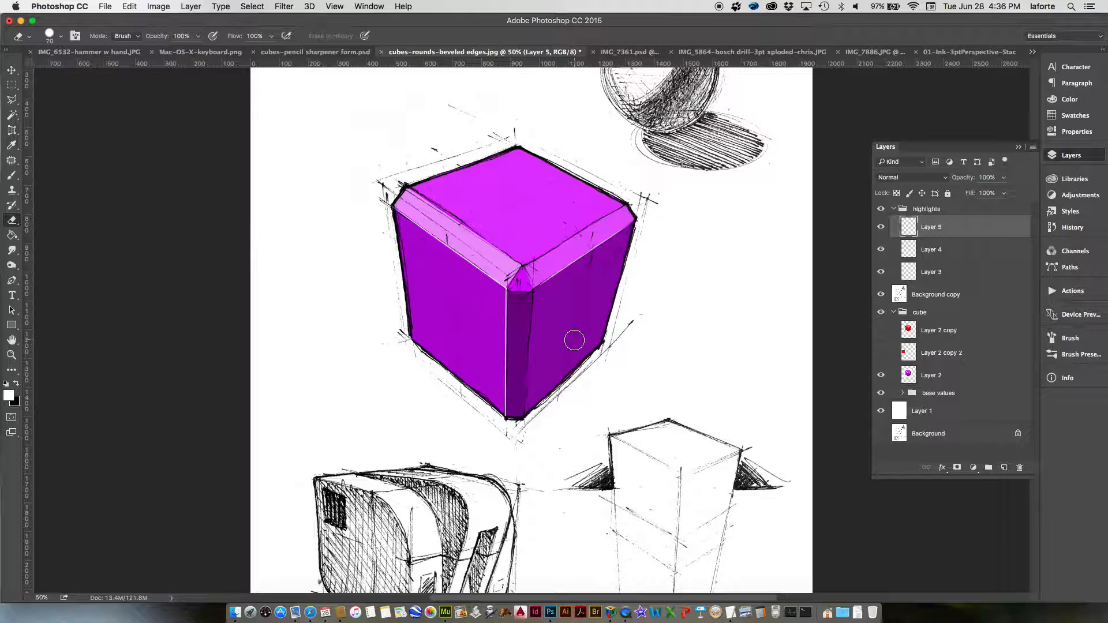
Try a reduced opacity of 67% on the vertical highlight's layer and return it to 100%.
left_click(1004, 179)
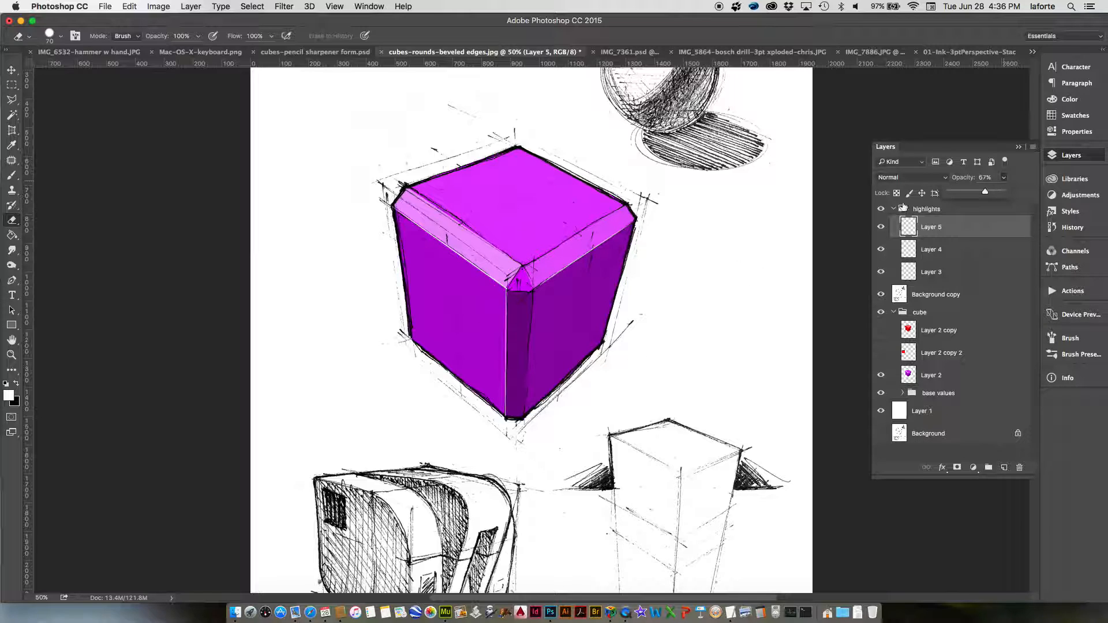
left_click_drag(985, 191, 1025, 195)
Start a Gaussian Blur on the vertical highlight's layer and zoom its preview out to 9%.
left_click(310, 6)
left_click(284, 7)
left_click(284, 6)
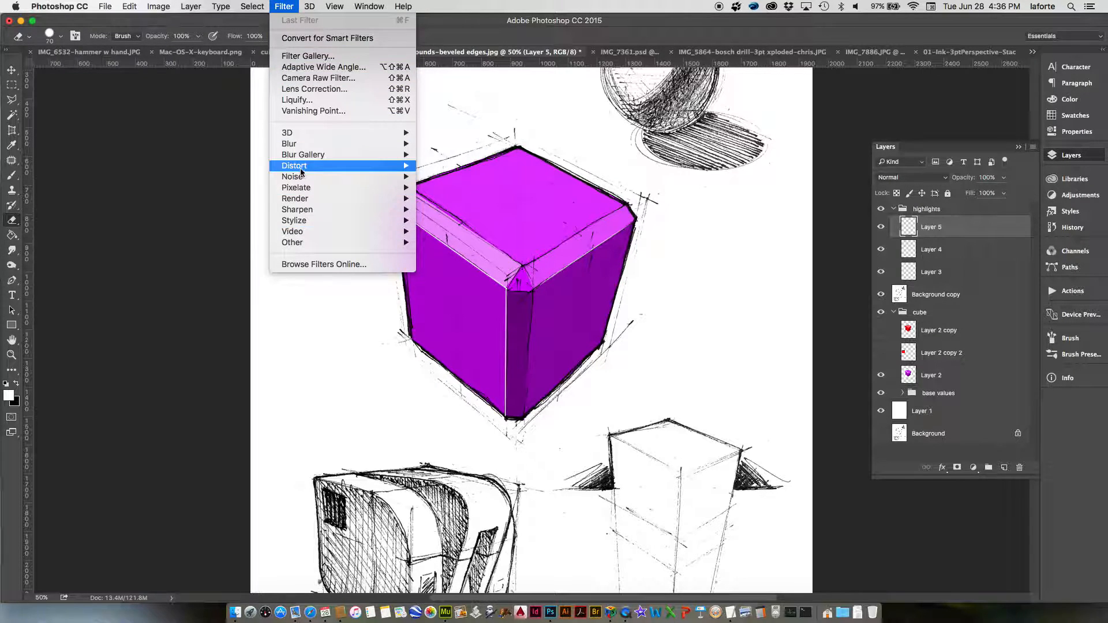
mouse_move(326, 147)
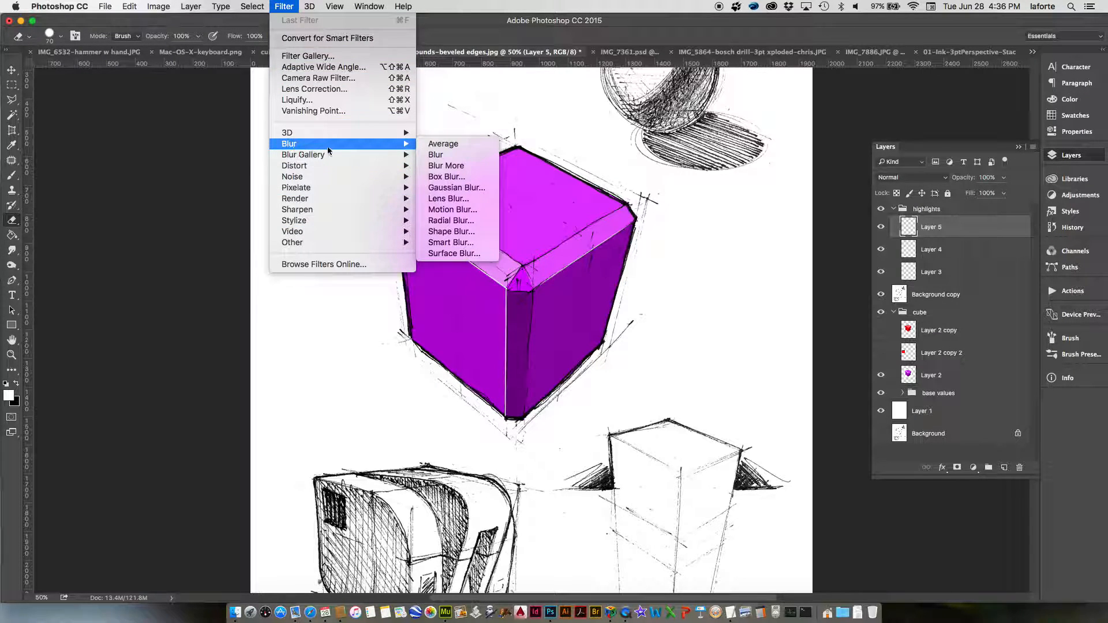
left_click(444, 188)
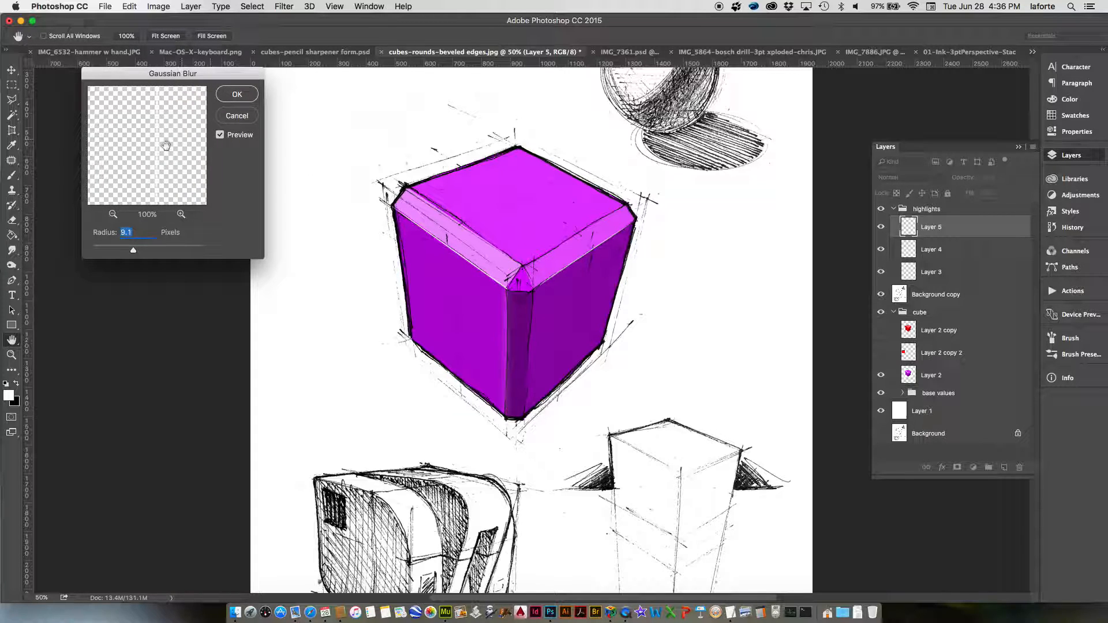
left_click_drag(166, 73, 303, 117)
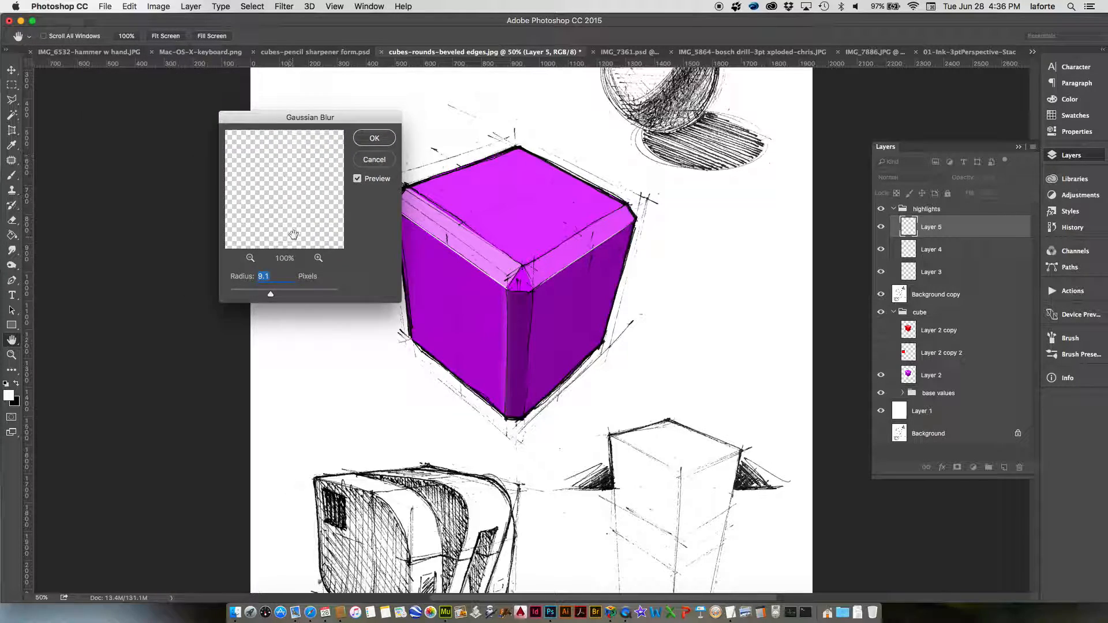
left_click(266, 191)
left_click(251, 259)
left_click(250, 259)
left_click(251, 259)
left_click(250, 259)
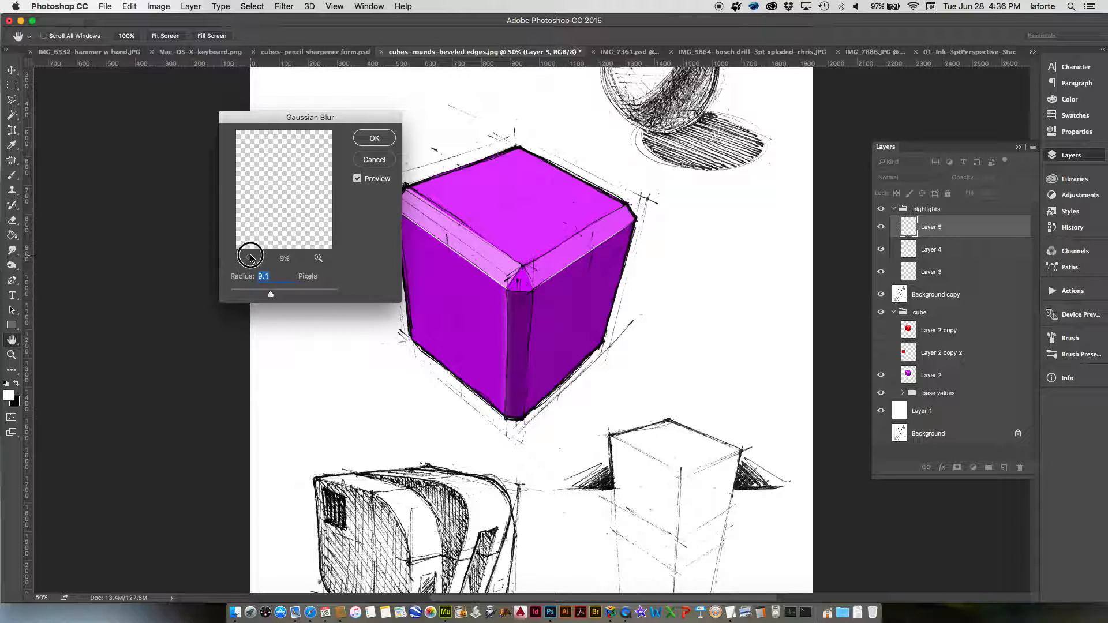
Try Gaussian Blur radii of 3.6 and 2.8 pixels, compare with the preview off, and apply the blur at a still smaller radius.
left_click_drag(260, 299, 252, 296)
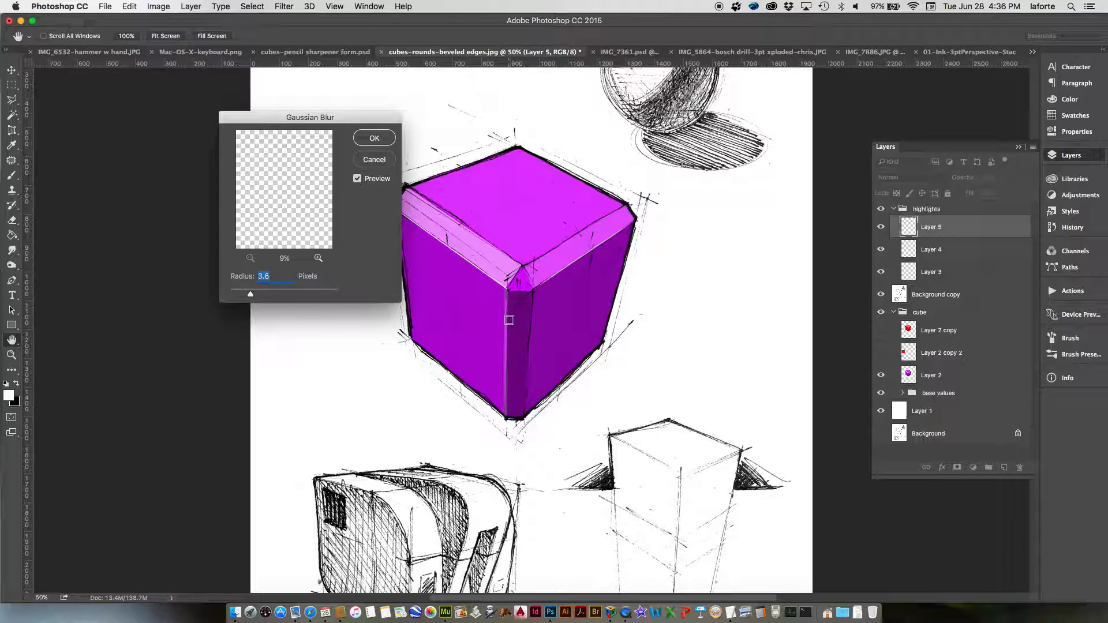
left_click(357, 179)
left_click(357, 178)
left_click(357, 179)
left_click_drag(241, 296, 250, 296)
left_click(358, 178)
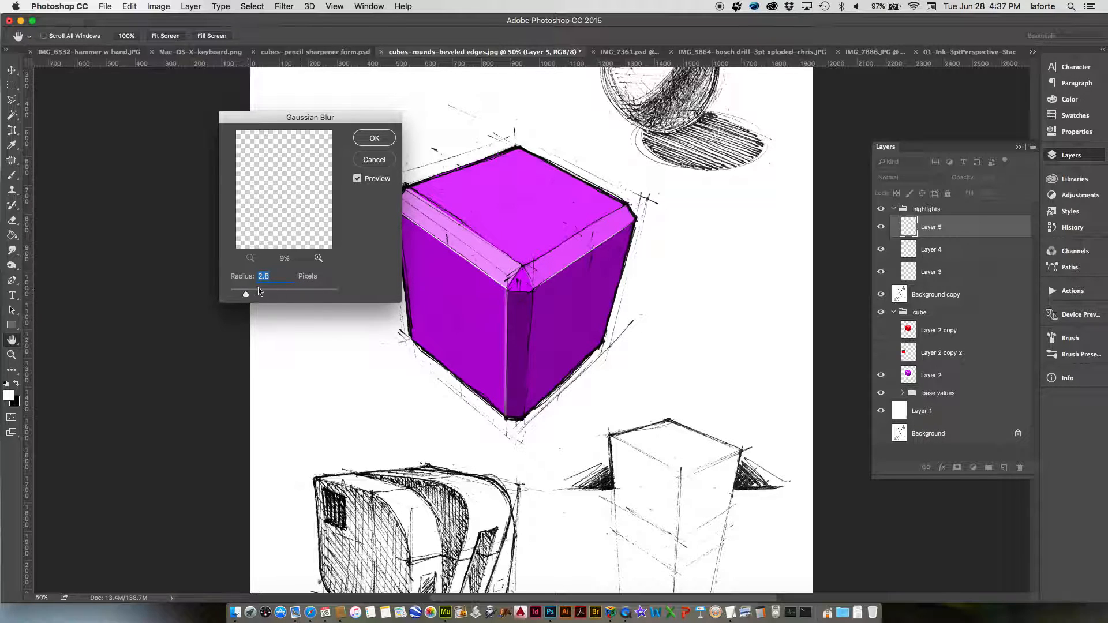
left_click(238, 294)
left_click_drag(240, 297, 235, 296)
left_click(374, 139)
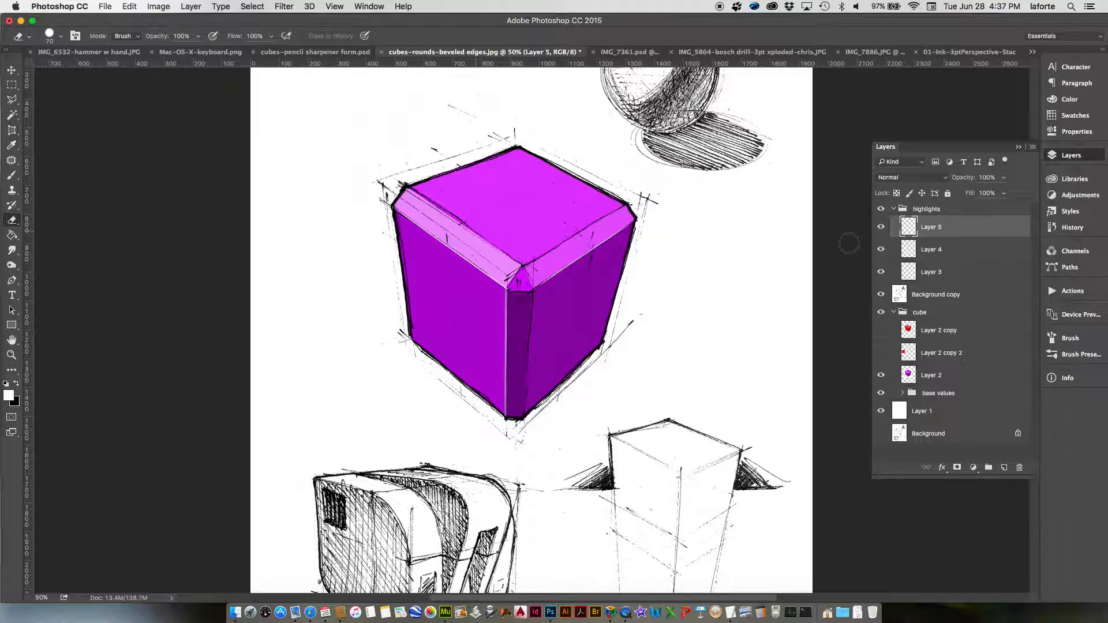
Hide and collapse the highlights and cube groups, leaving the Background copy layer selected.
key("v")
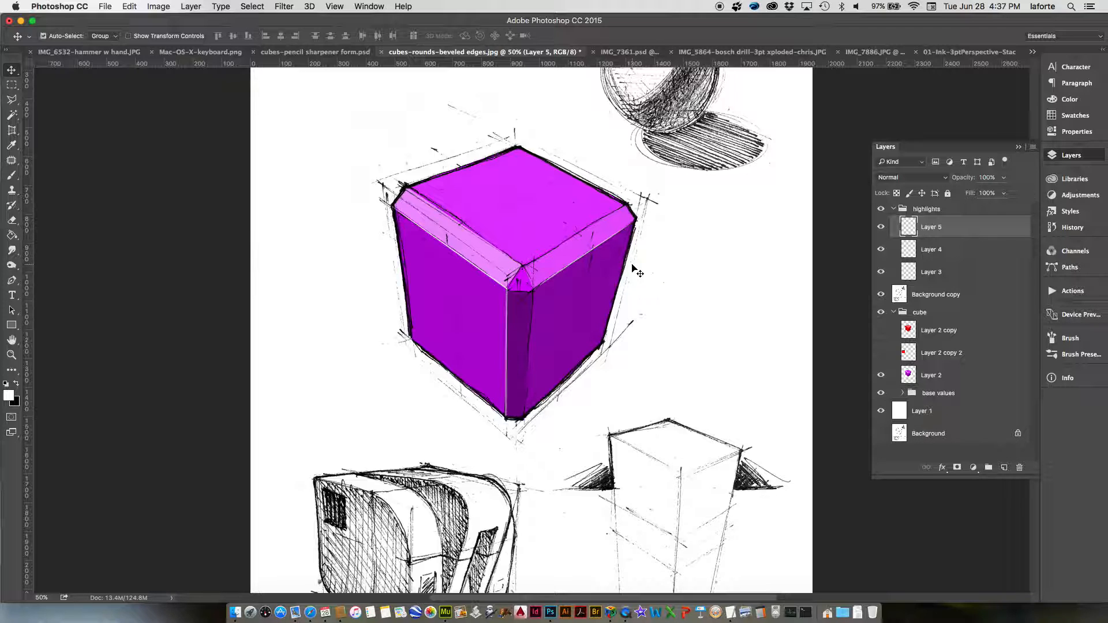
key("super+minus")
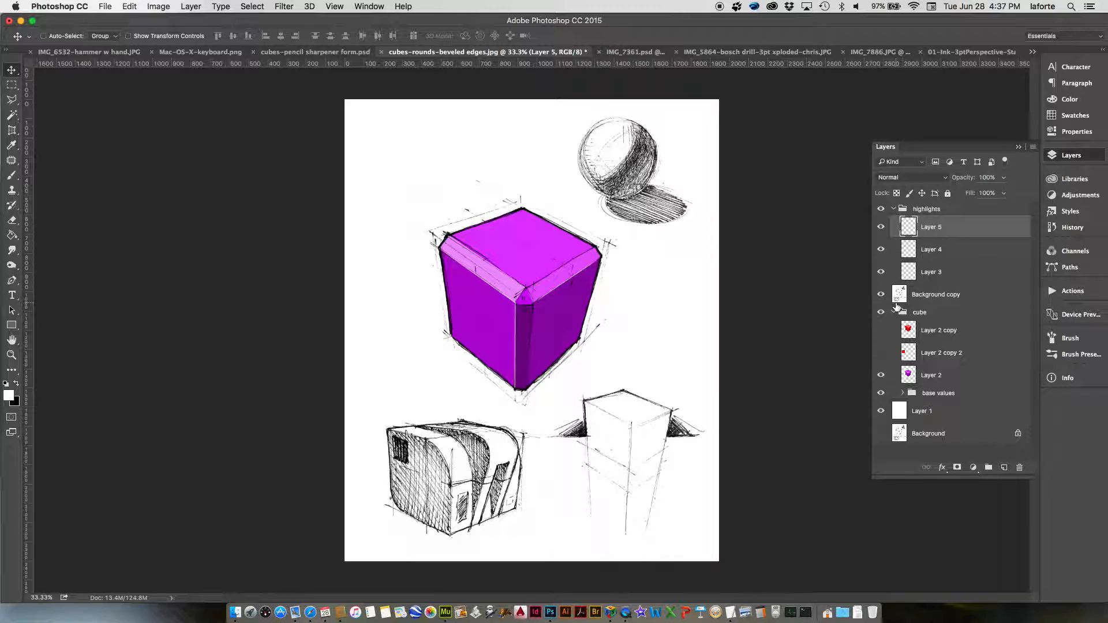
left_click(881, 210)
left_click(893, 209)
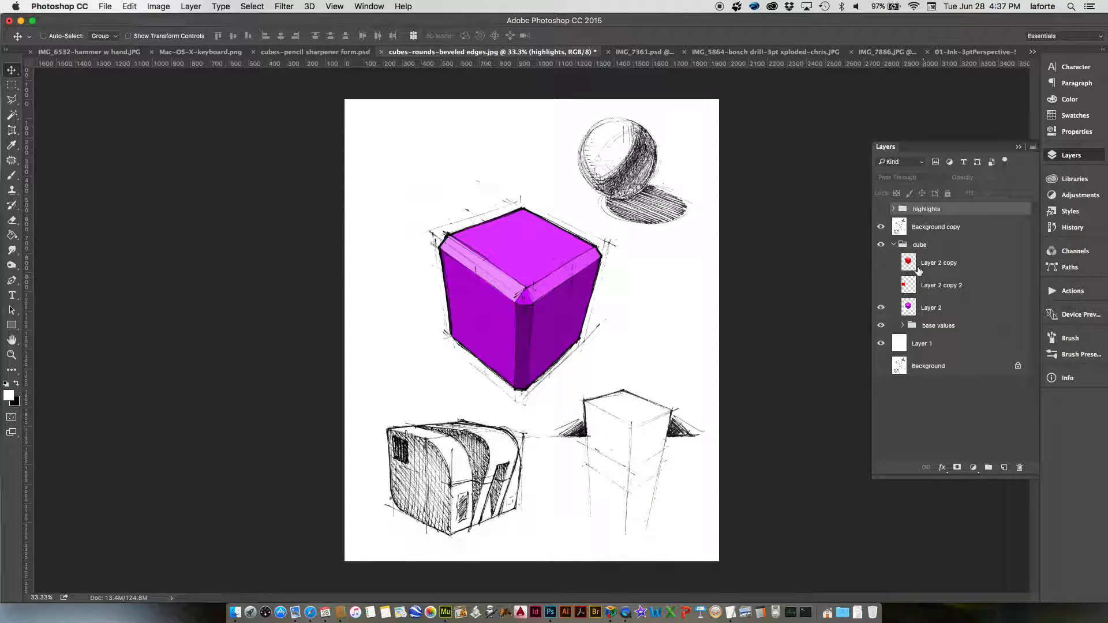
left_click(929, 227)
left_click(880, 244)
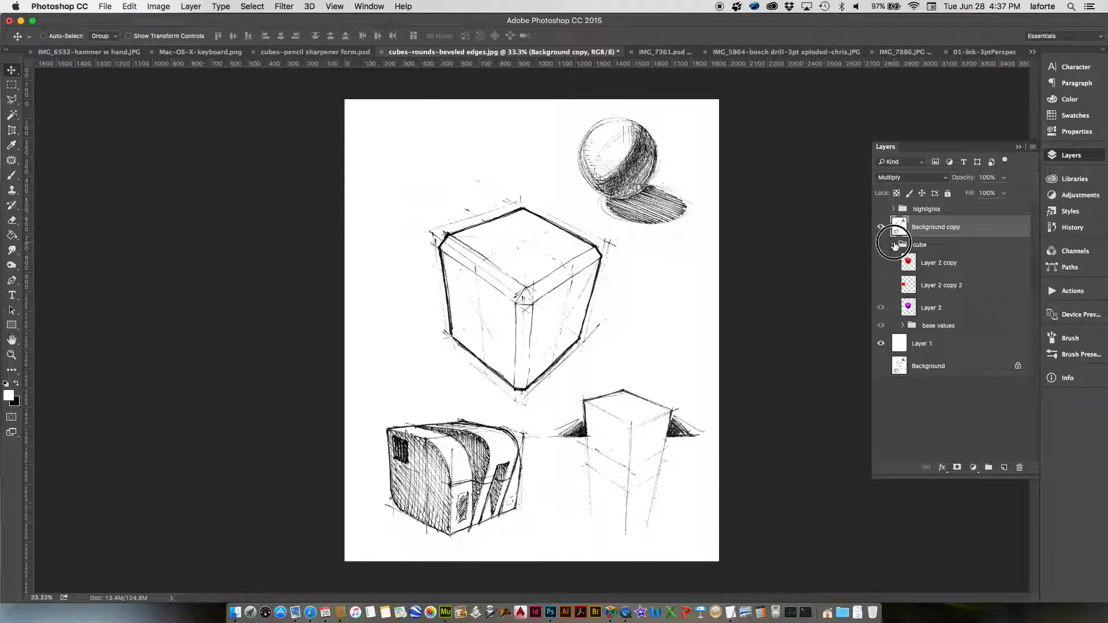
left_click(893, 244)
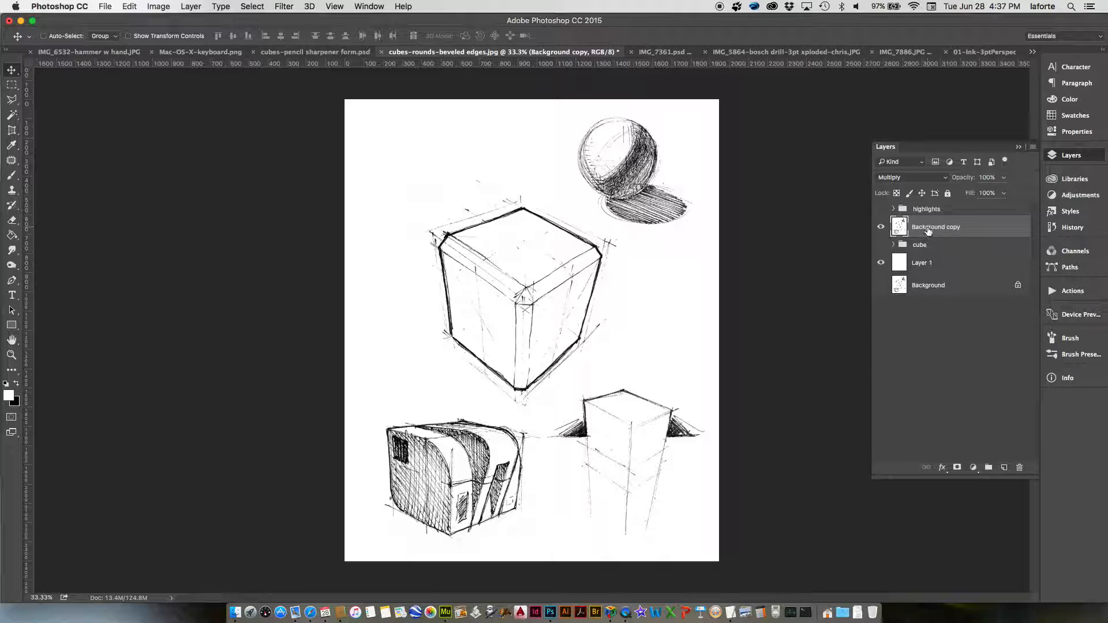
Show only the original Background layer and make it the active layer.
left_click(881, 285, "alt")
left_click(979, 292)
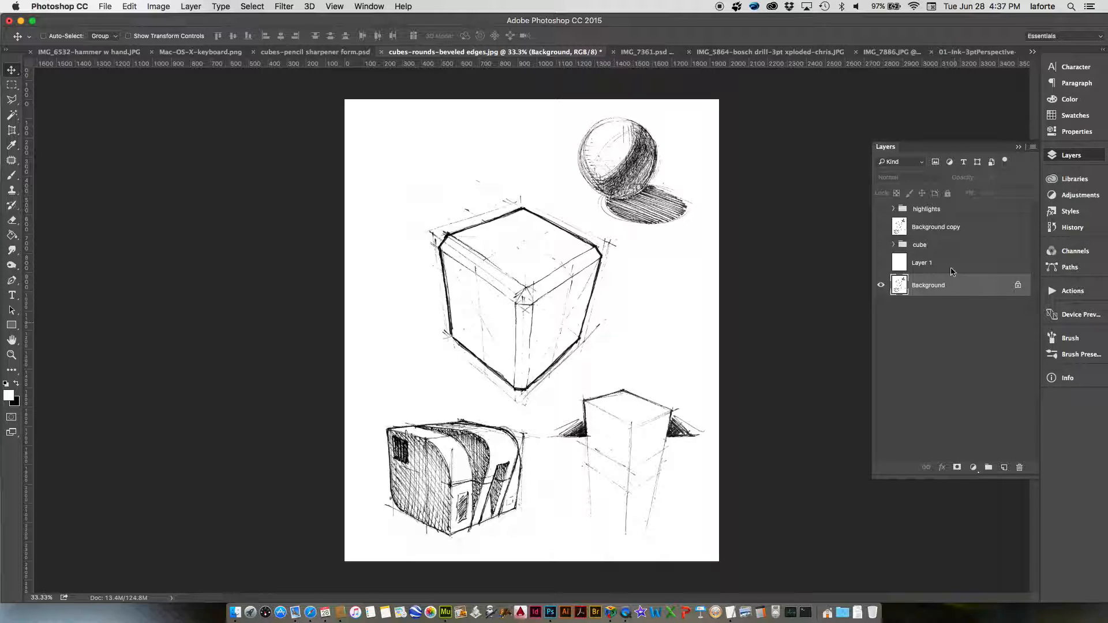
key("super+equal")
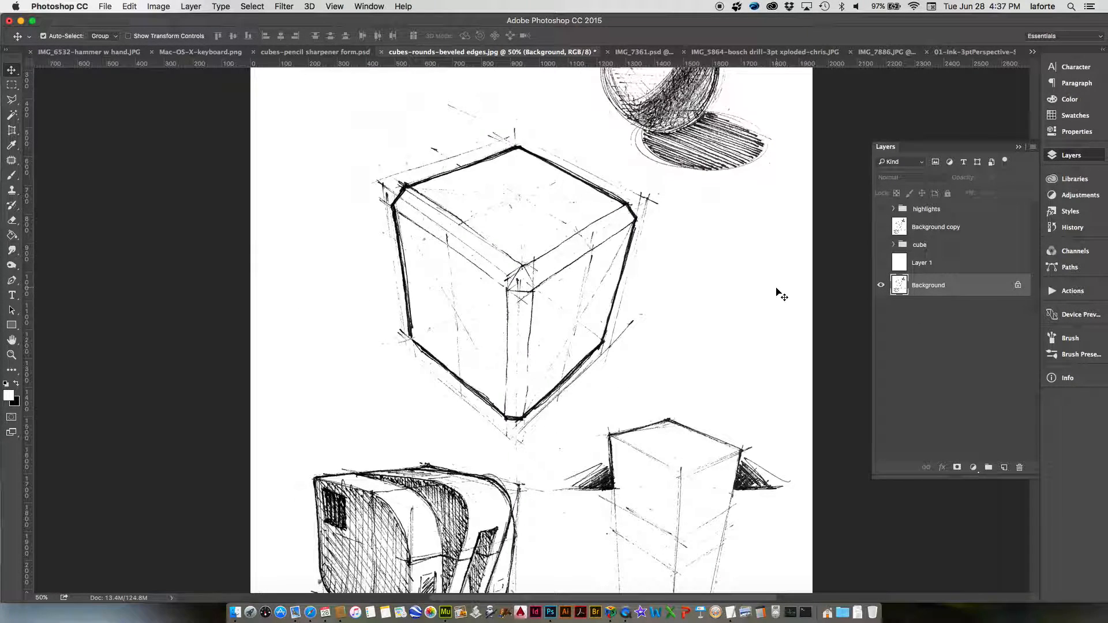
key("super+equal")
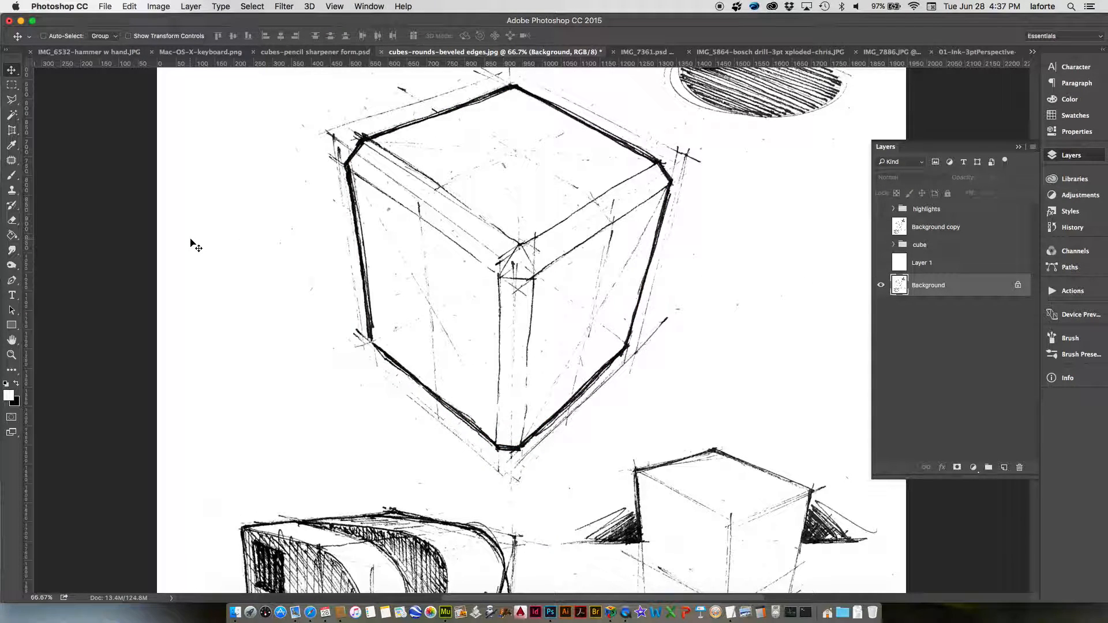
Set the foreground colour to green 28ae3b.
left_click(9, 395)
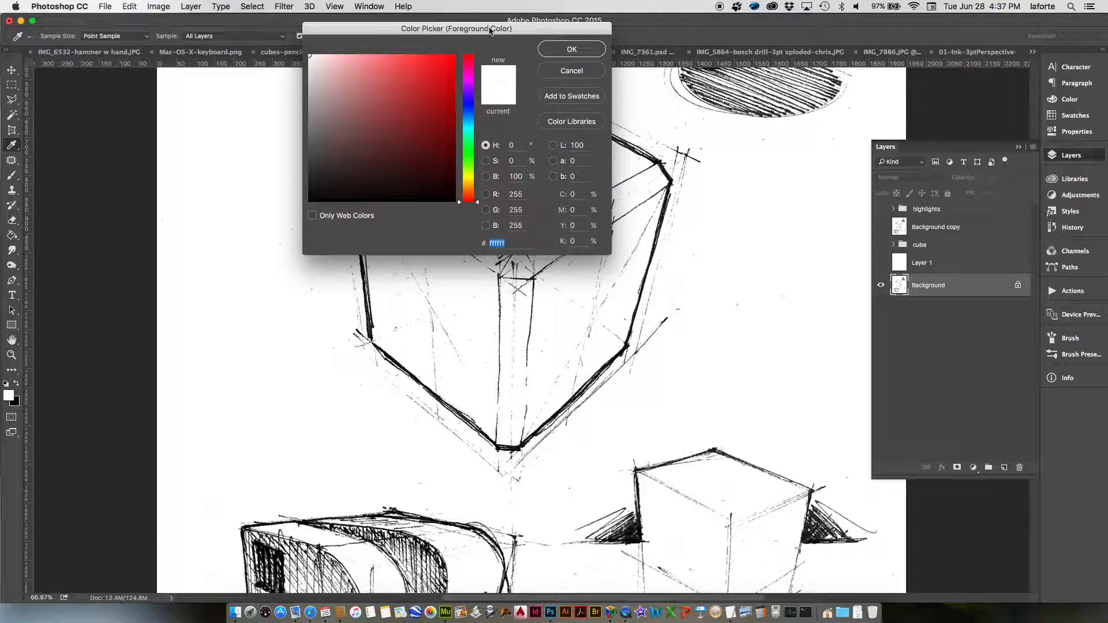
left_click_drag(491, 30, 428, 63)
left_click_drag(406, 199, 407, 182)
mouse_move(365, 116)
left_mouse_down()
mouse_move(376, 94)
mouse_move(361, 137)
left_mouse_up()
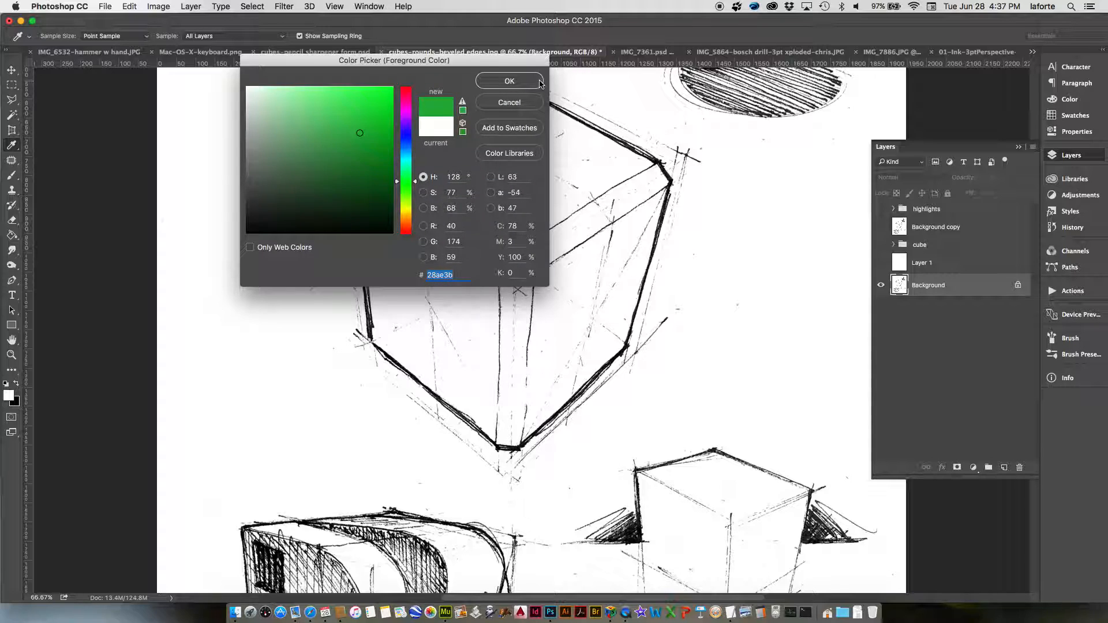
left_click(509, 80)
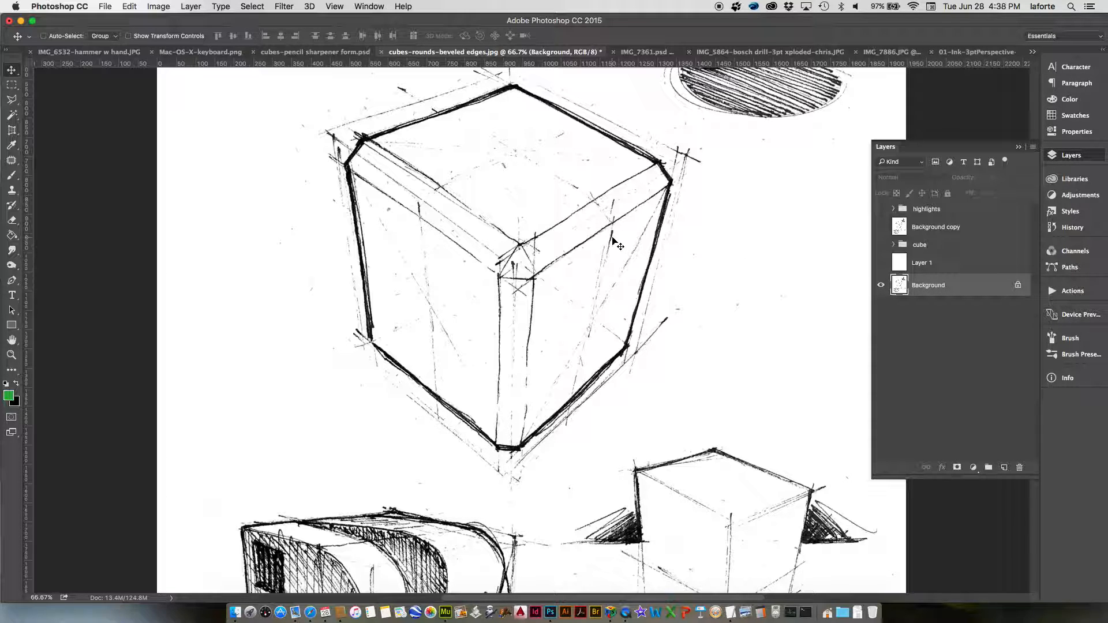
Fill the large cube's faces and bevels with green on the Background layer using the Paint Bucket at tolerance 15.
left_click(14, 117)
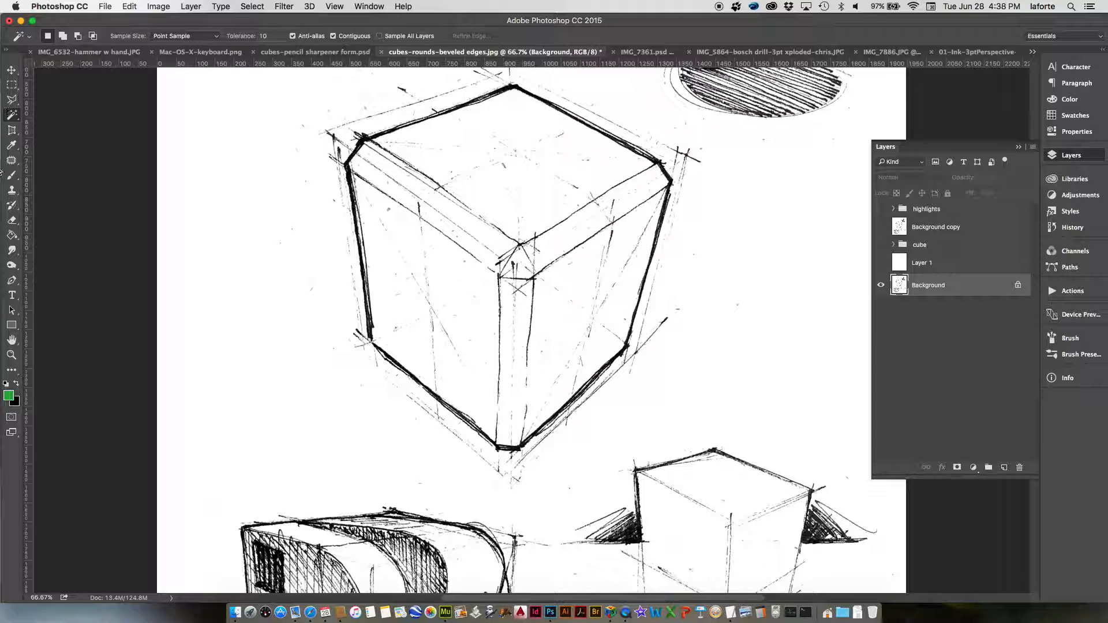
left_click(11, 235)
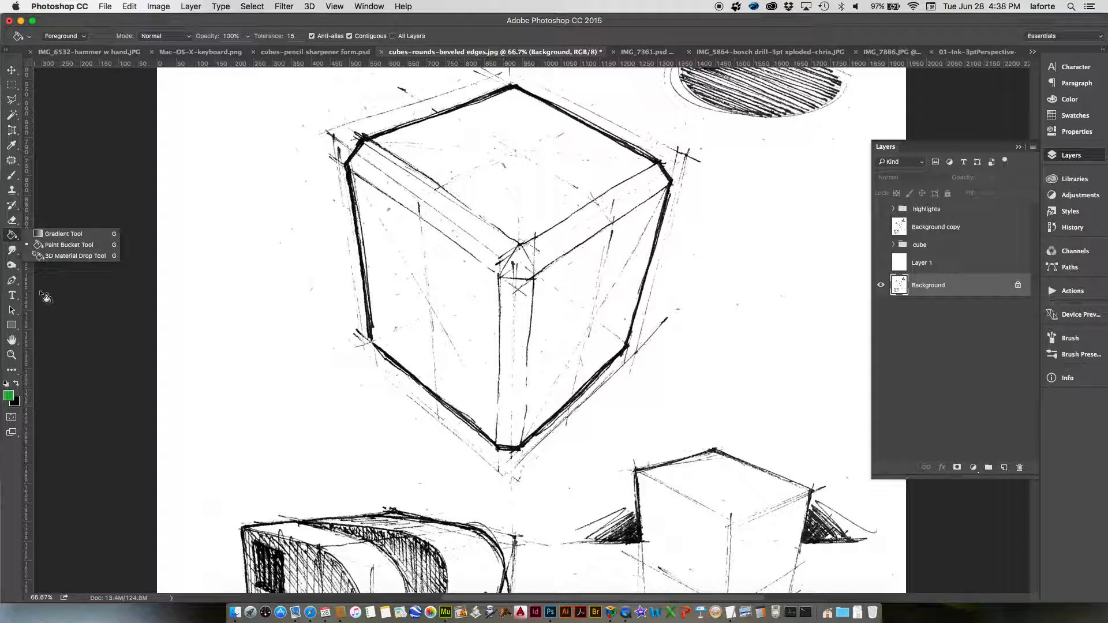
left_click(42, 244)
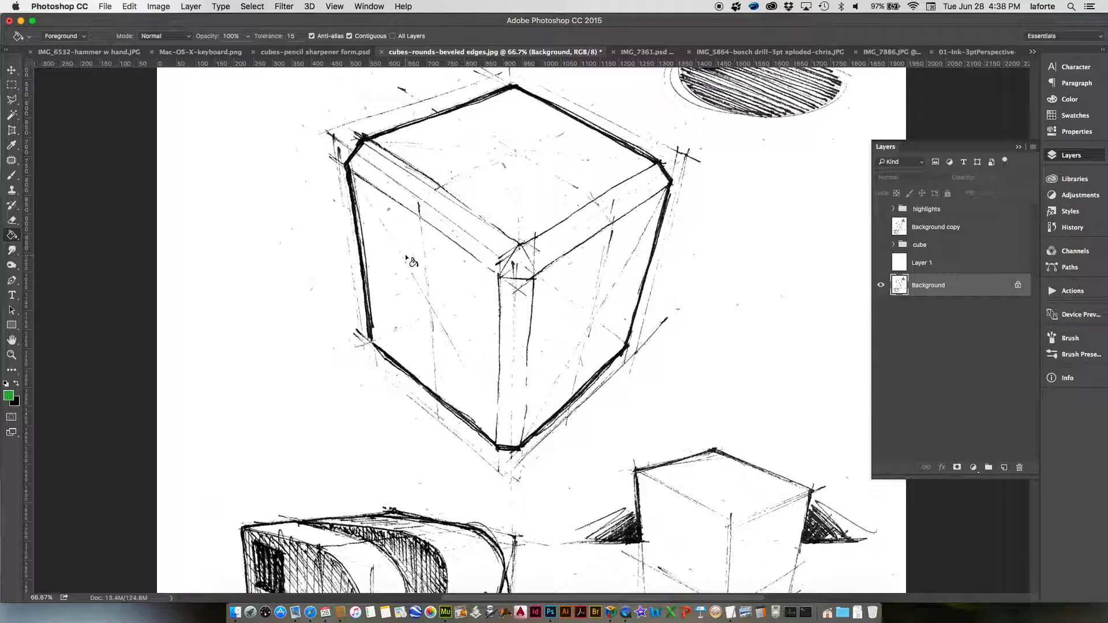
left_click(394, 186)
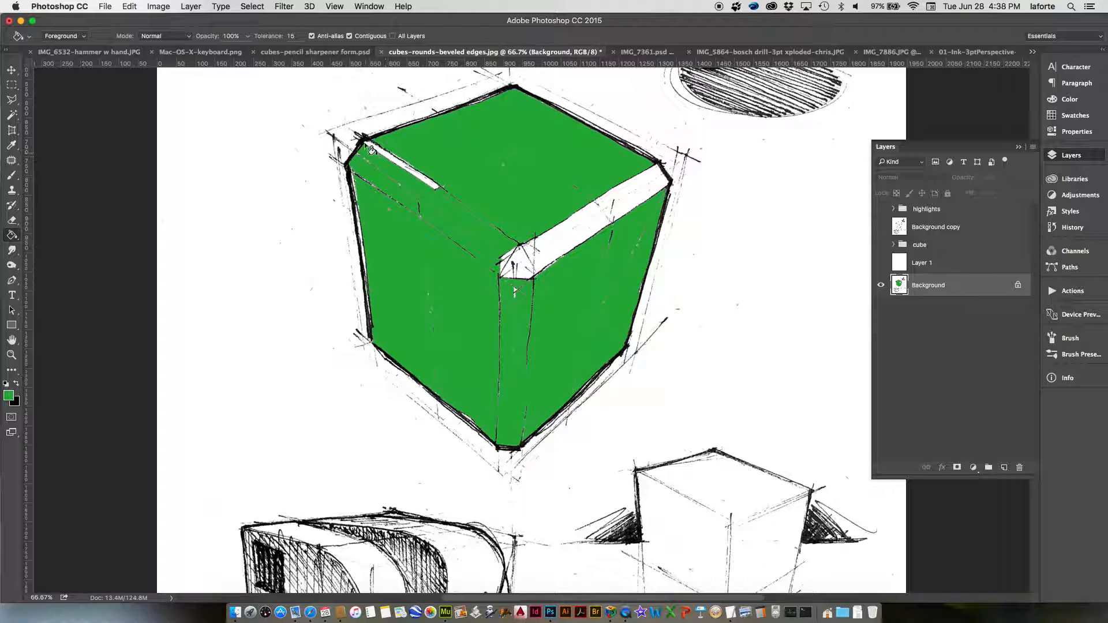
left_click(576, 228)
left_click(512, 262)
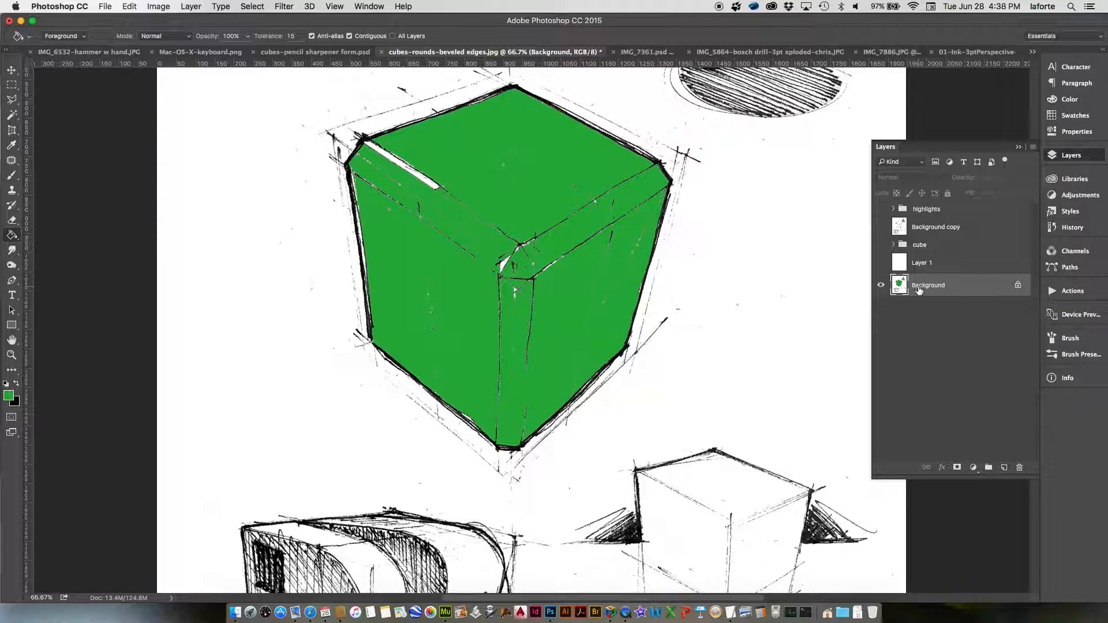
left_click(436, 184)
Examine the green fill's edges and gaps around the sketch lines at the cube's front bevel.
key("super+equal")
key("super+equal")
key("super+equal")
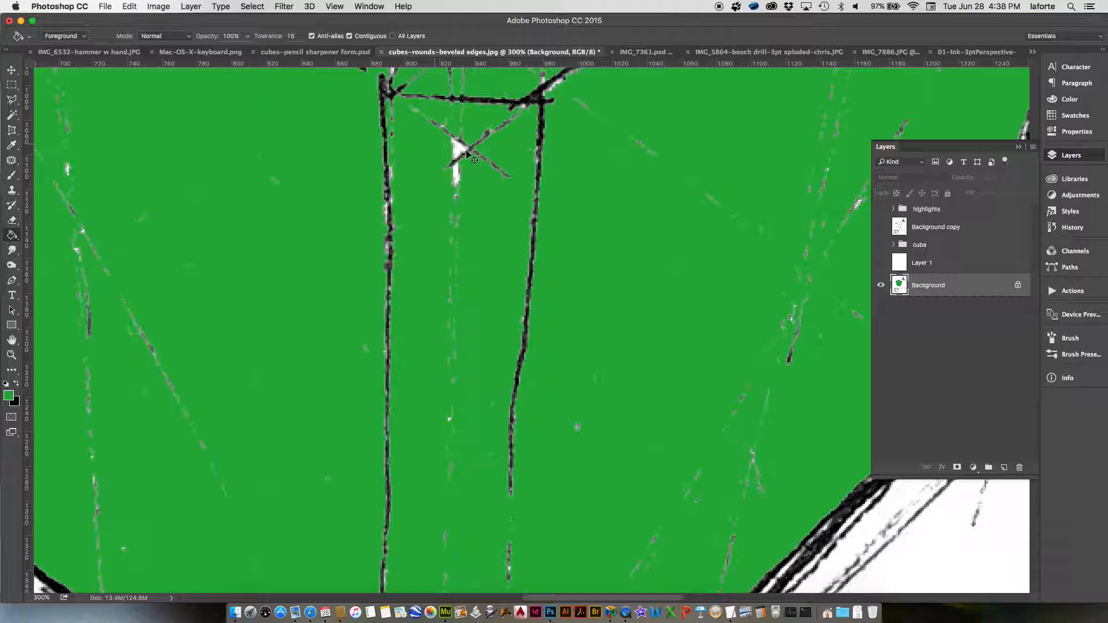
key("super+minus")
key("super+minus")
key("super+minus")
key("super+minus")
key("super+minus")
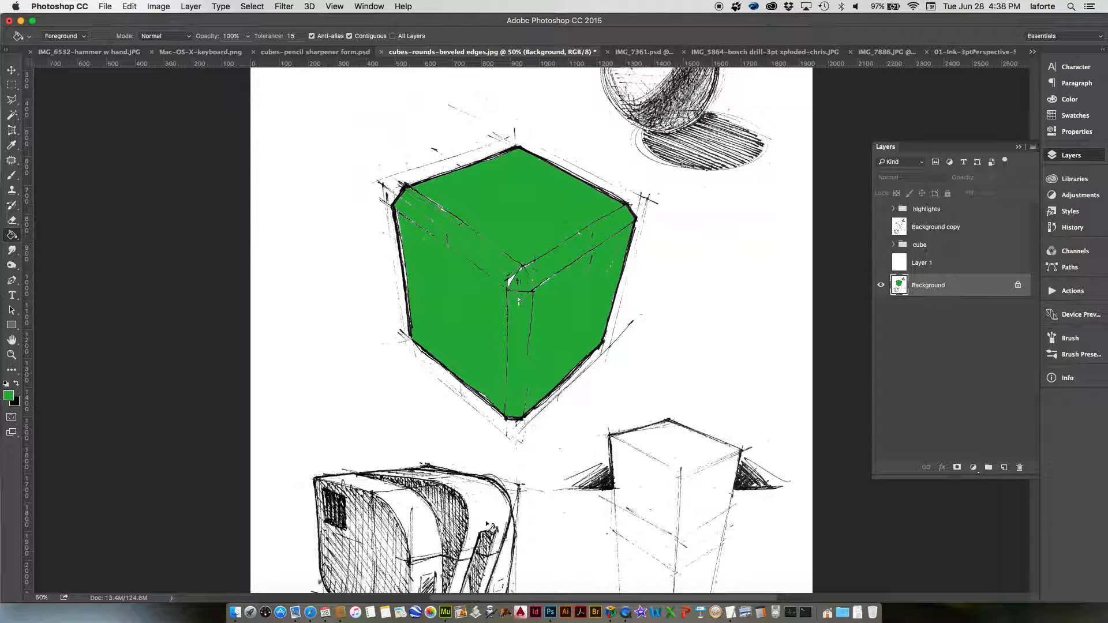
Fill the rounded box's upper bands with green, undoing a trial fill of the open tall box.
left_click(421, 523)
left_click(480, 505)
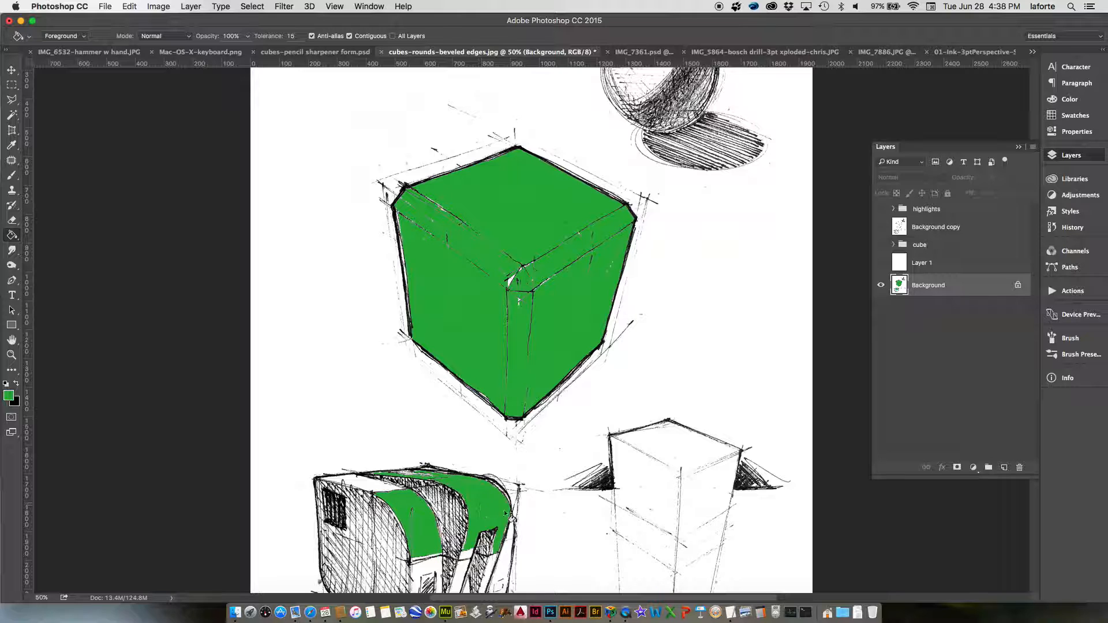
left_click(664, 451)
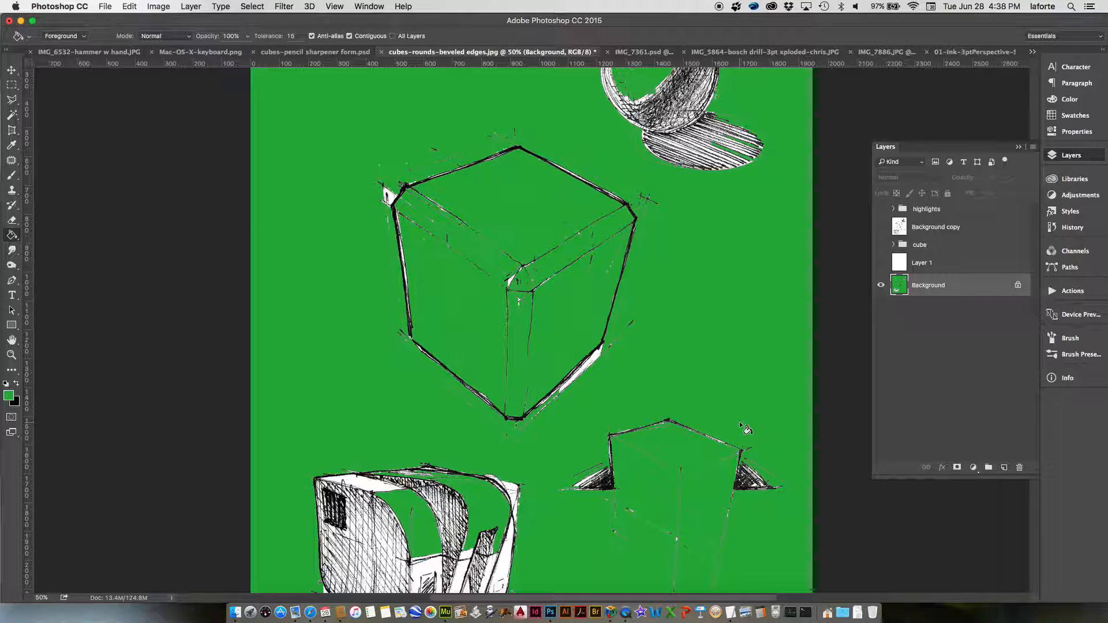
key("super+z")
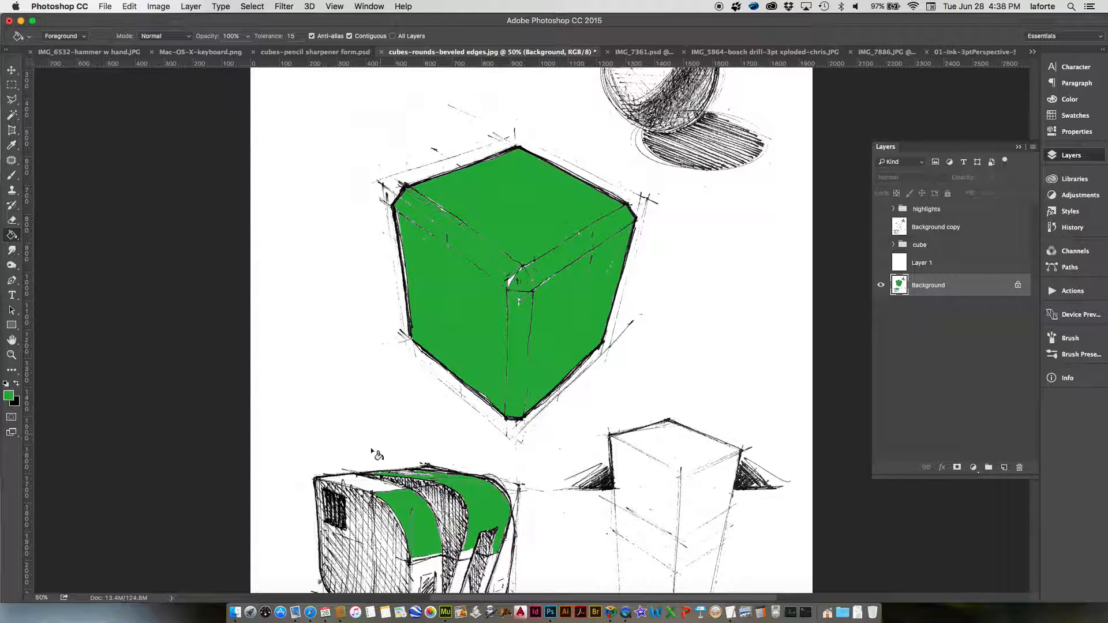
left_click(373, 487)
Outline the upper part of the tall box's left face with four connected straight black strokes, using a soft 25 px brush.
left_click_drag(566, 501, 515, 421)
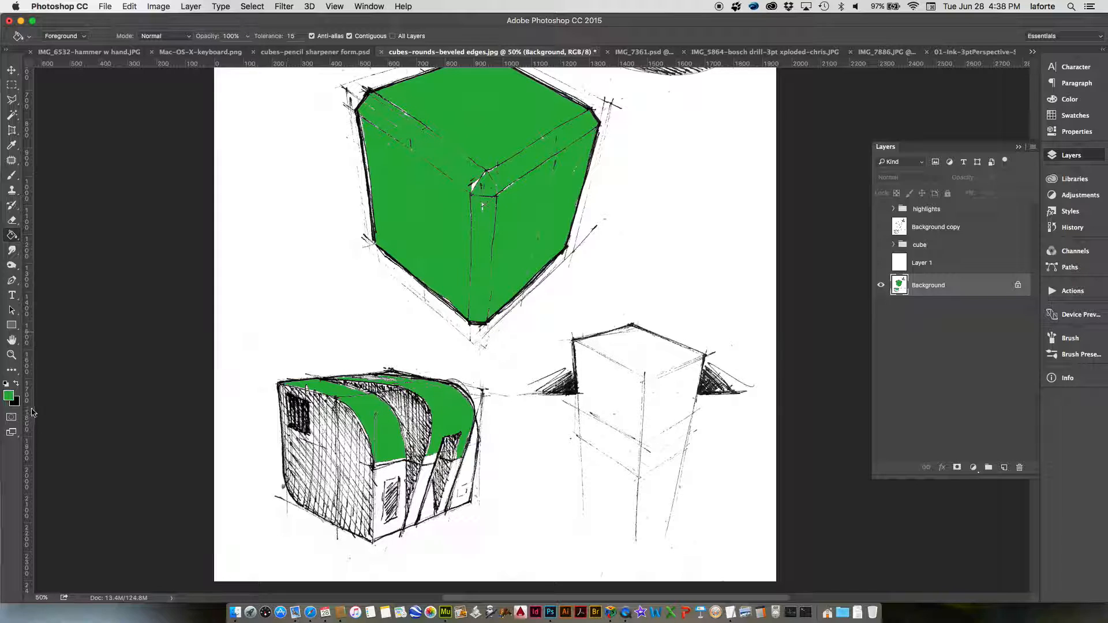
left_click(18, 384)
key("b")
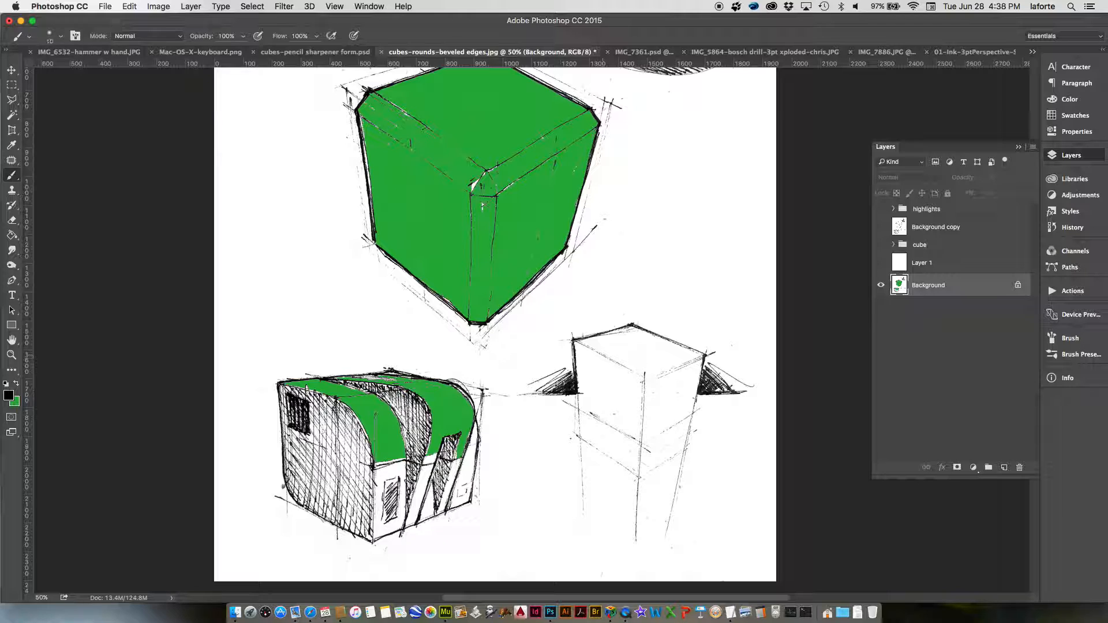
left_click(644, 380, "shift")
left_click(642, 445, "shift")
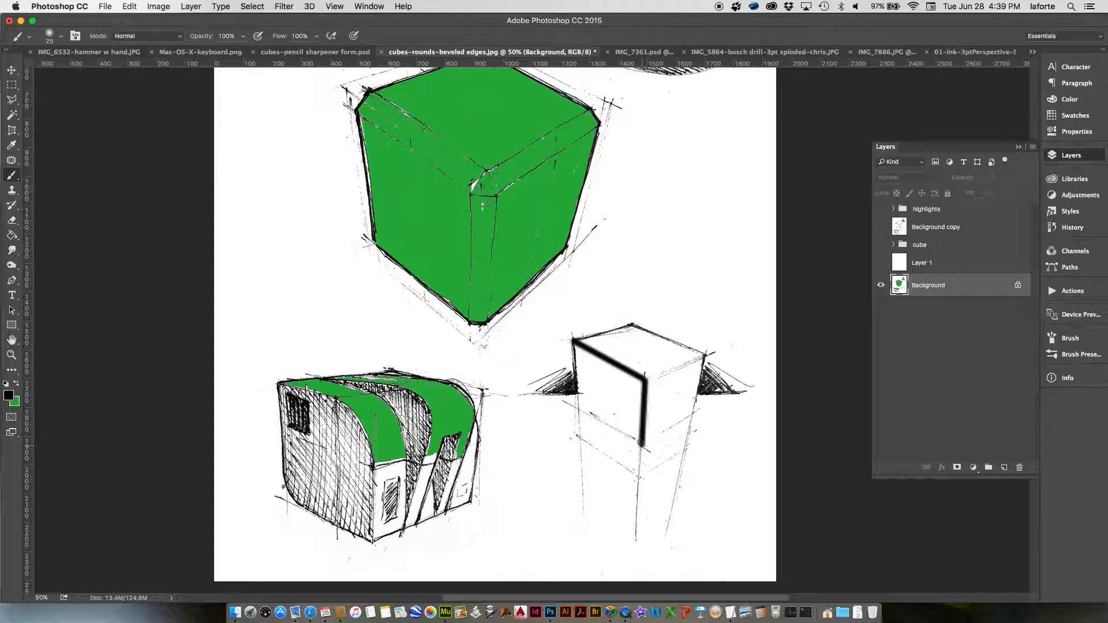
left_click(580, 411, "shift")
left_click(576, 341, "shift")
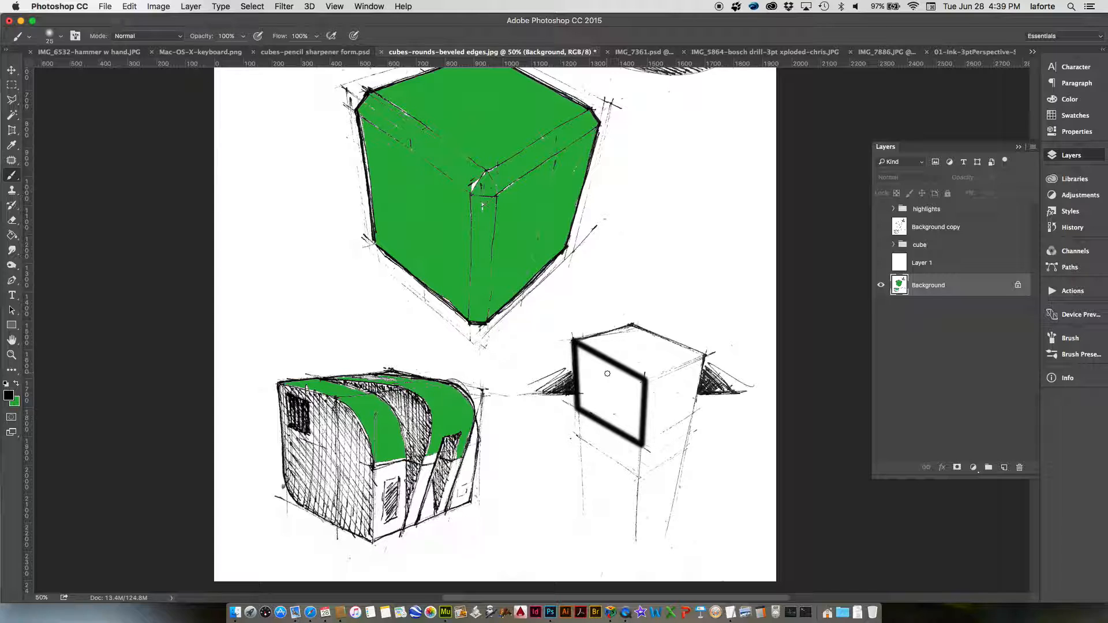
Fill the outlined panel on the tall box with green using the Paint Bucket.
left_click(11, 235)
key("x")
left_click(614, 401)
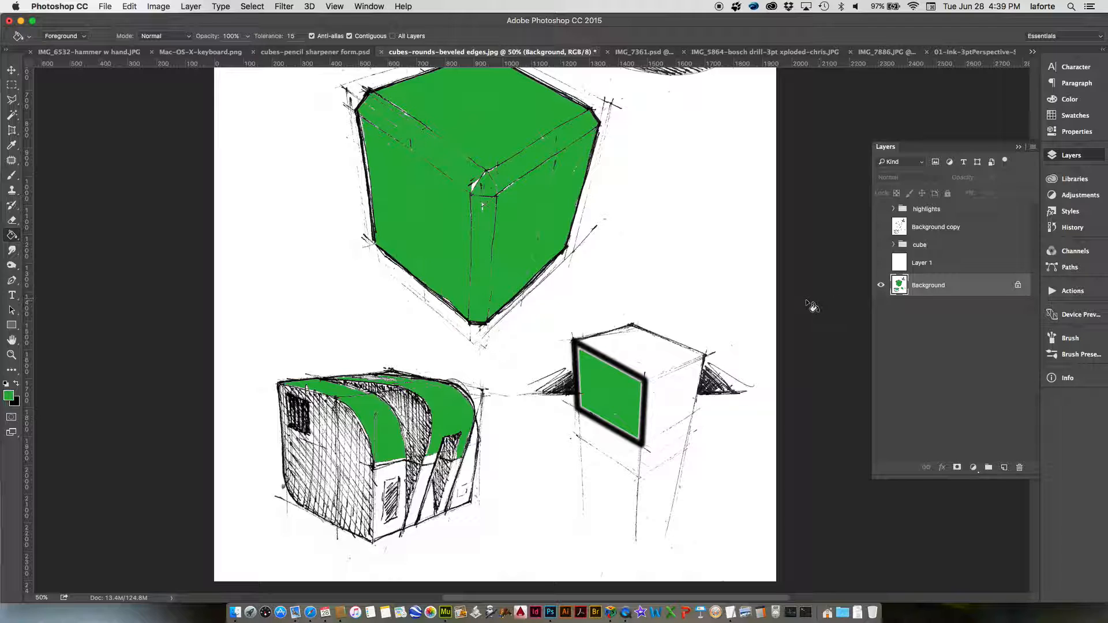
key("super+minus")
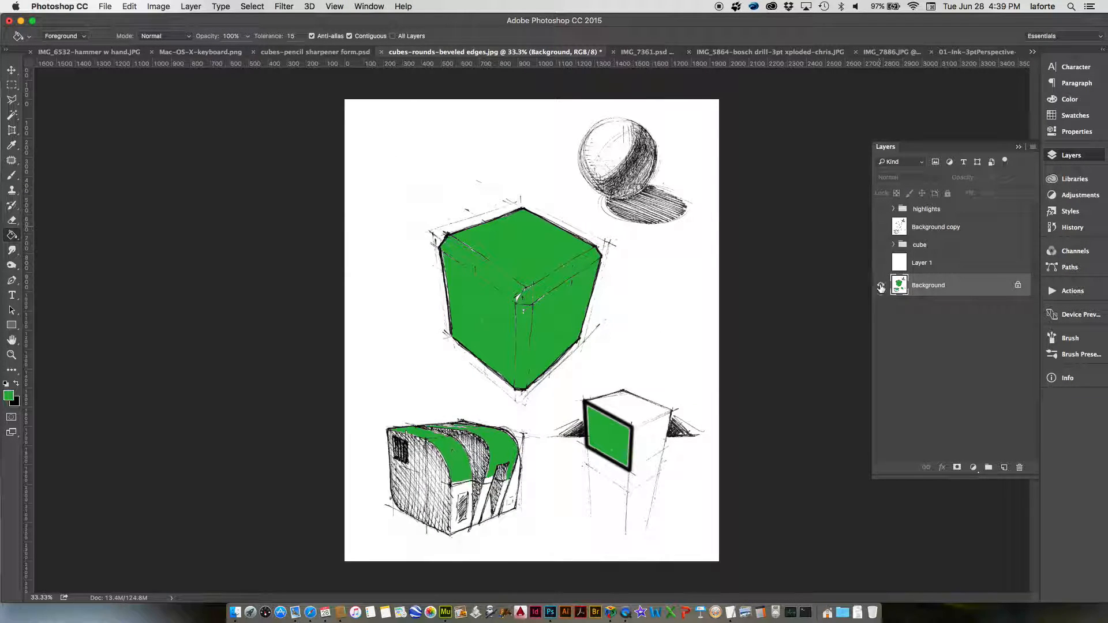
Hide the green-filled Background layer and show Background copy, Layer 1, and the cube and highlights groups.
left_click(881, 227)
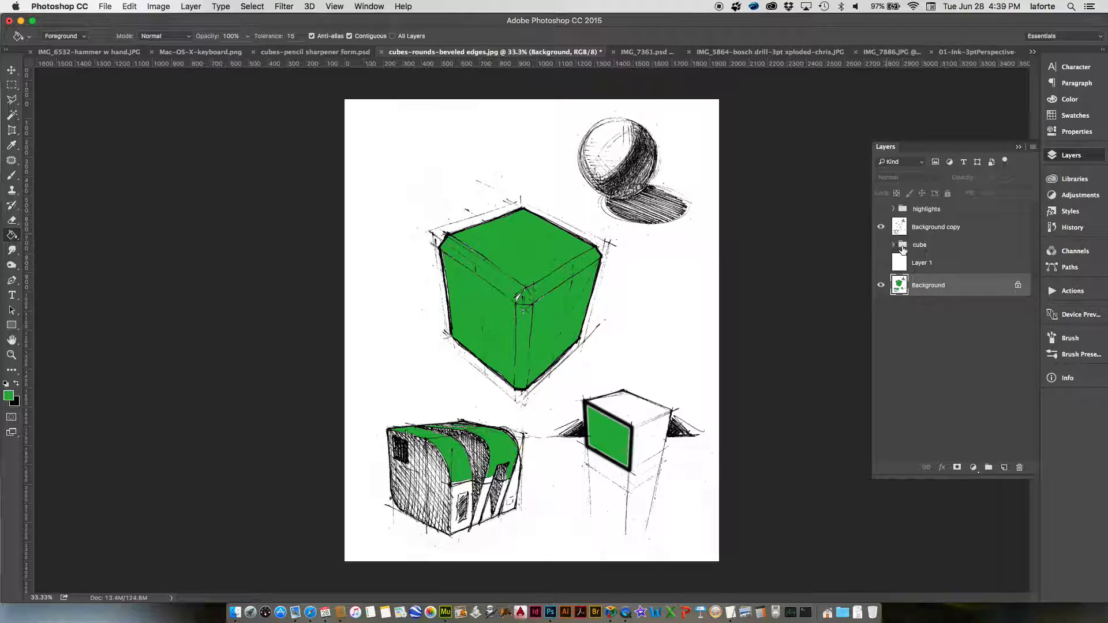
left_click(881, 285)
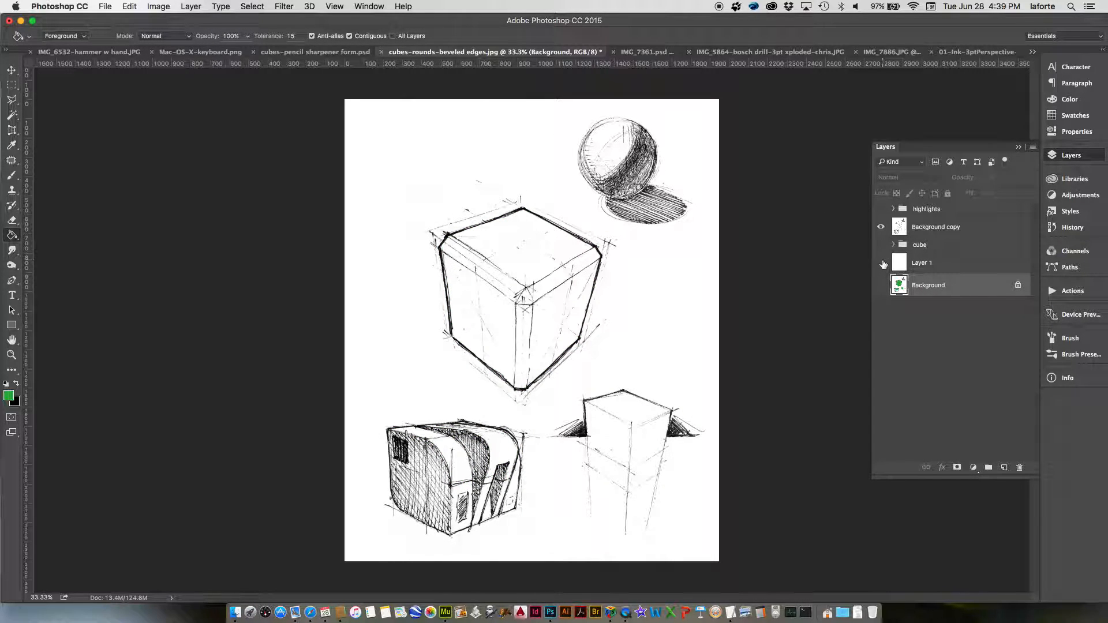
left_click(914, 265)
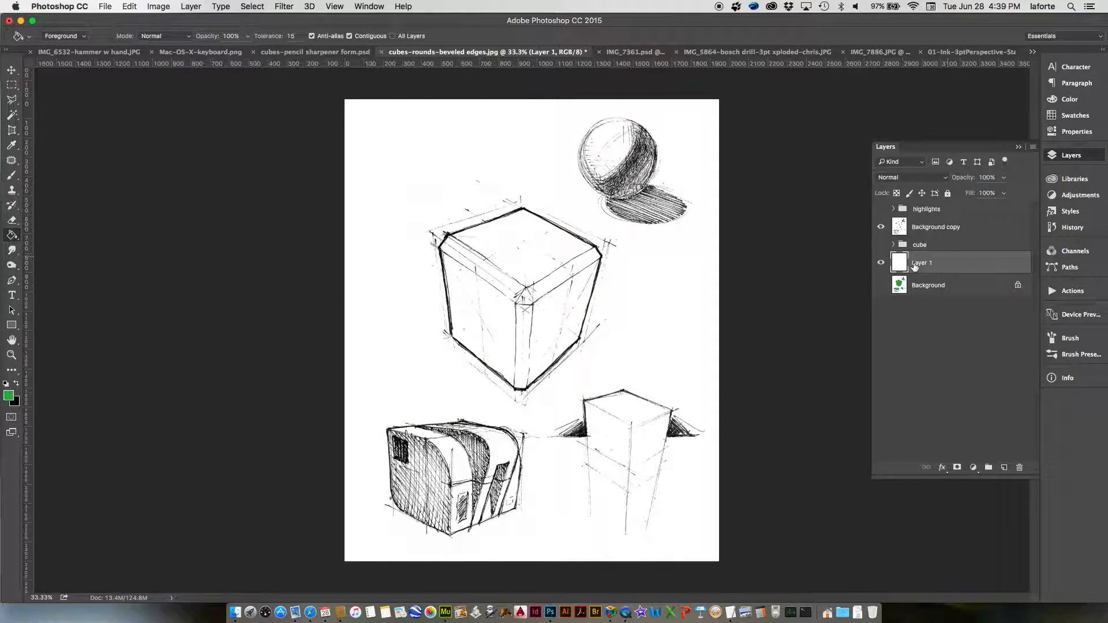
left_click(881, 244)
left_click(881, 209)
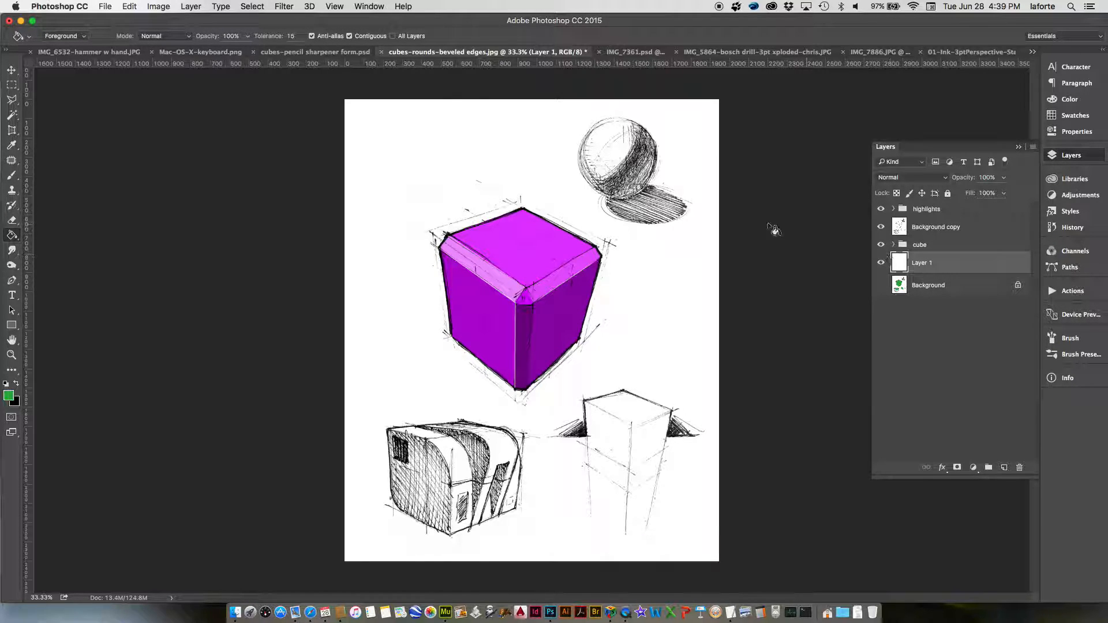
Lower the opacity of the Background copy line-art layer to 43% to soften the sketch lines over the purple cube.
left_click(943, 227)
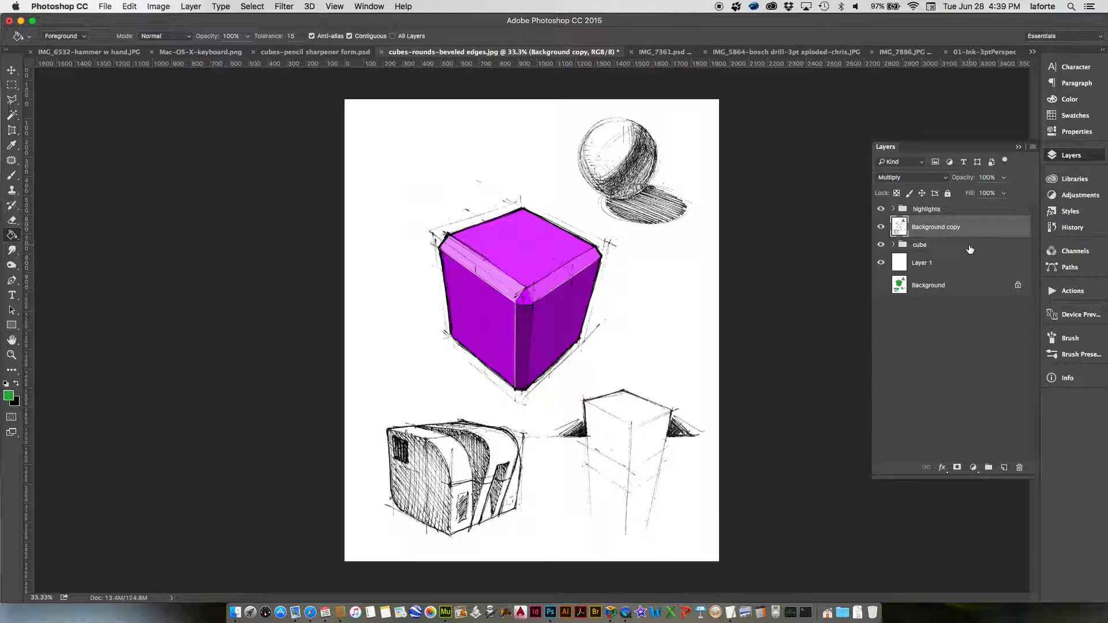
left_click(1004, 178)
left_click_drag(1002, 194, 988, 195)
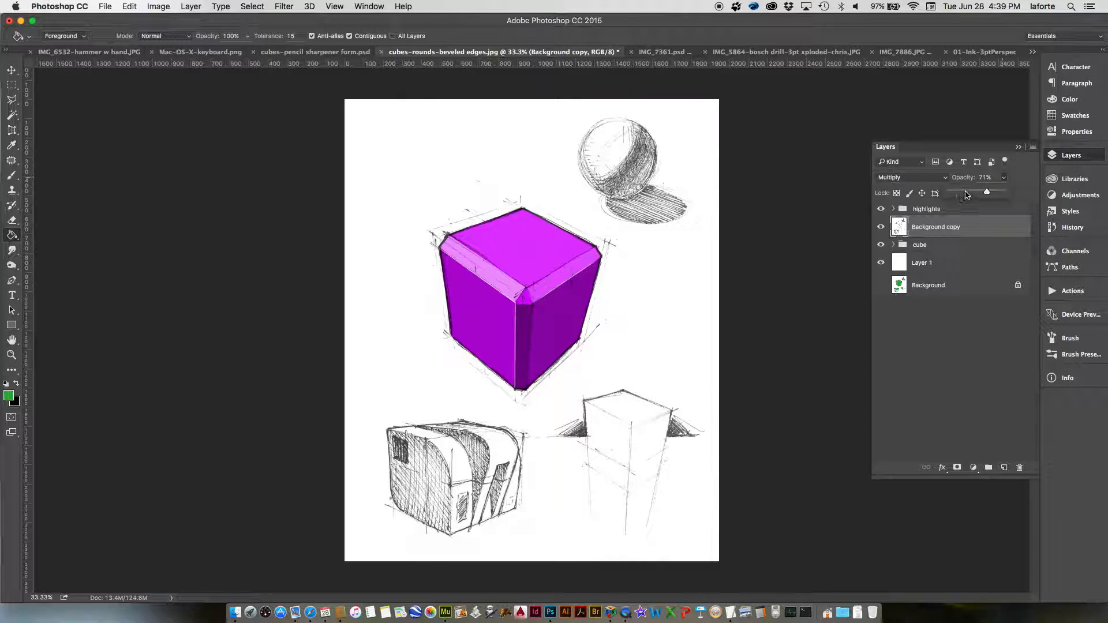
left_click(966, 192)
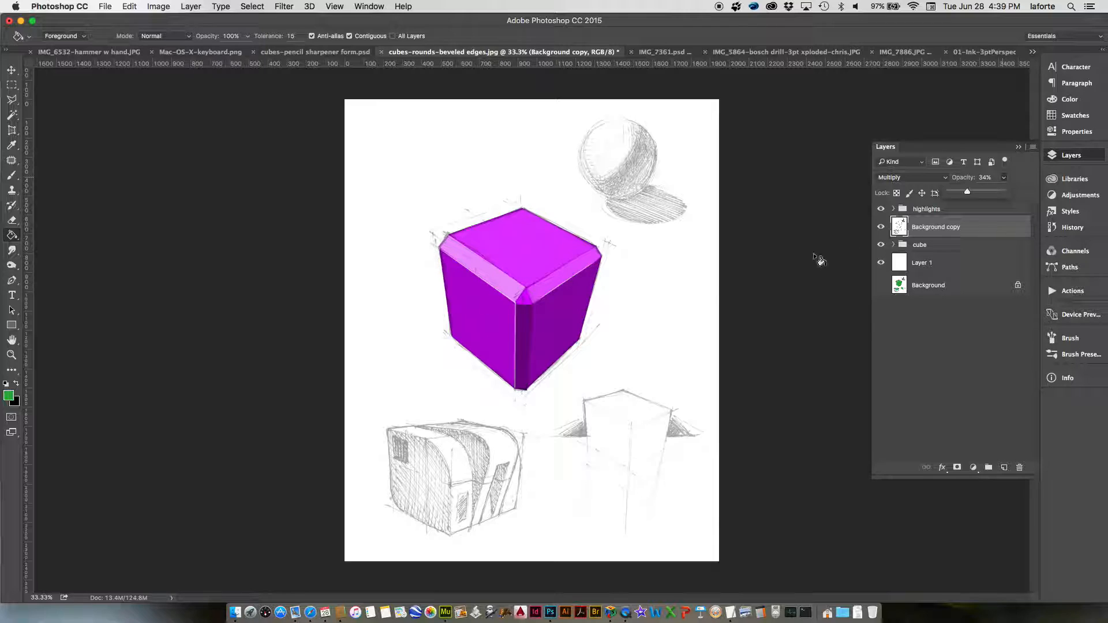
left_click(973, 192)
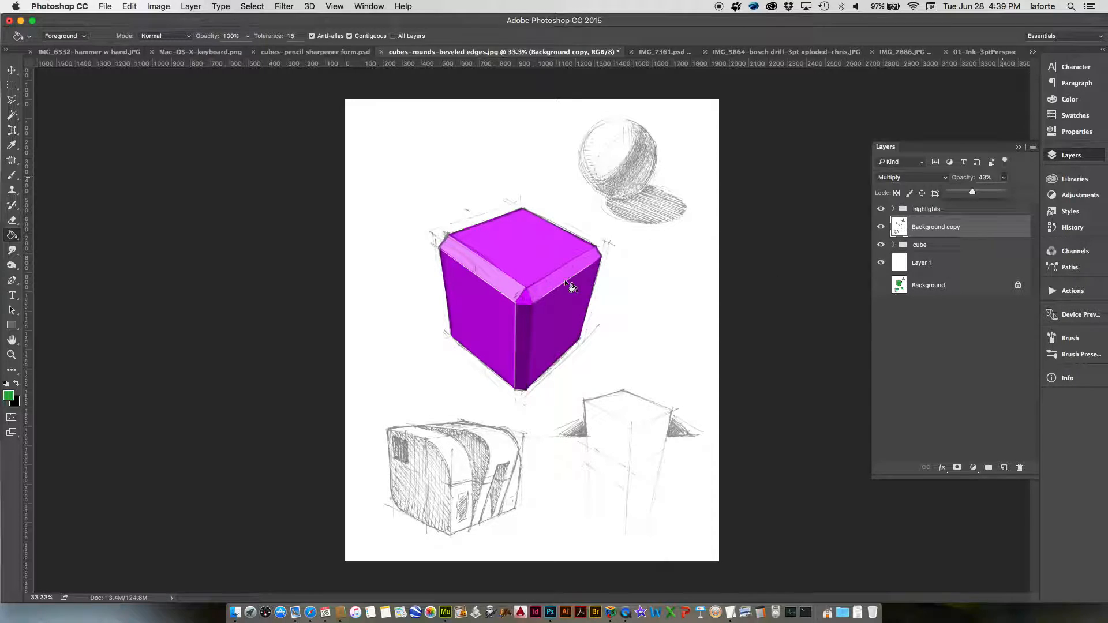
key("super+plus")
key("super+plus")
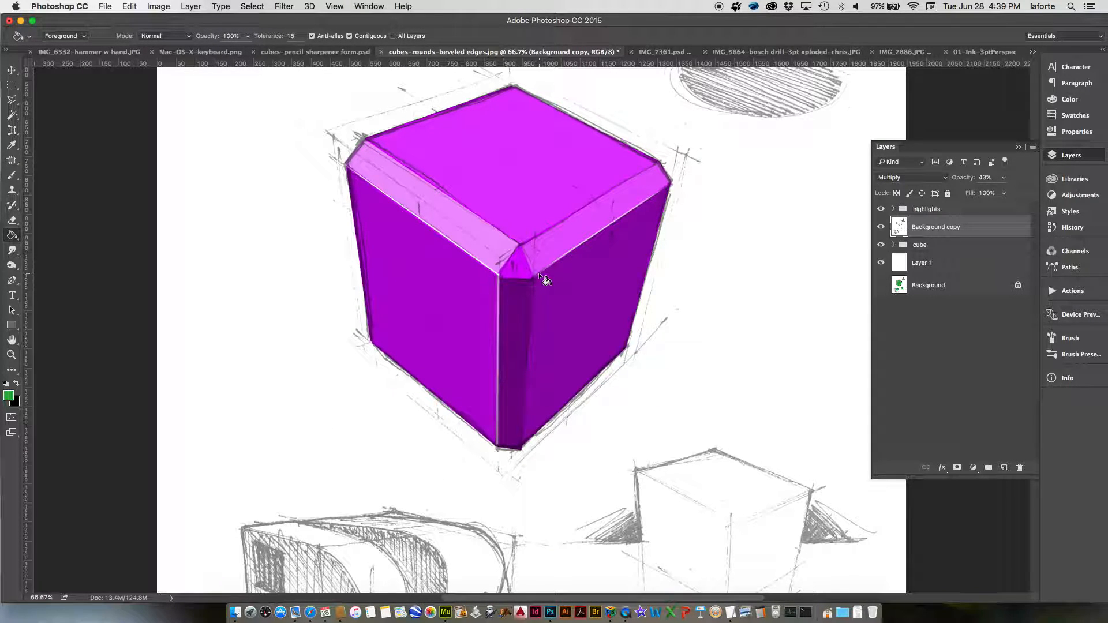
left_click_drag(526, 238, 512, 264)
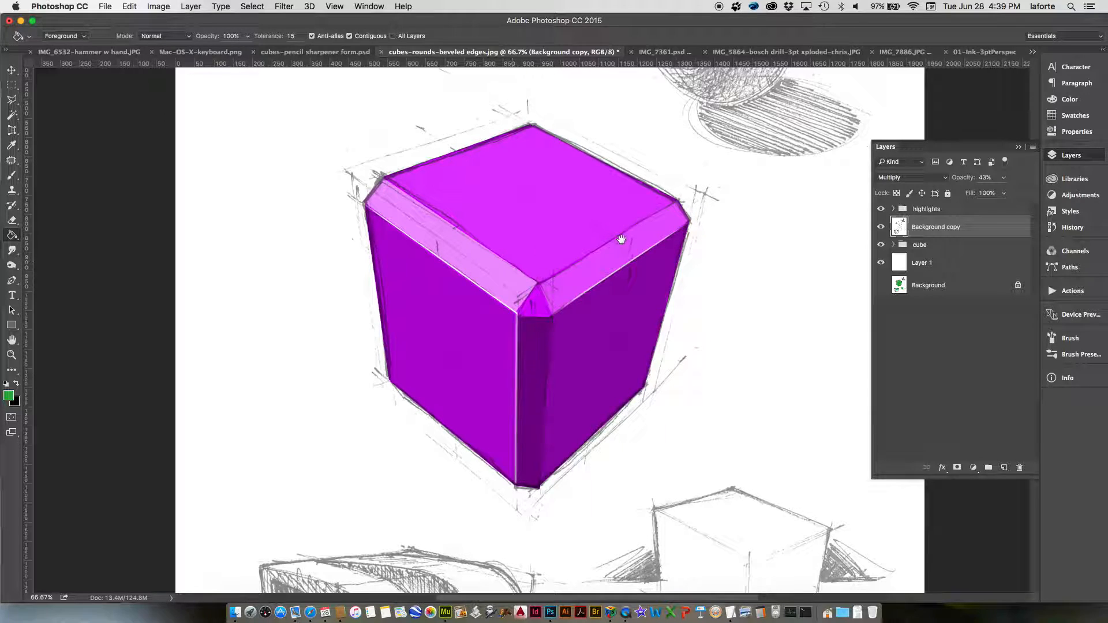
left_click(1018, 148)
Switch to 01-Ink-3ptPerspective-Stacked Furniture.psd and examine the interior rendering's furniture and brick wall up close.
left_click(975, 57)
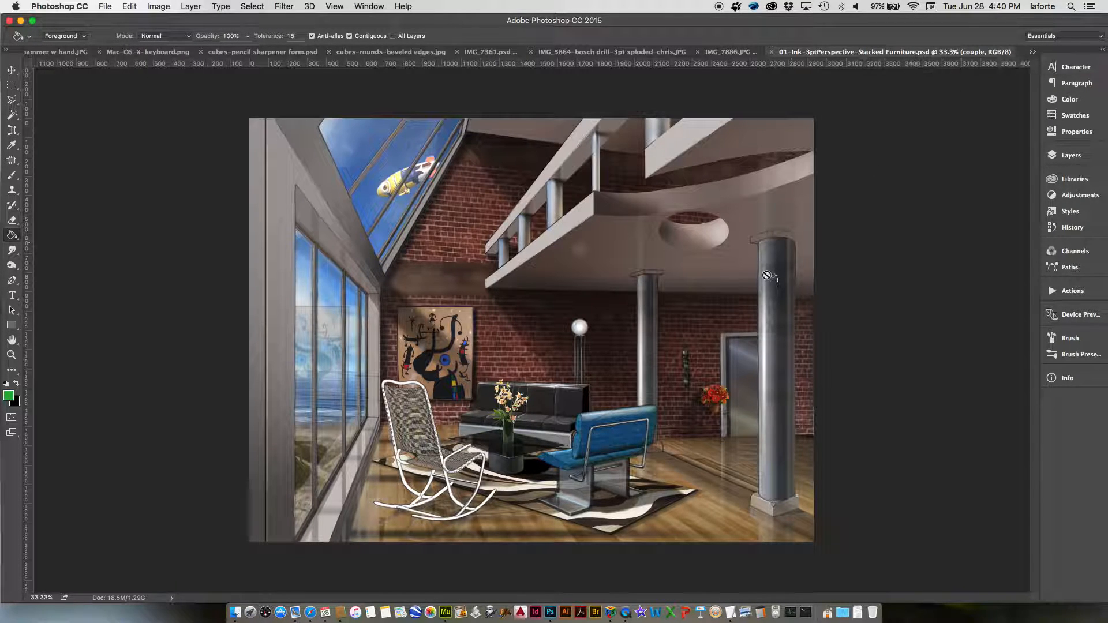
key("super+equal")
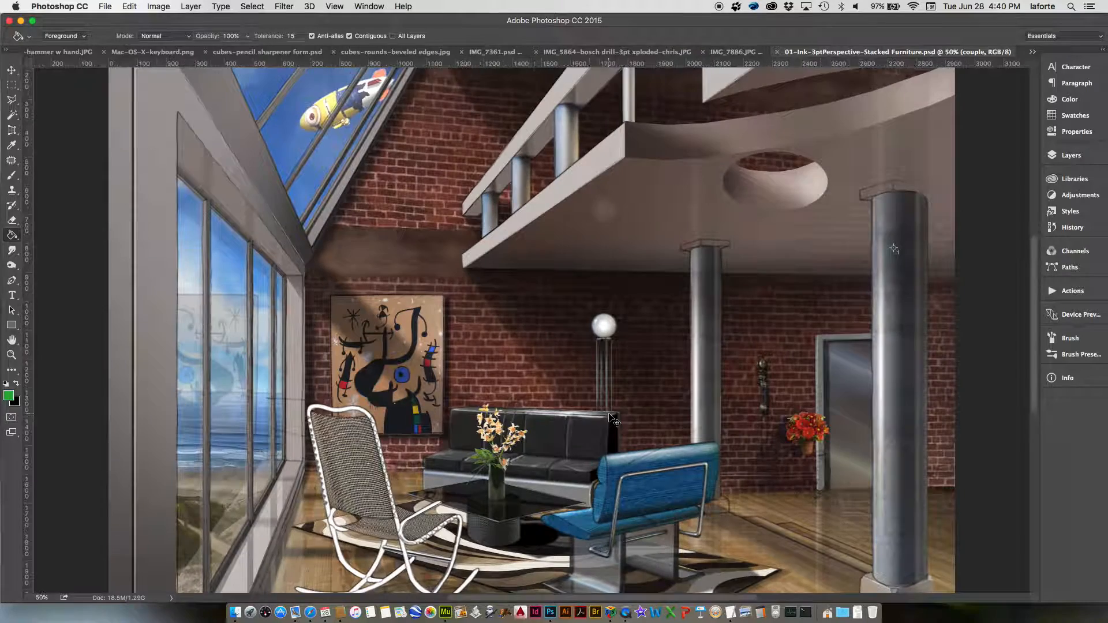
key("super+equal")
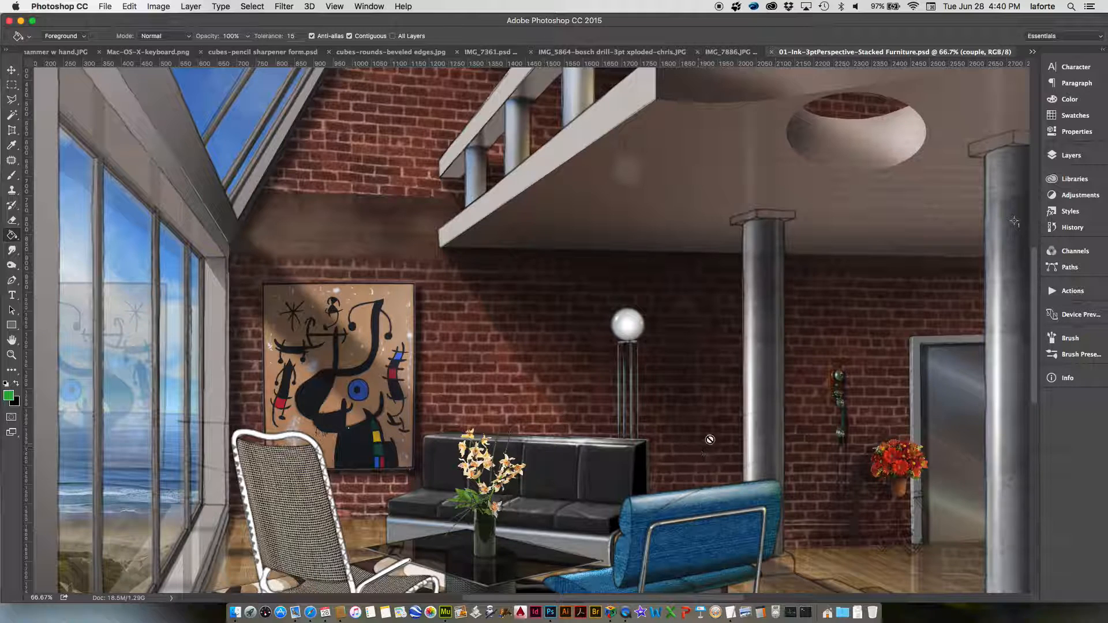
Switch to Scirocco-concept-open-coupe-master.psd and review the car rendering and its layer stack down to the Background layer.
left_click(1032, 51)
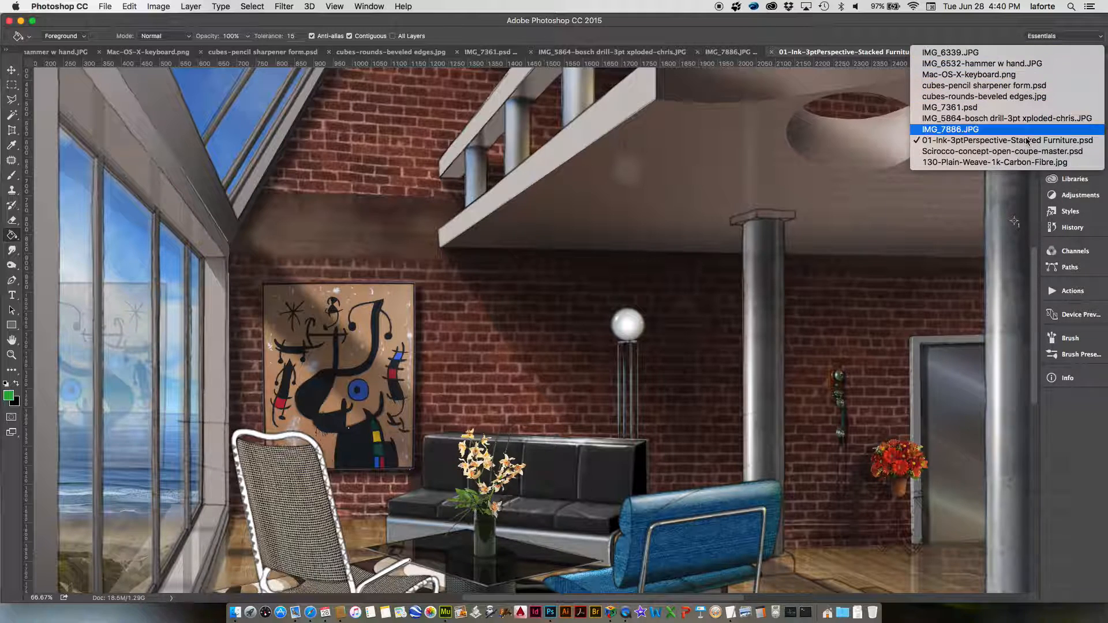
left_click(988, 152)
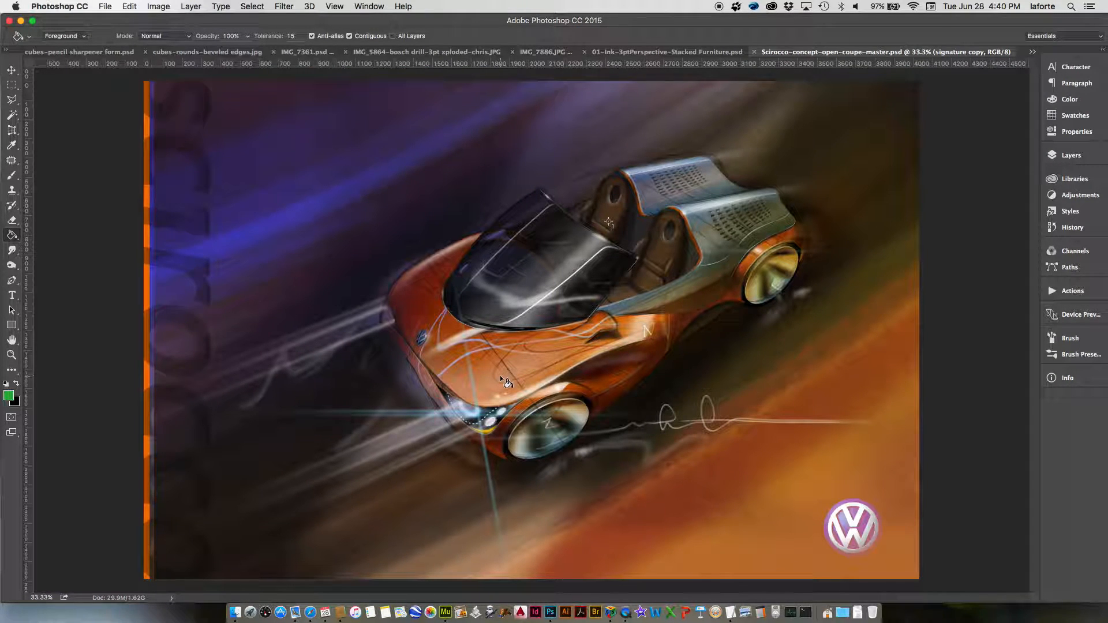
key("super+equal")
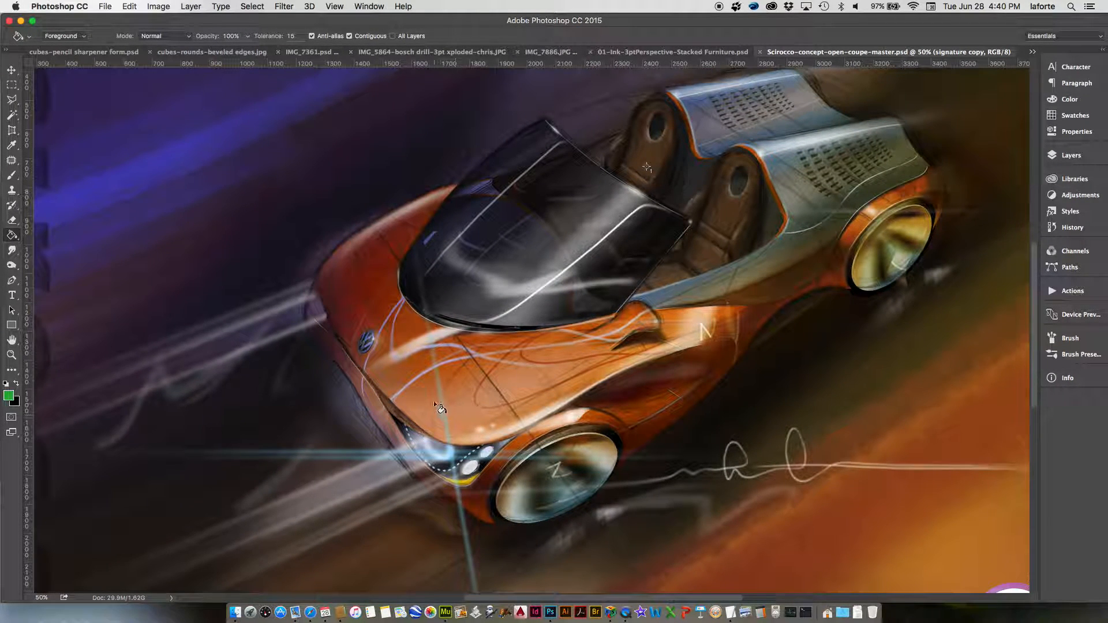
left_click(1069, 155)
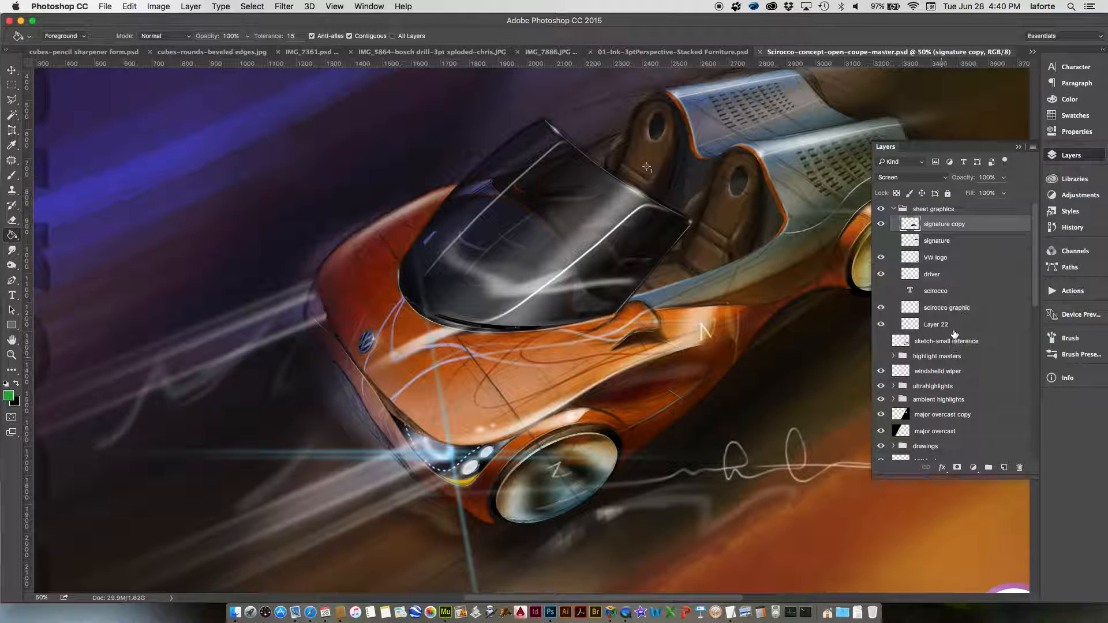
left_click_drag(1034, 245, 1025, 399)
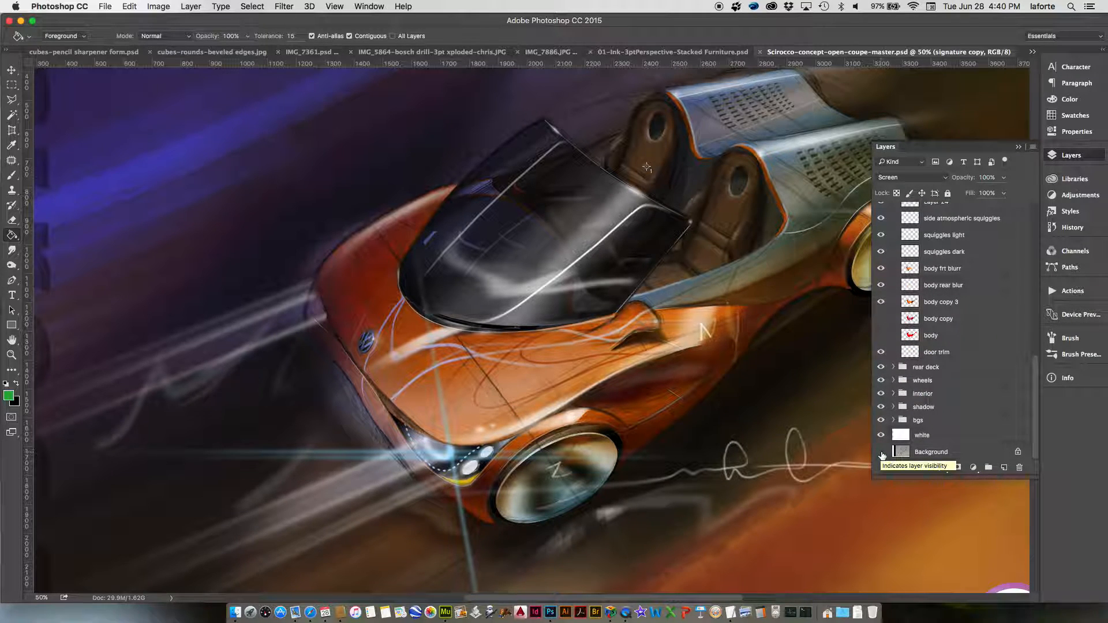
Isolate the Background layer to view the whole original car sketch, and restore the visibility of the other layers.
left_click(881, 455, "alt")
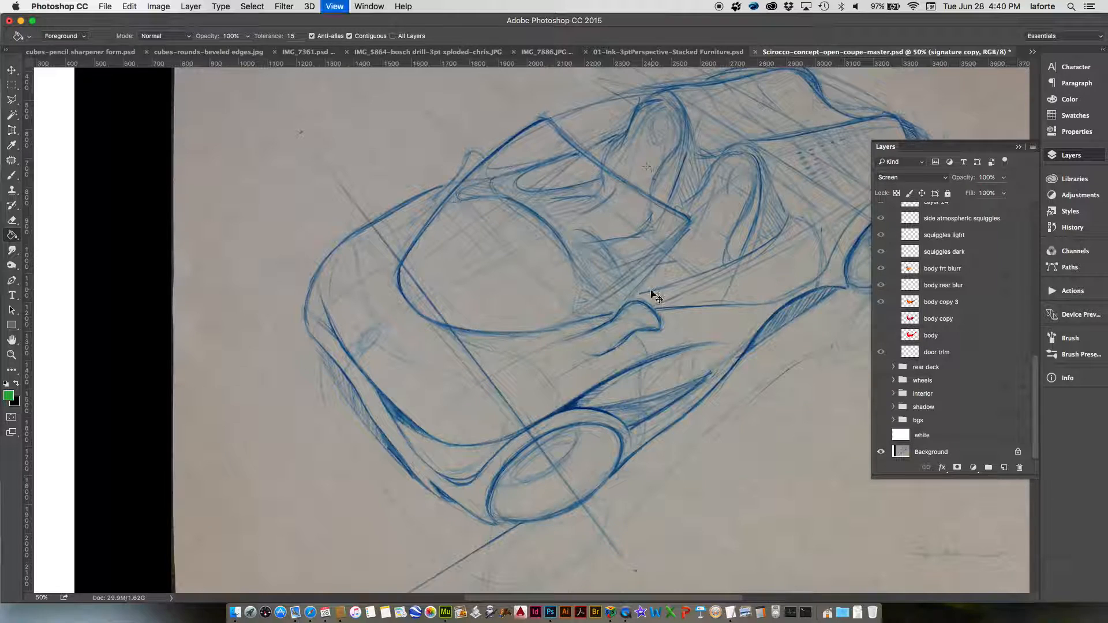
key("super+minus")
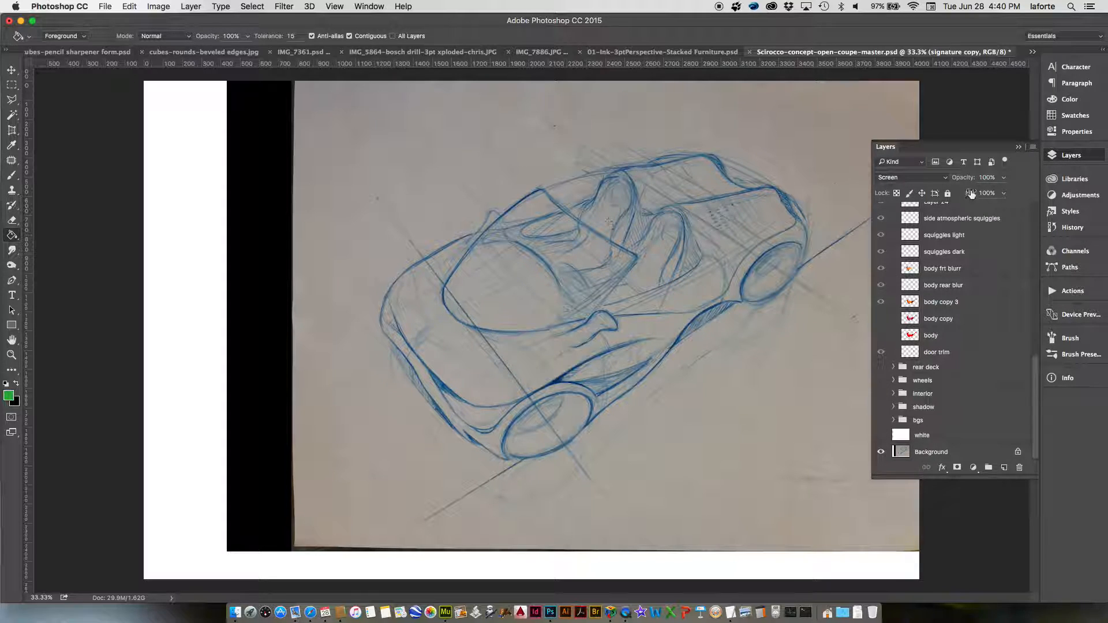
left_click(880, 452, "alt")
left_click(1020, 149)
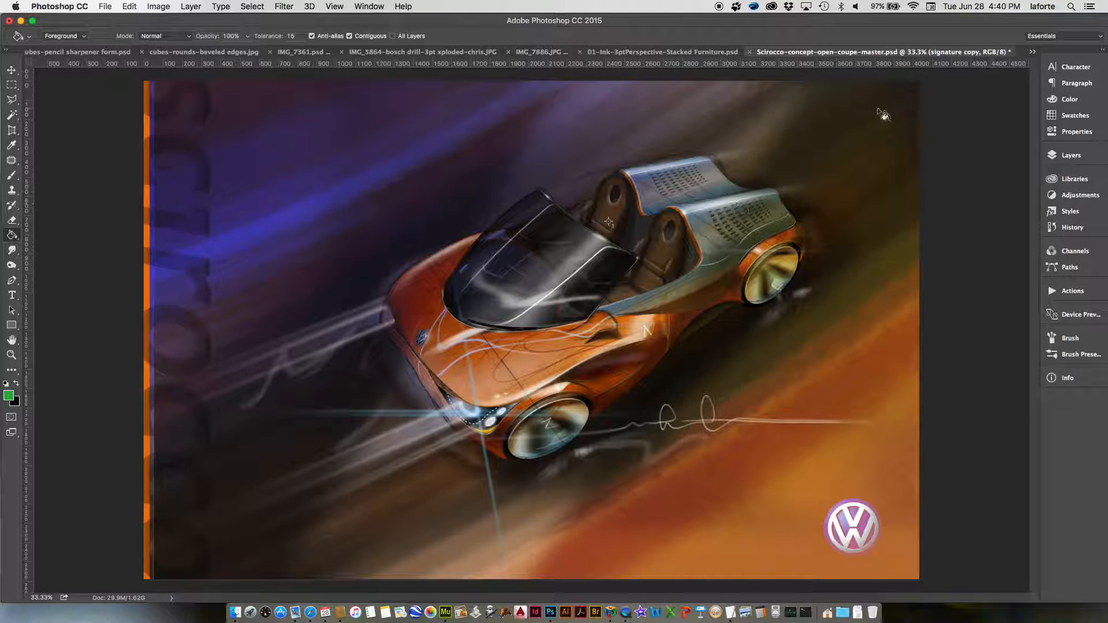
Review the full stacked furniture interior and the banana drawing IMG_7886.JPG, and return to cubes-rounds-beveled edges.jpg.
left_click(681, 52)
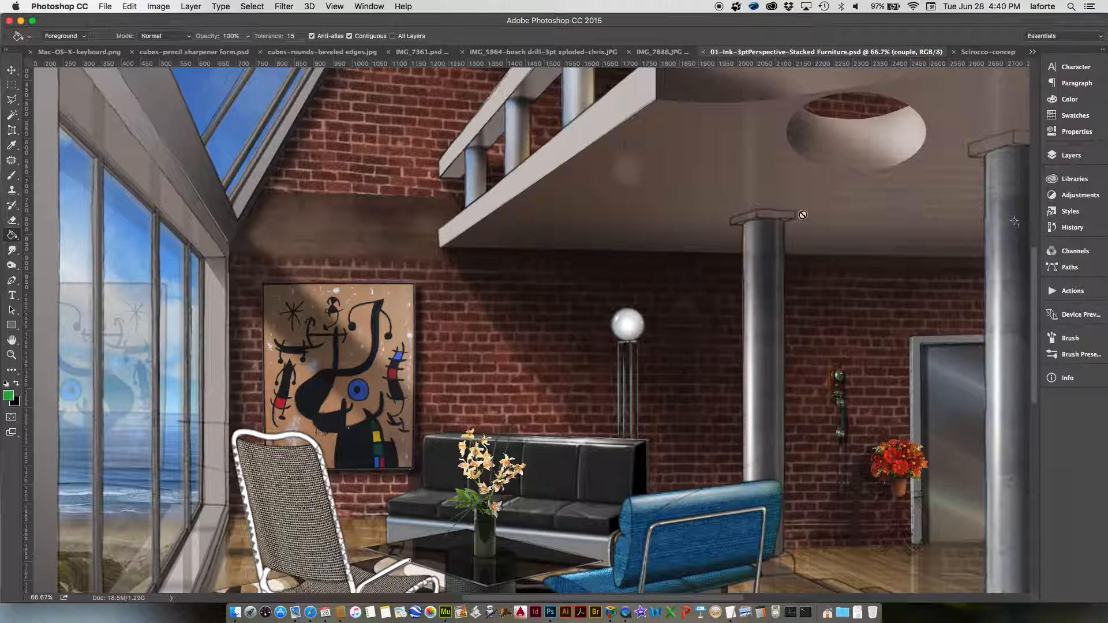
key("super+minus")
key("super+minus")
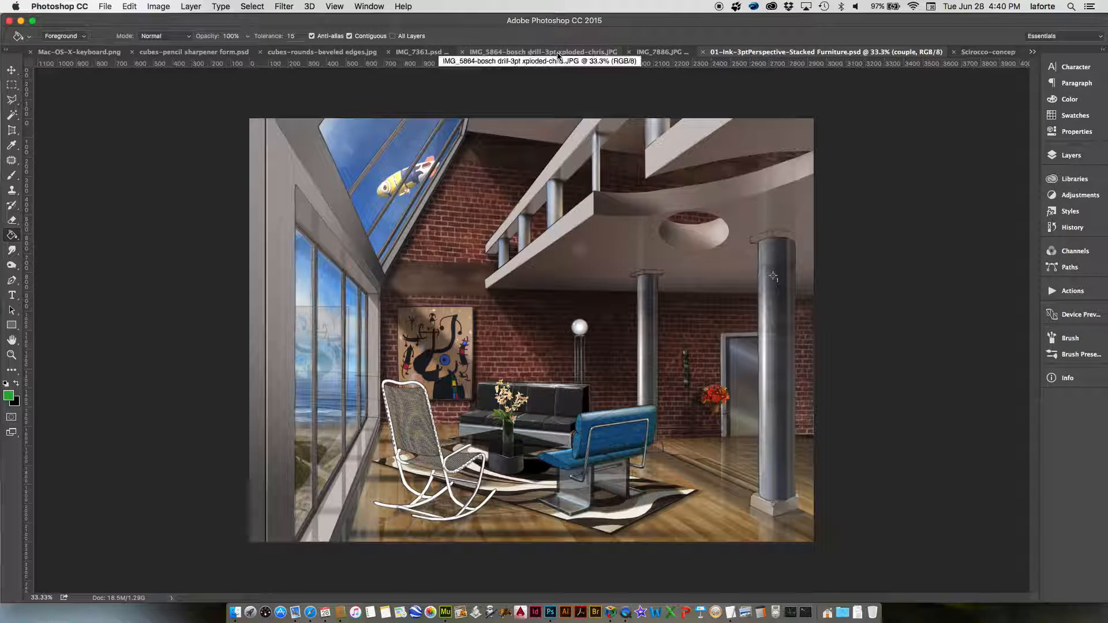
left_click(657, 53)
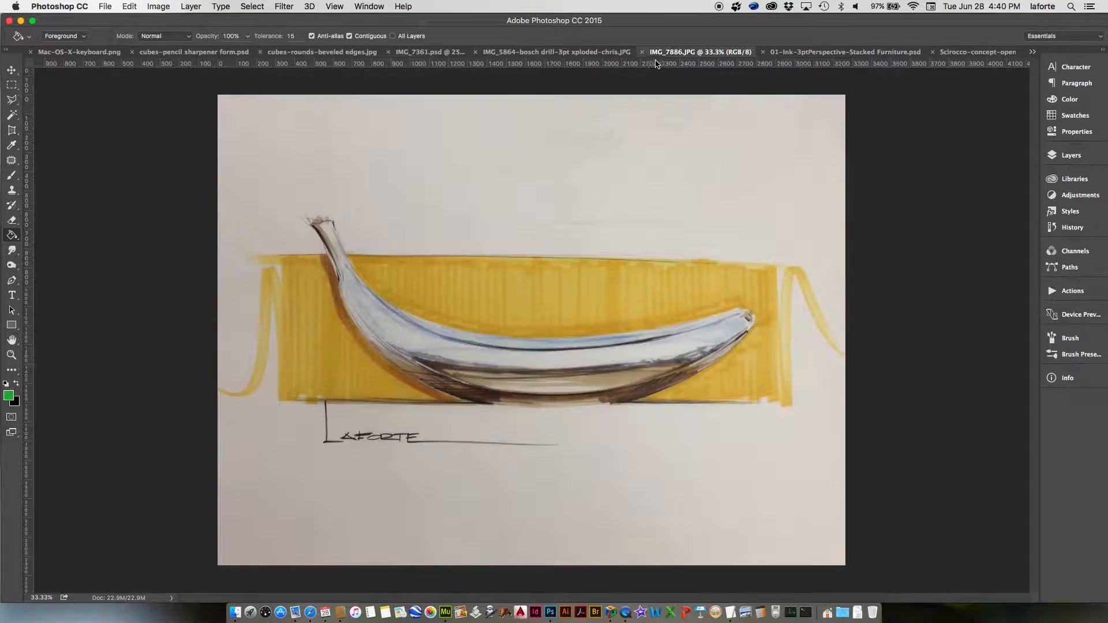
left_click(323, 53)
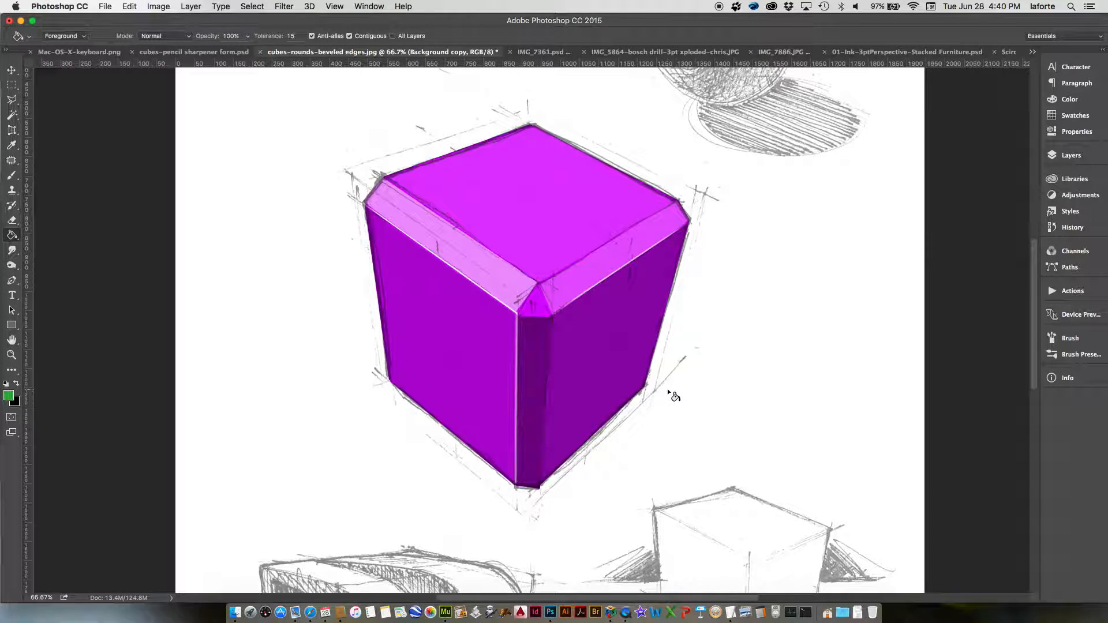